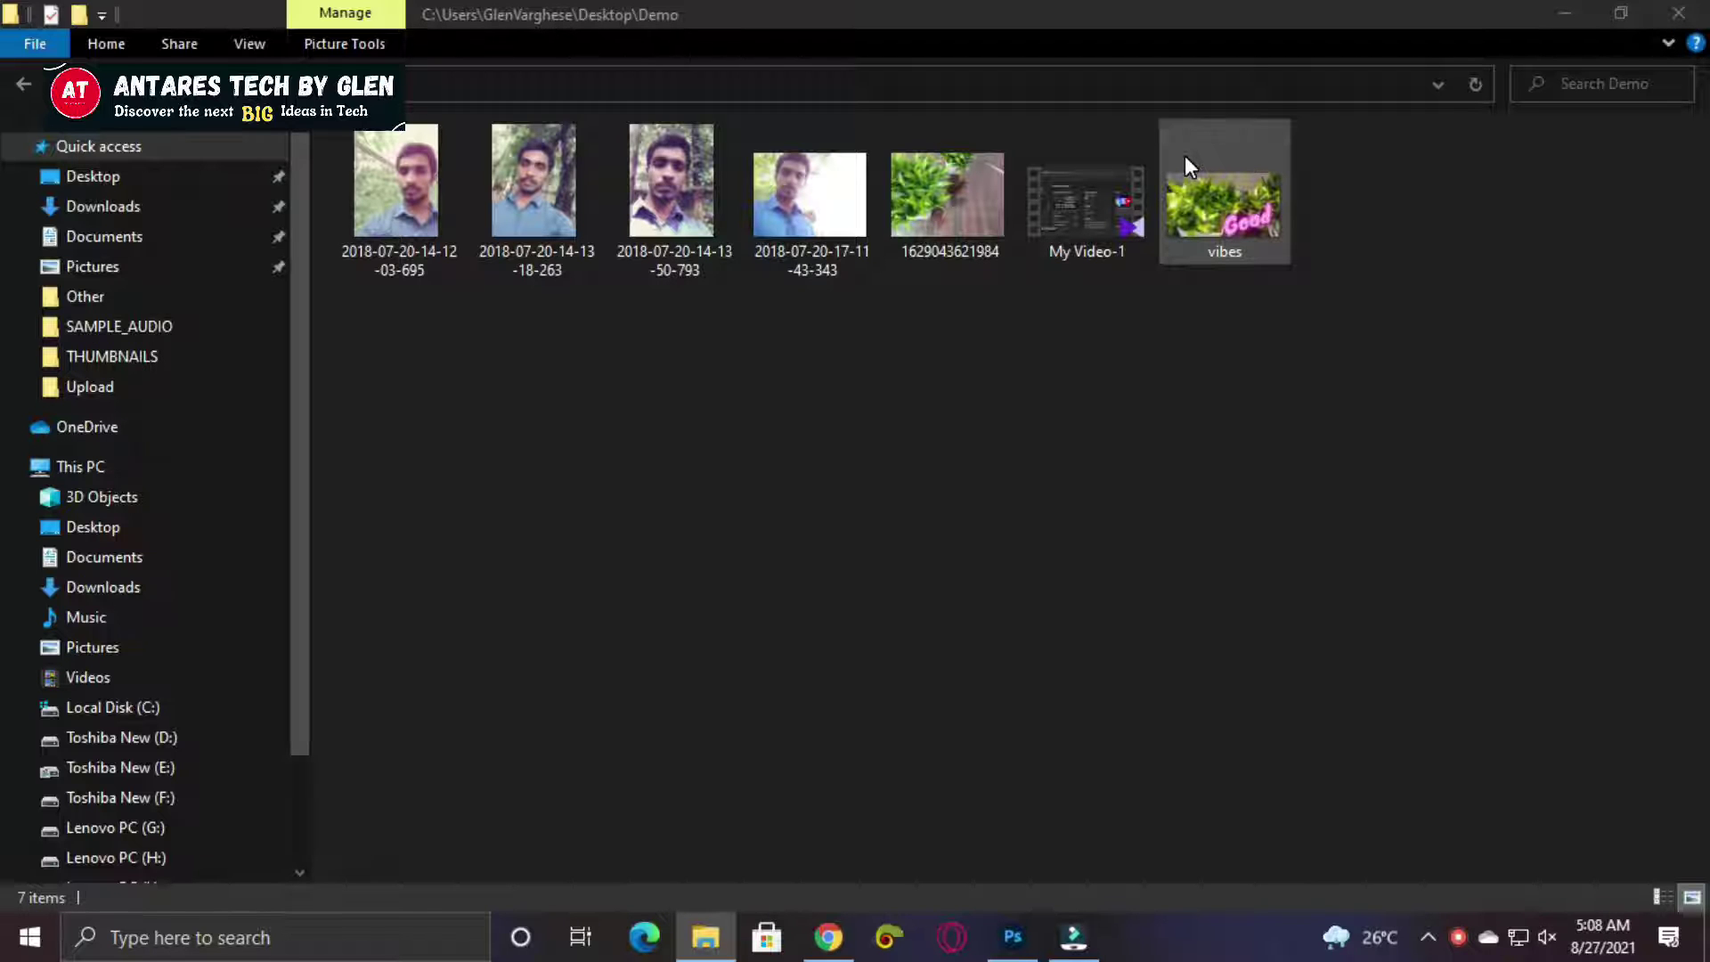
pyautogui.moveTo(828, 939)
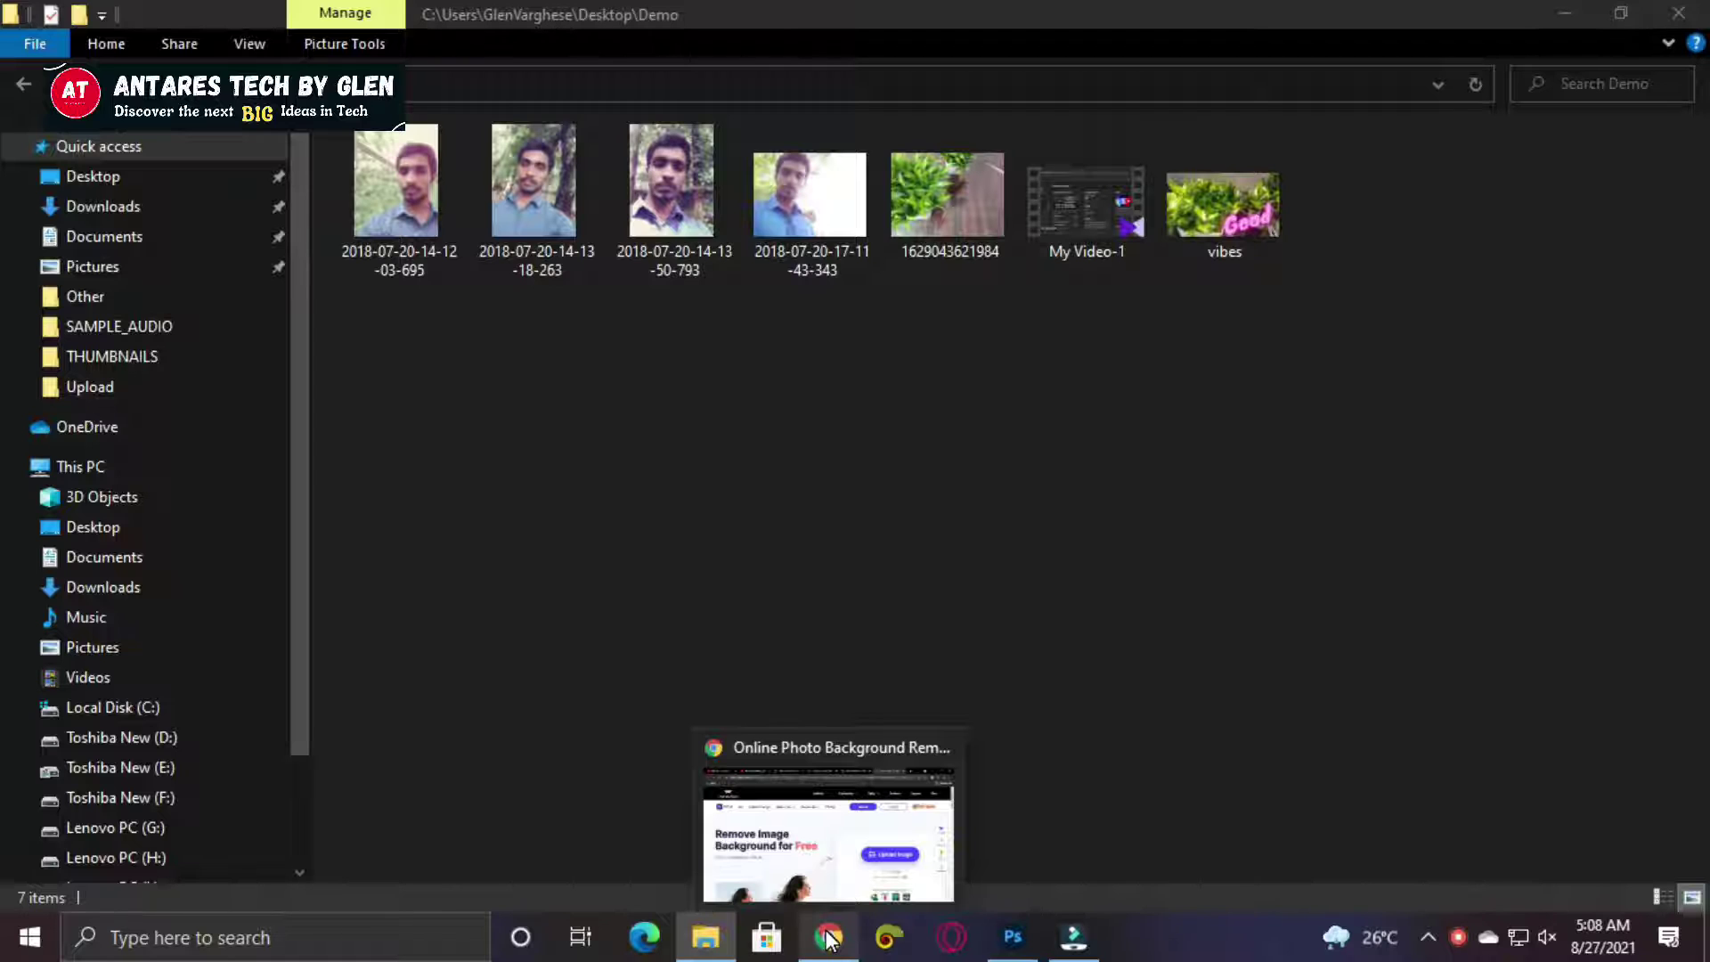
pyautogui.click(863, 527)
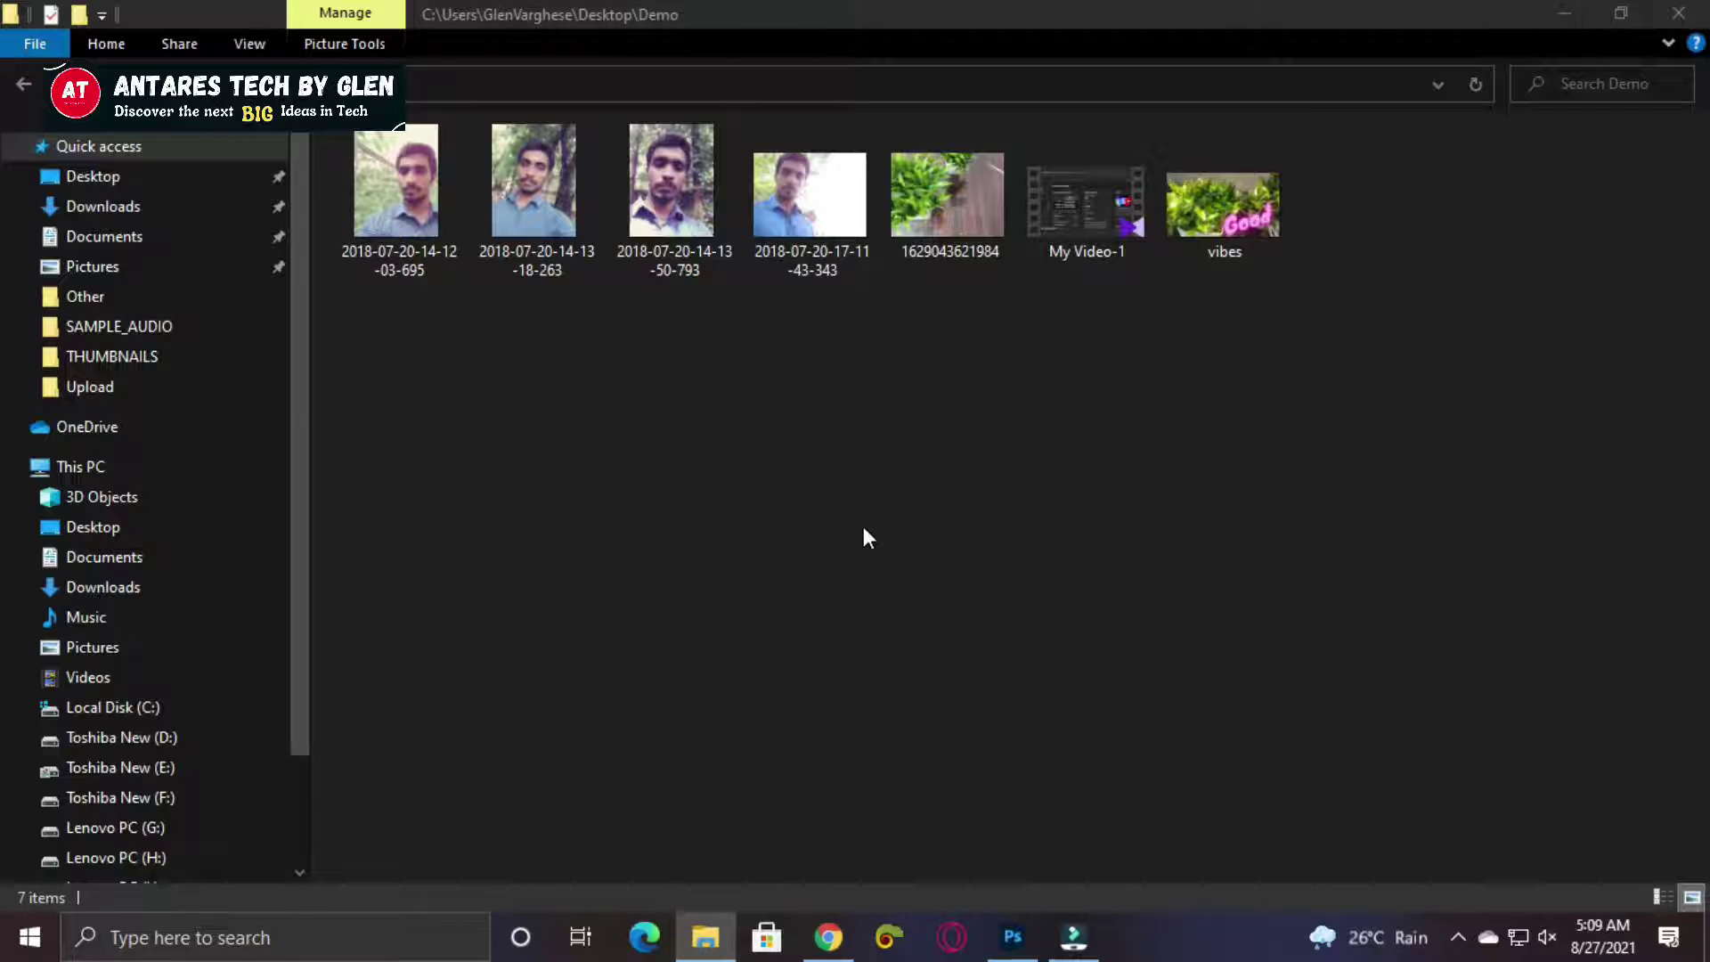
pyautogui.doubleClick(388, 231)
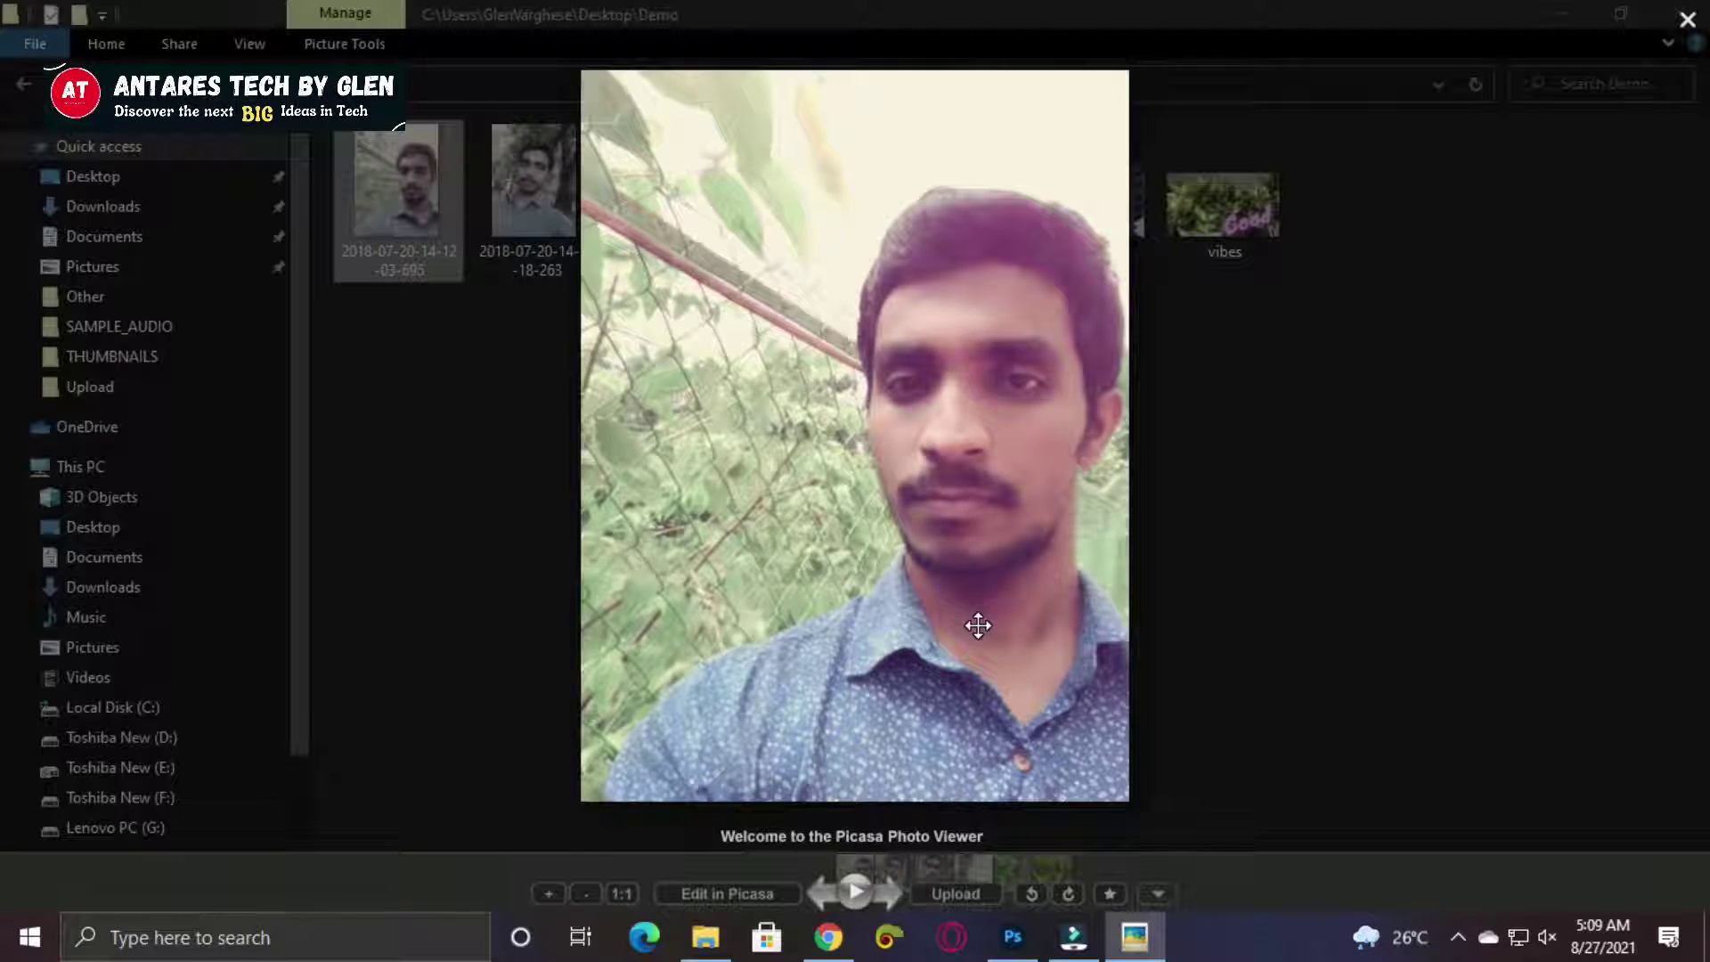
pyautogui.press('Right')
pyautogui.press('Right')
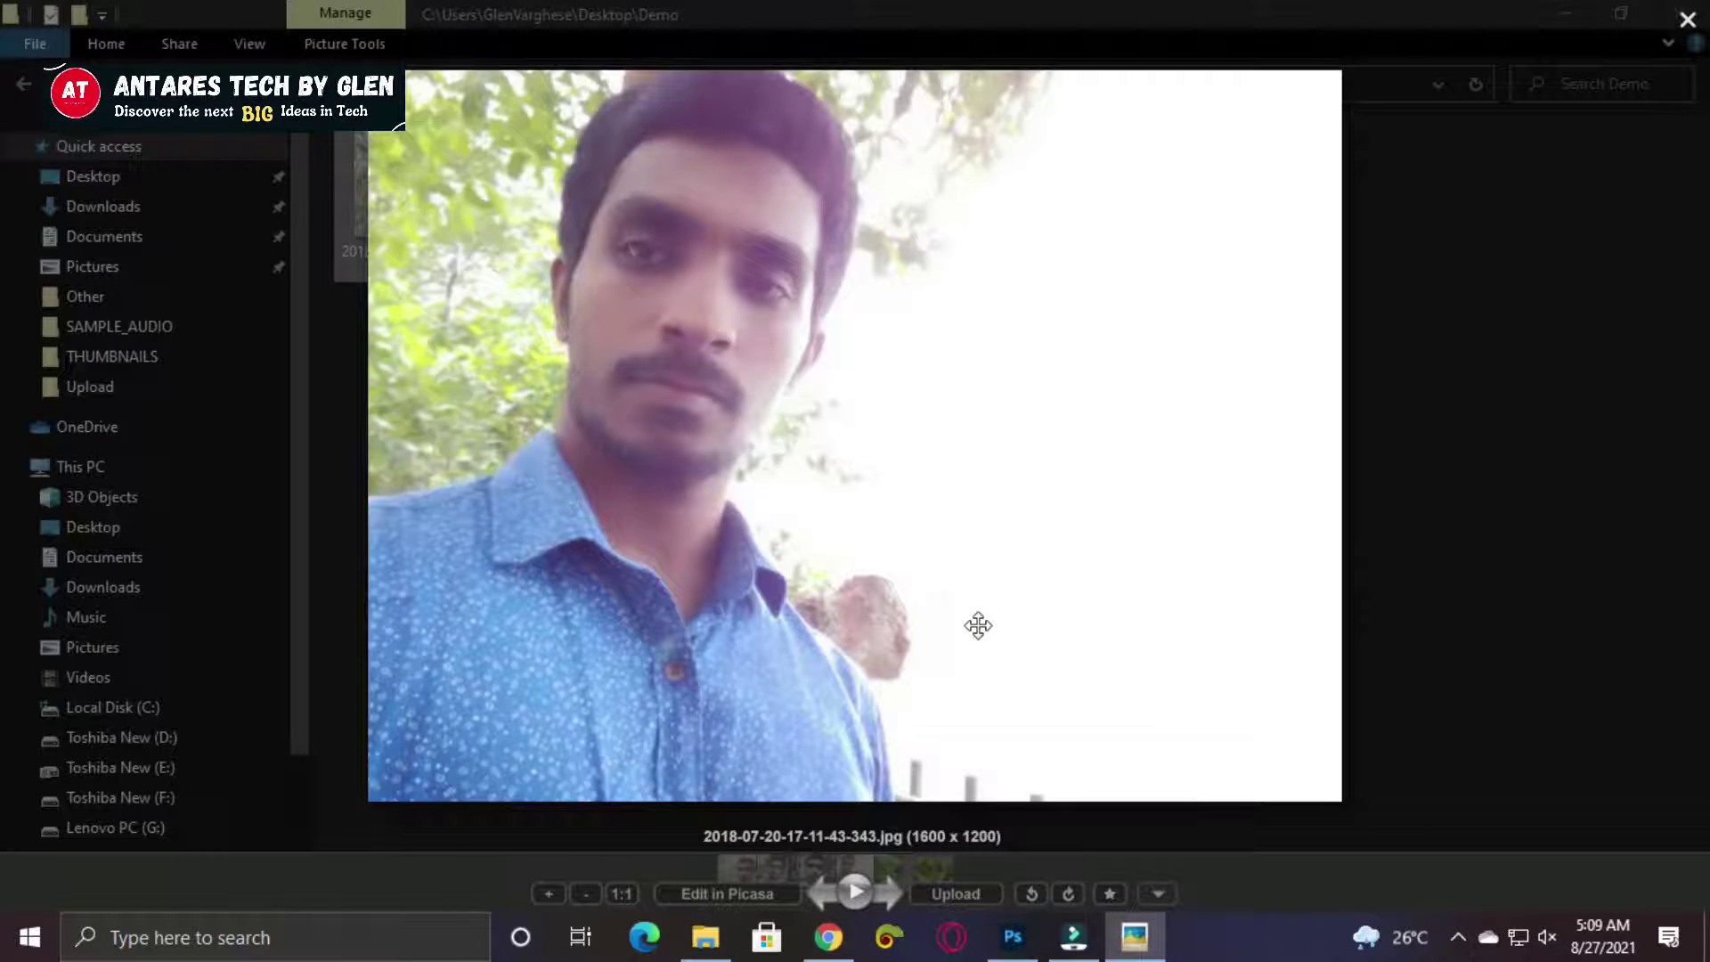
pyautogui.press('Right')
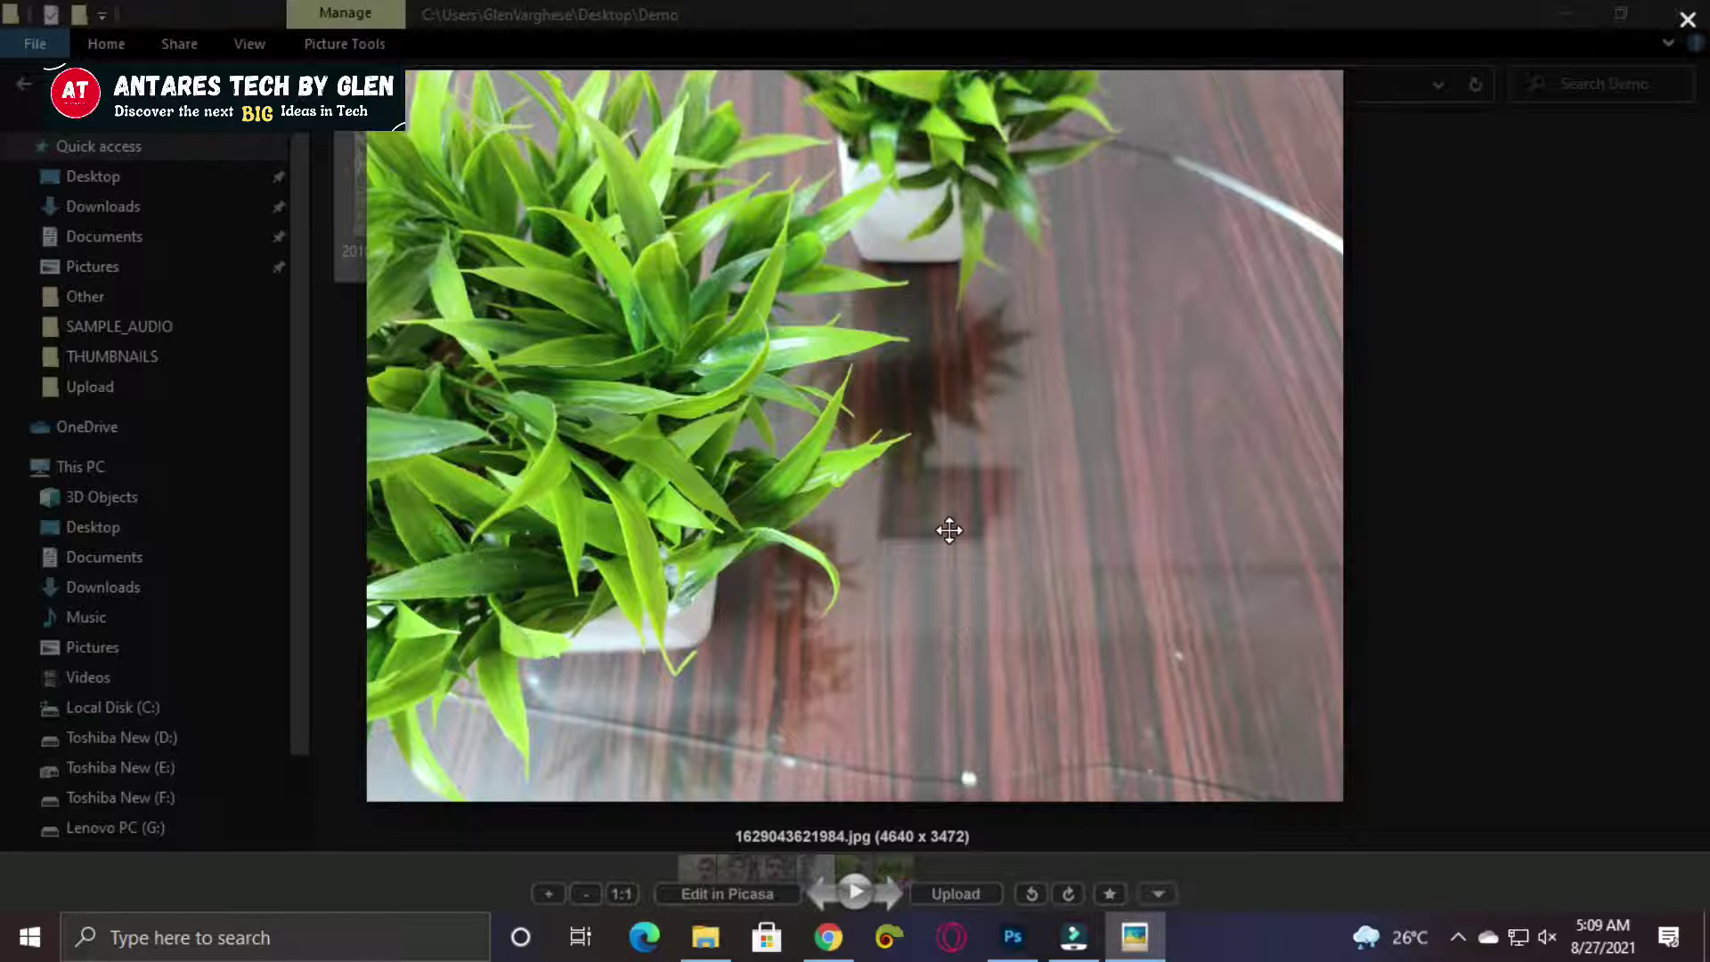
pyautogui.scroll(2, 947, 520)
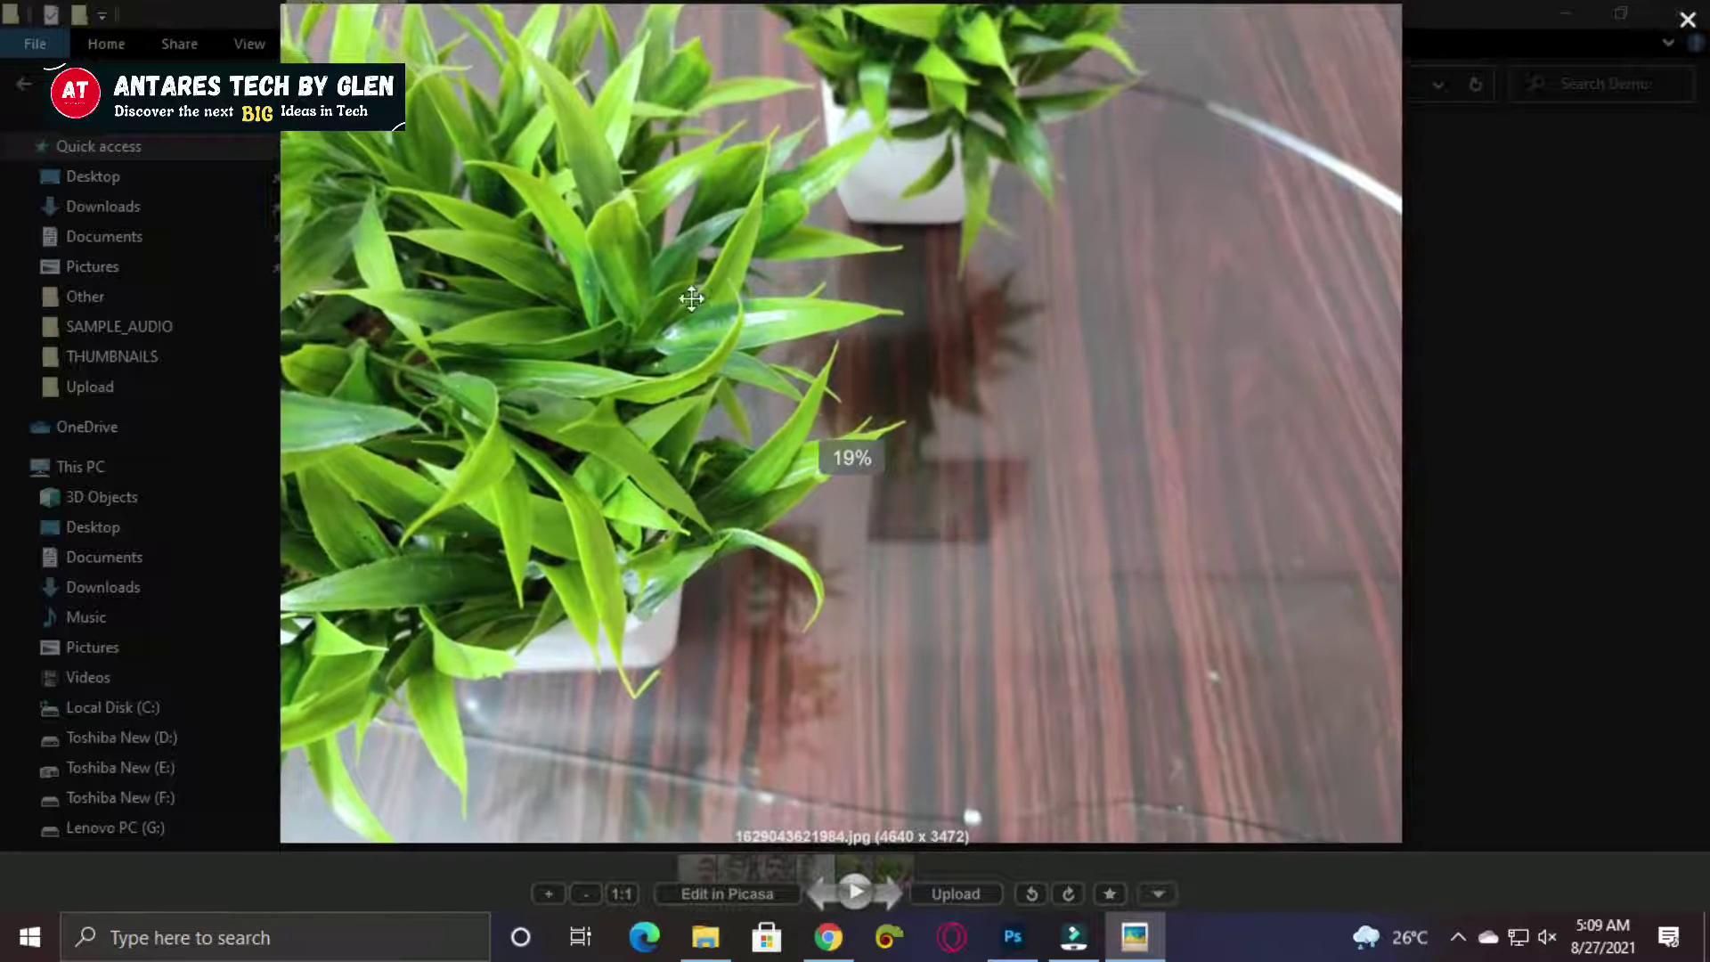
pyautogui.scroll(-1, 703, 258)
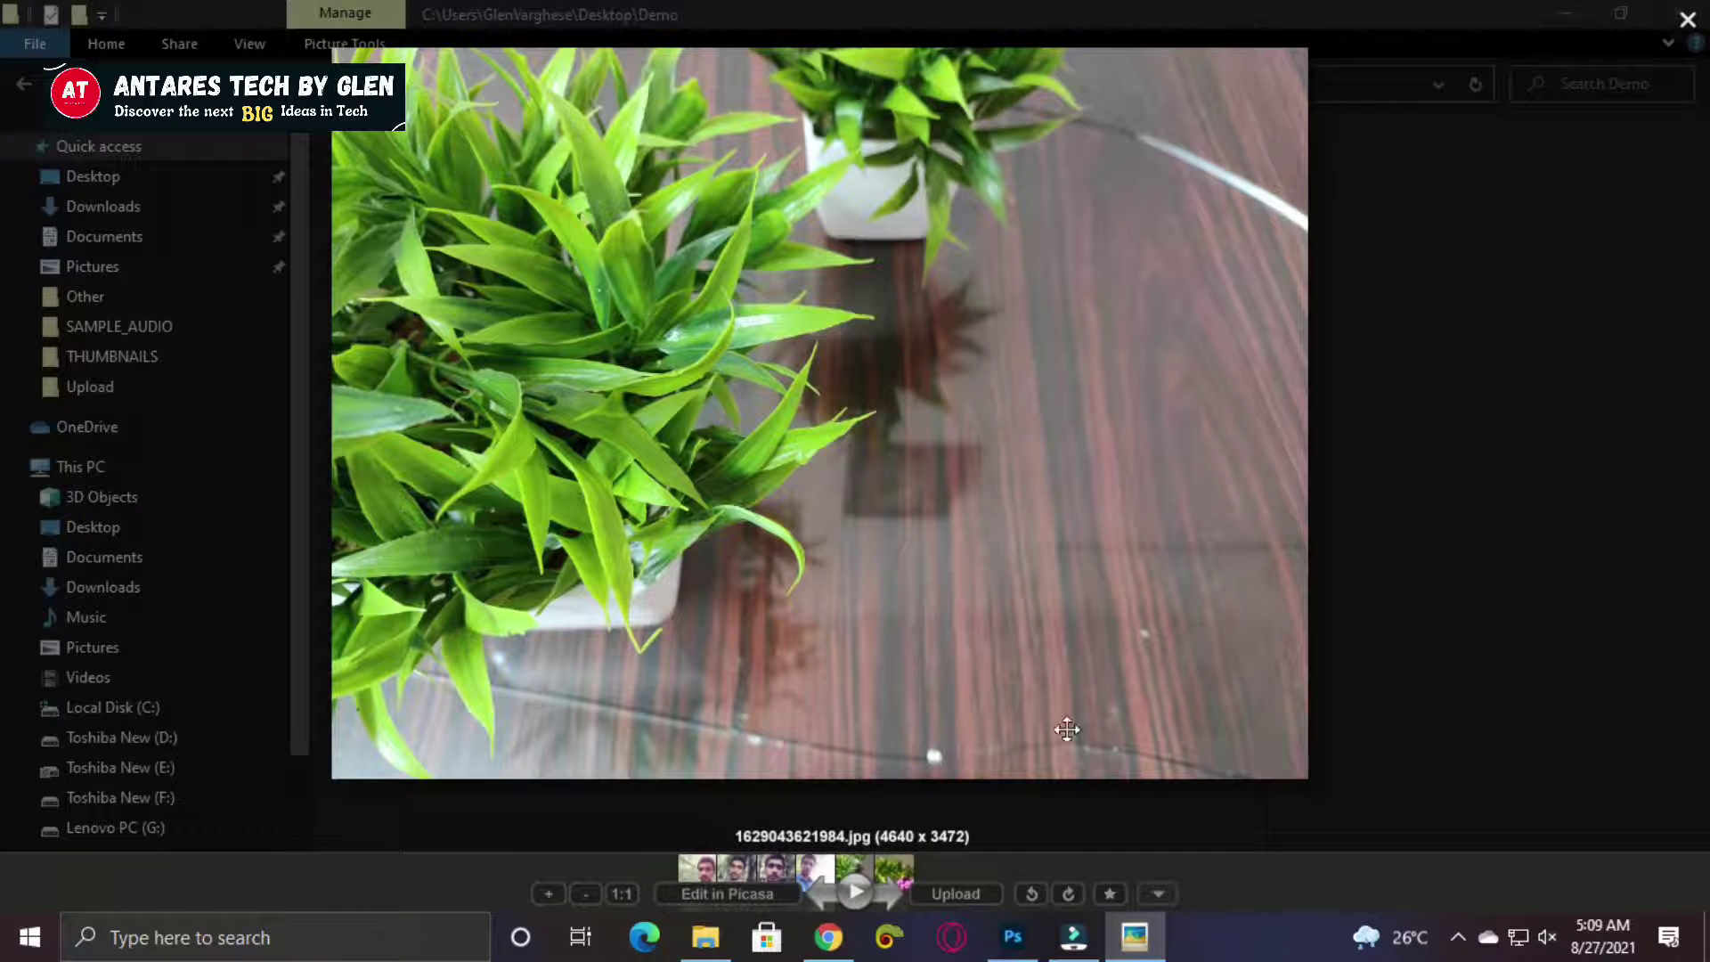
pyautogui.click(1134, 942)
pyautogui.click(823, 944)
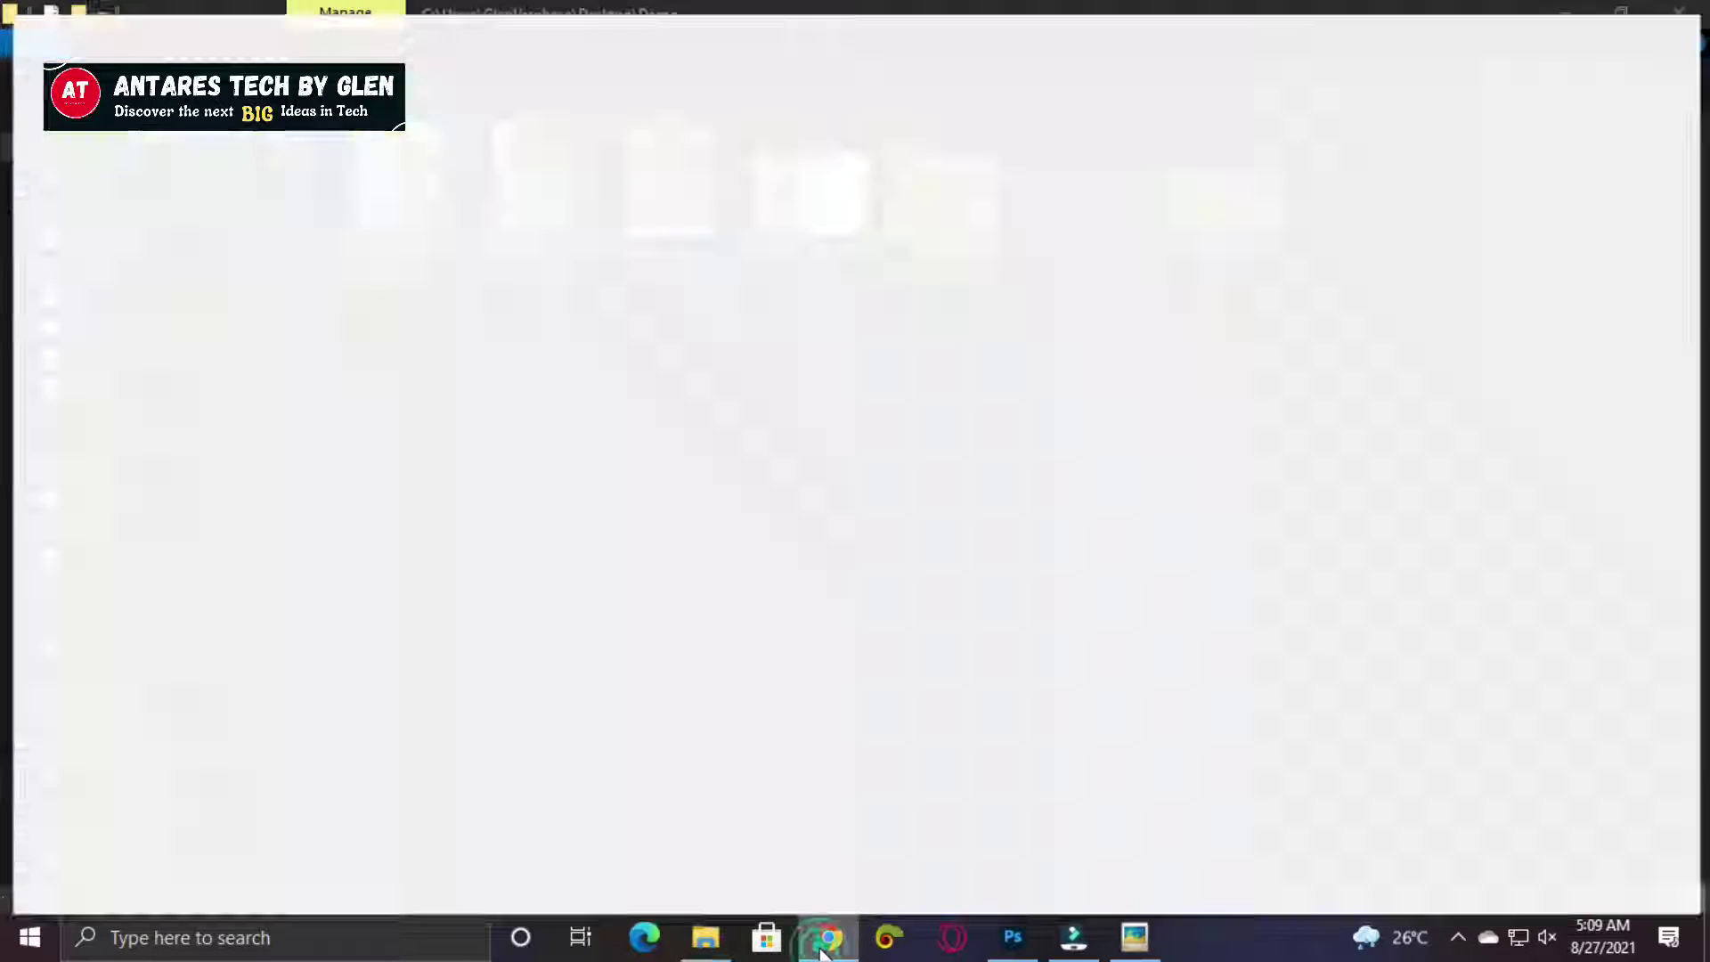
pyautogui.scroll(-4, 984, 404)
pyautogui.scroll(4, 984, 404)
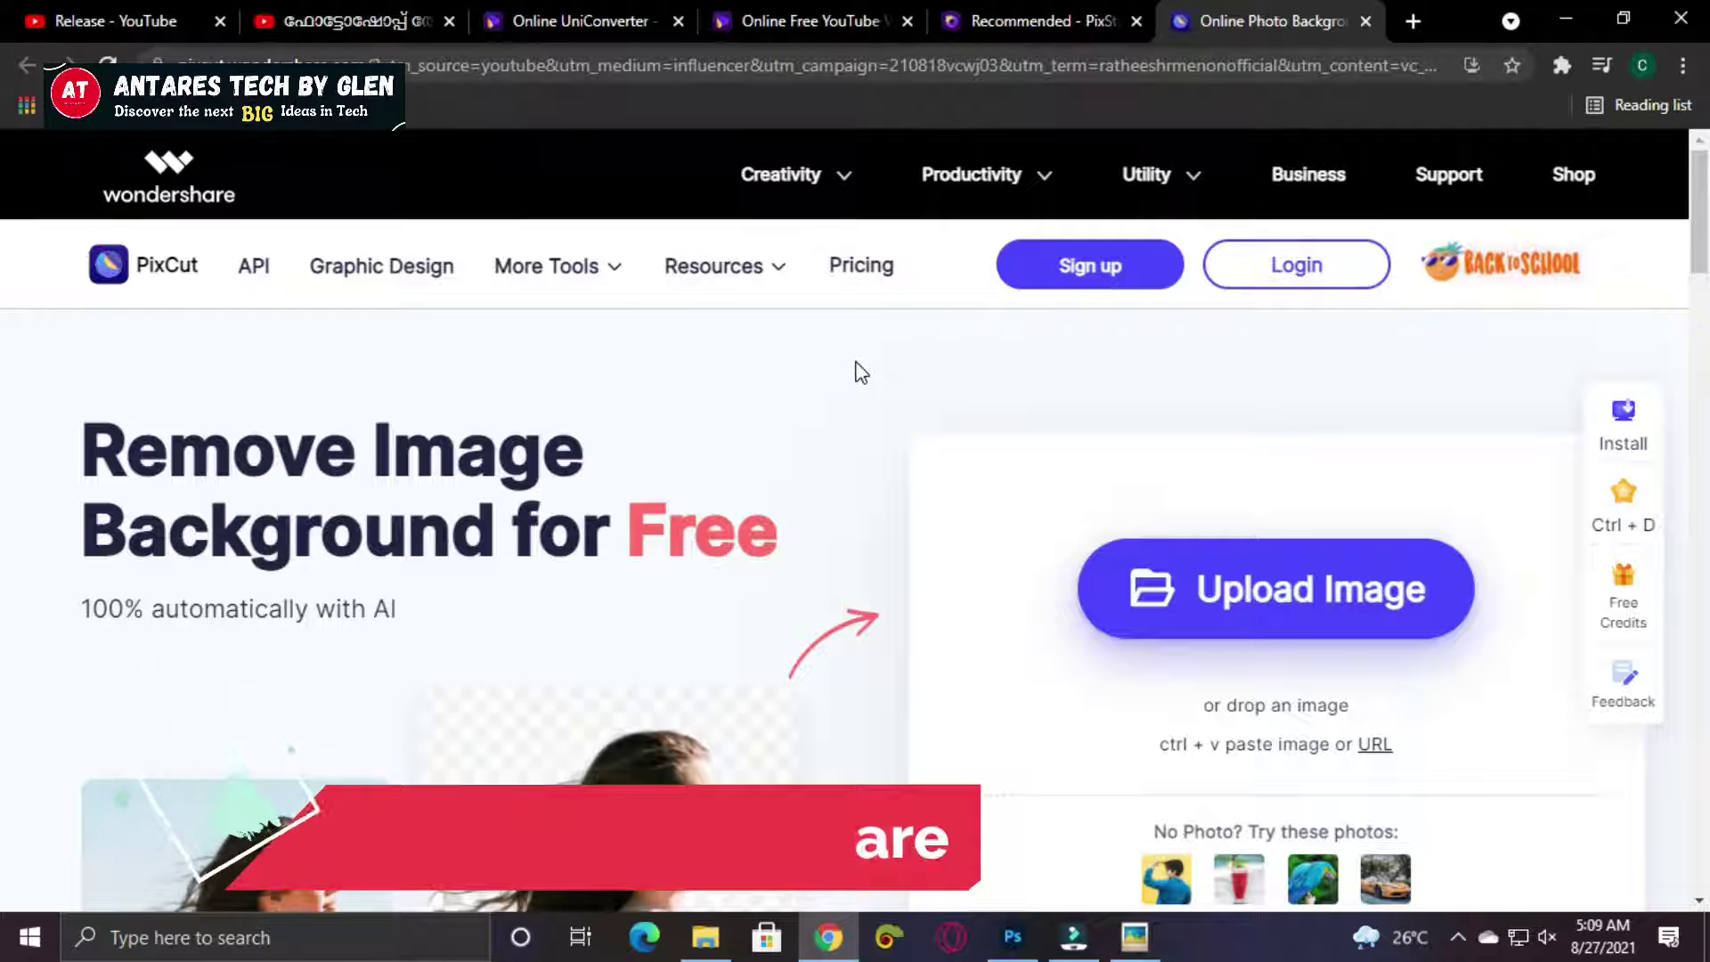
pyautogui.scroll(-10, 904, 382)
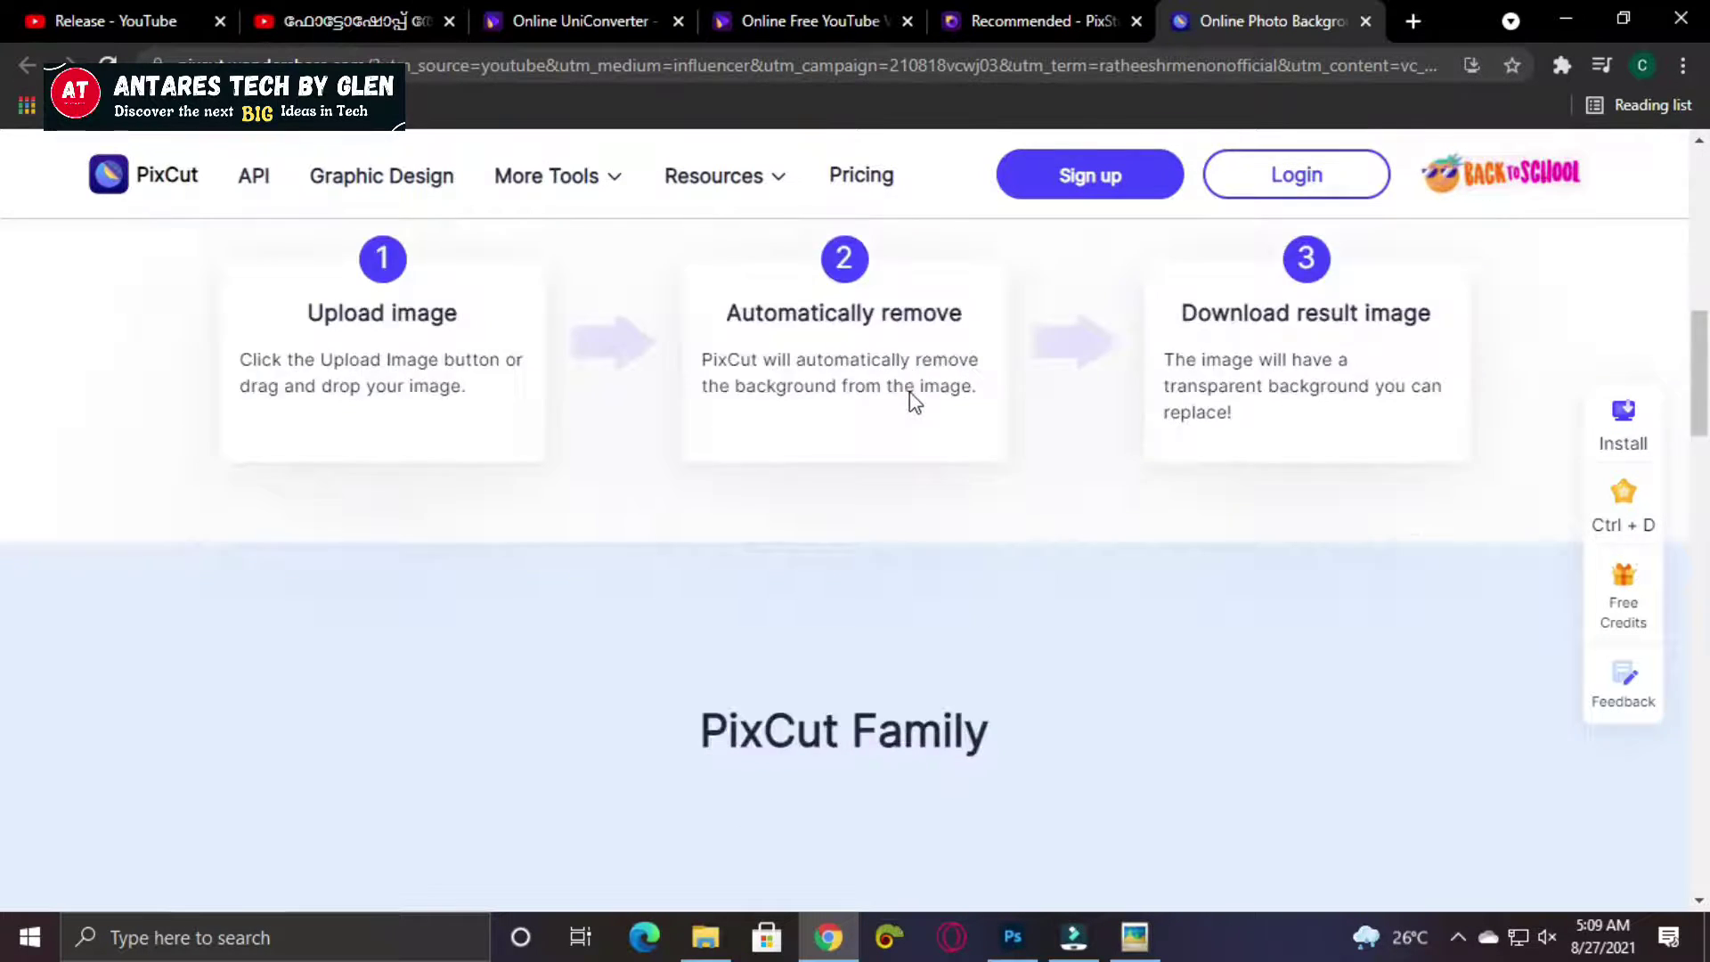
pyautogui.scroll(10, 909, 401)
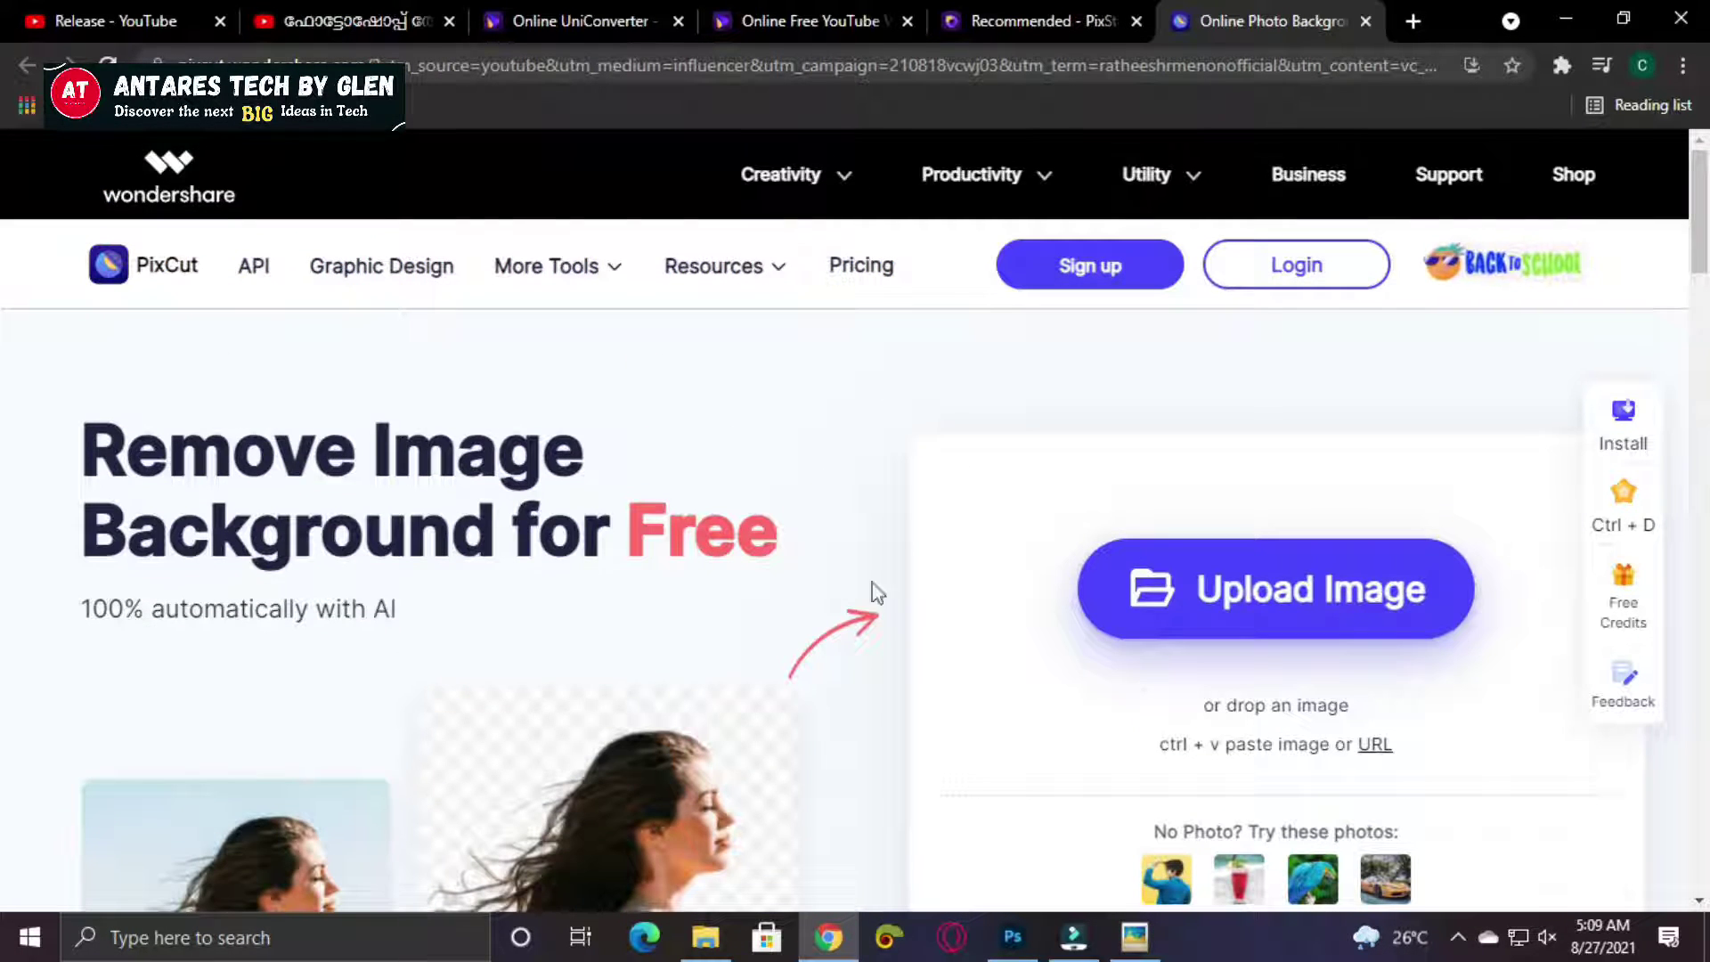
pyautogui.click(1193, 605)
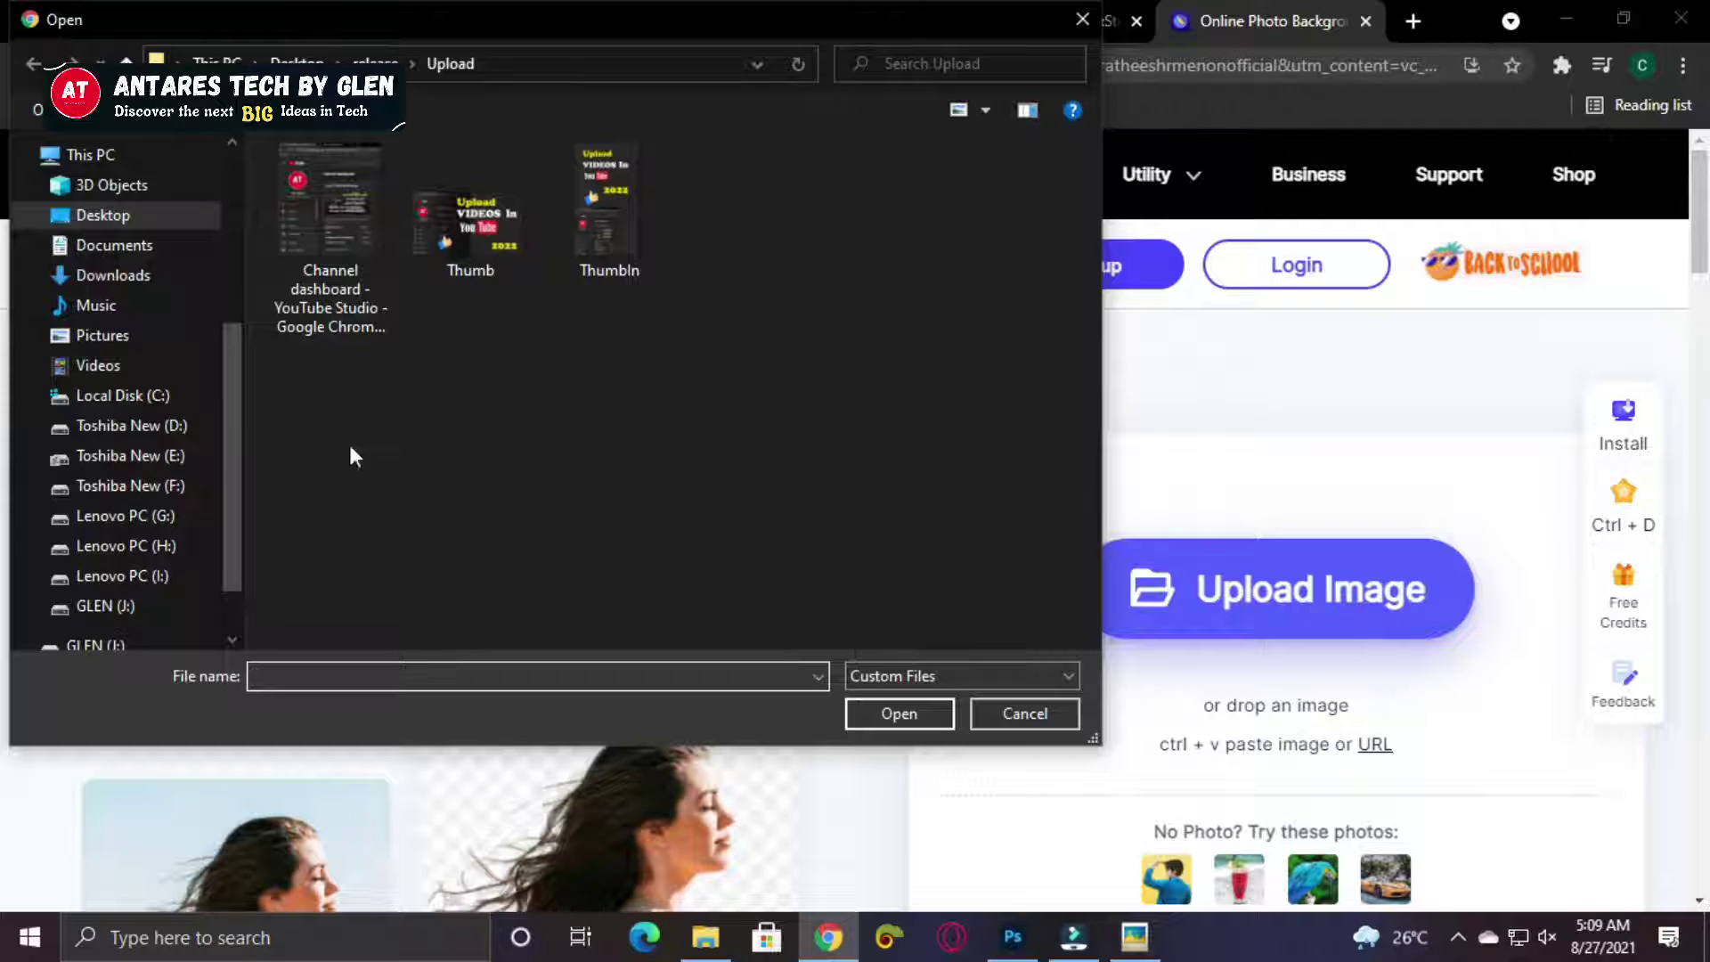
pyautogui.click(137, 217)
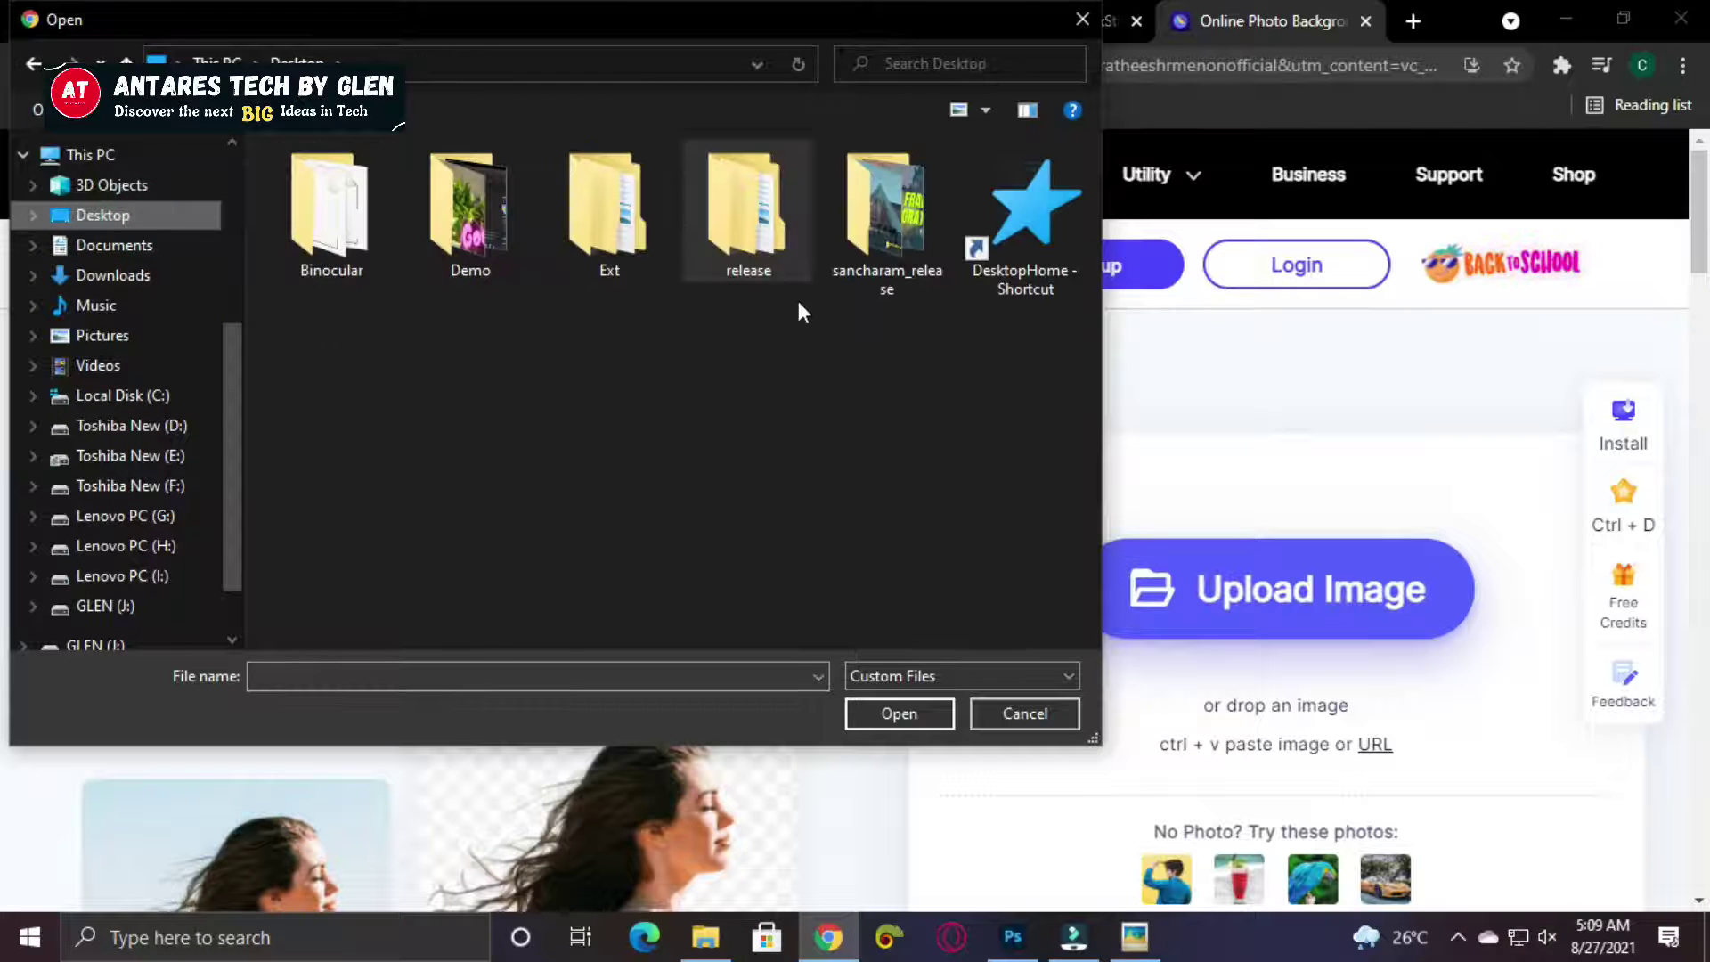
pyautogui.doubleClick(461, 256)
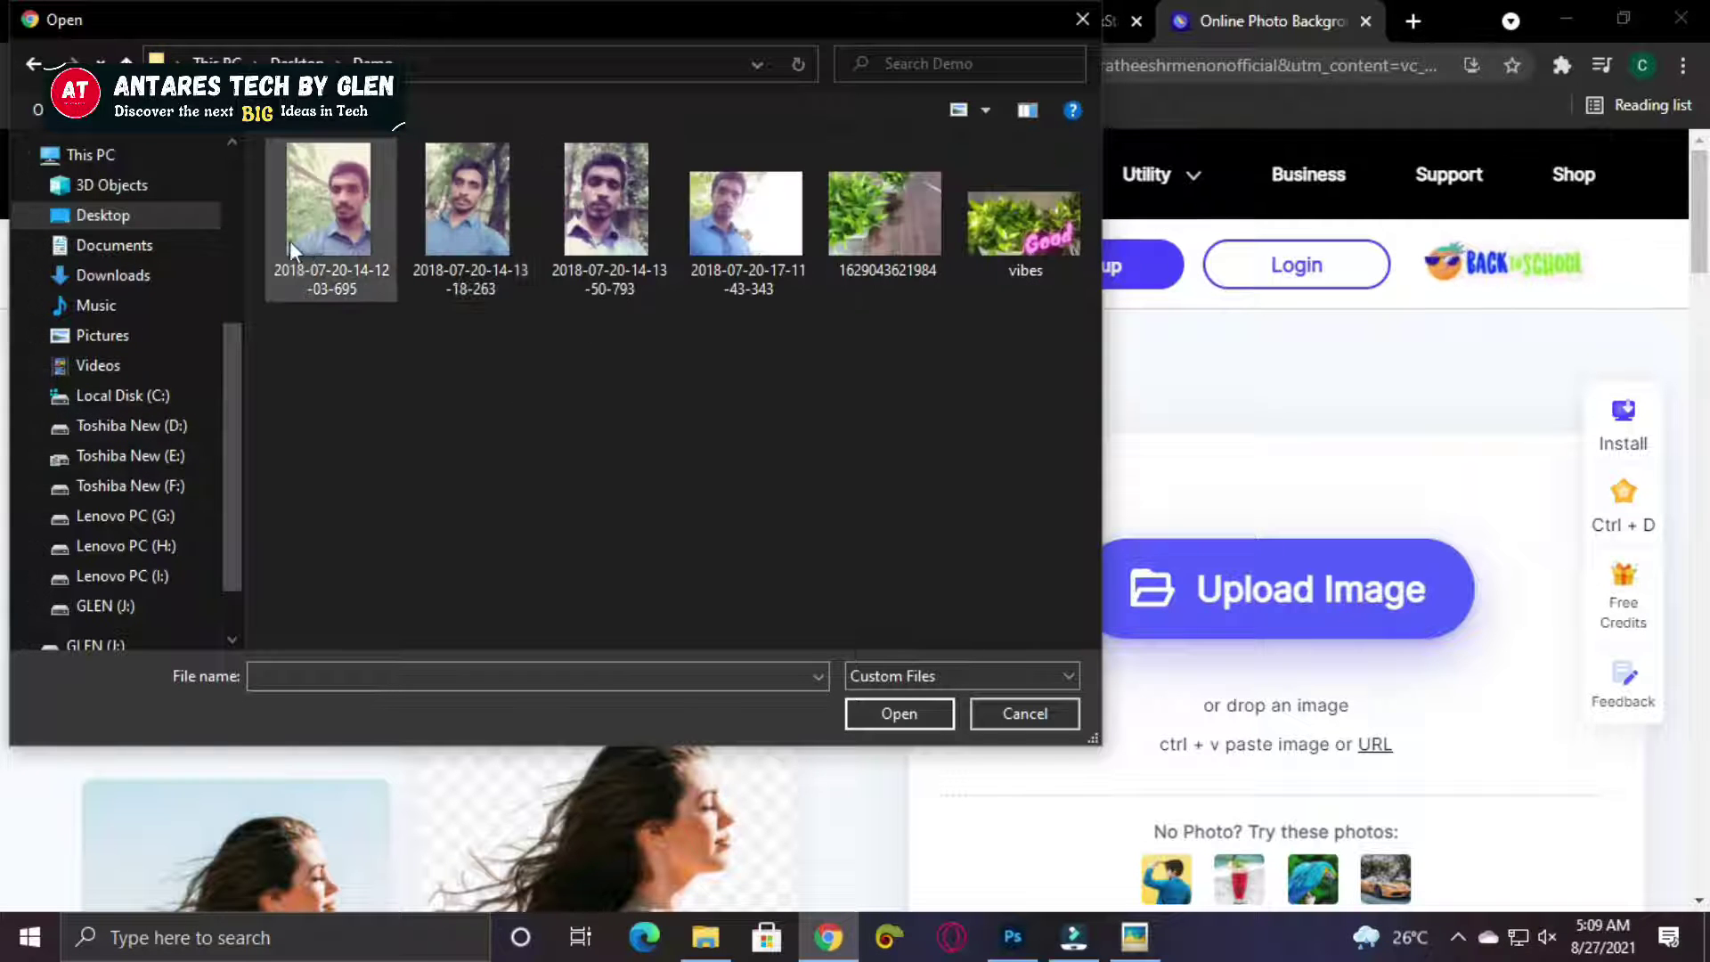
pyautogui.doubleClick(330, 248)
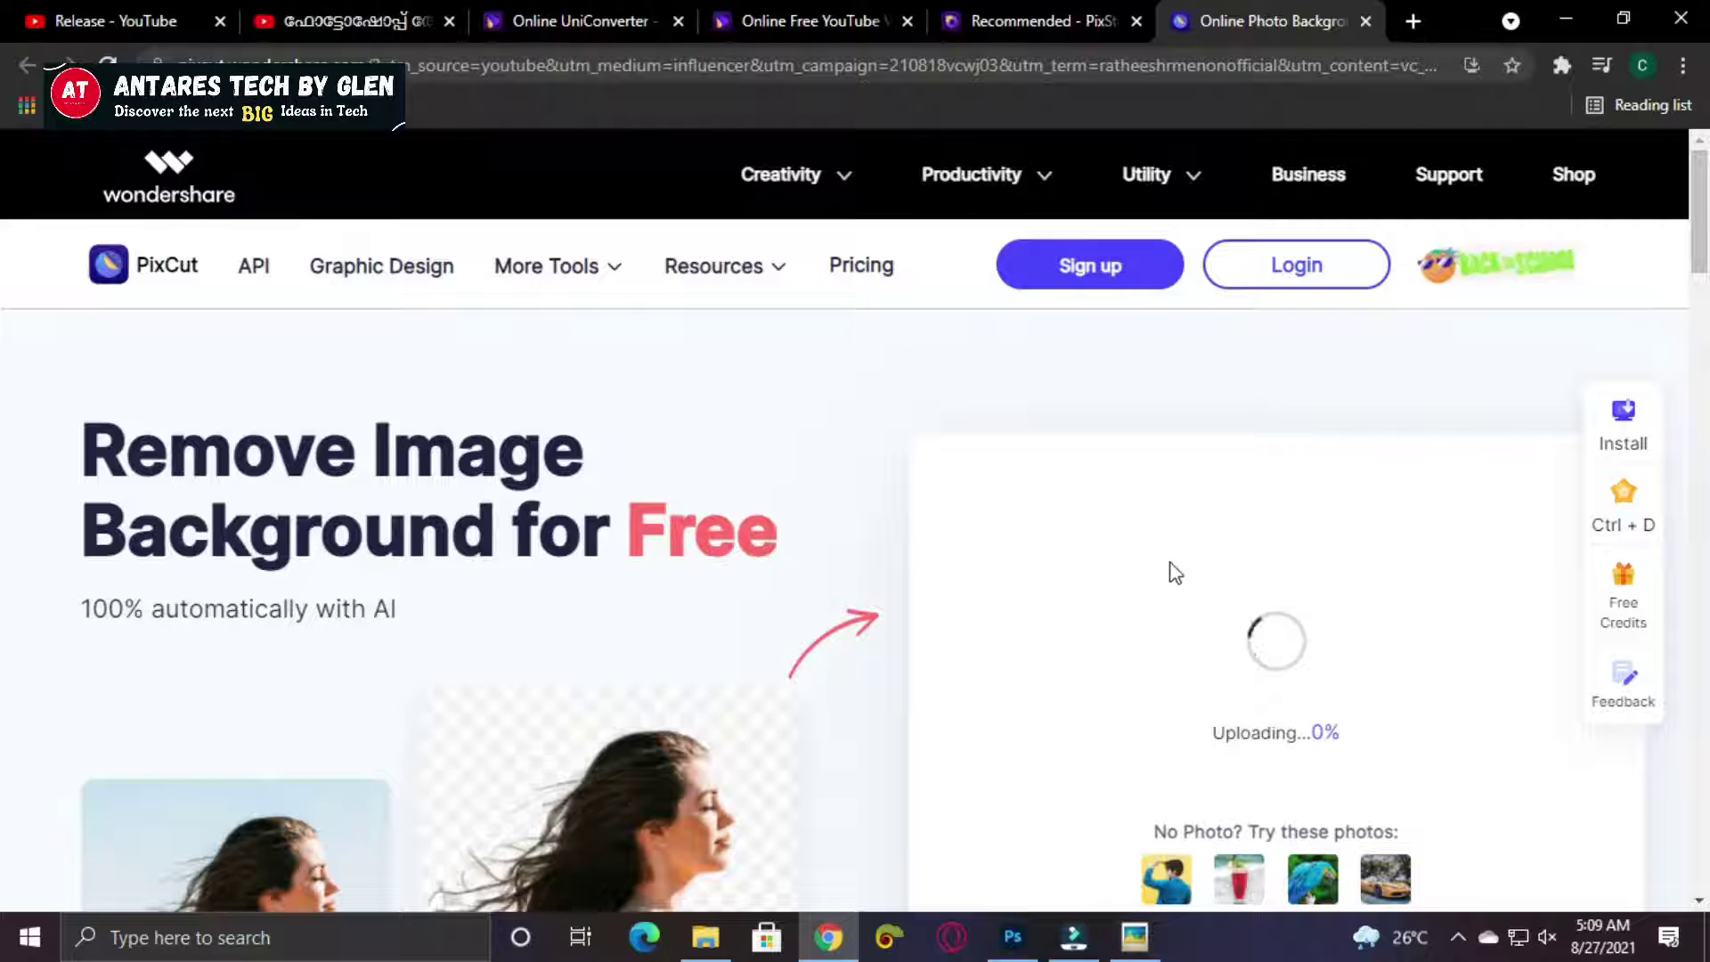
pyautogui.scroll(-2, 1157, 579)
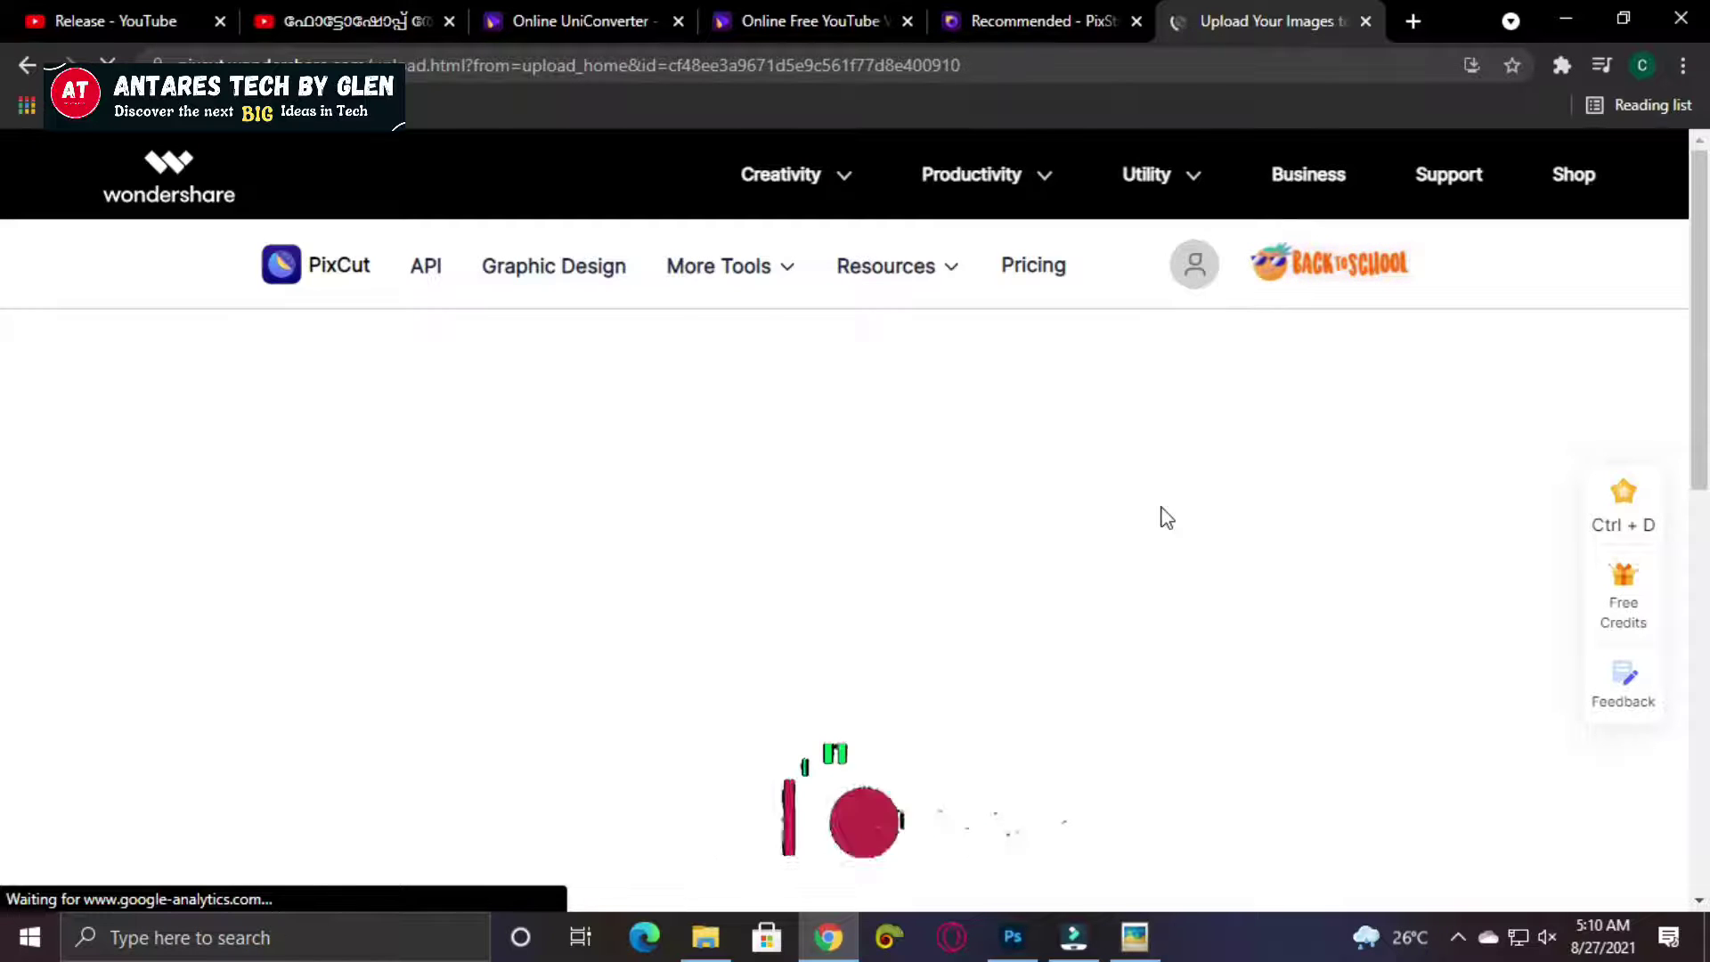
pyautogui.scroll(-4, 1102, 508)
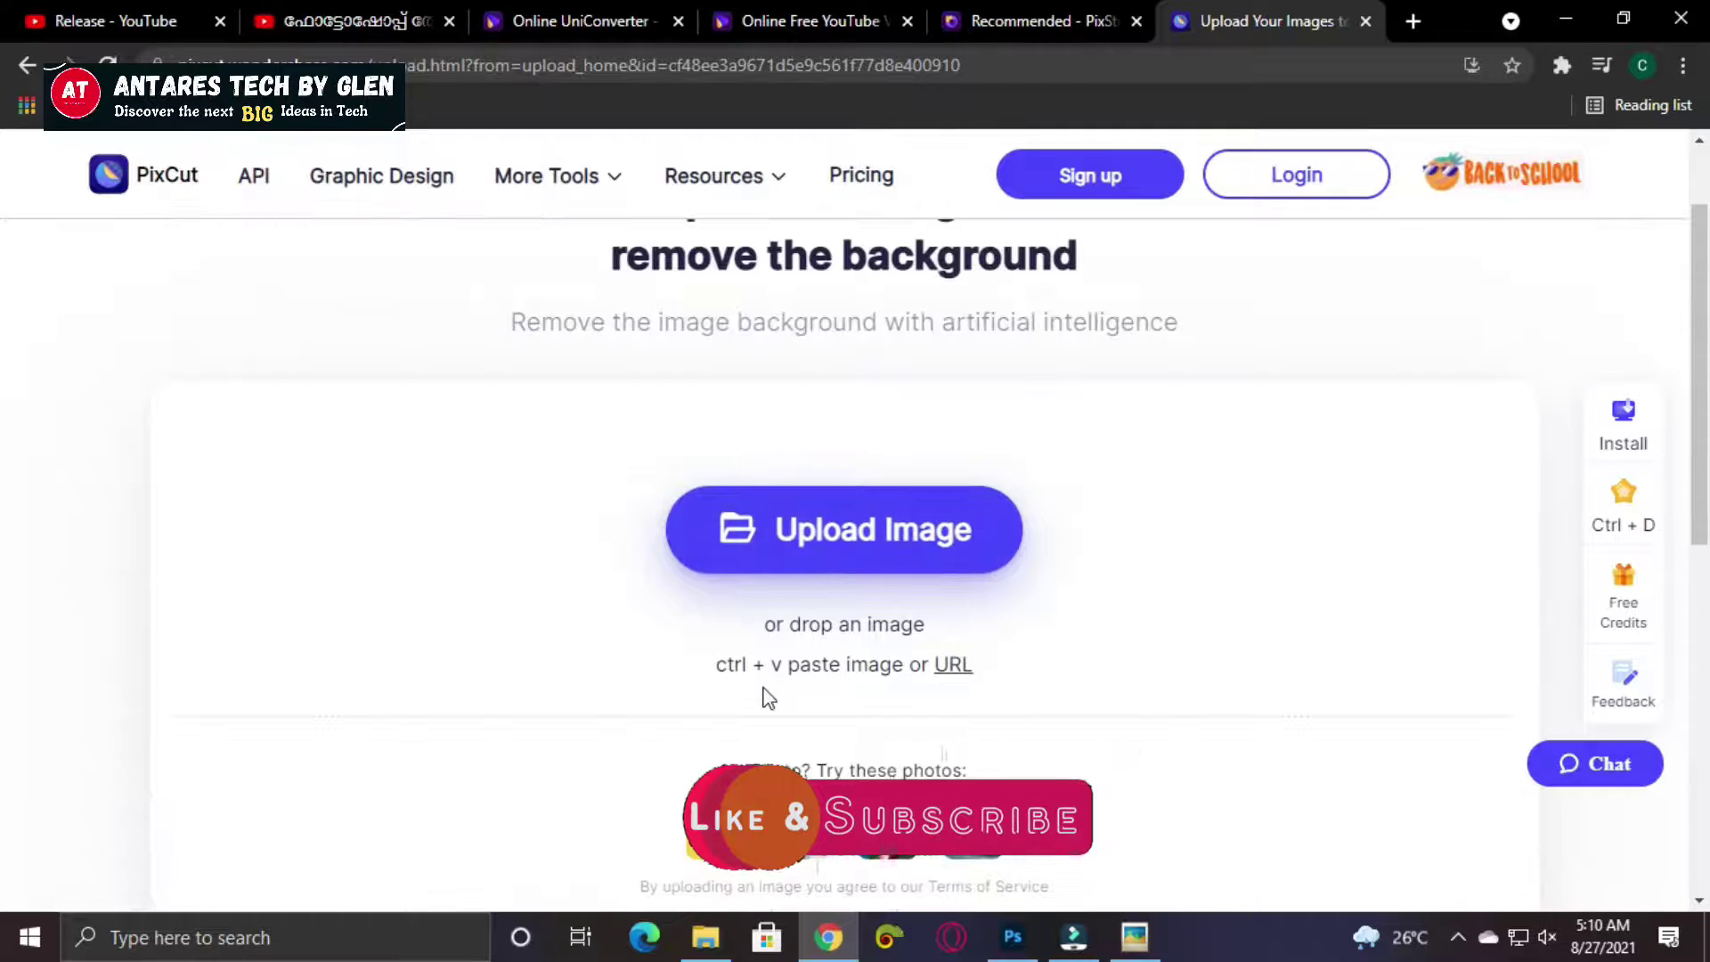
pyautogui.scroll(-5, 1321, 526)
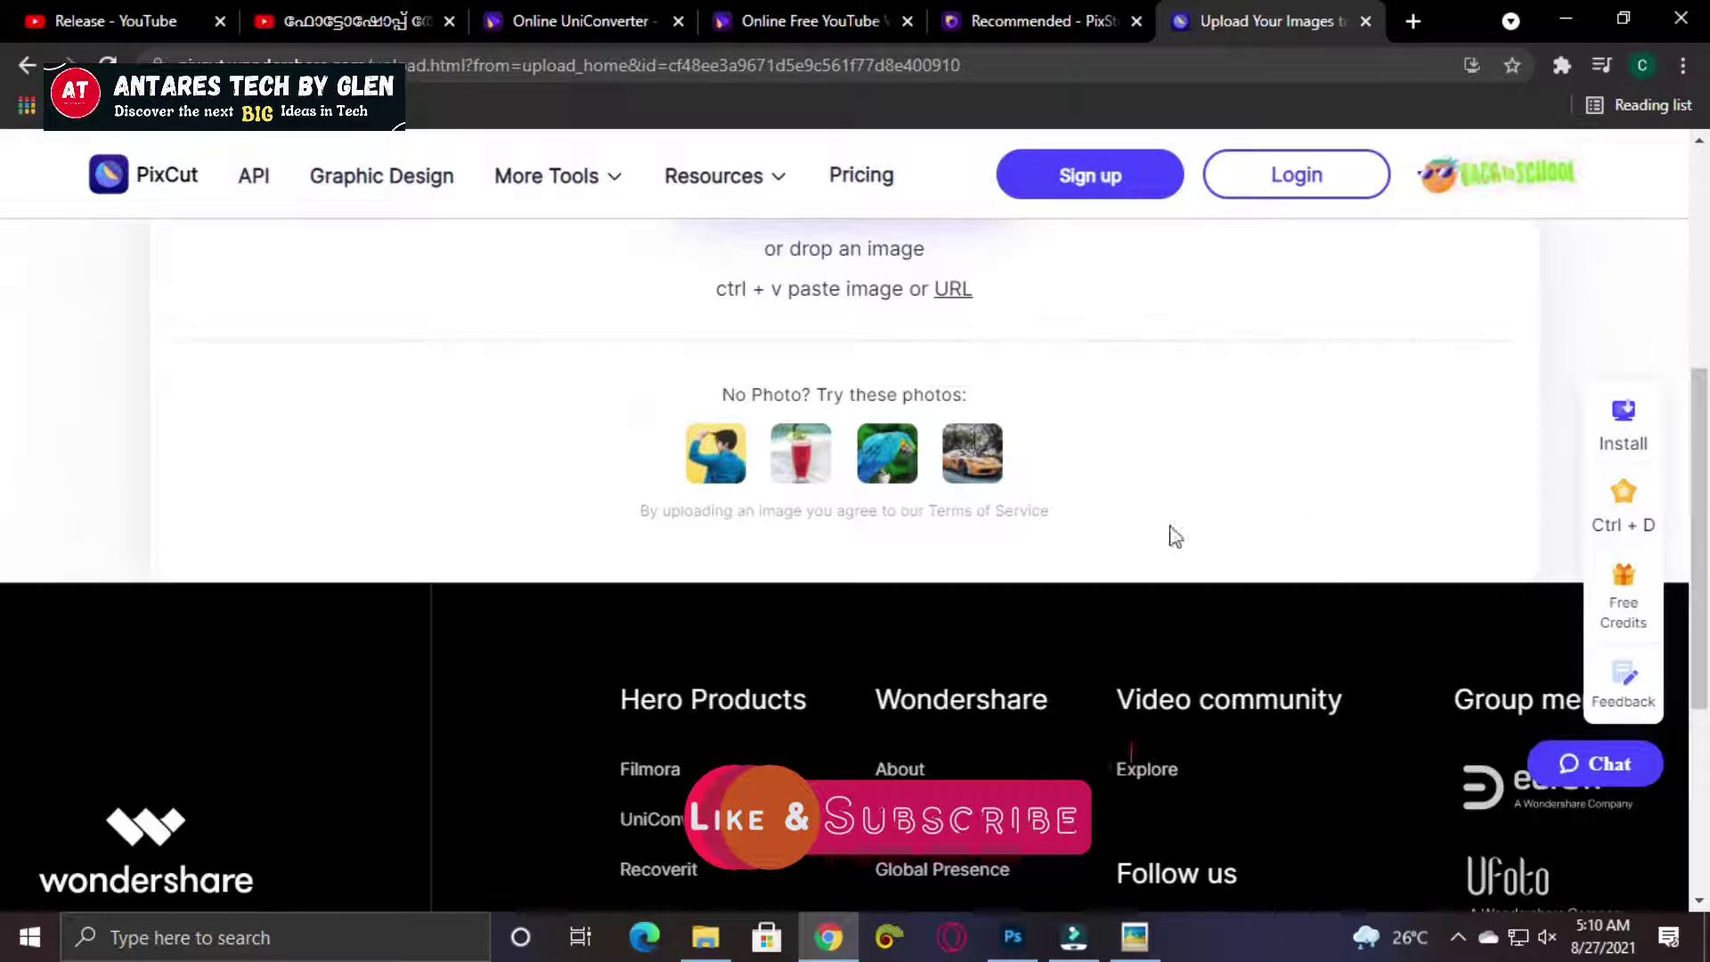
pyautogui.scroll(3, 916, 470)
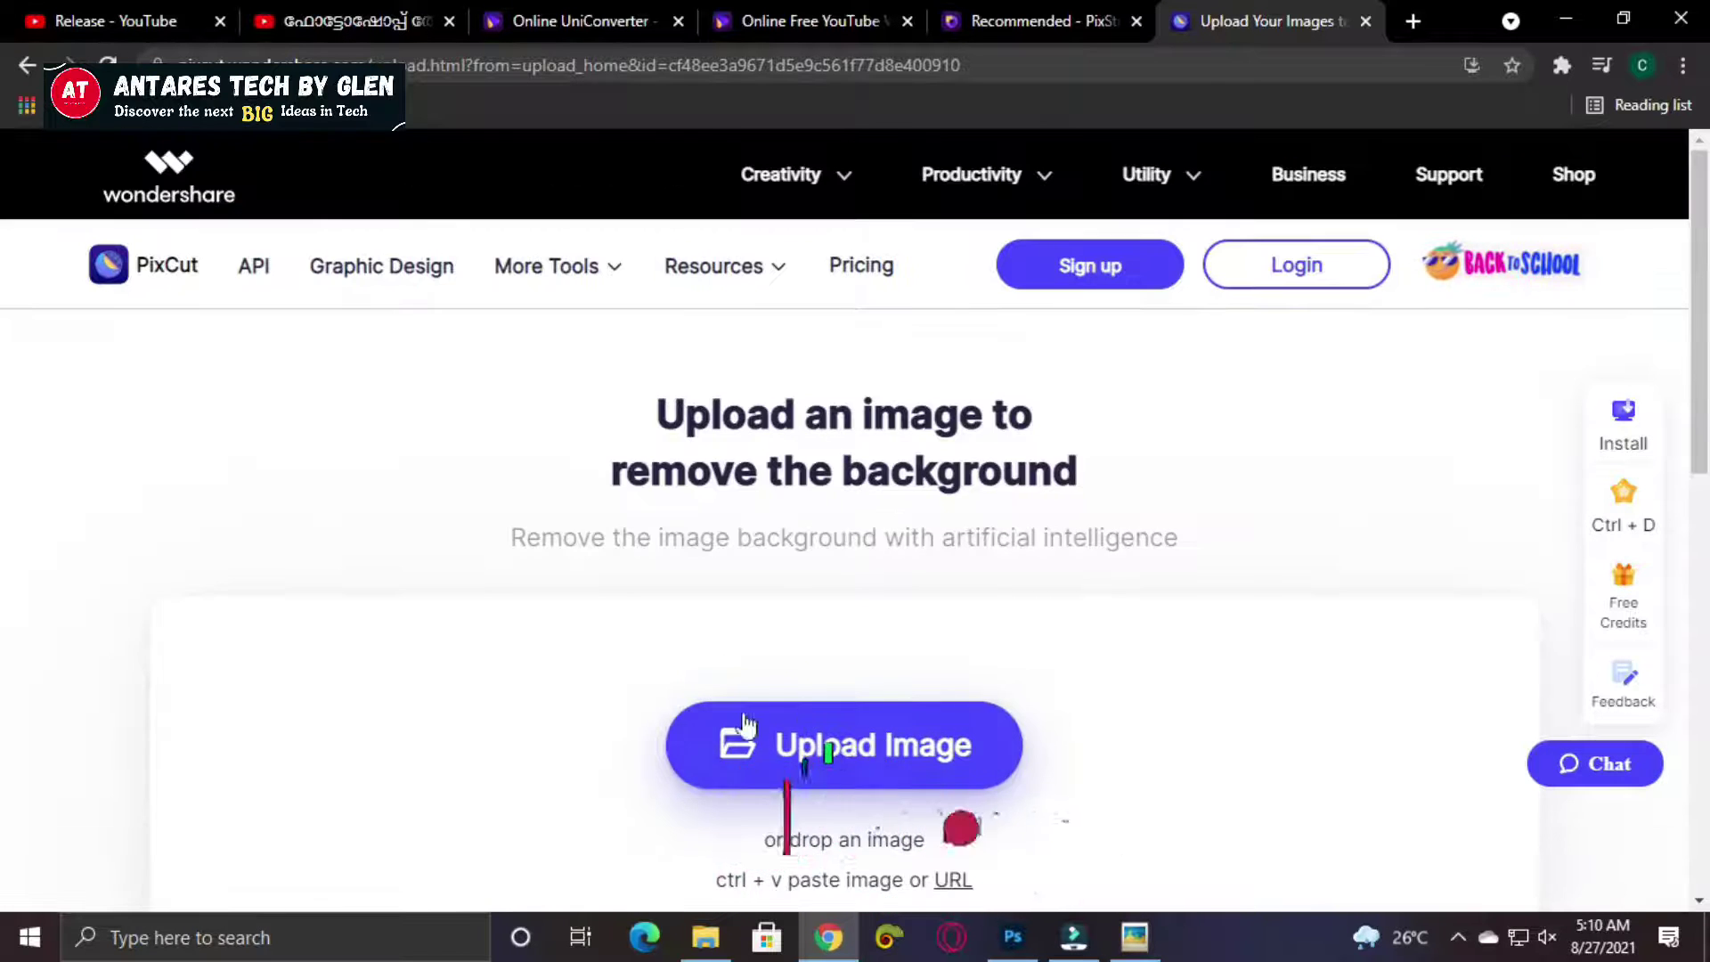
pyautogui.scroll(-3, 669, 582)
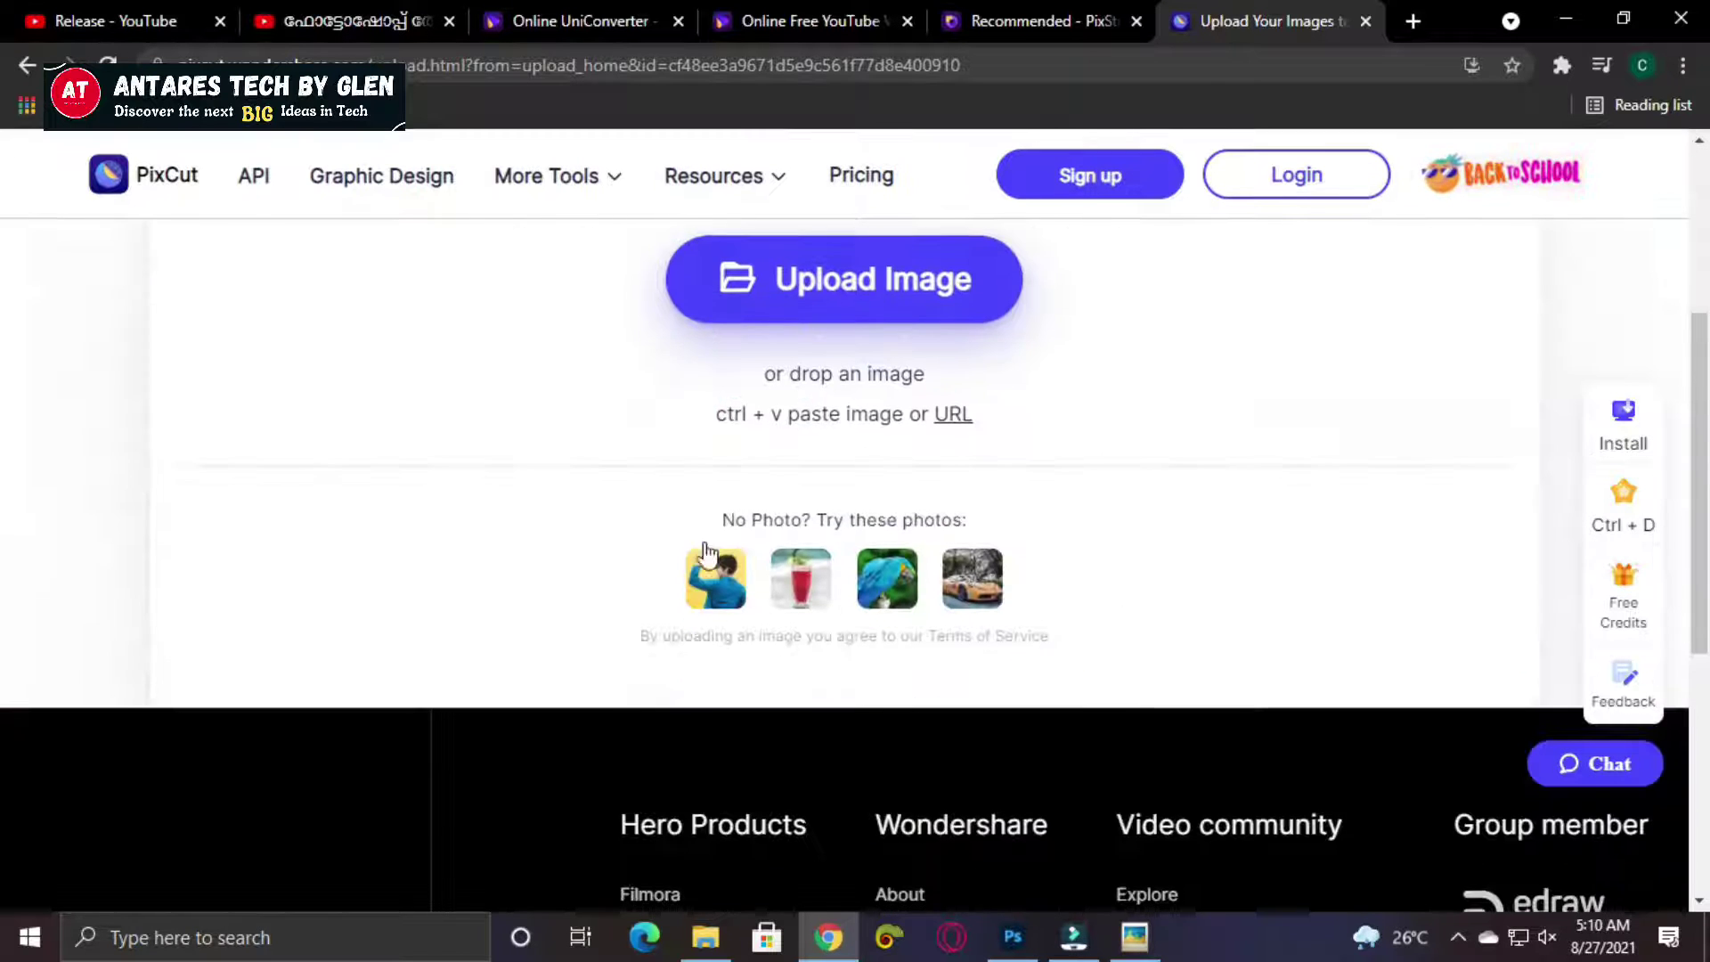
pyautogui.click(869, 298)
pyautogui.doubleClick(362, 243)
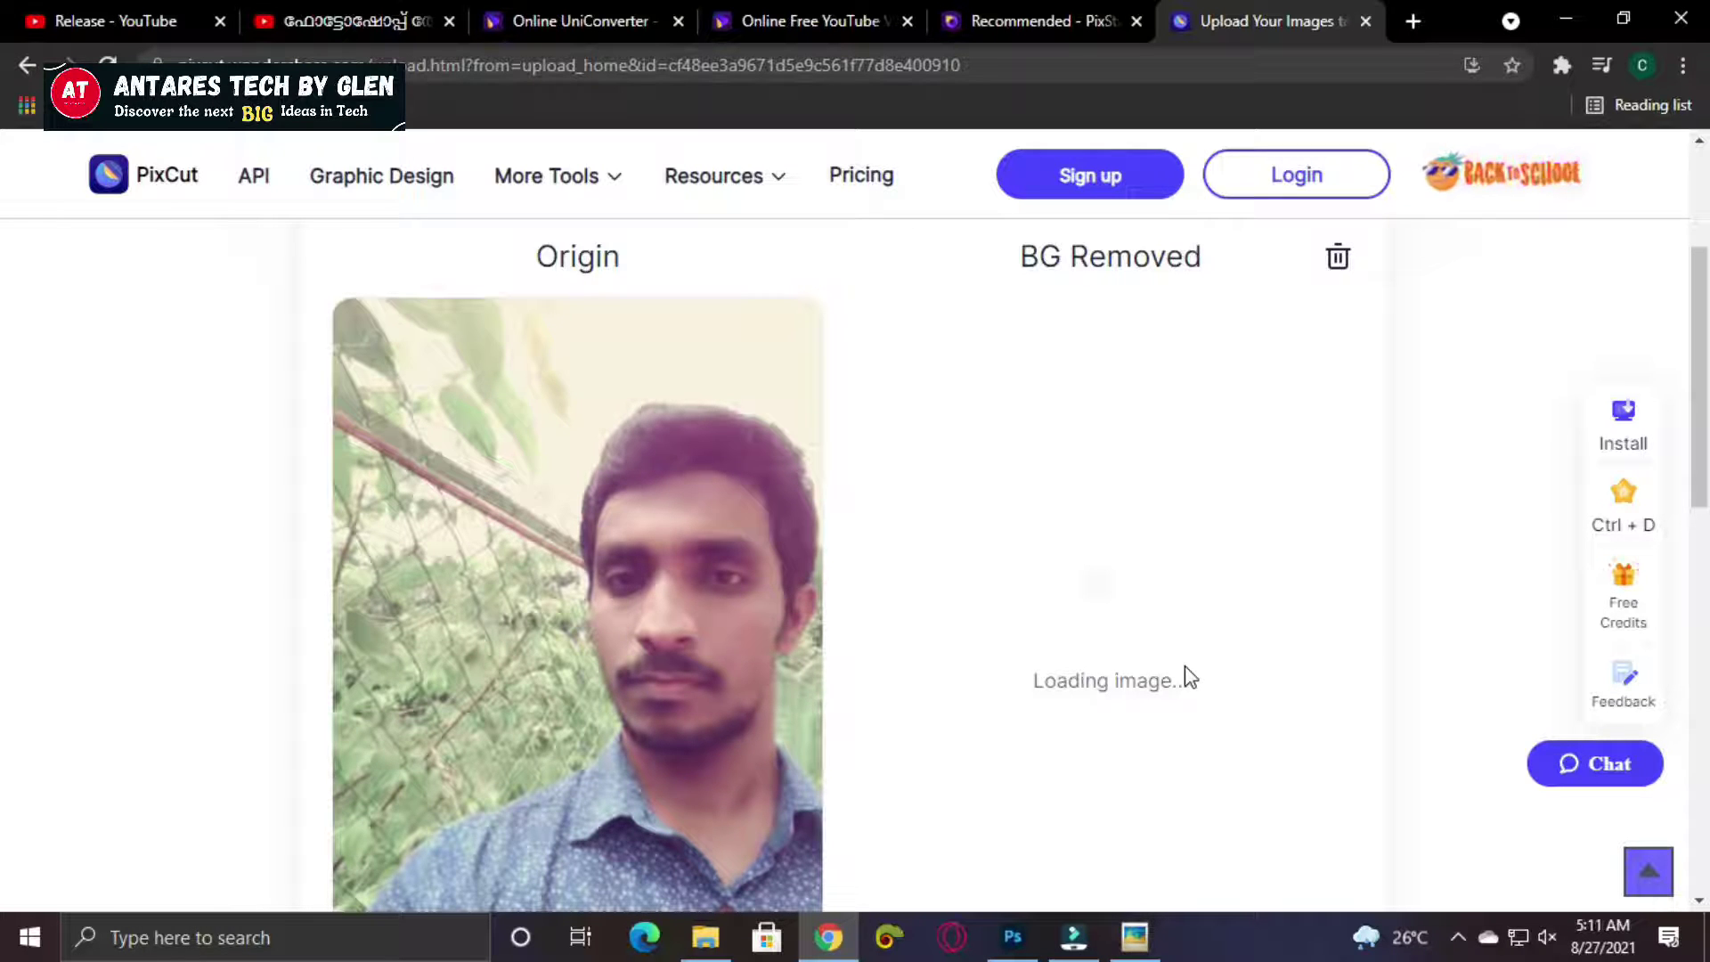
# Compare the original portrait with its background-removed version and examine the free and HD download options.
pyautogui.scroll(-3, 1193, 651)
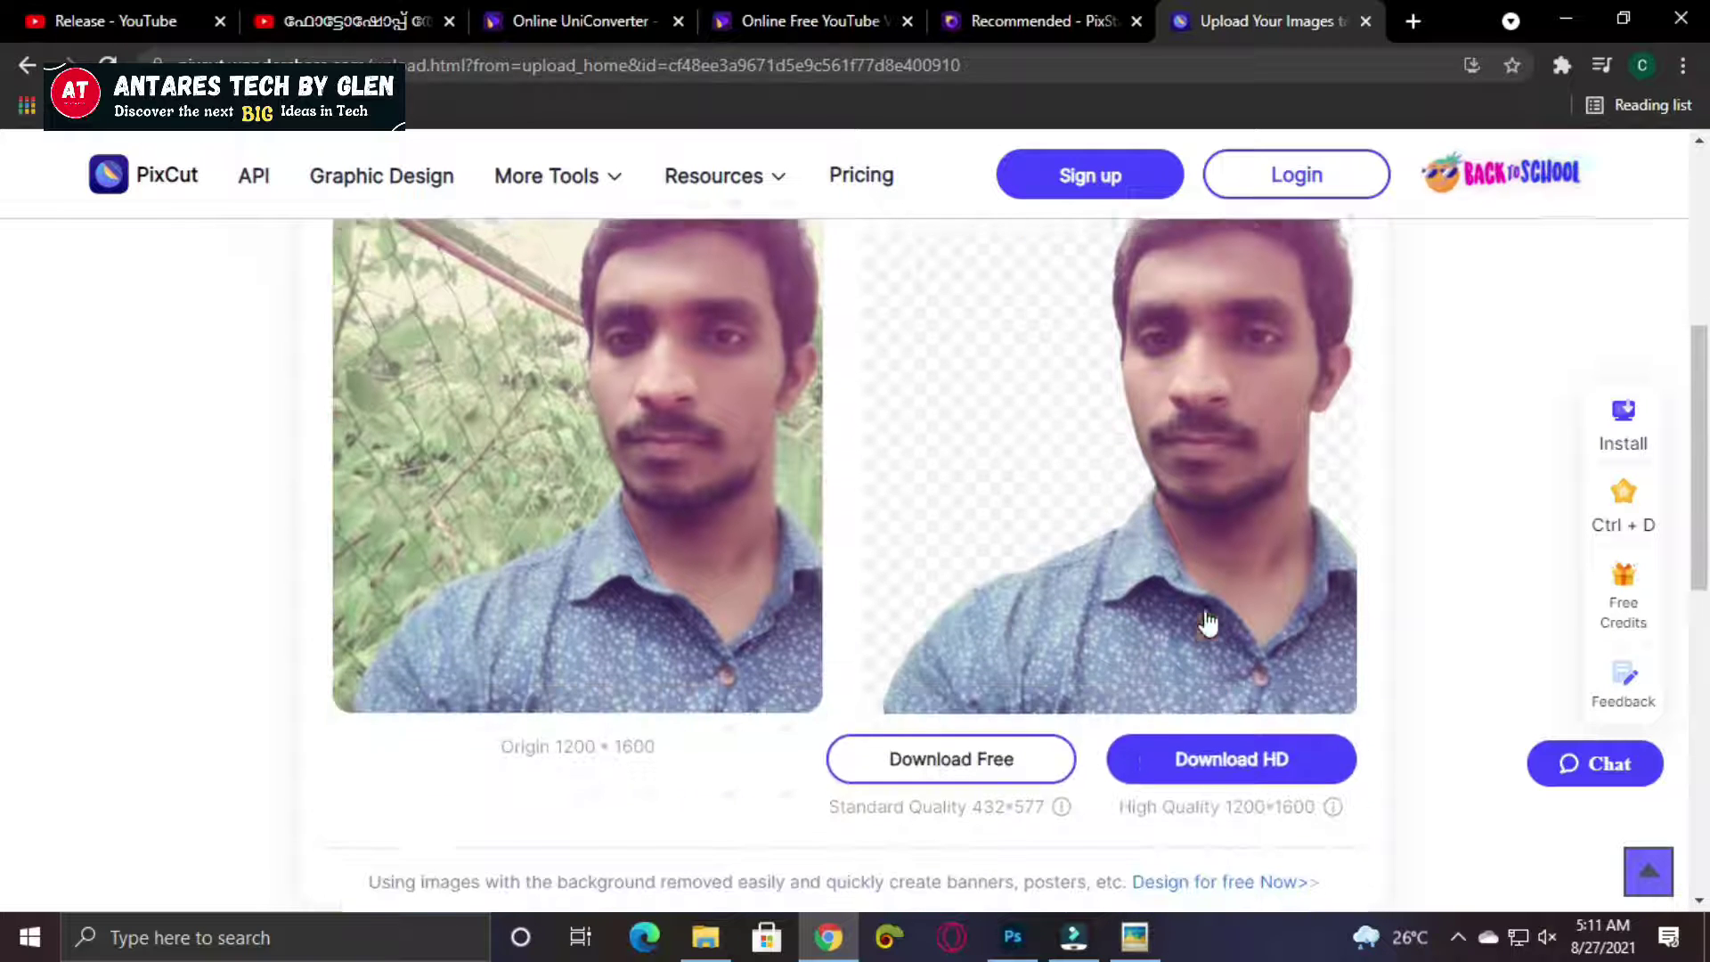
pyautogui.scroll(1, 1031, 585)
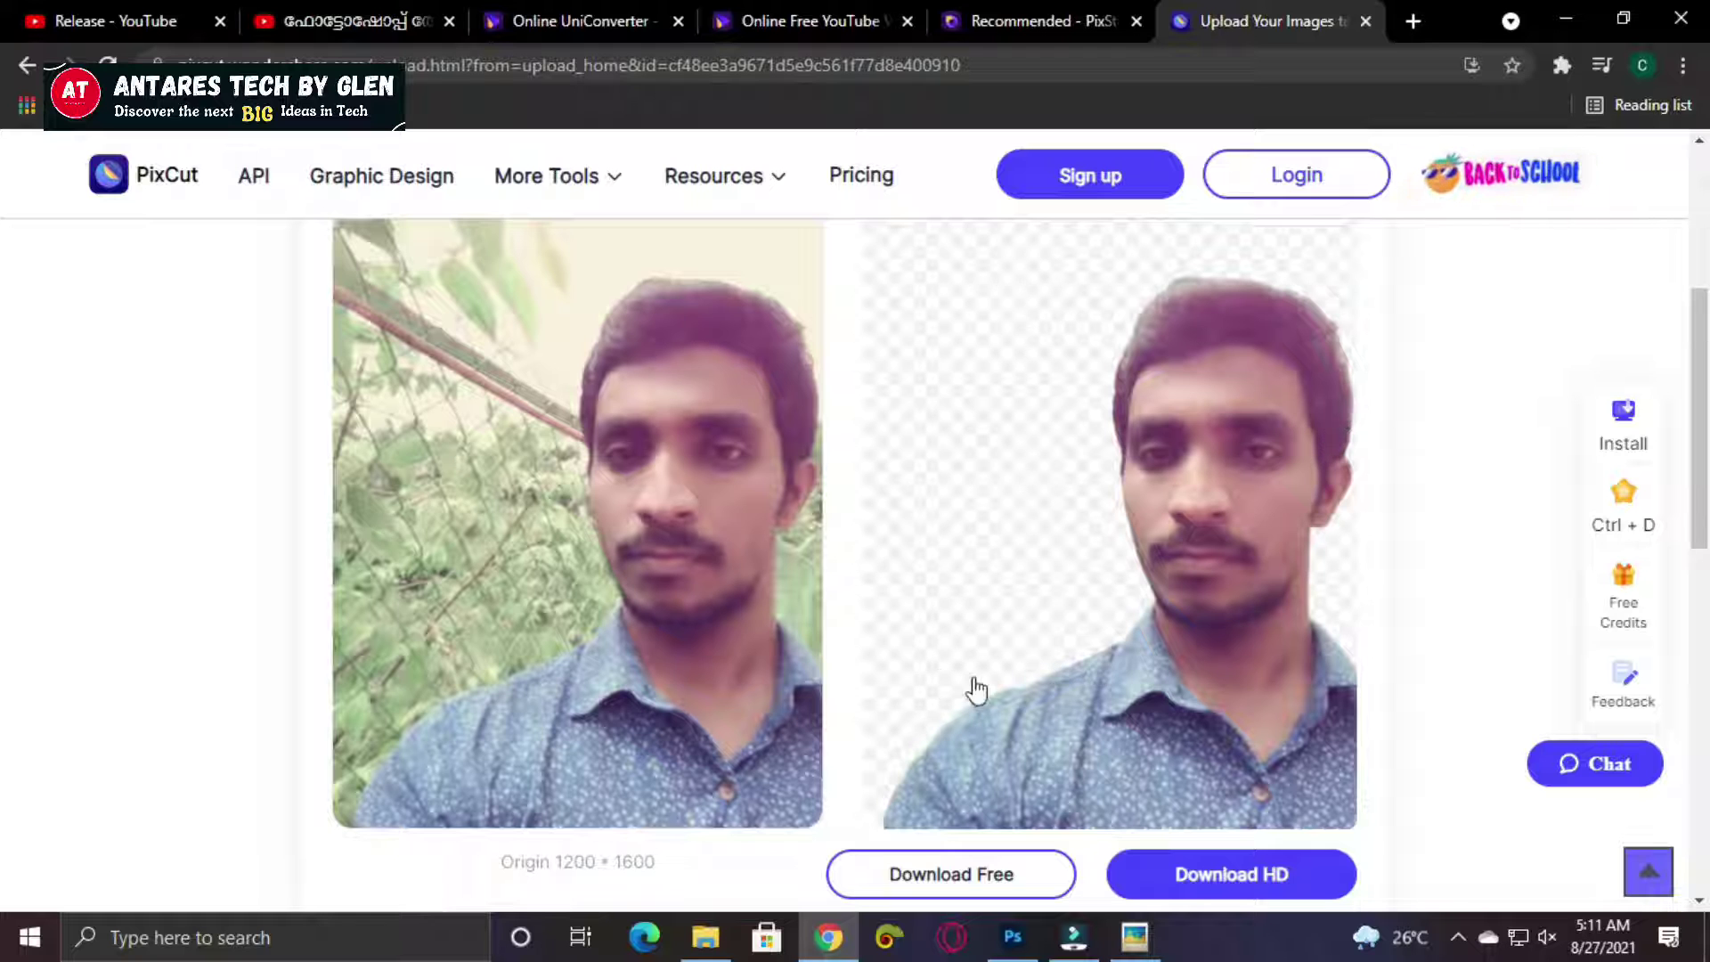
pyautogui.scroll(2, 943, 614)
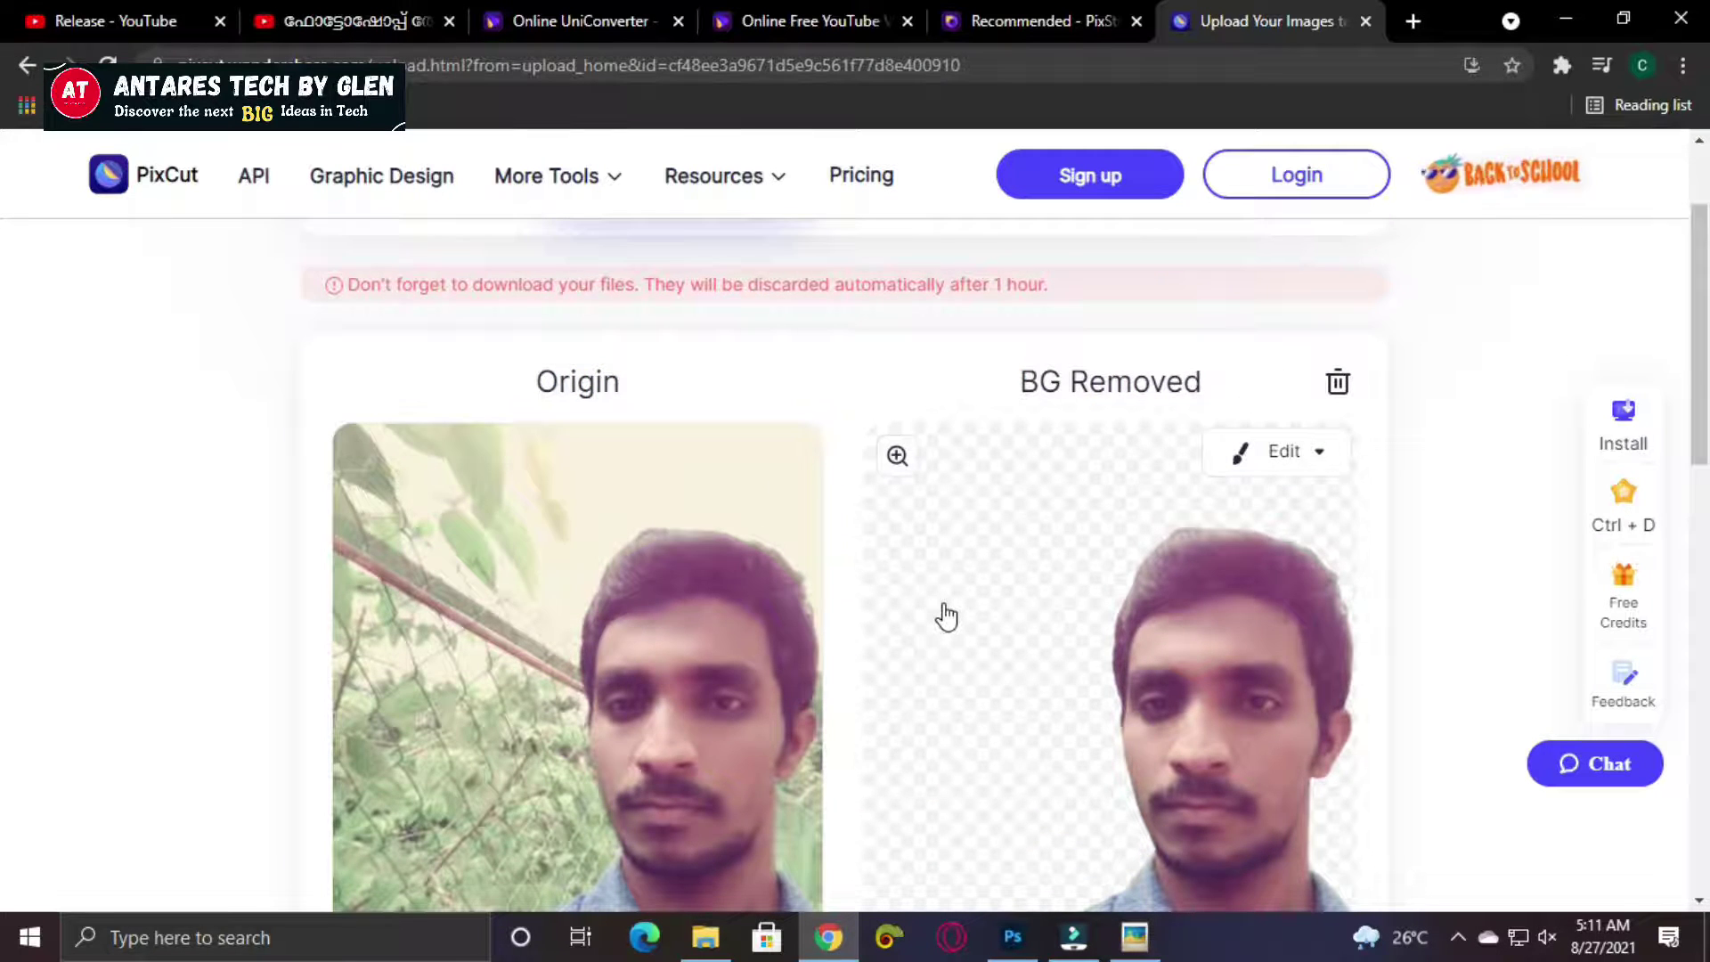
pyautogui.scroll(-4, 944, 617)
pyautogui.scroll(4, 942, 612)
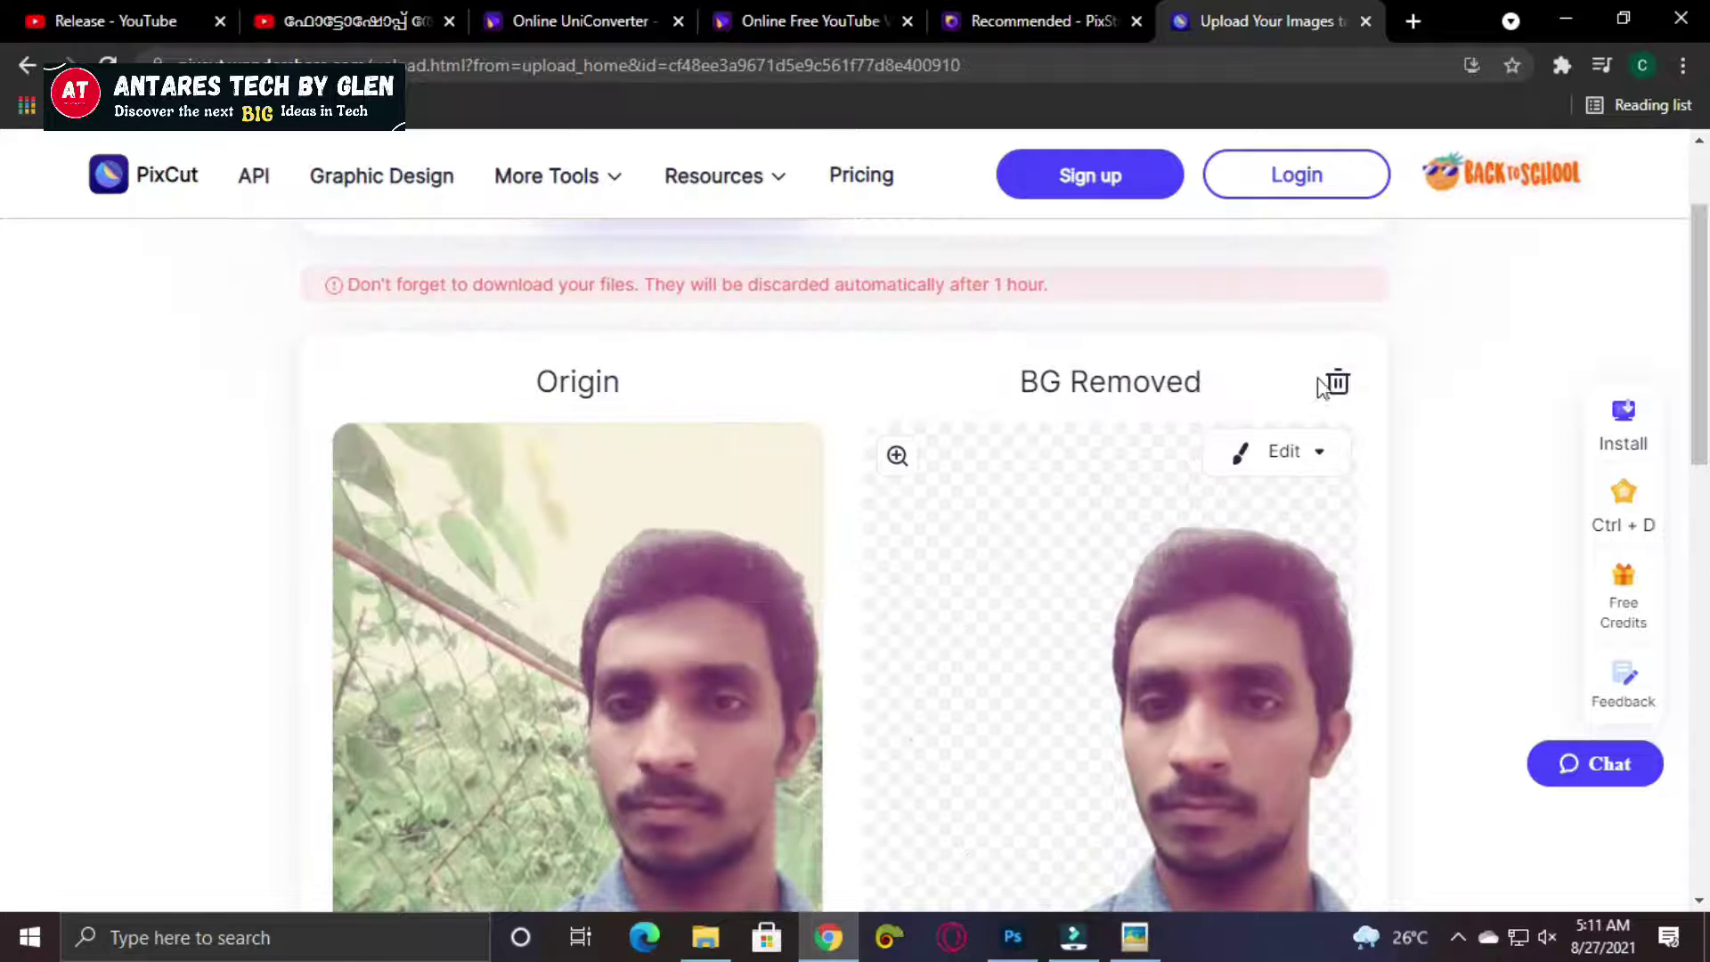
pyautogui.scroll(-4, 1362, 569)
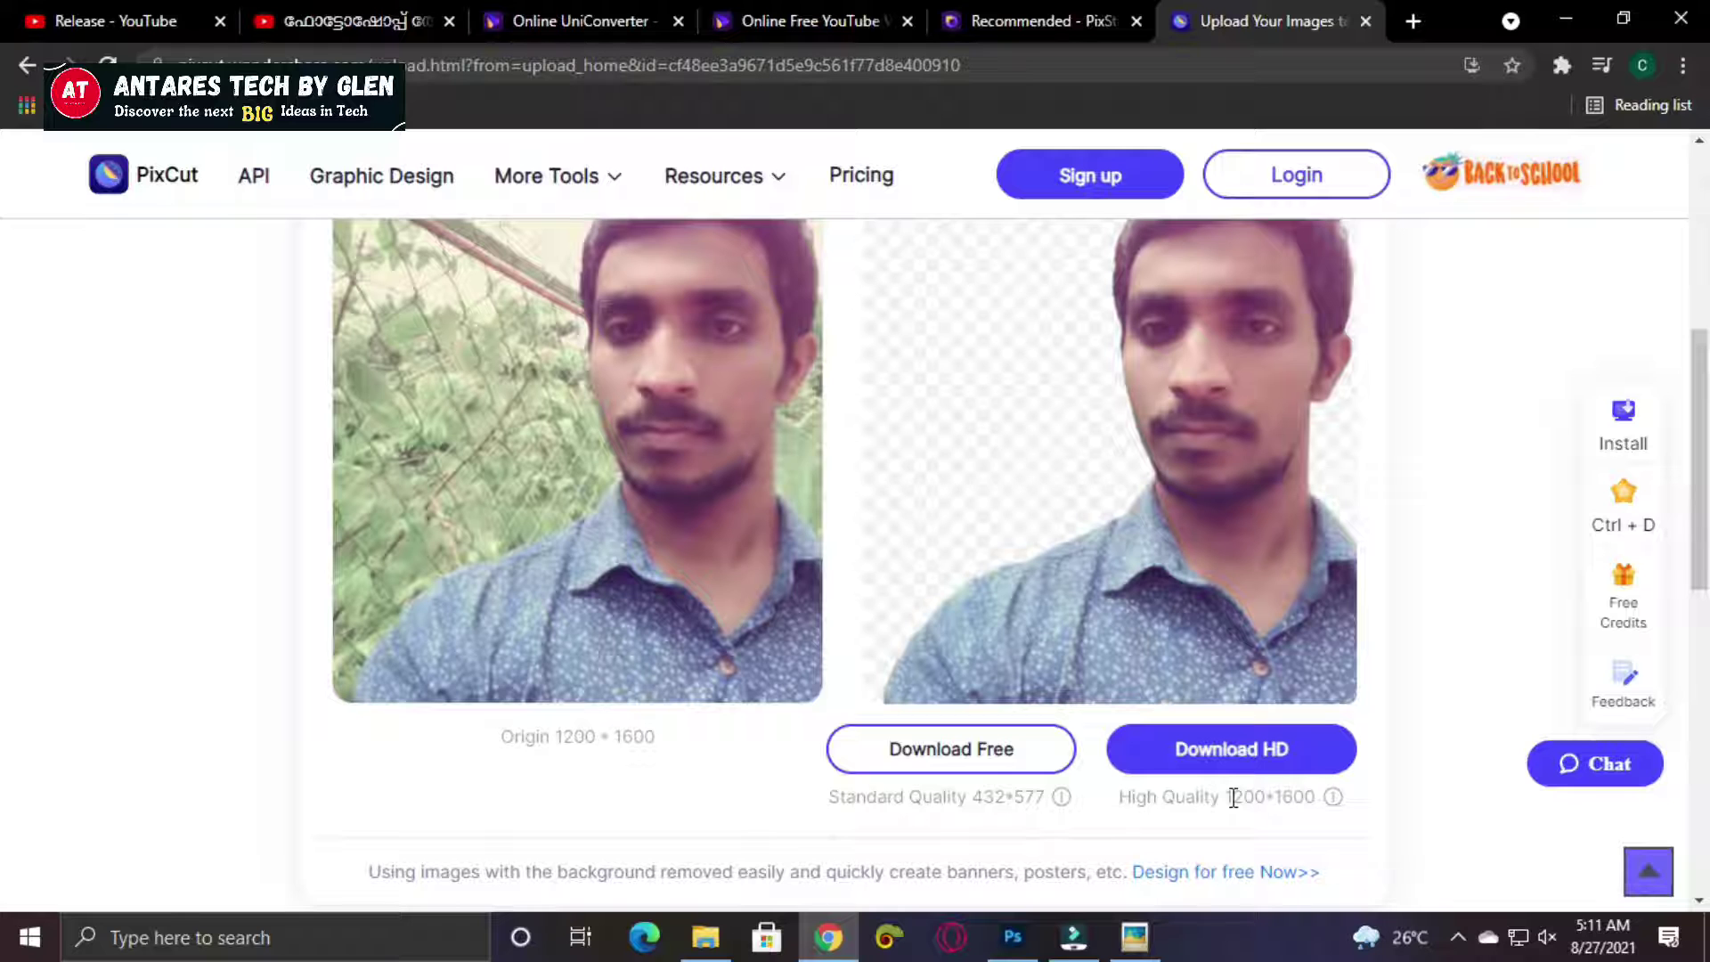
pyautogui.scroll(2, 548, 575)
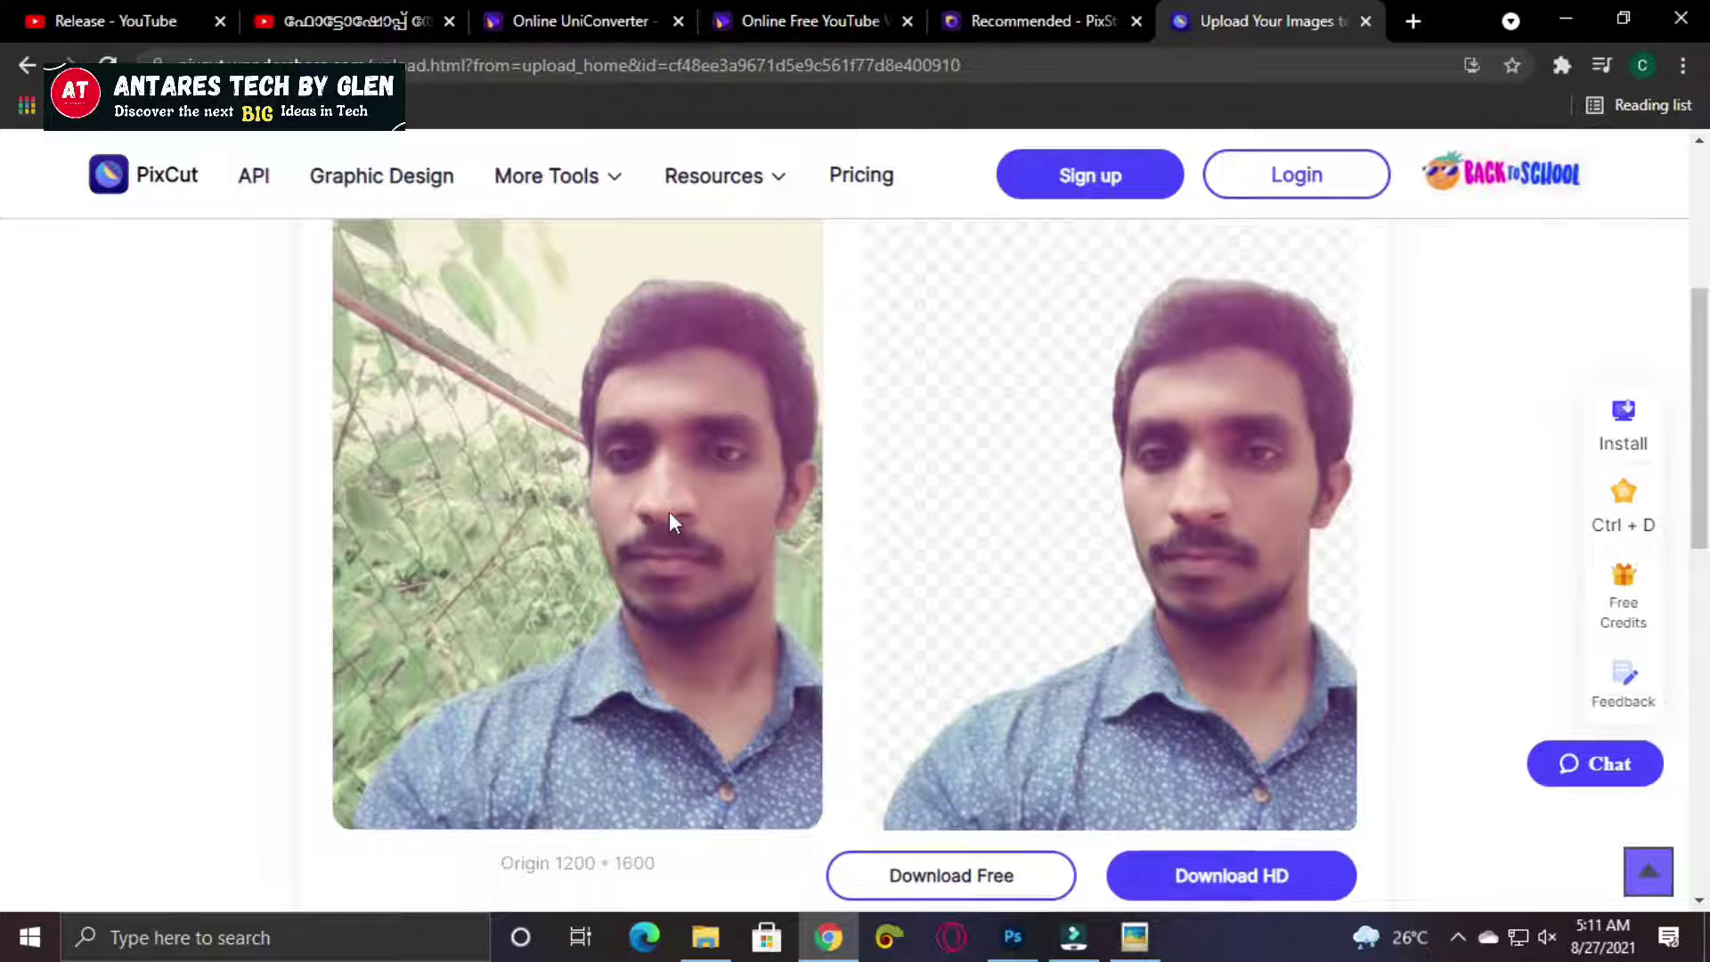
pyautogui.scroll(2, 668, 513)
pyautogui.scroll(-3, 668, 512)
pyautogui.scroll(3, 667, 512)
pyautogui.scroll(-3, 668, 512)
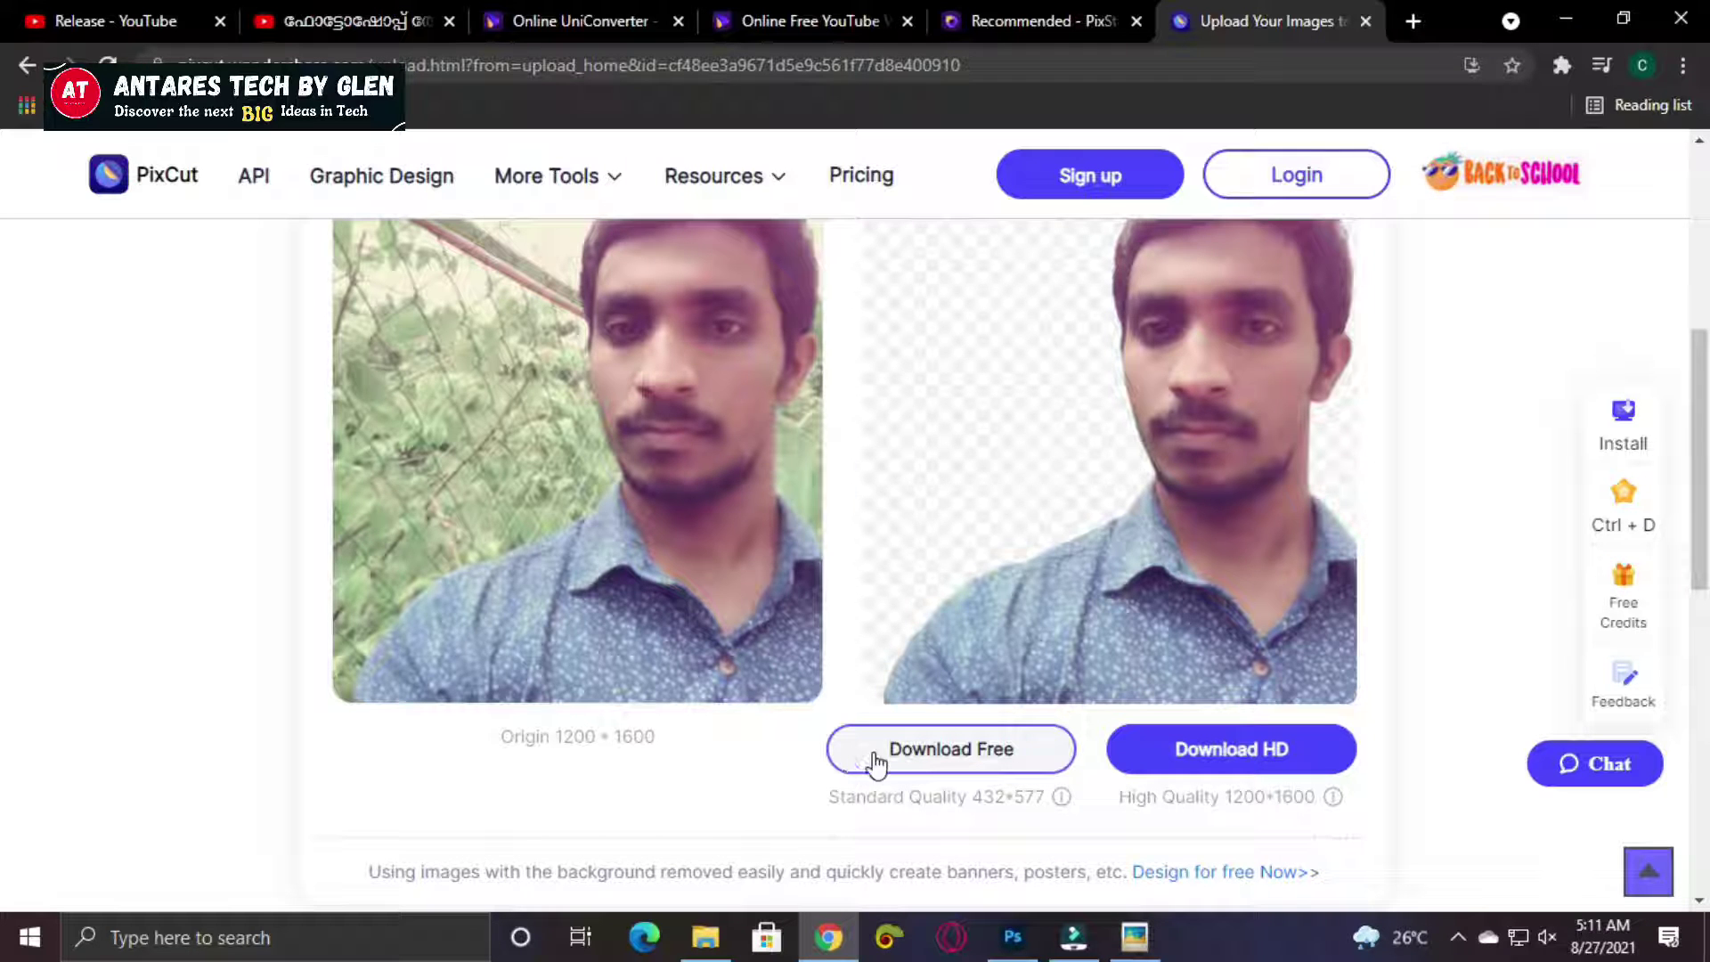
pyautogui.click(913, 756)
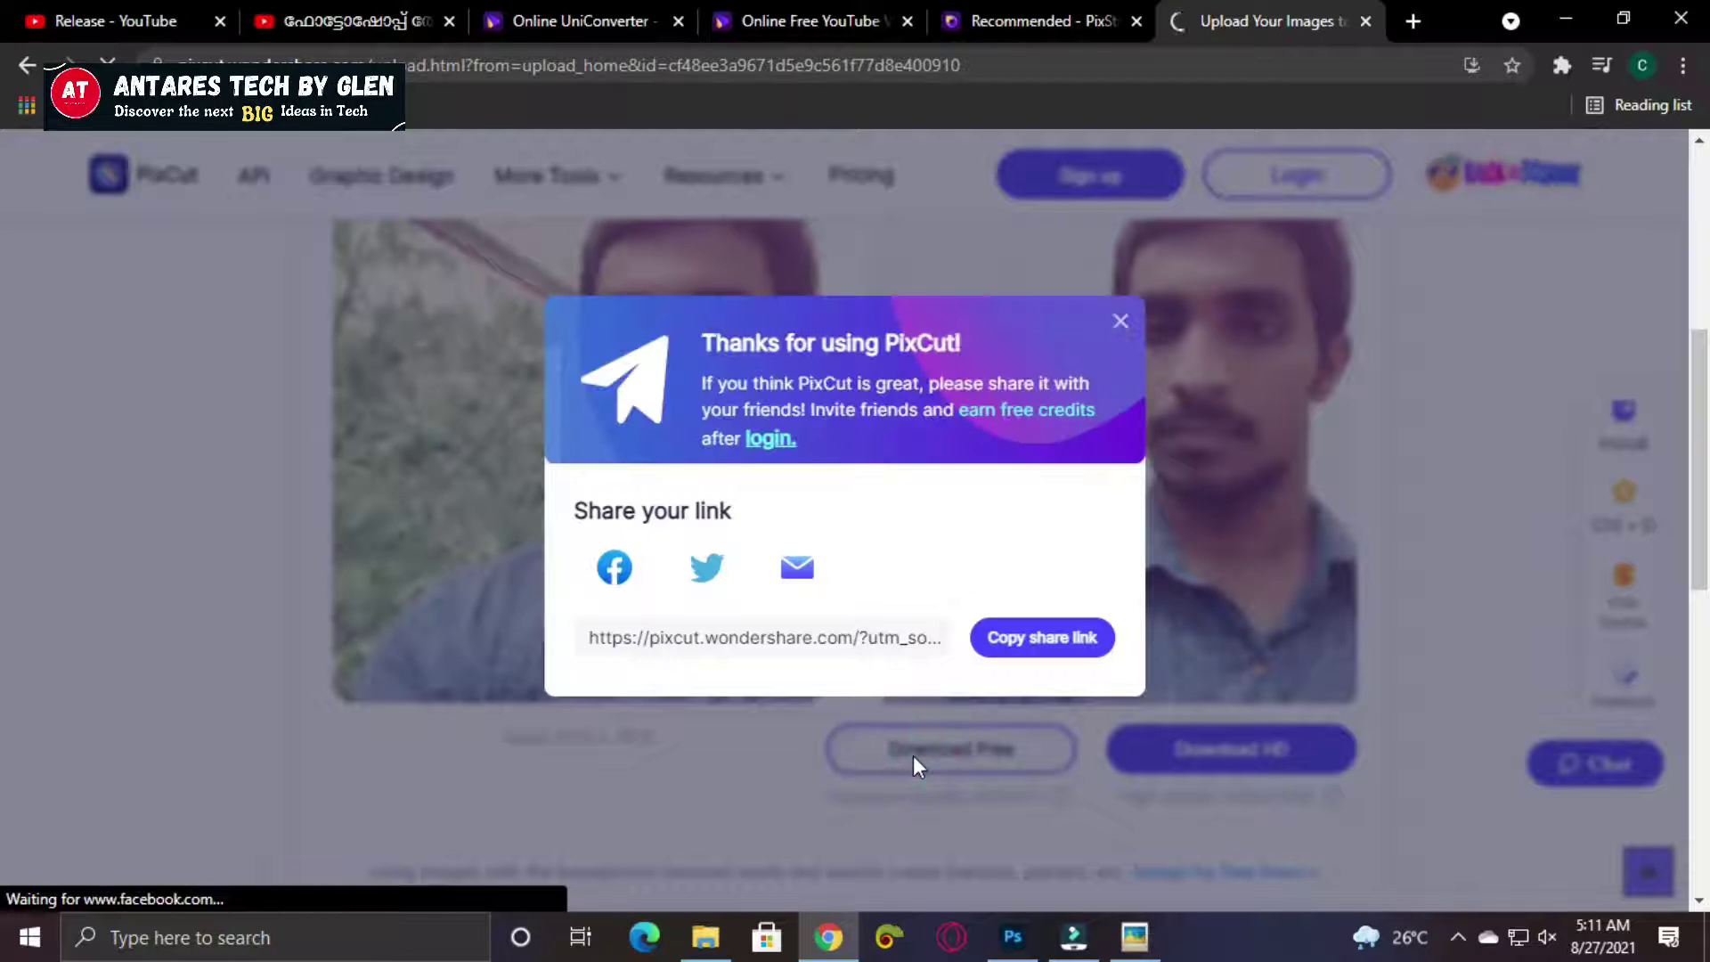
pyautogui.click(116, 216)
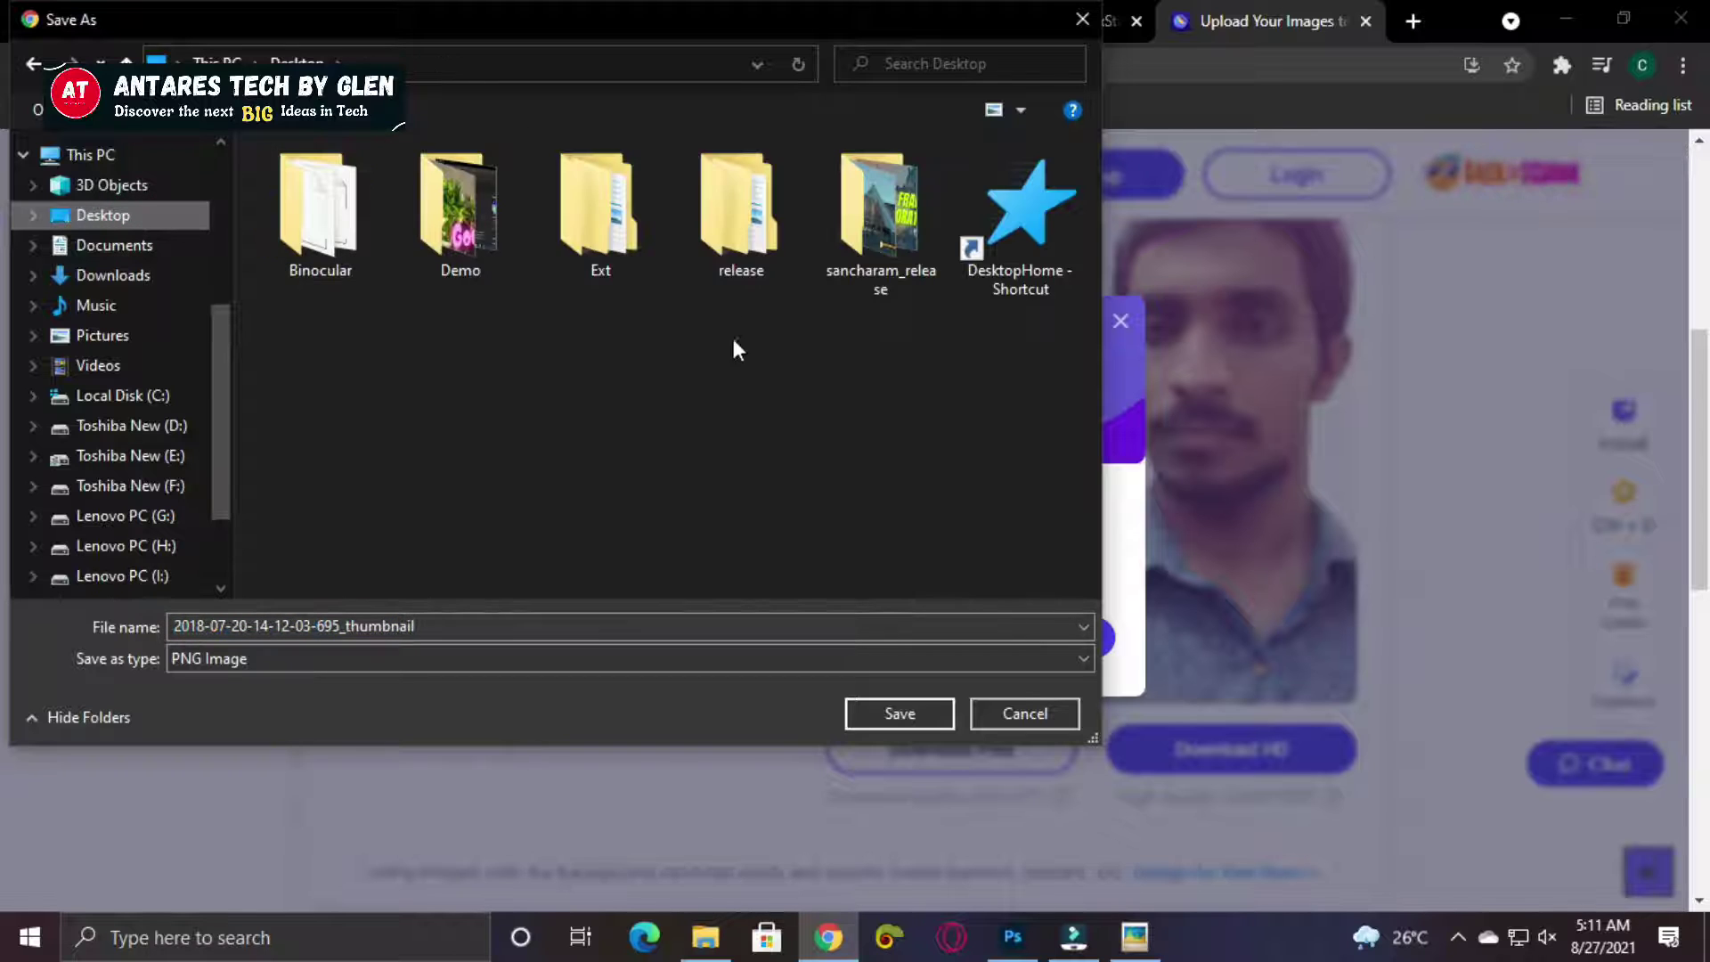
pyautogui.doubleClick(431, 253)
pyautogui.click(884, 707)
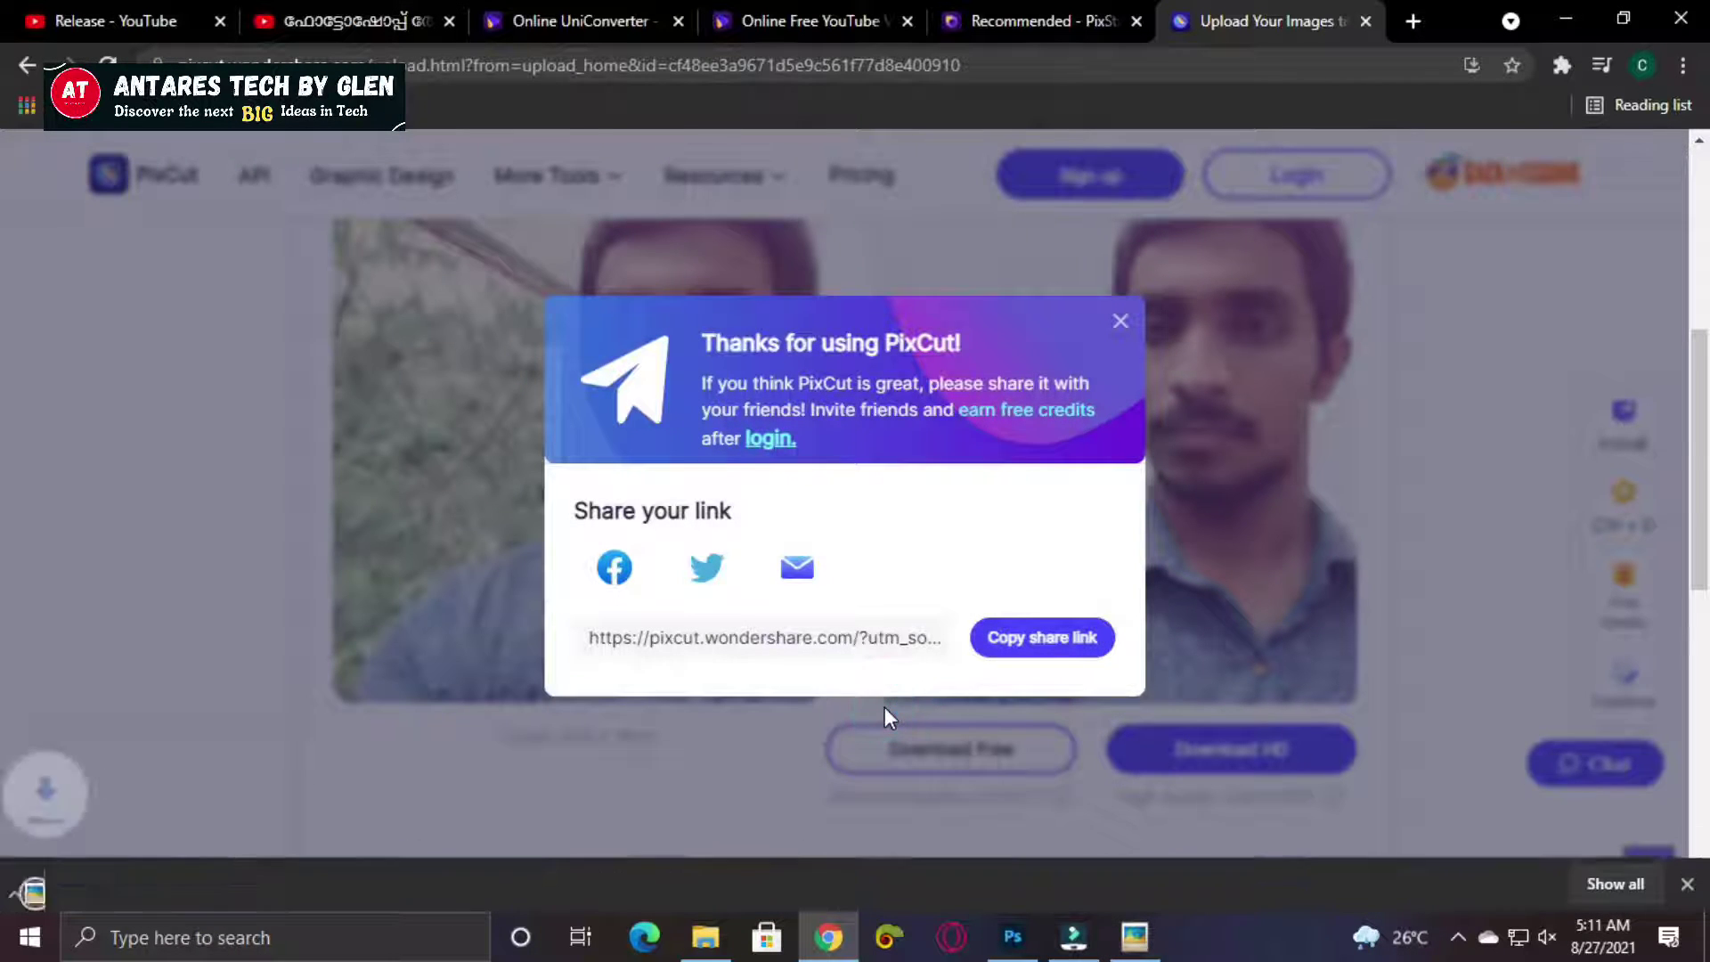
# View the downloaded cutout in the photo viewer, close it, and dismiss PixCut's share-link dialog.
pyautogui.click(146, 874)
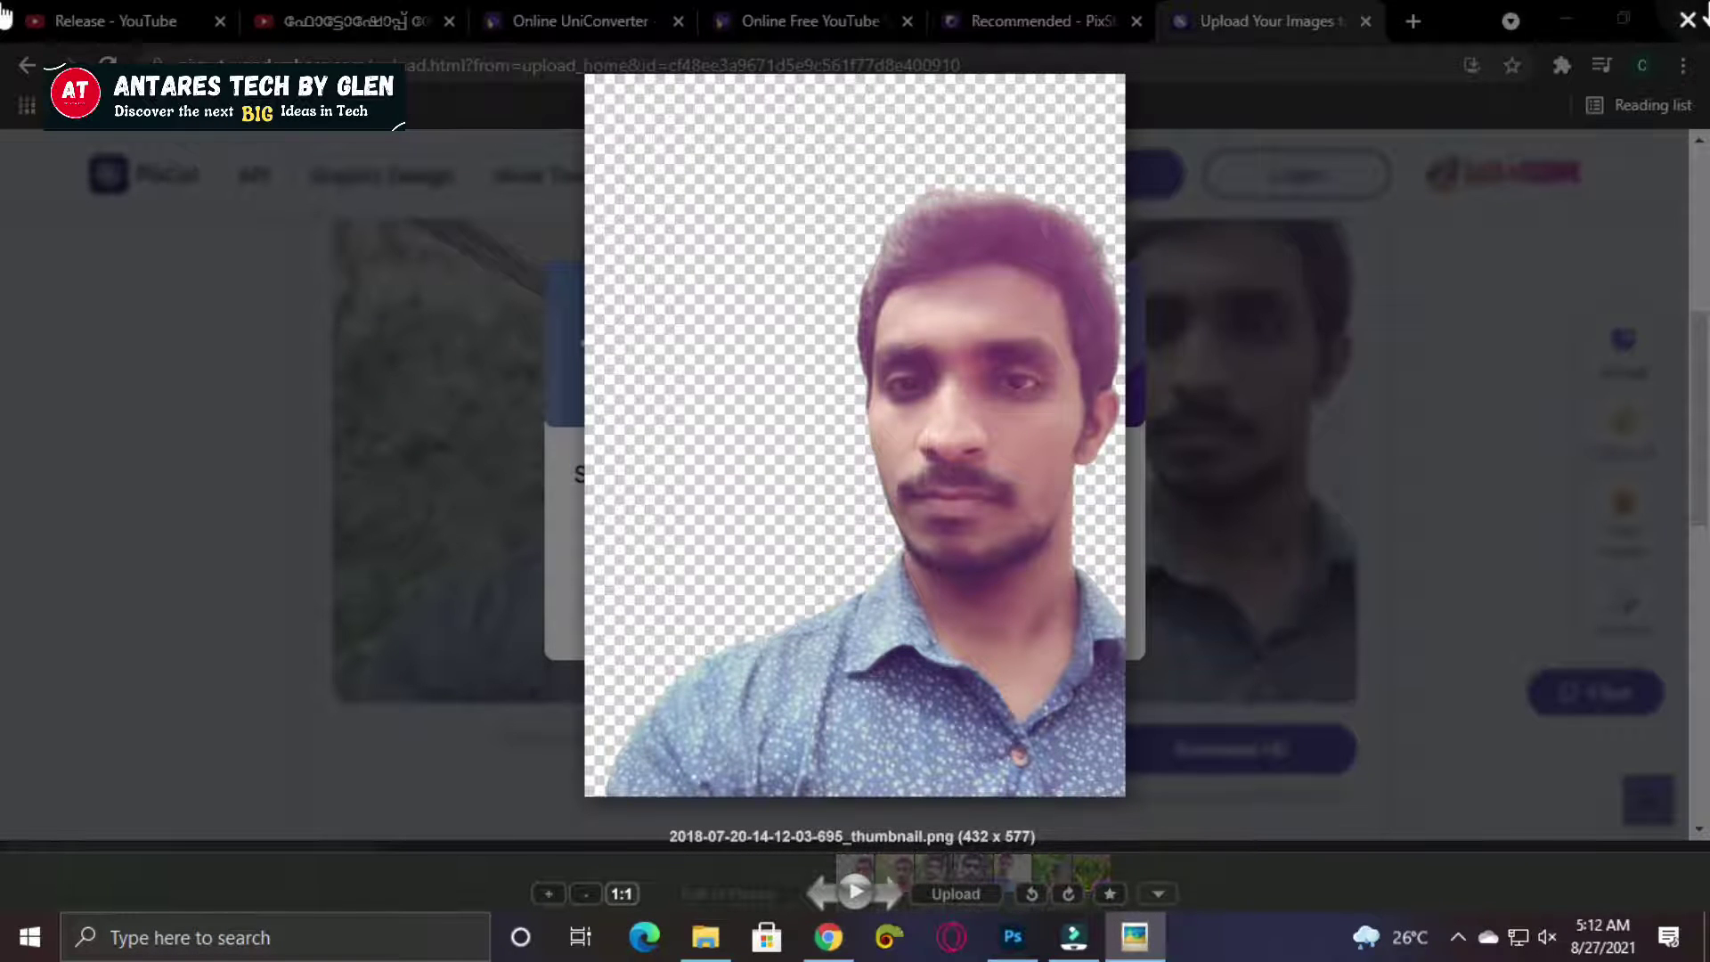
pyautogui.press('Escape')
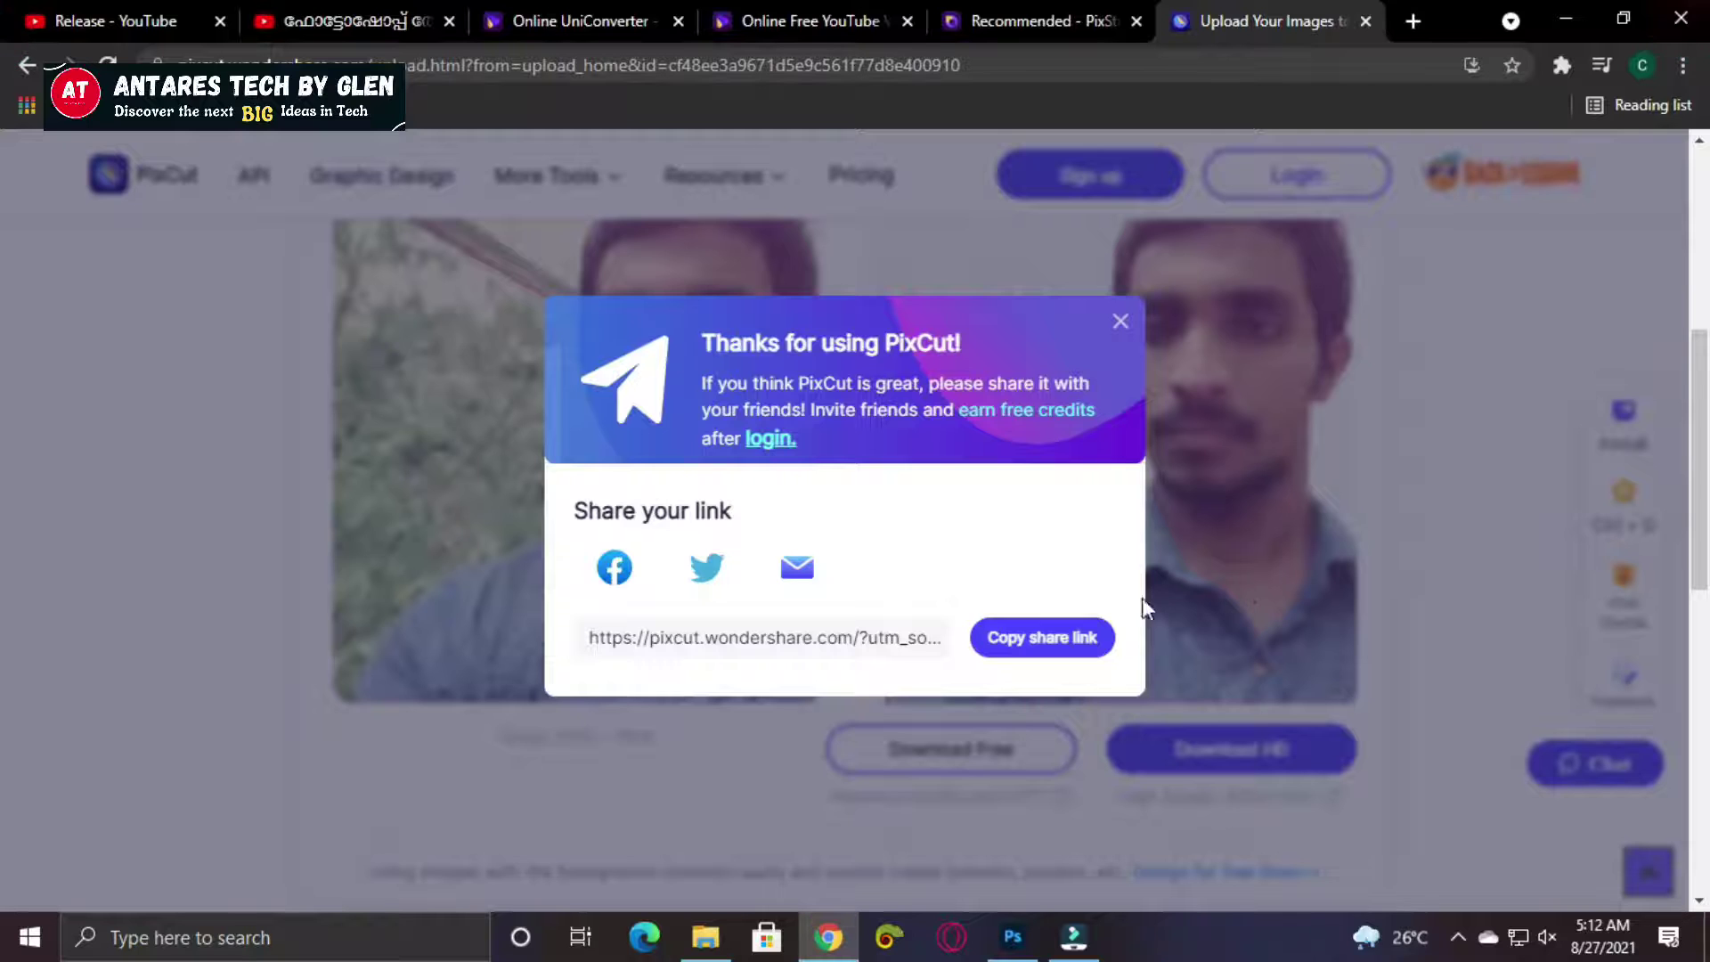
pyautogui.click(1110, 321)
pyautogui.scroll(-2, 1164, 542)
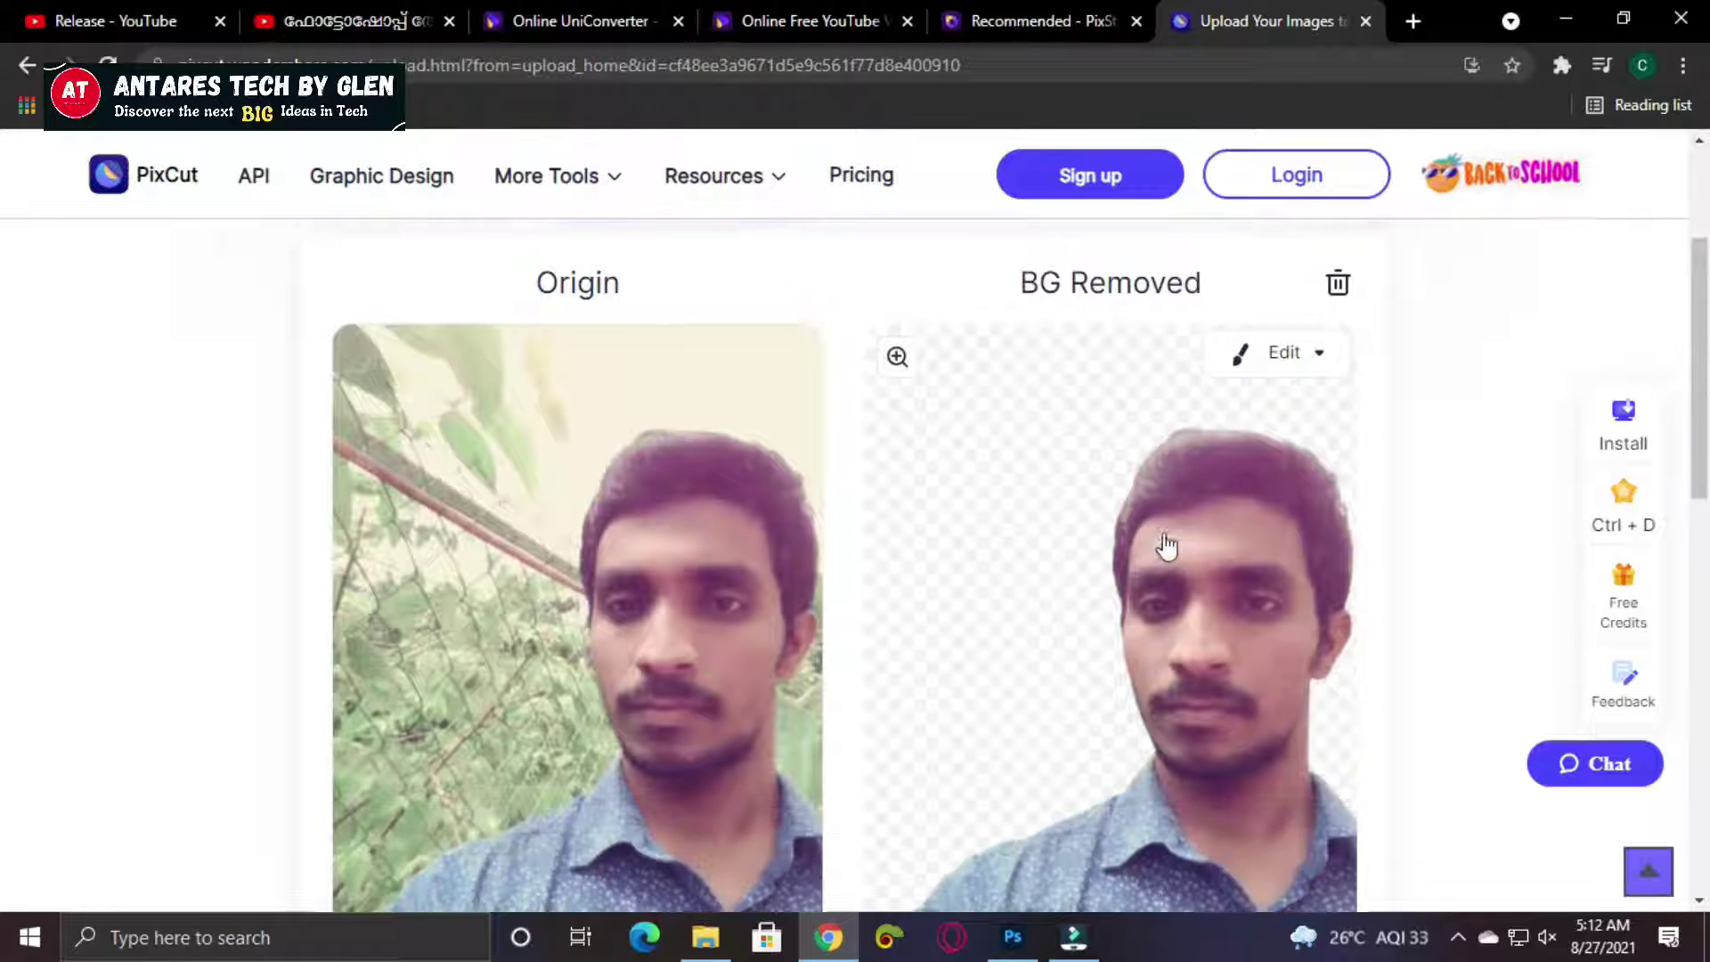
pyautogui.click(1336, 260)
pyautogui.click(857, 416)
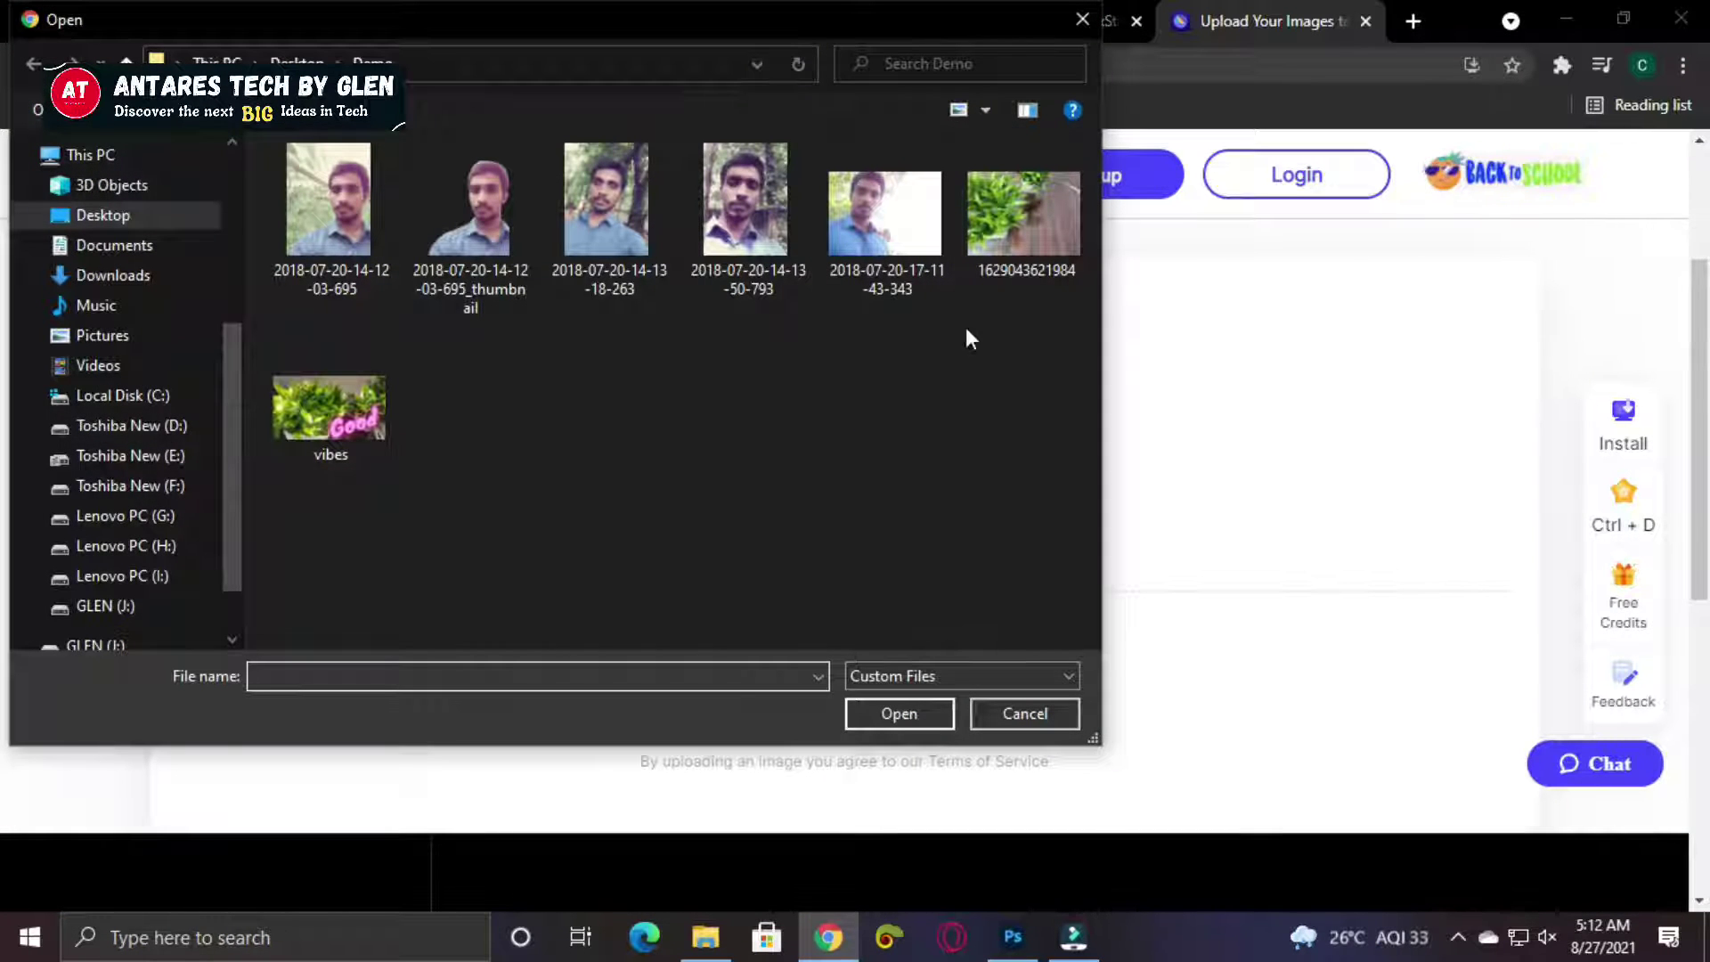
pyautogui.doubleClick(1011, 244)
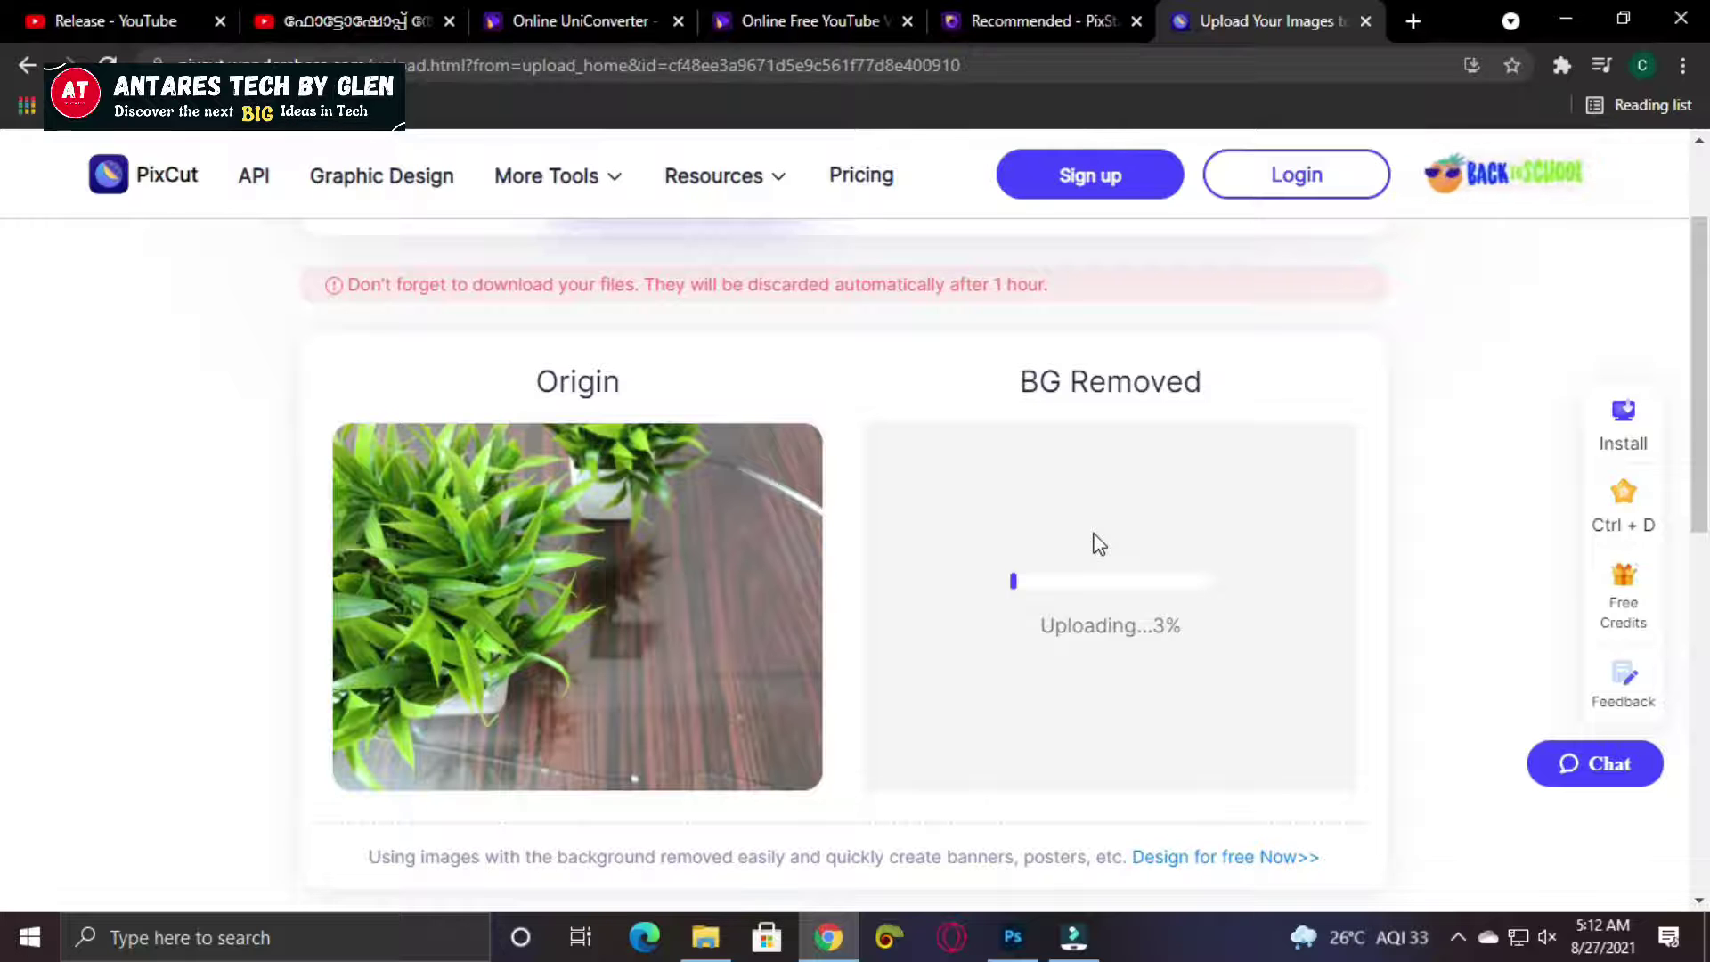
# Examine the Wondershare Creativity products and PixCut's additional tools, such as Remove Watermark, Bulk Remove Background and Enlarge Image.
pyautogui.scroll(2, 1098, 543)
pyautogui.scroll(-3, 1098, 543)
pyautogui.scroll(4, 1098, 543)
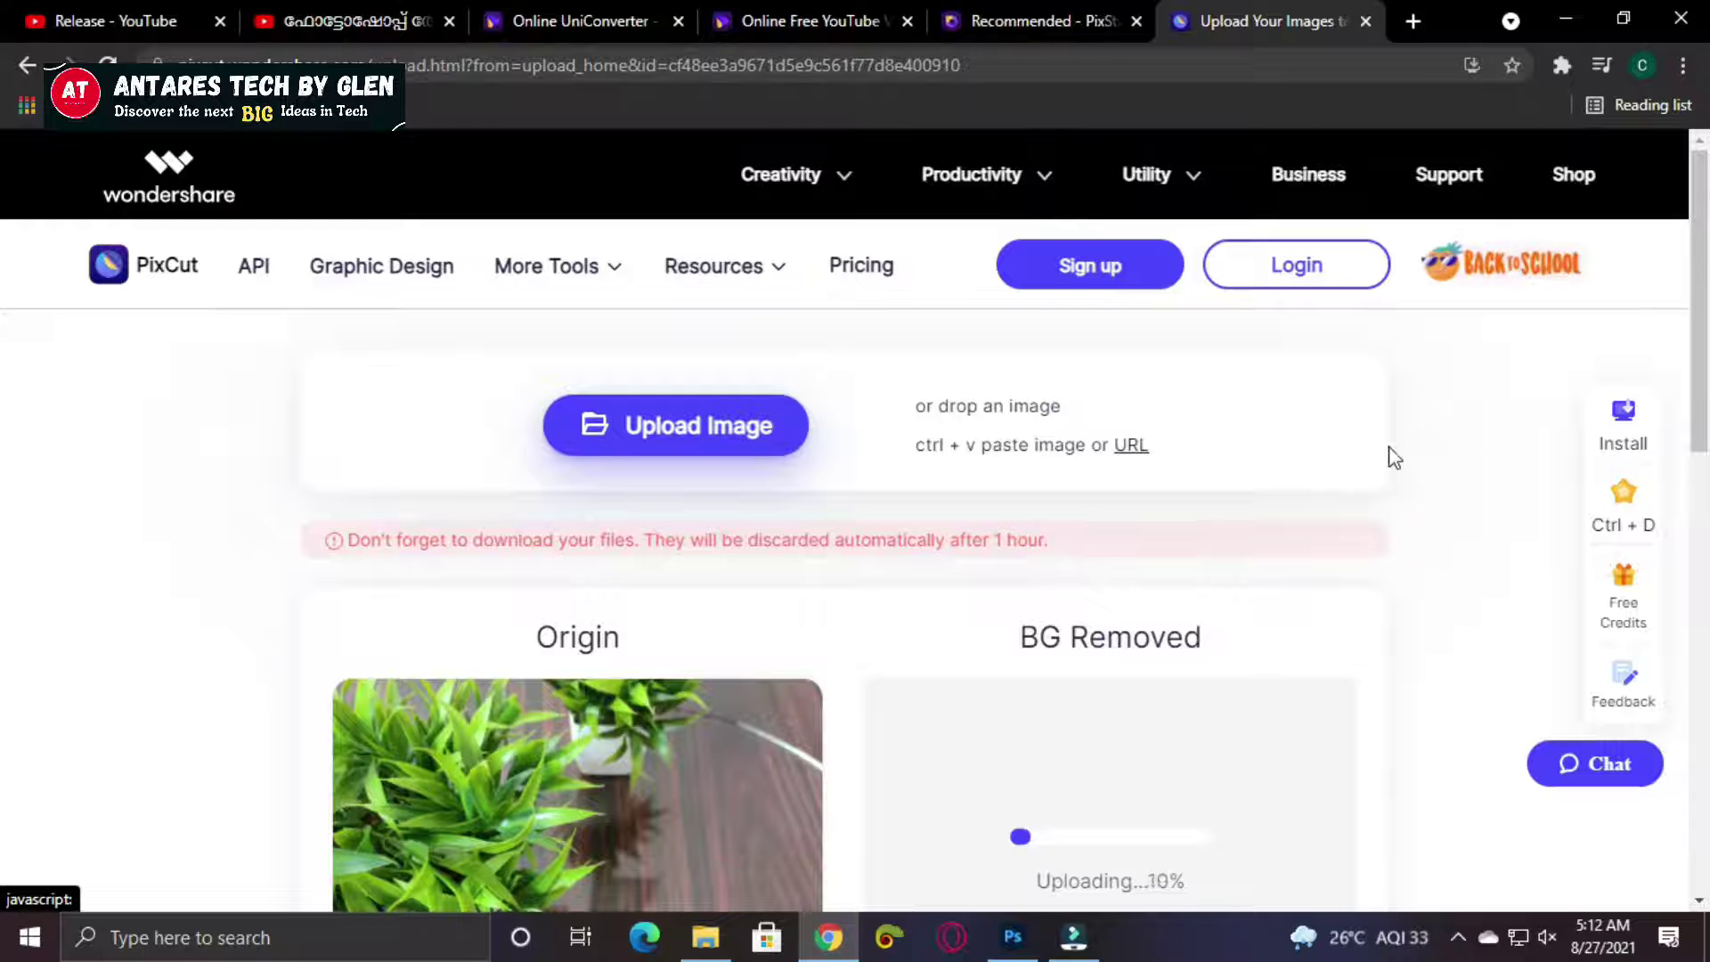
pyautogui.scroll(-2, 1388, 454)
pyautogui.scroll(3, 1390, 454)
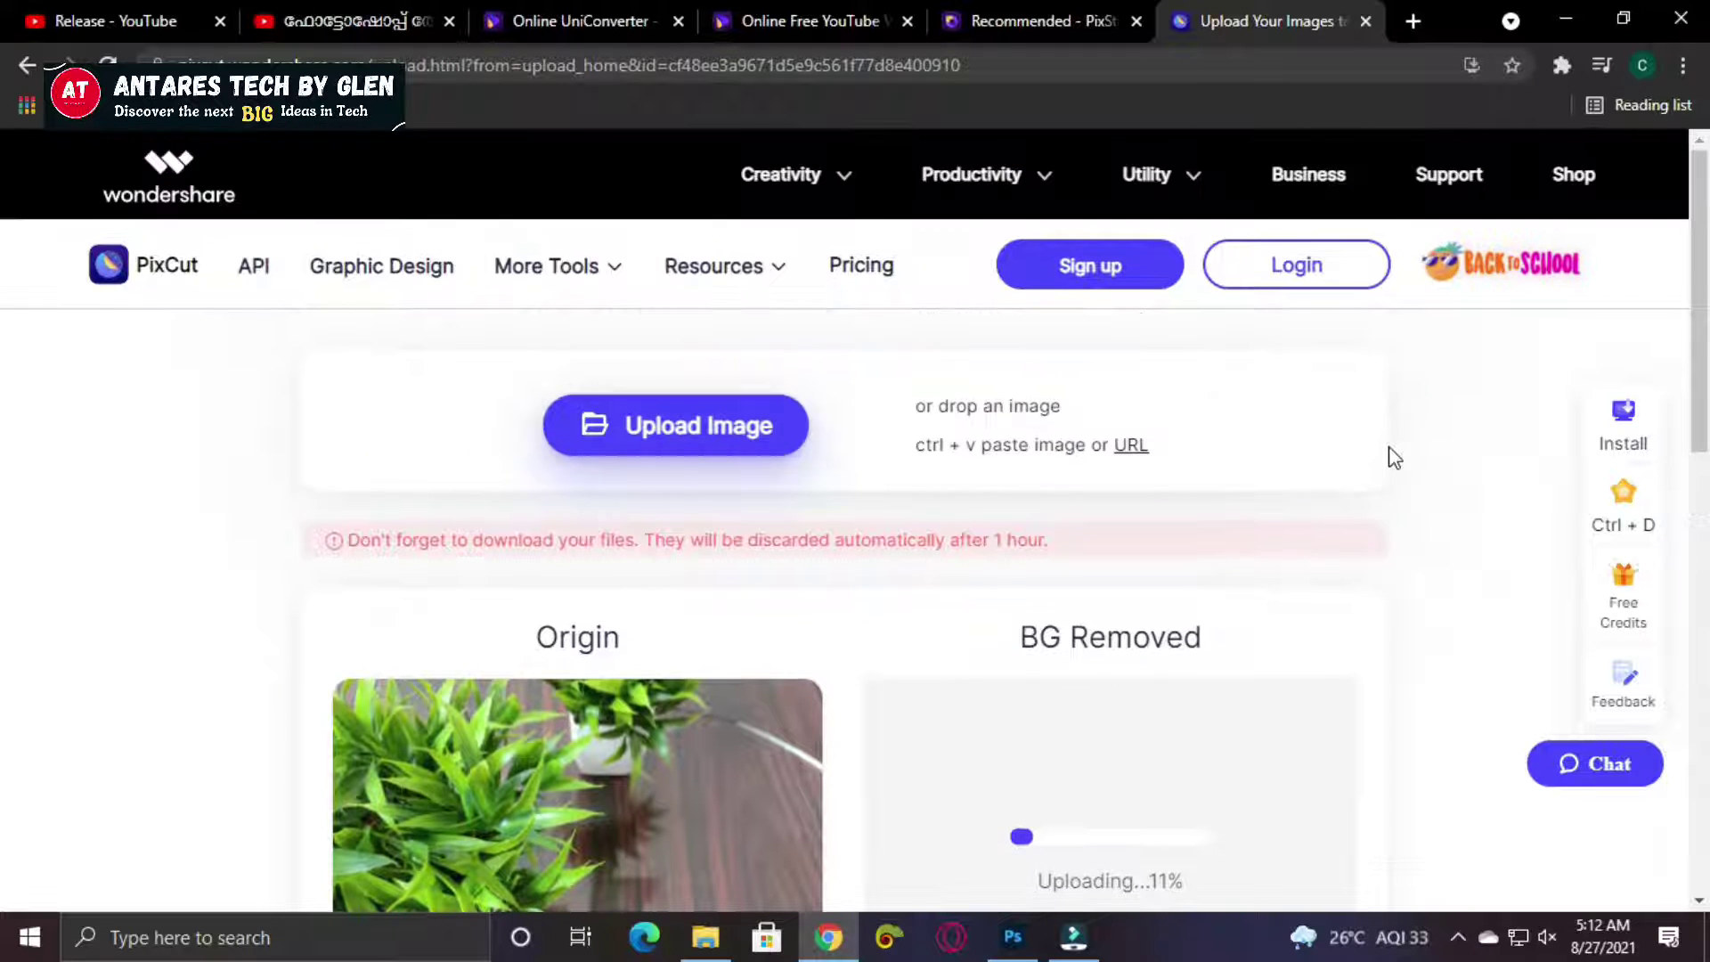
pyautogui.moveTo(816, 184)
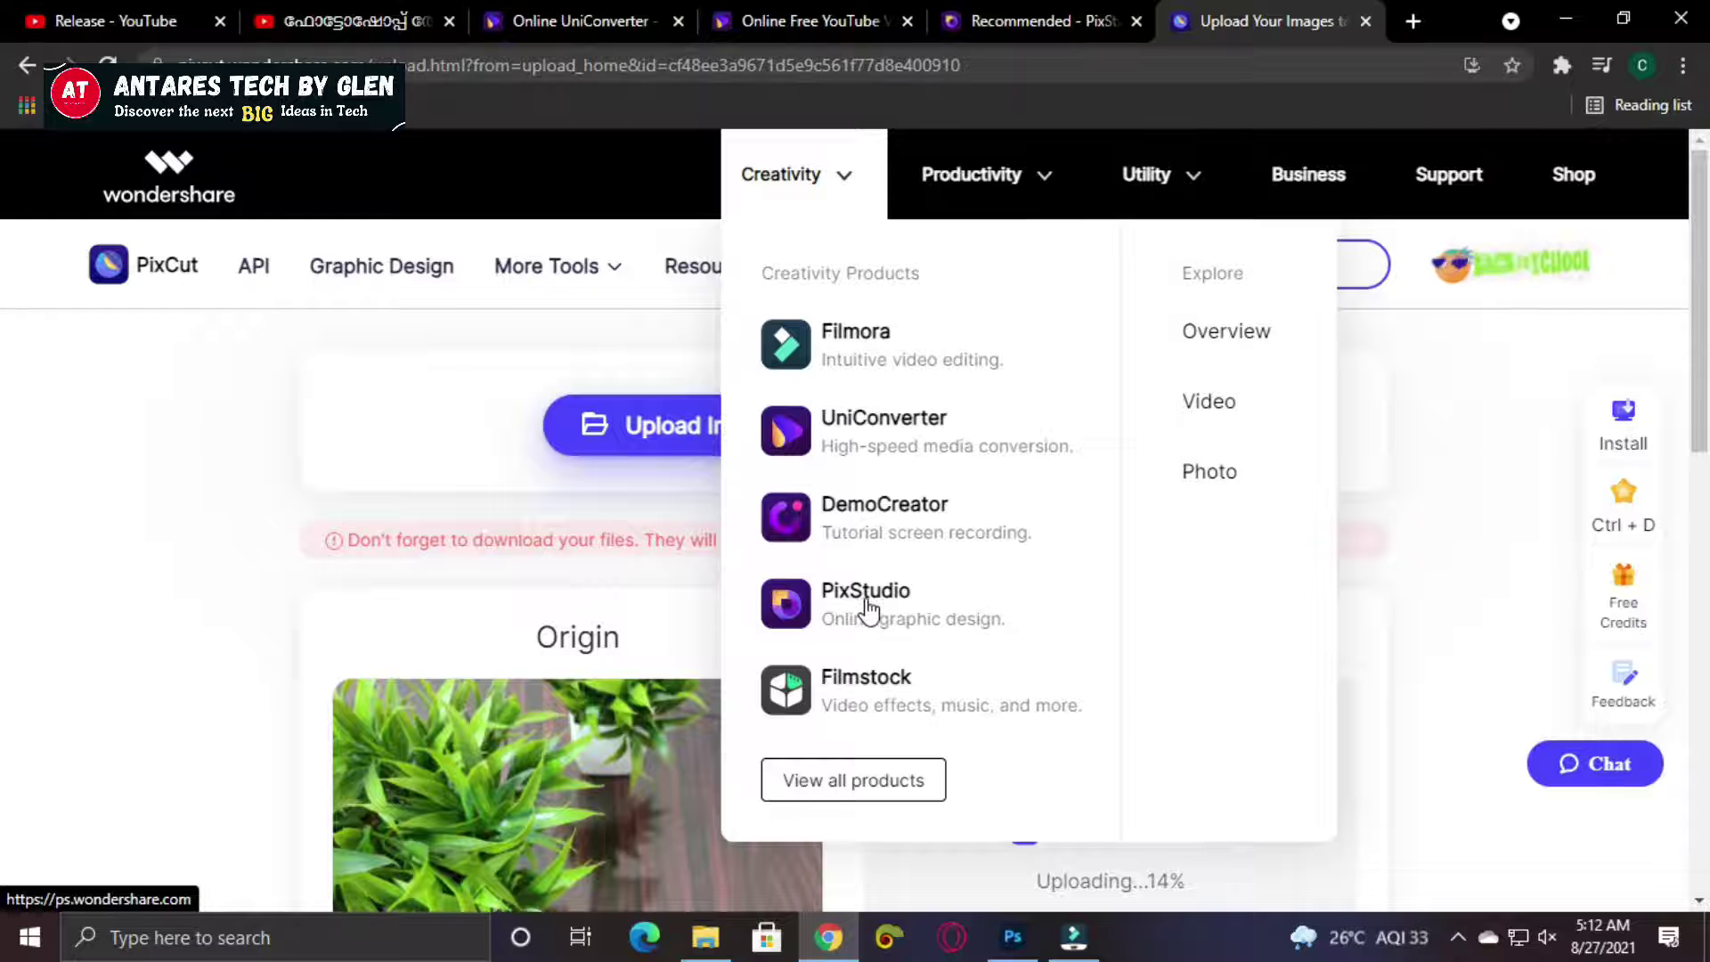
pyautogui.click(610, 286)
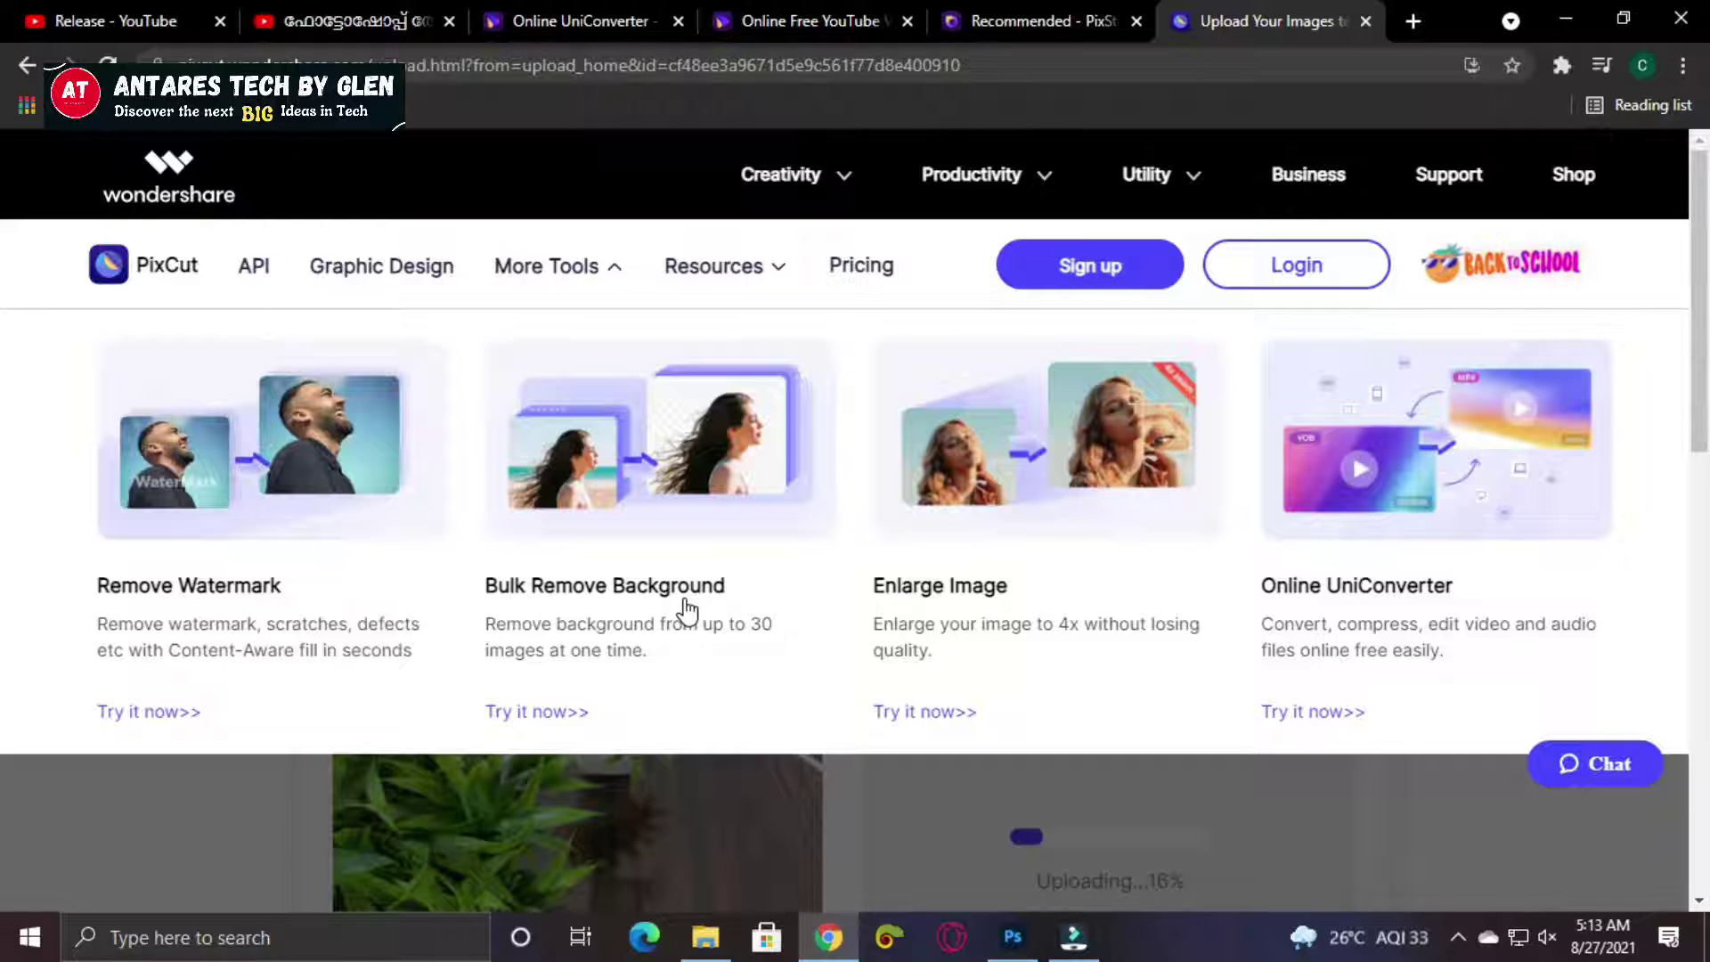
pyautogui.click(539, 269)
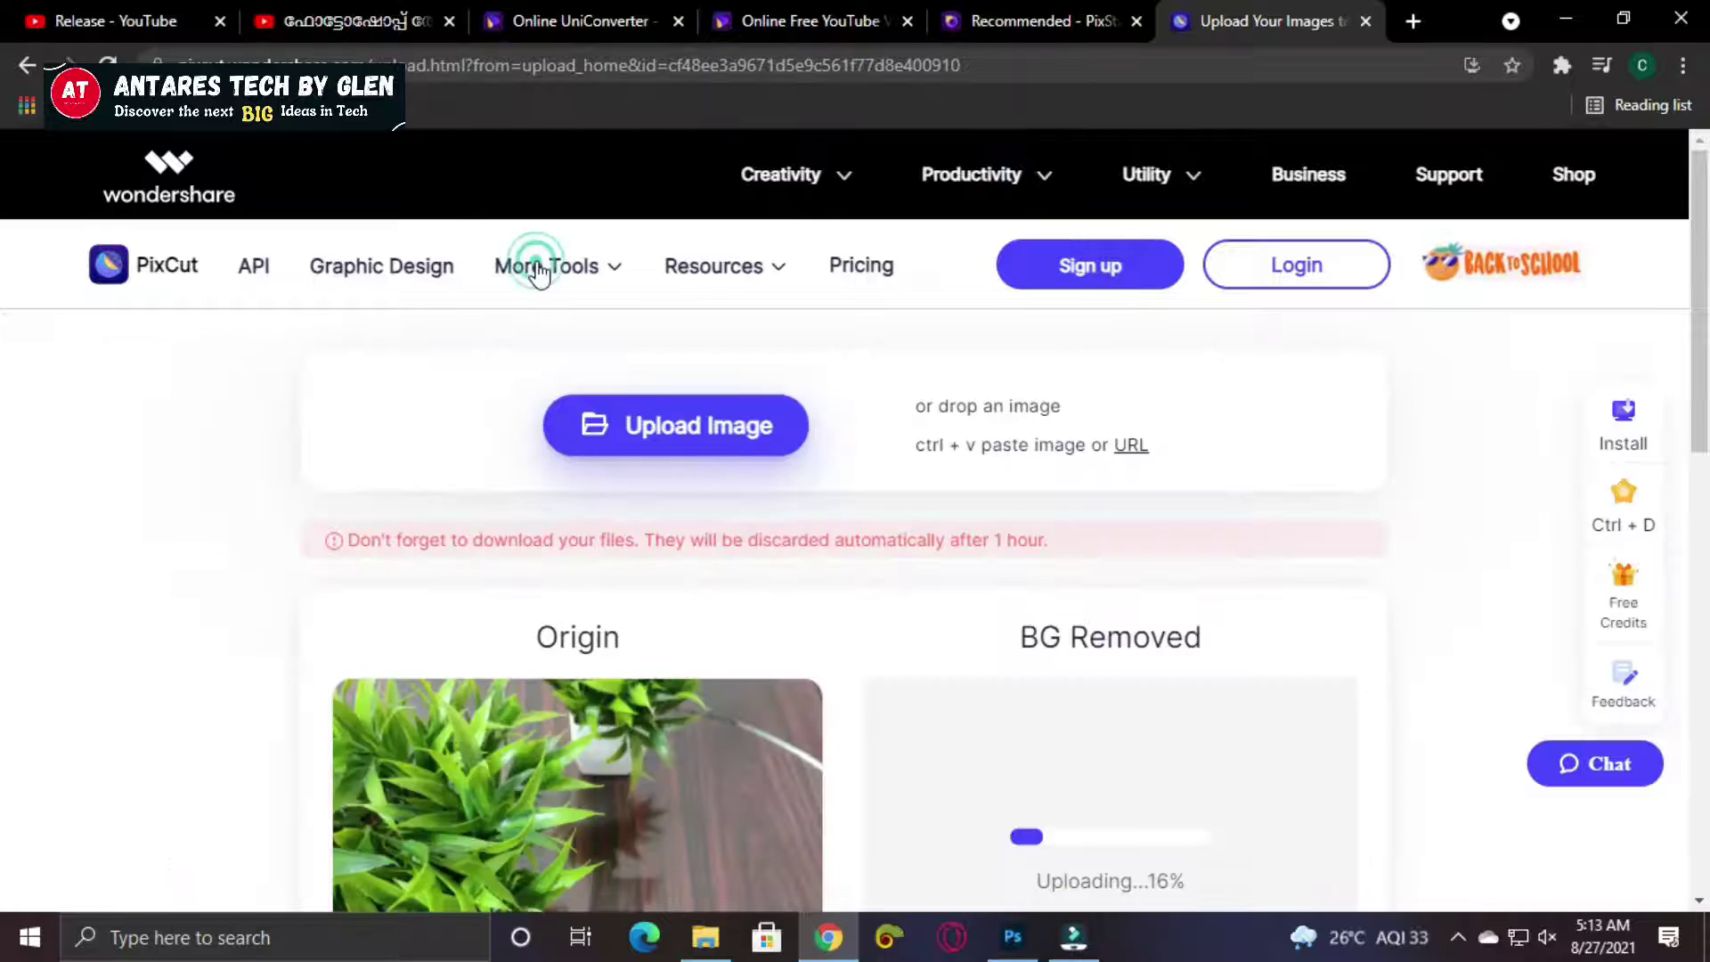
pyautogui.scroll(-5, 1018, 618)
pyautogui.scroll(3, 1194, 656)
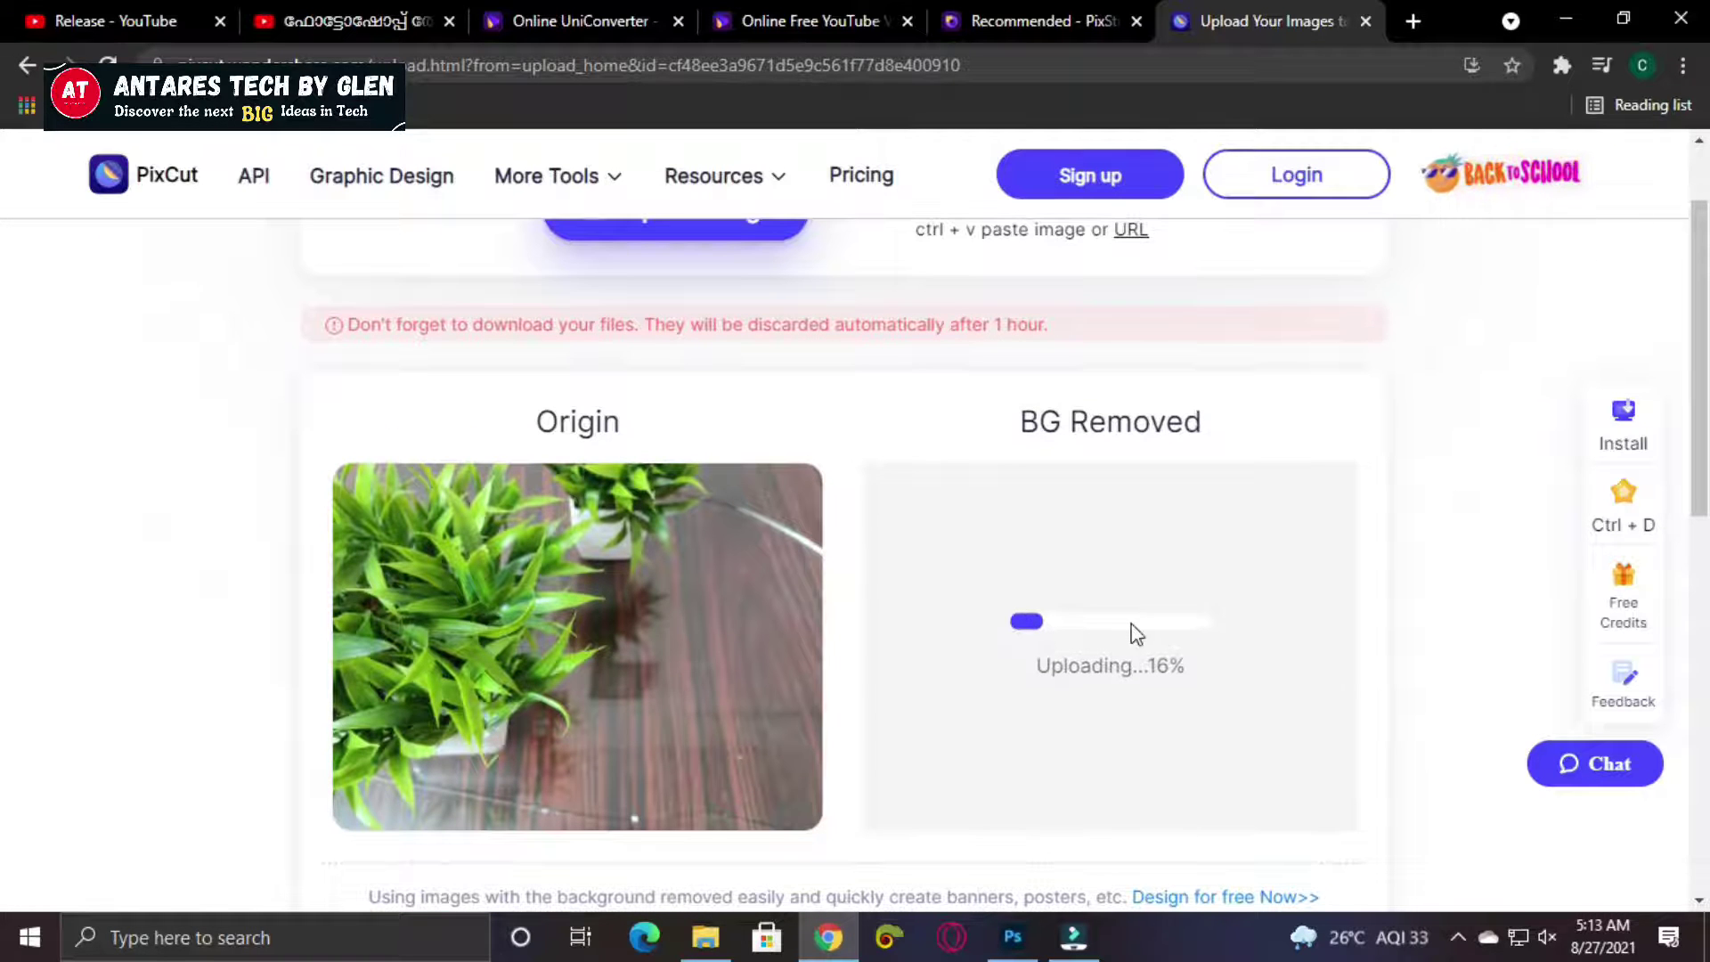
pyautogui.scroll(3, 895, 583)
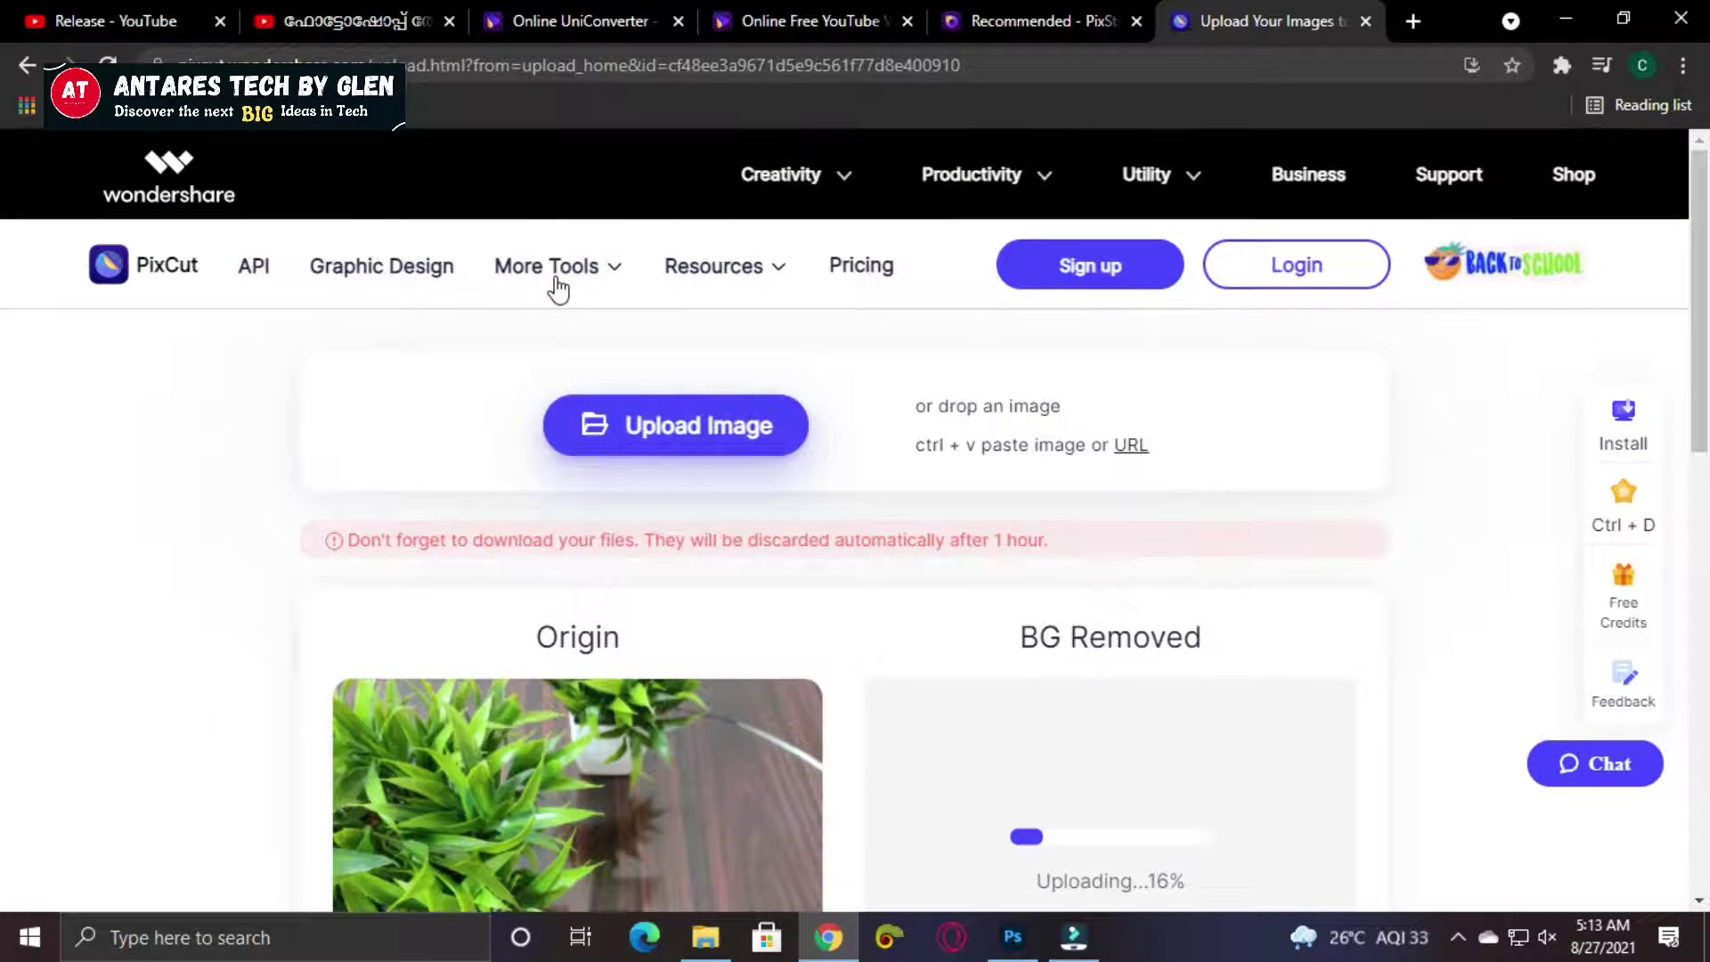
pyautogui.click(557, 283)
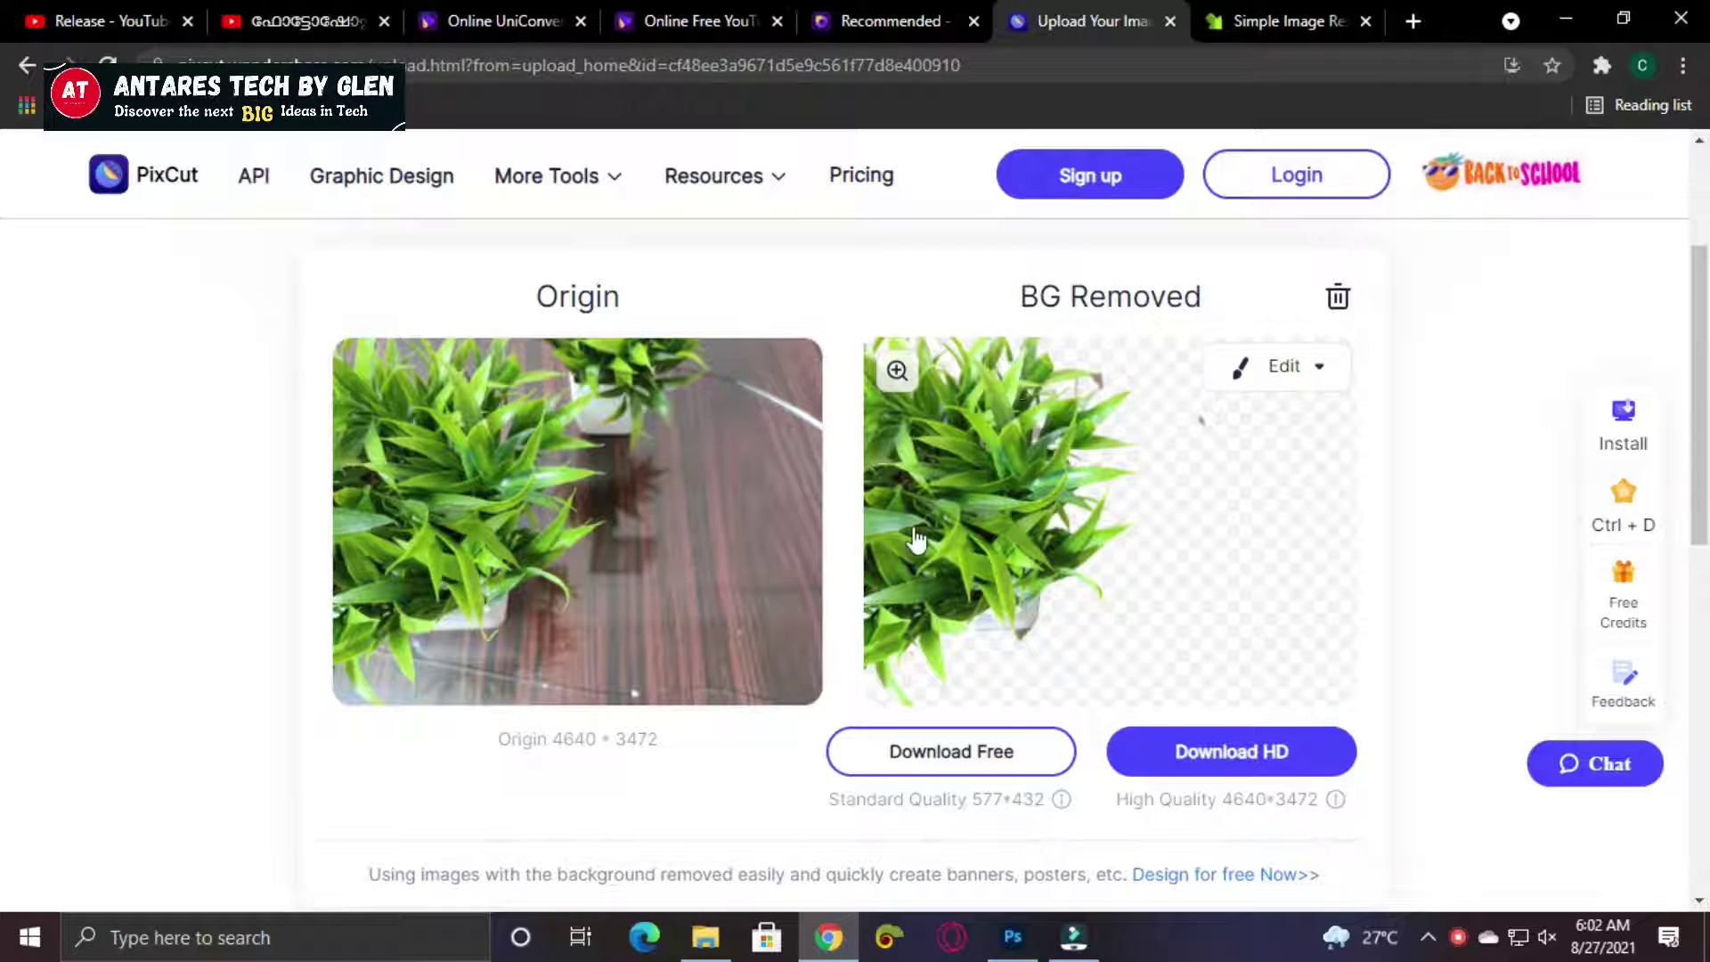
pyautogui.click(958, 760)
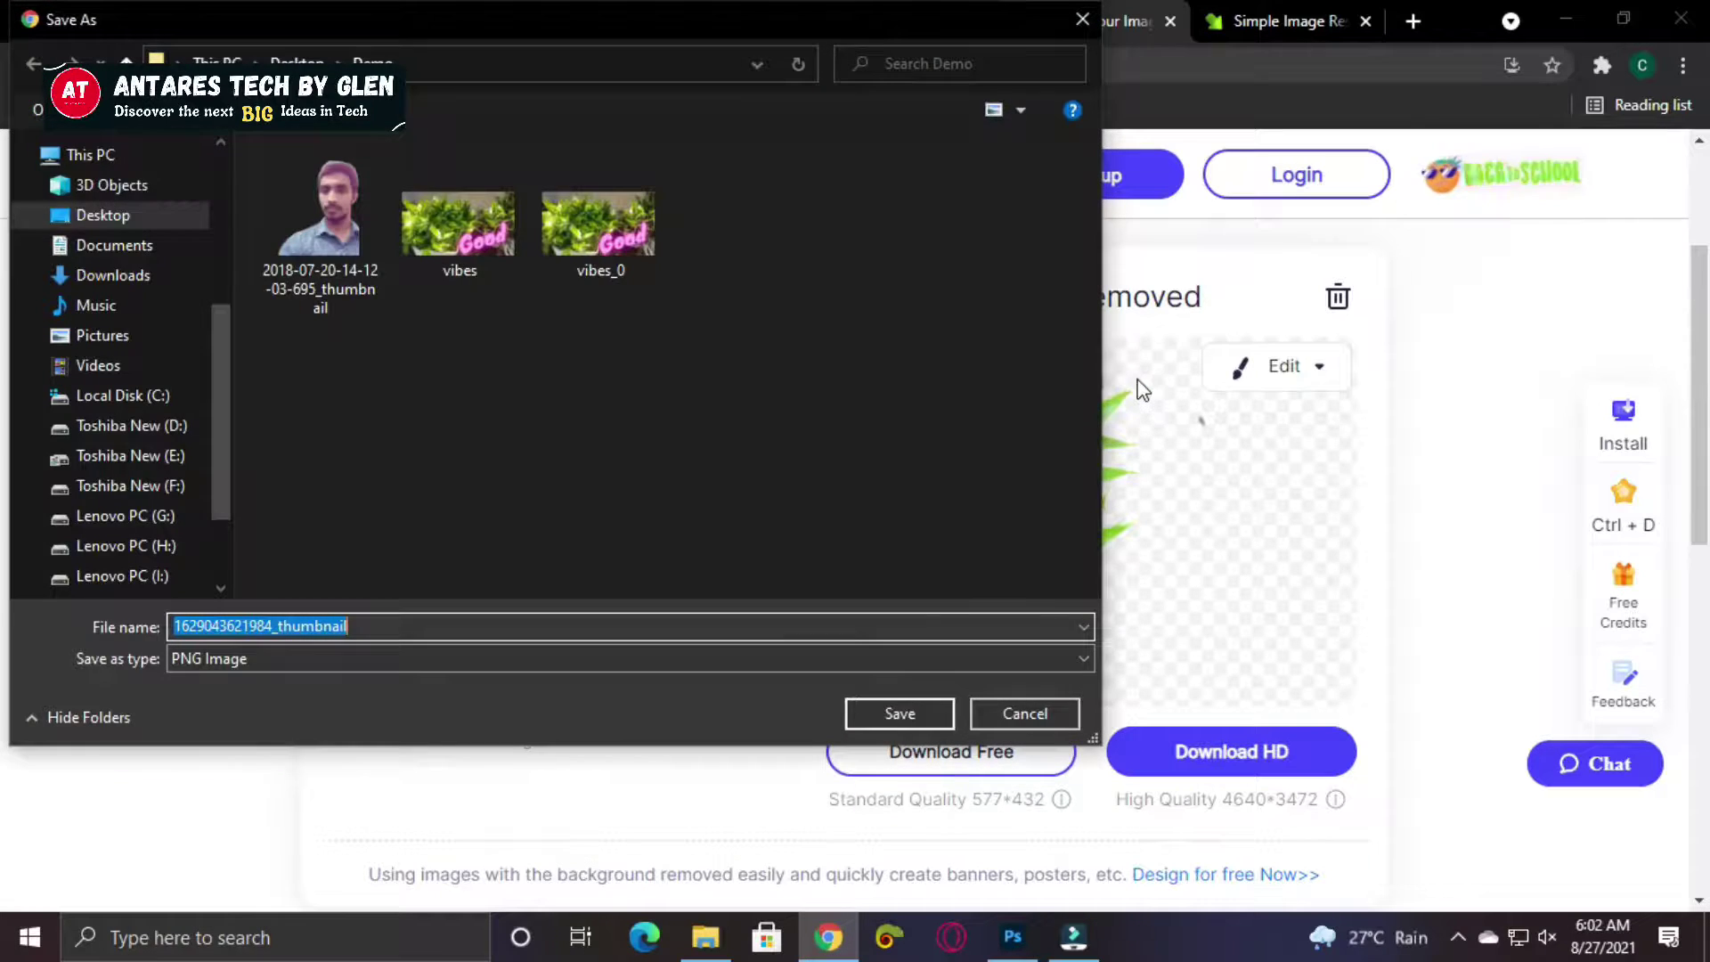
pyautogui.click(894, 712)
# Open the downloaded plant cutout in the photo viewer, inspect its leaf edges up close, and close the viewer.
pyautogui.click(145, 877)
pyautogui.scroll(3, 859, 496)
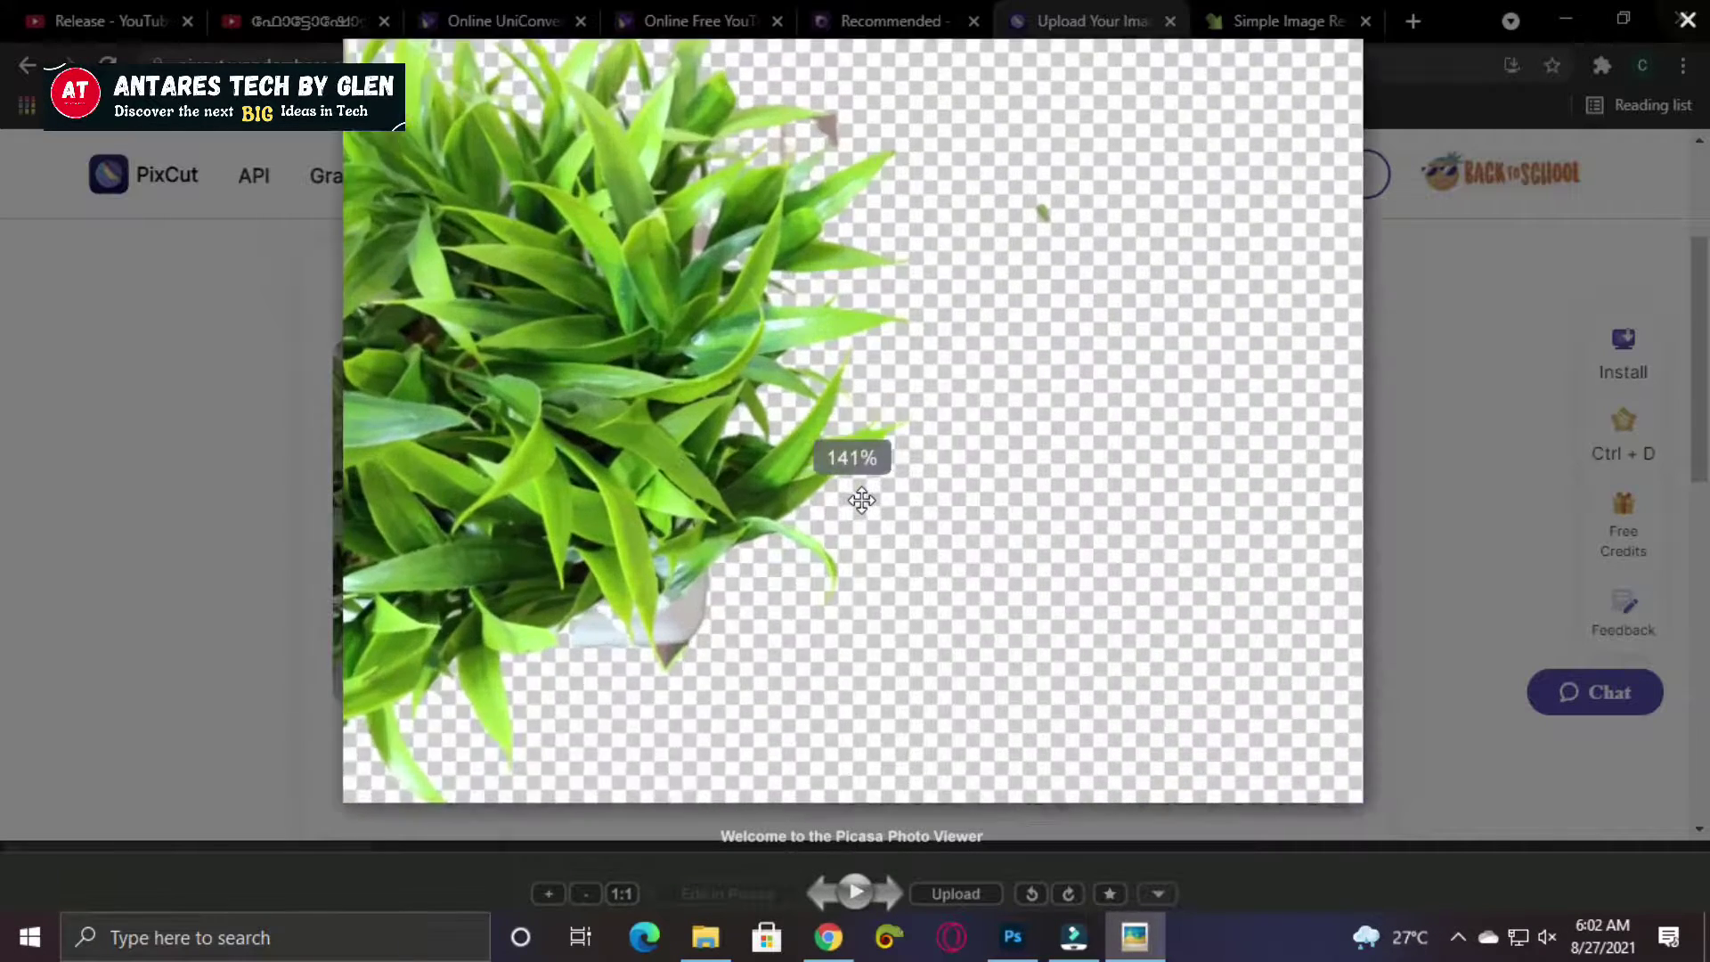
pyautogui.moveTo(881, 411); pyautogui.dragTo(1099, 565)
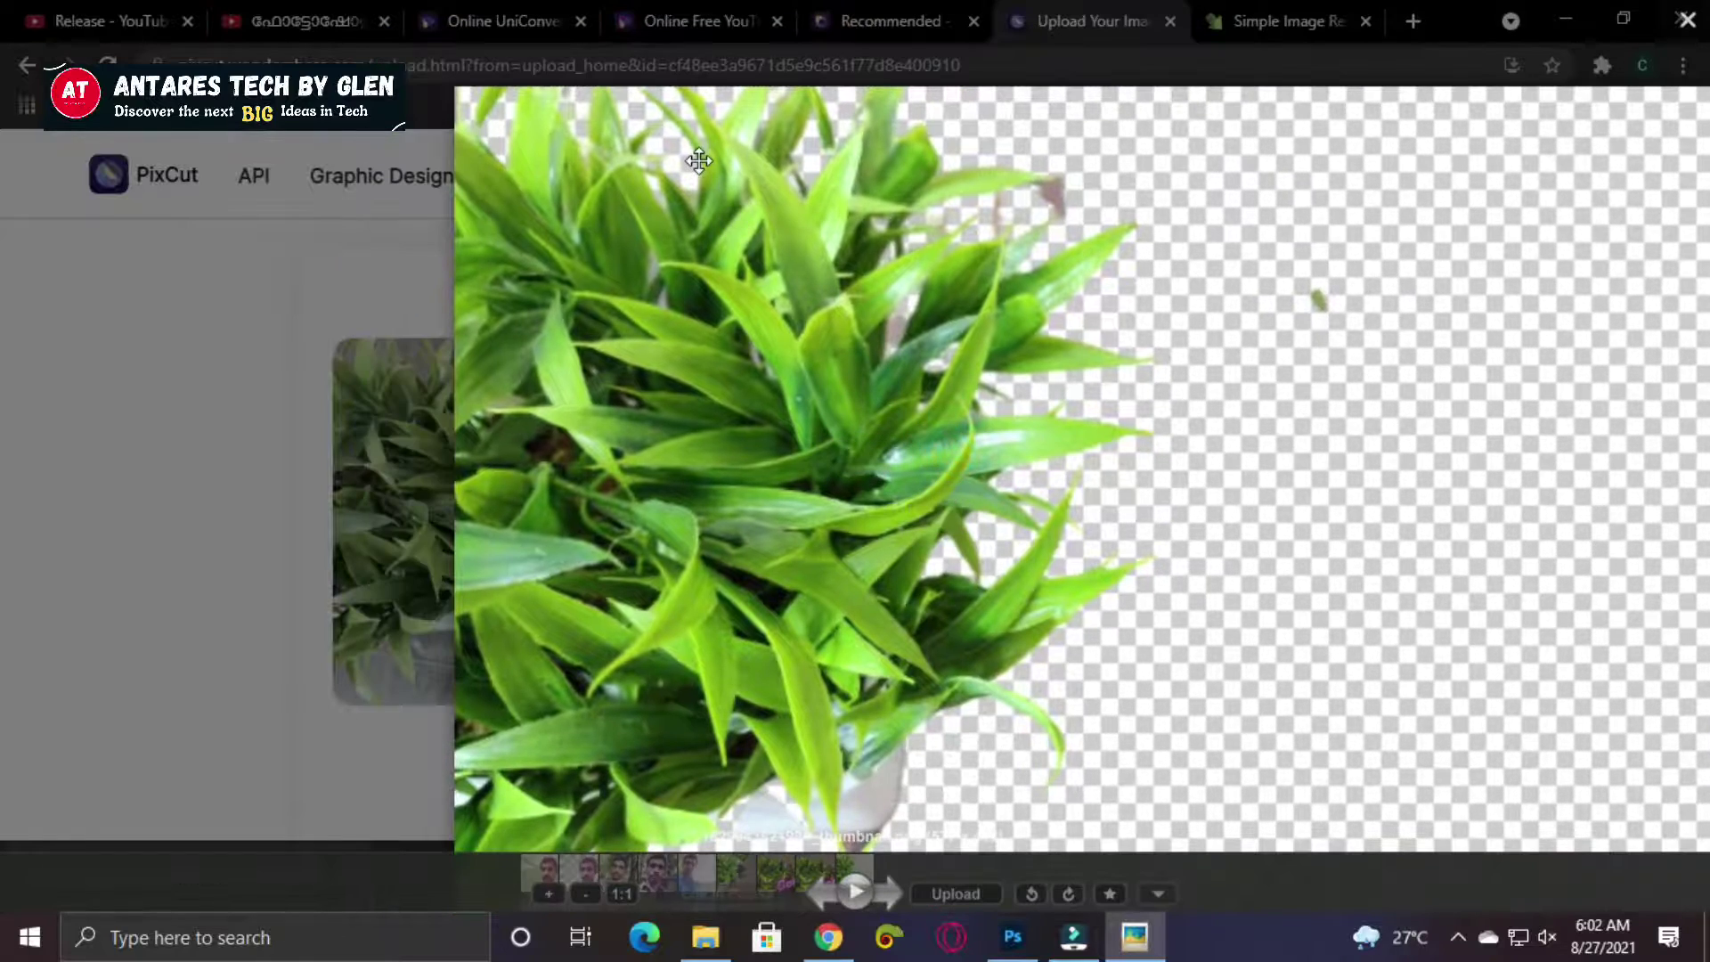
pyautogui.scroll(3, 739, 374)
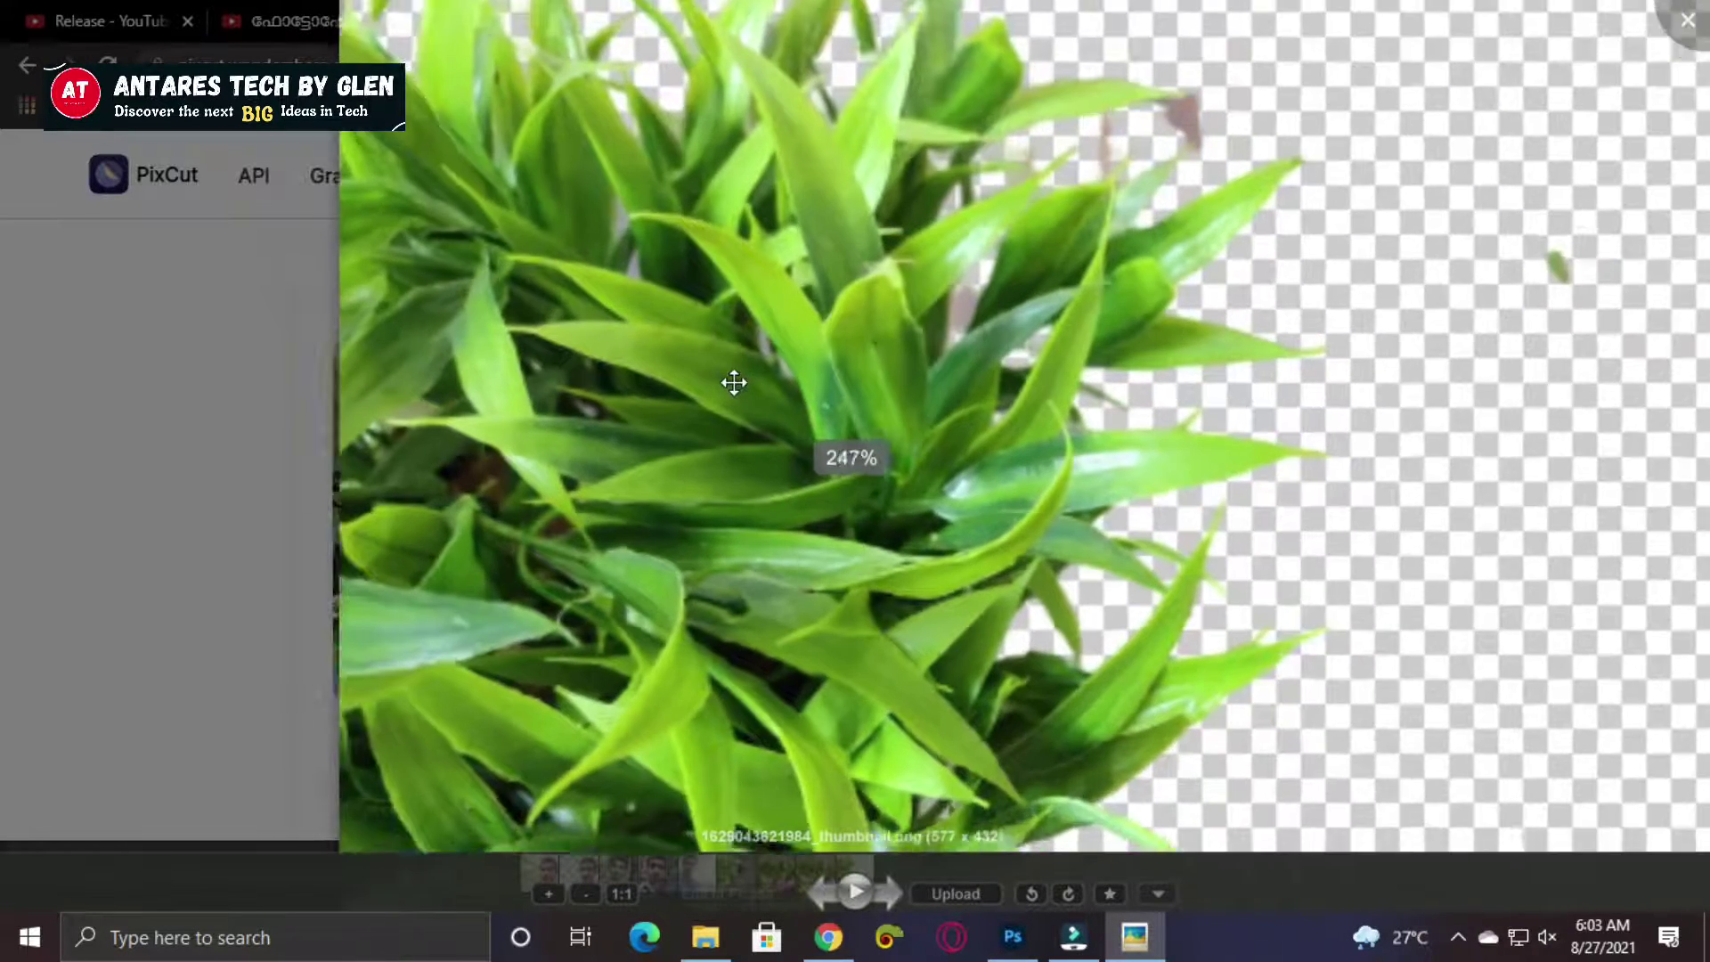
pyautogui.scroll(-3, 602, 310)
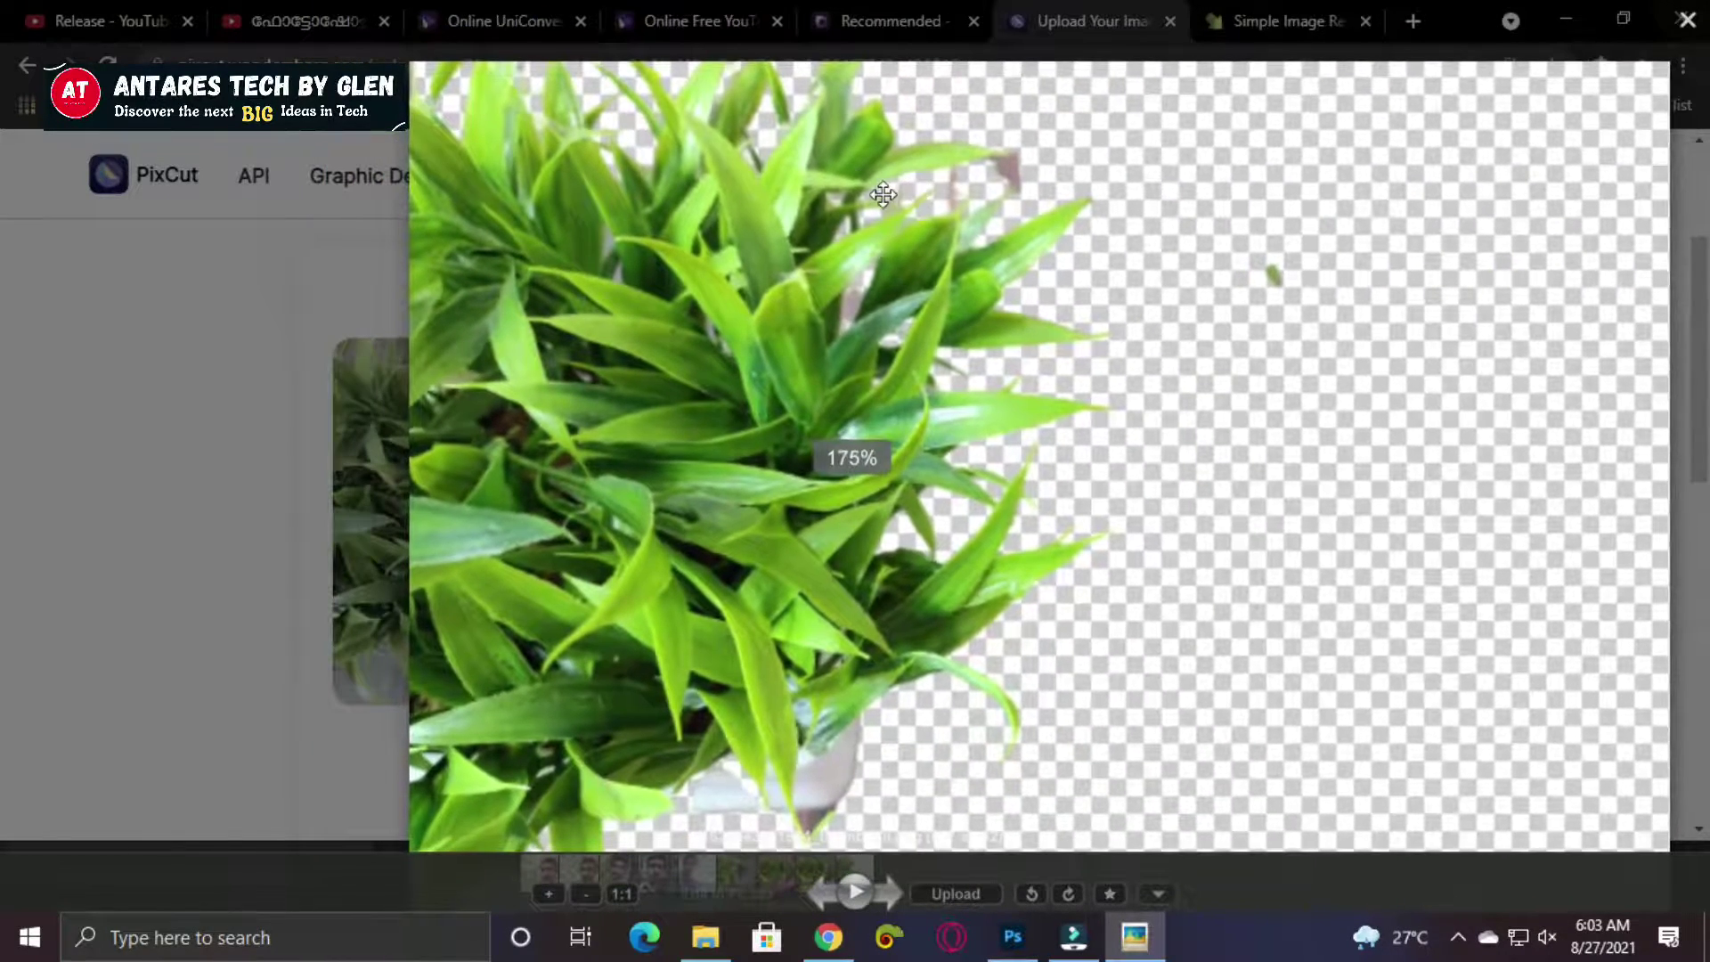
pyautogui.scroll(-2, 924, 546)
pyautogui.scroll(-1, 925, 545)
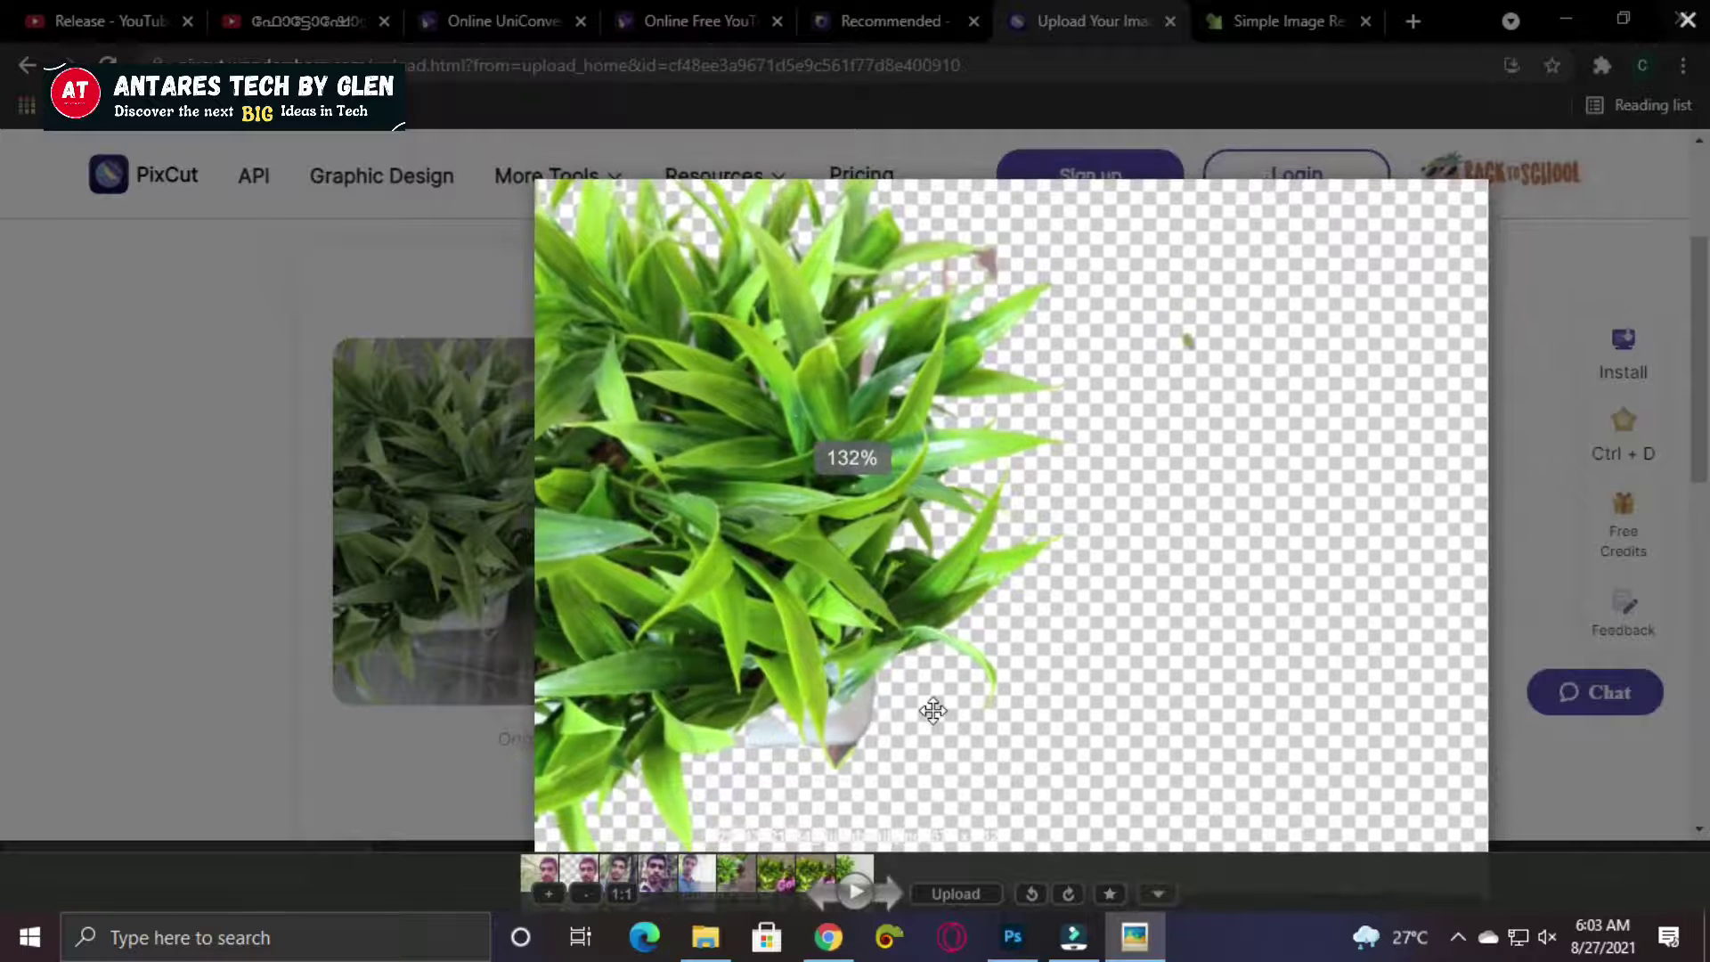
pyautogui.press('Escape')
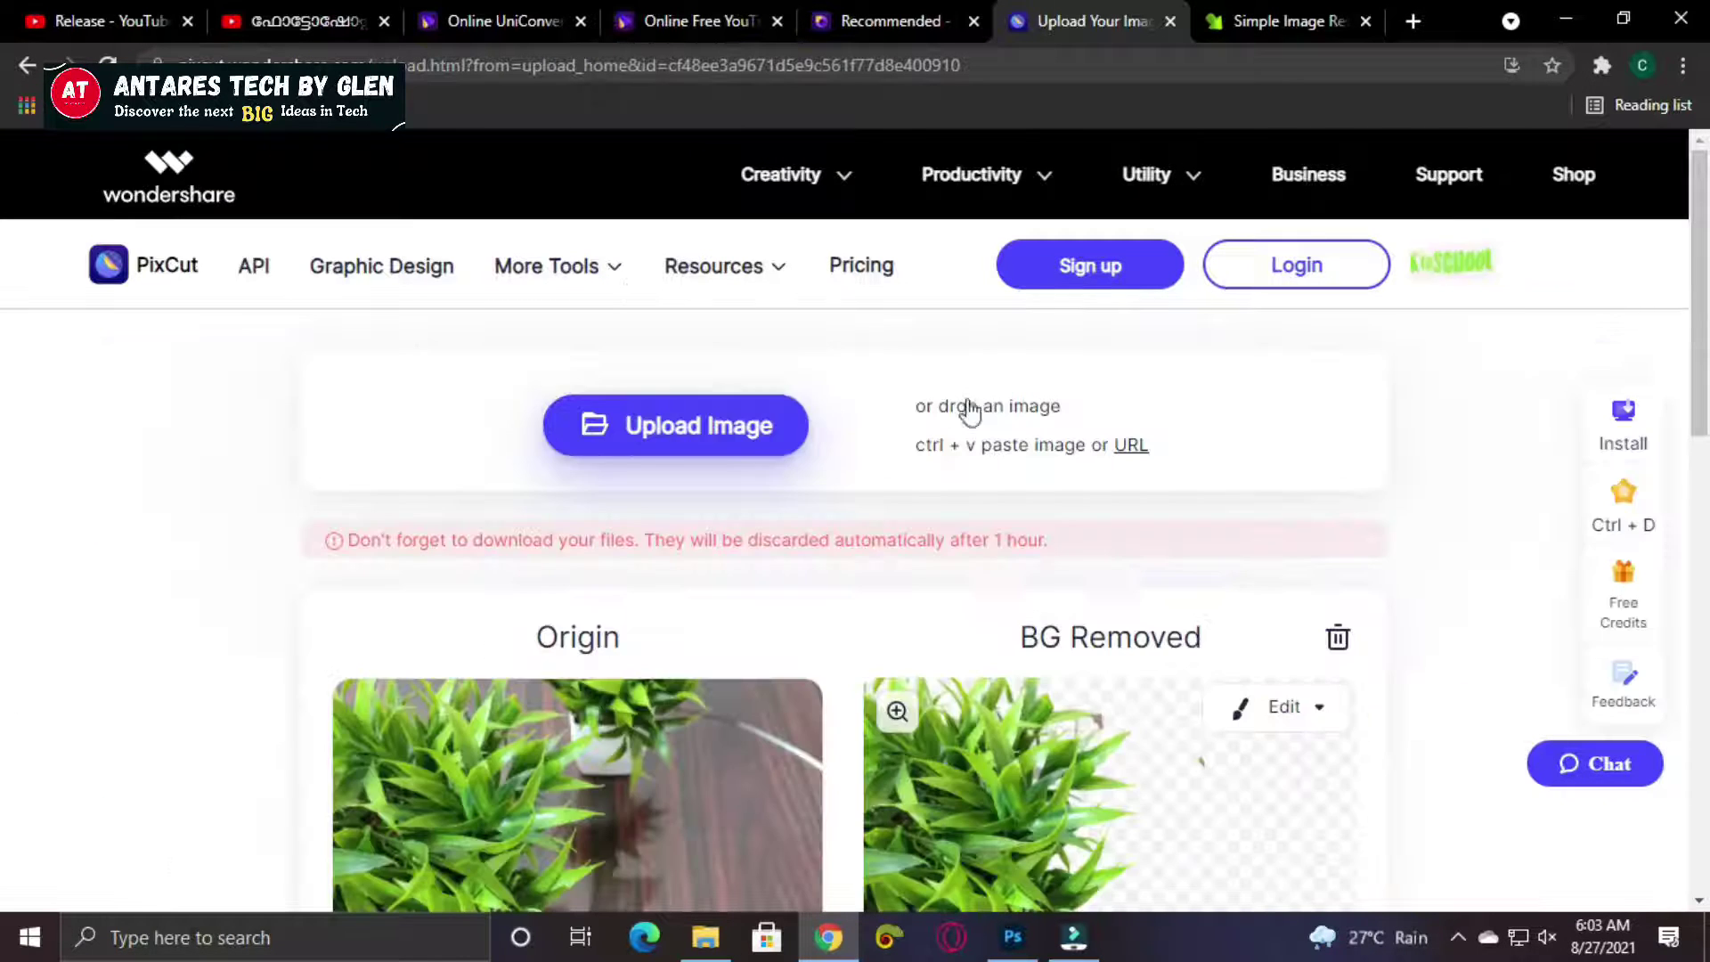
# Switch to the Online UniConverter page and set the conversion's source format to MP4.
pyautogui.click(539, 19)
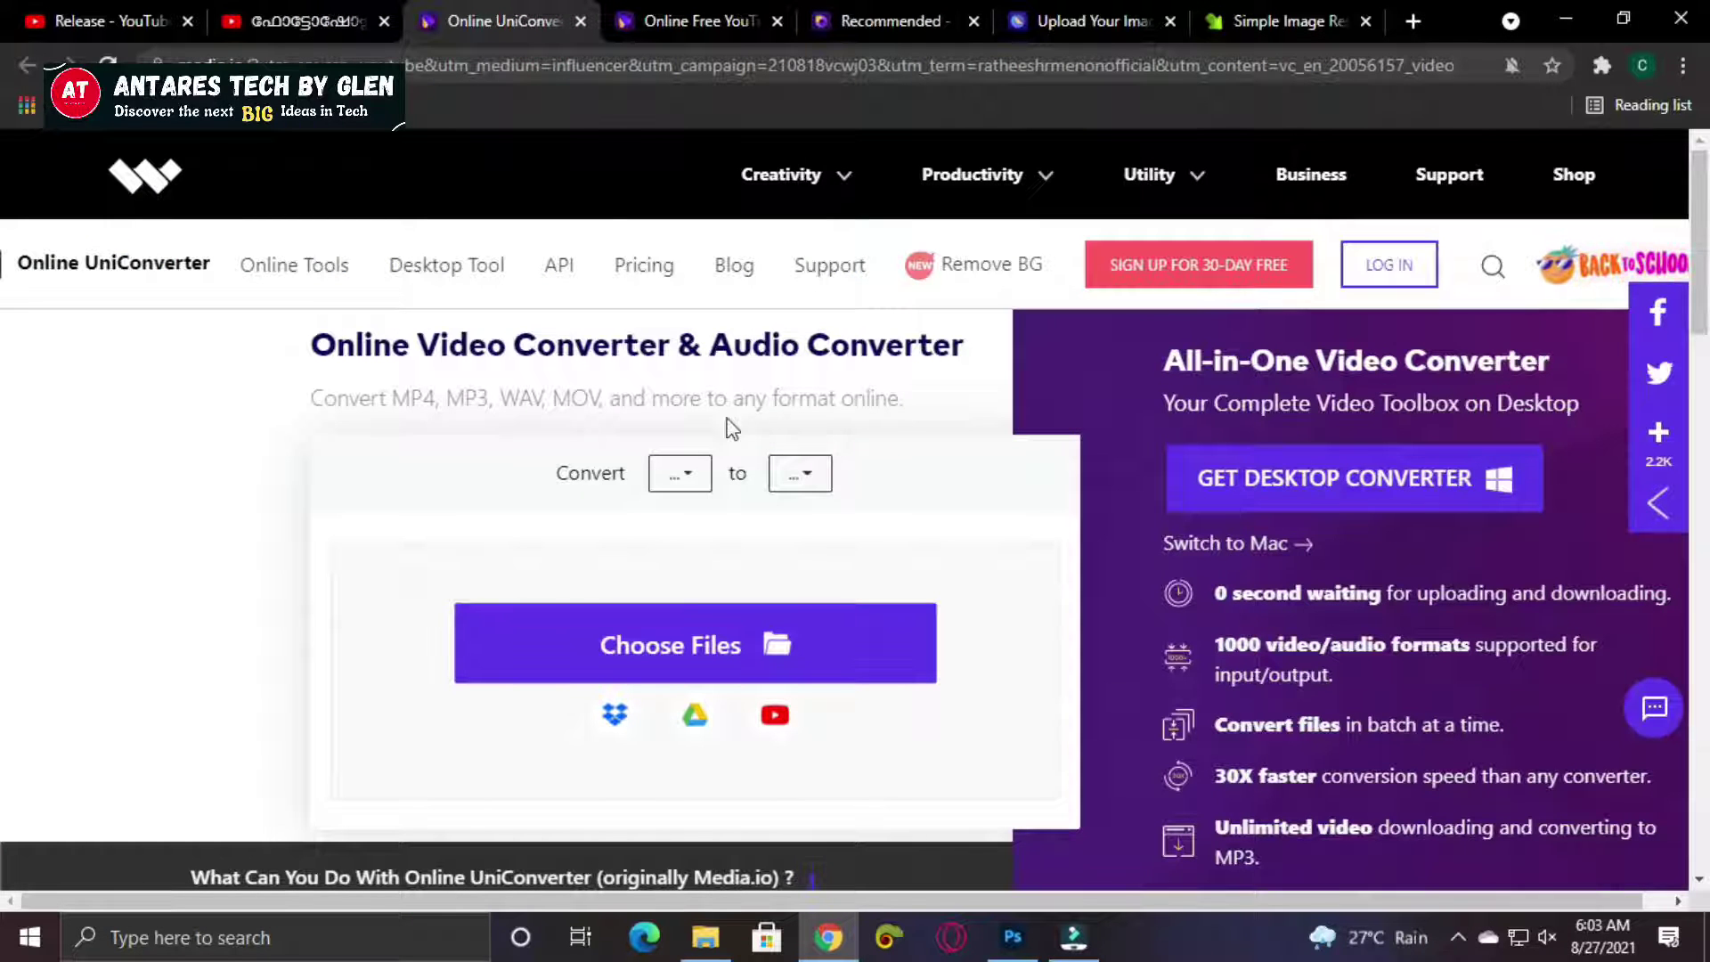
pyautogui.click(676, 646)
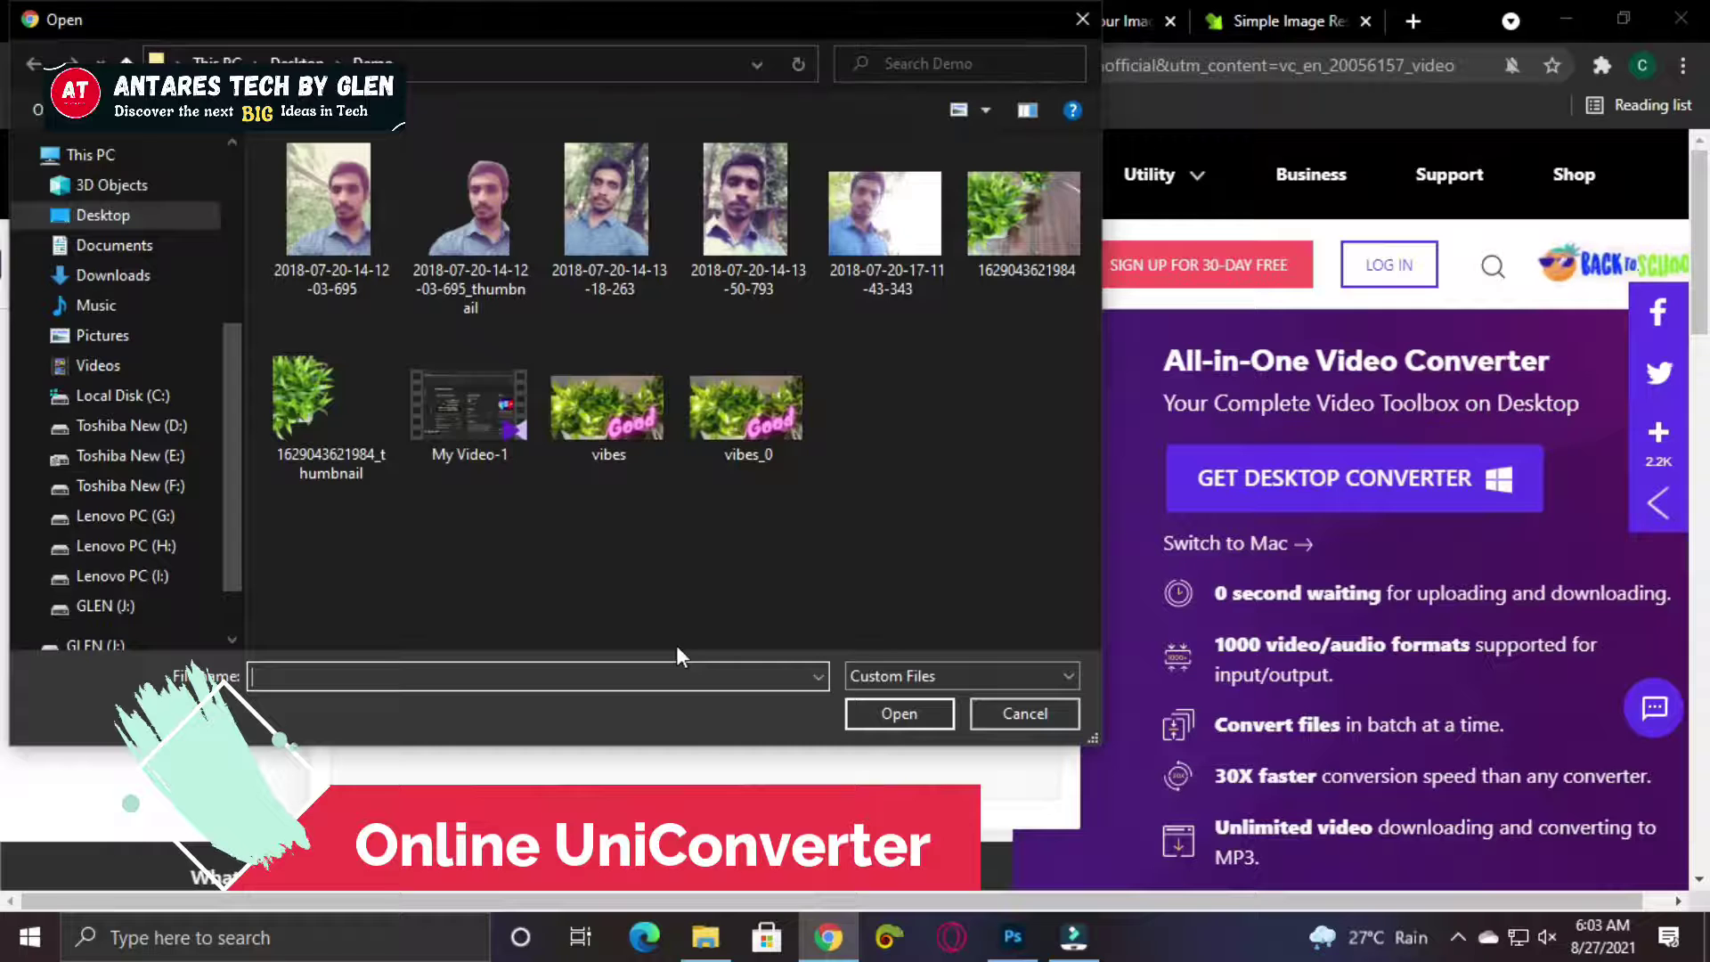
pyautogui.press('Escape')
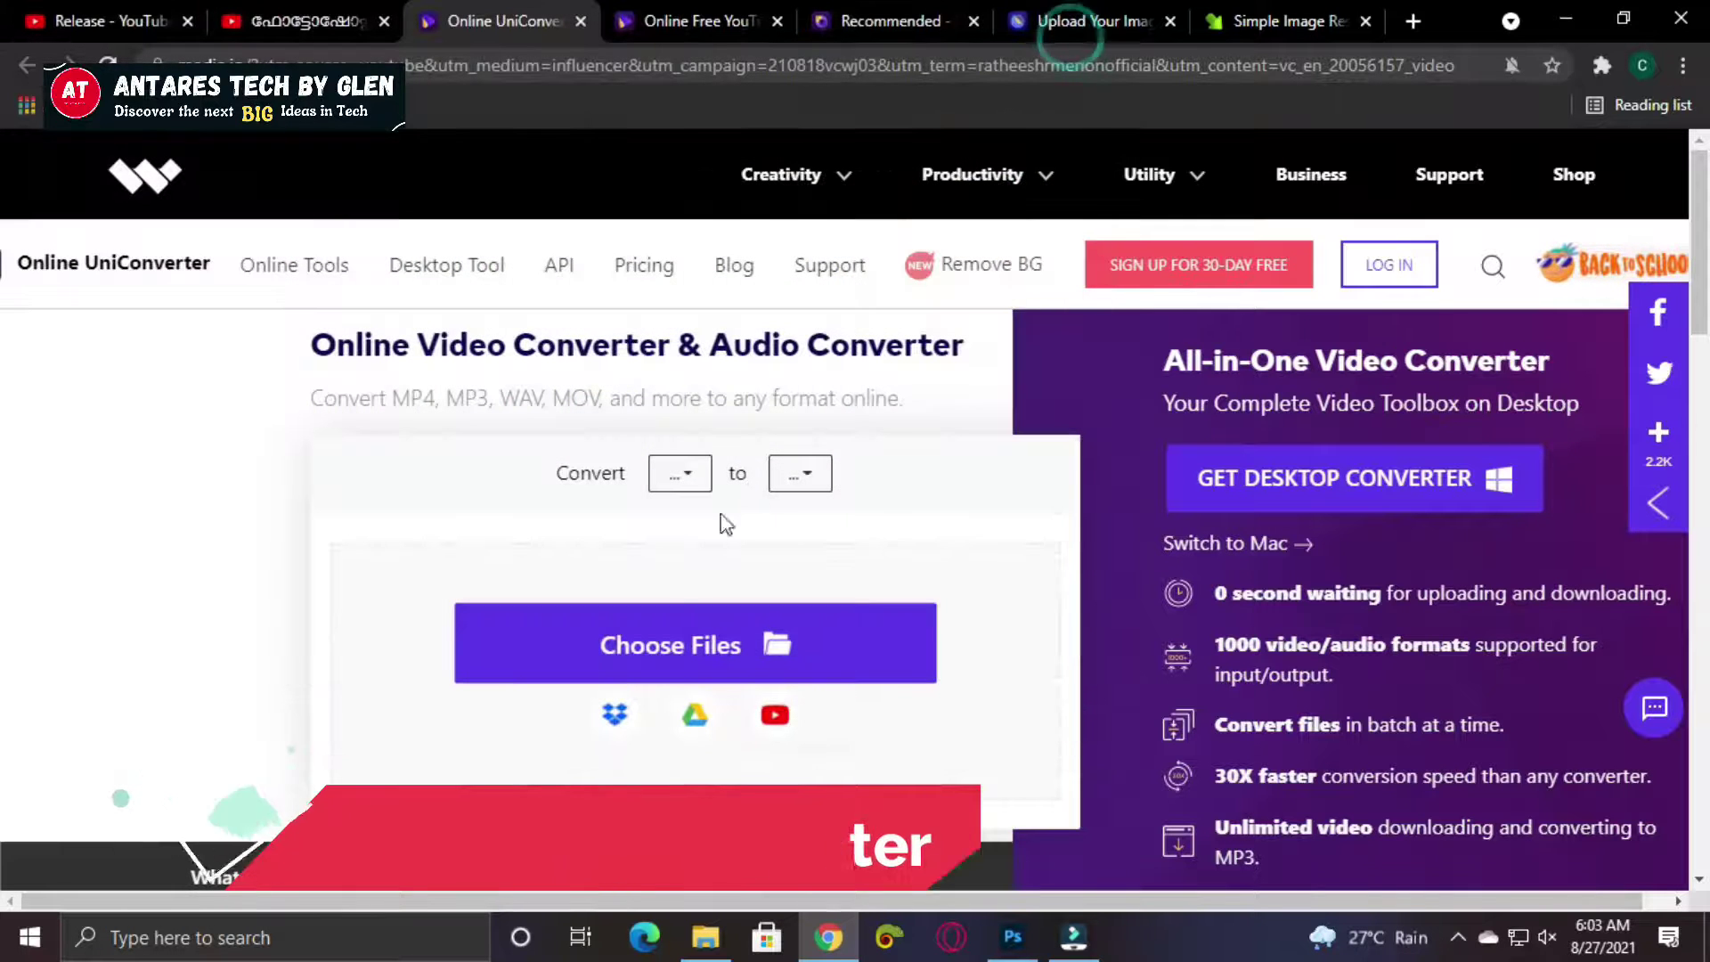
pyautogui.click(671, 482)
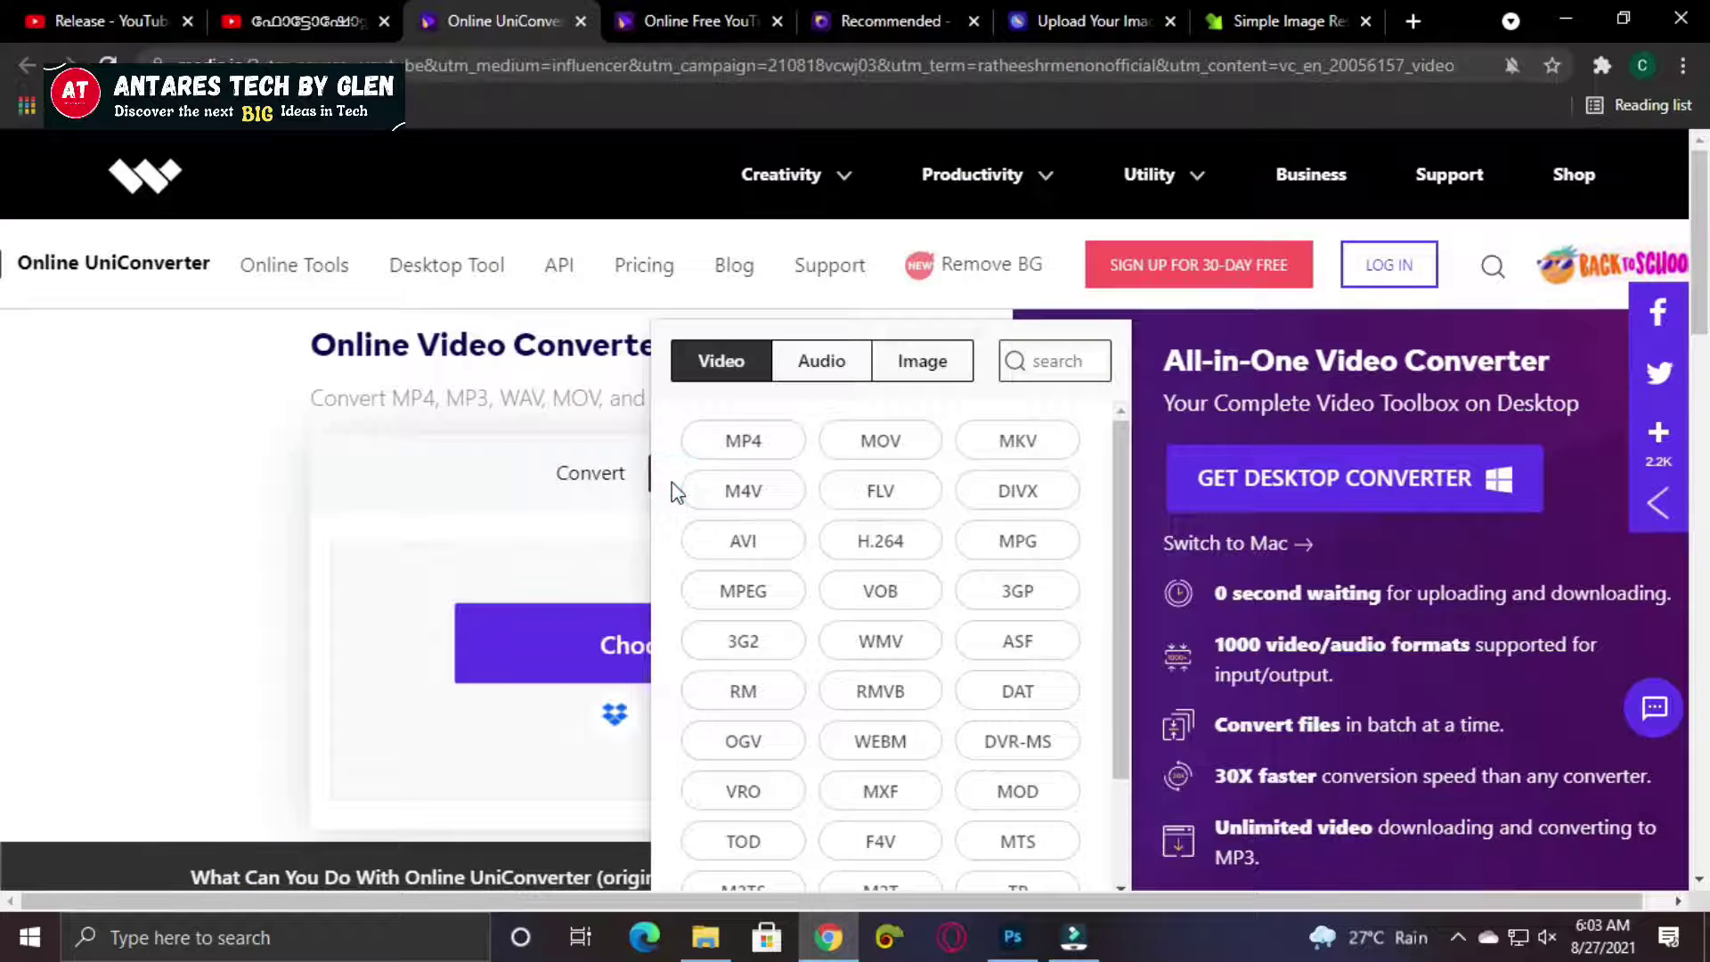
pyautogui.click(760, 442)
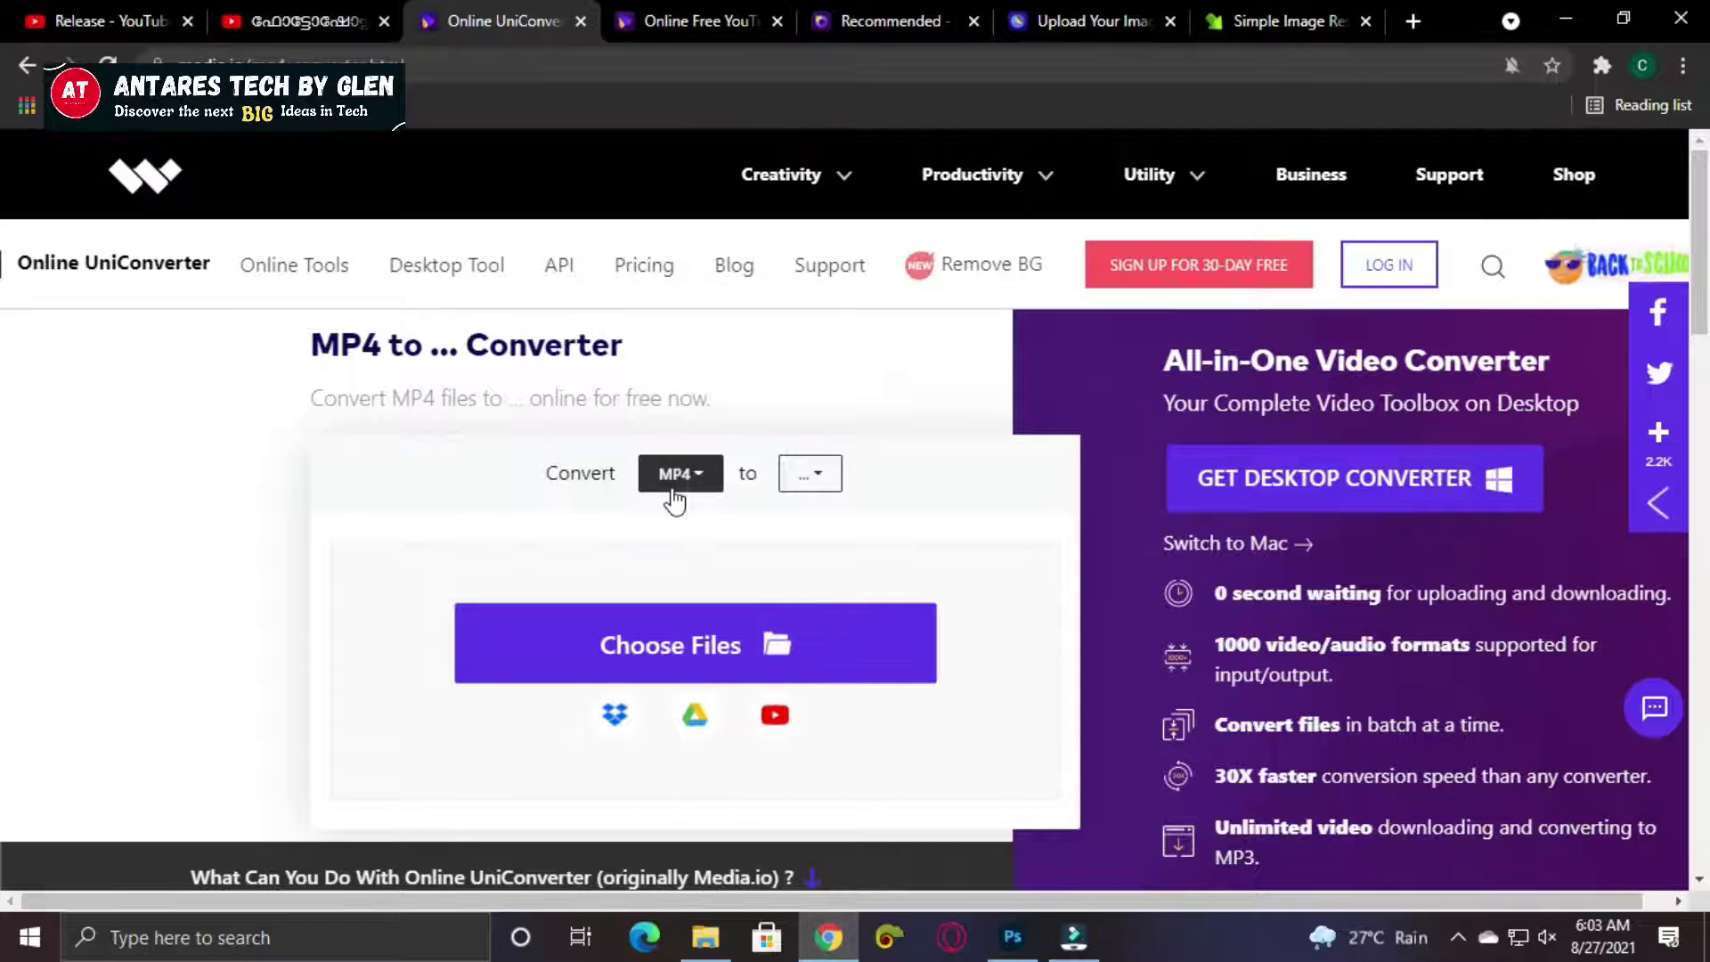
# Examine the video and audio output formats offered for MP4 conversion, and close the format list without choosing one.
pyautogui.click(810, 481)
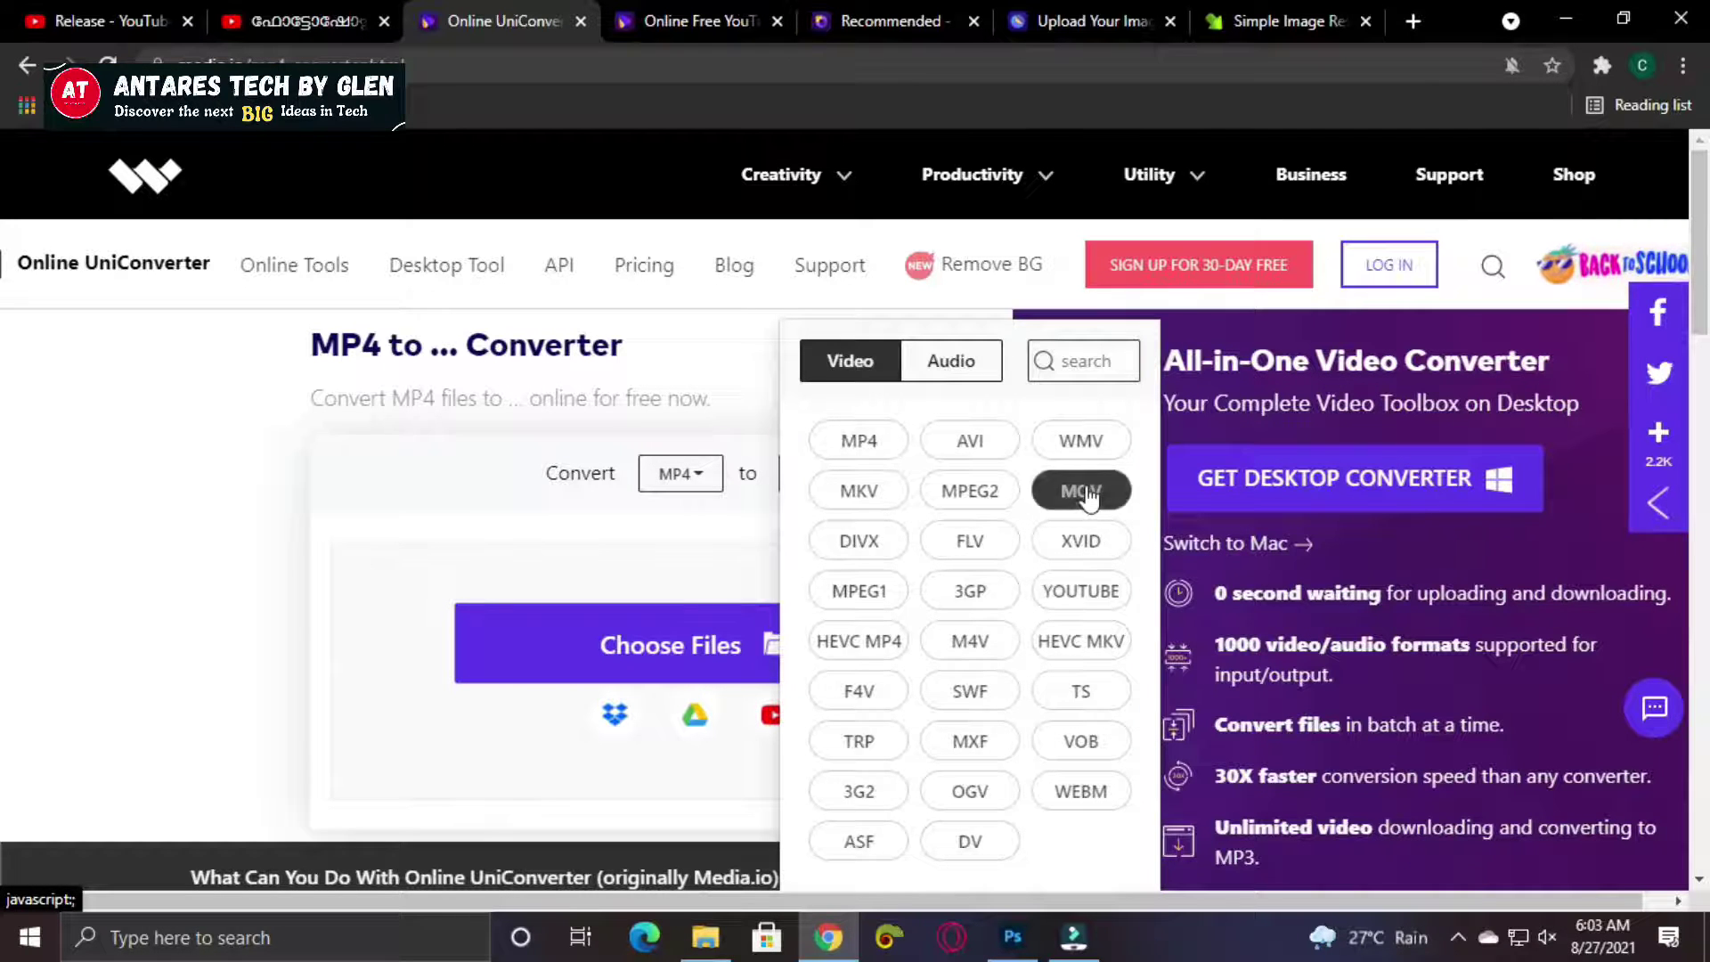
pyautogui.click(951, 365)
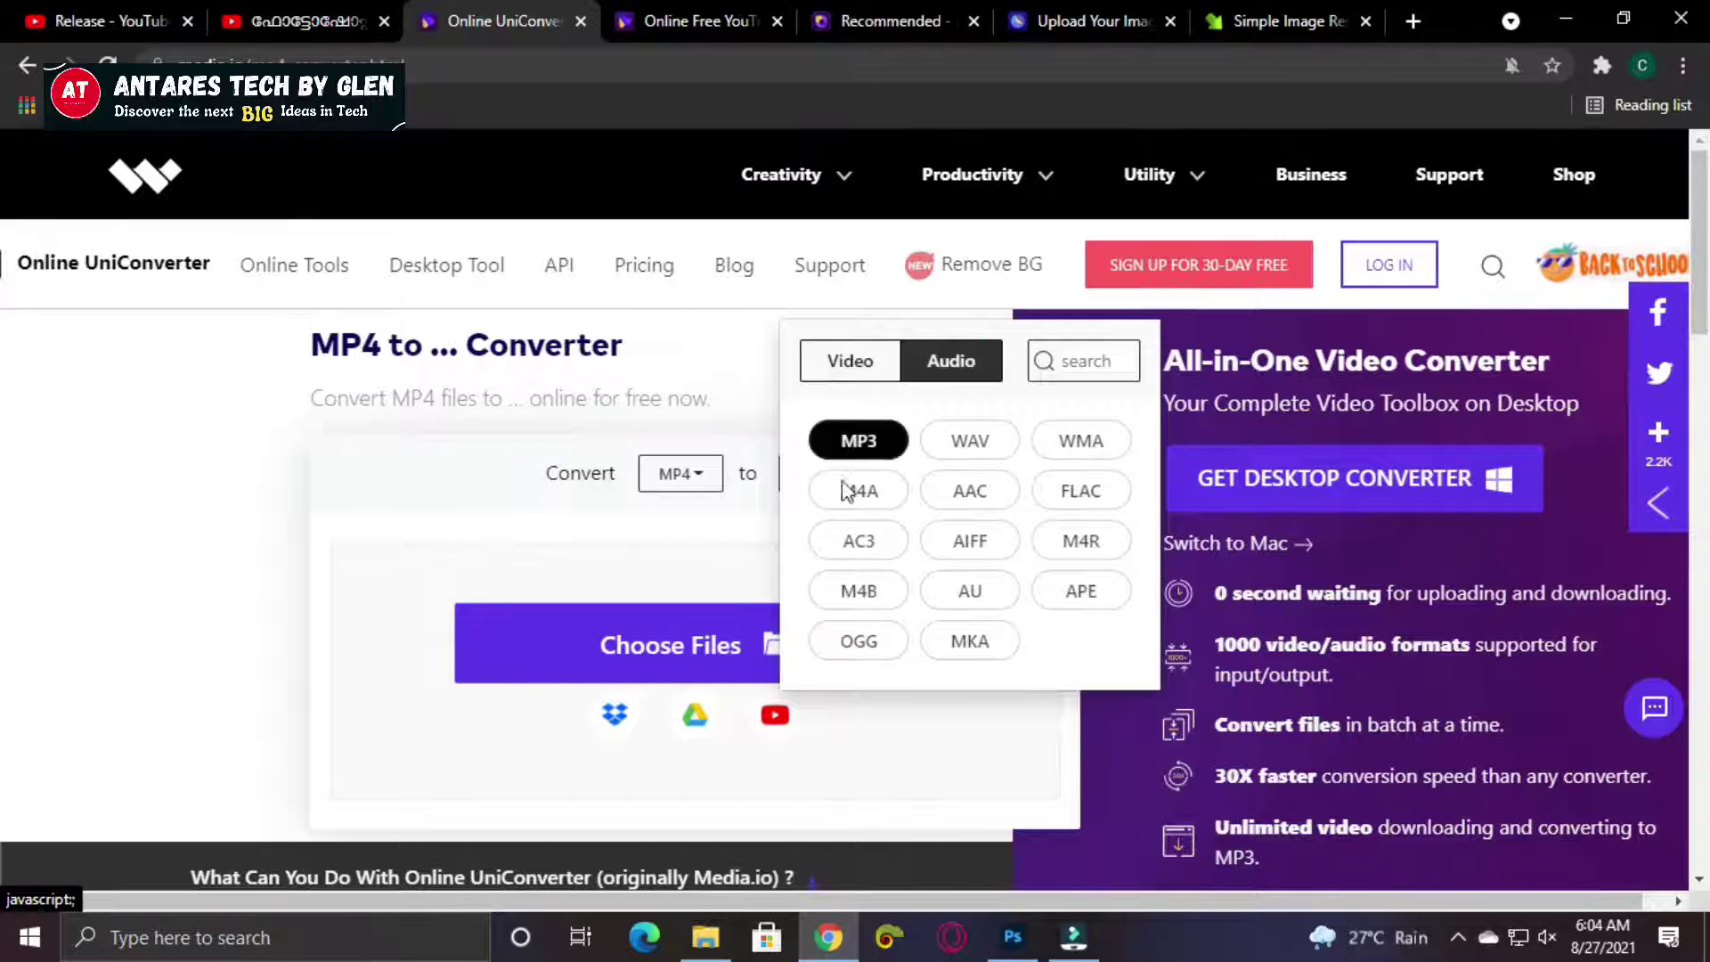
pyautogui.click(863, 363)
pyautogui.click(957, 361)
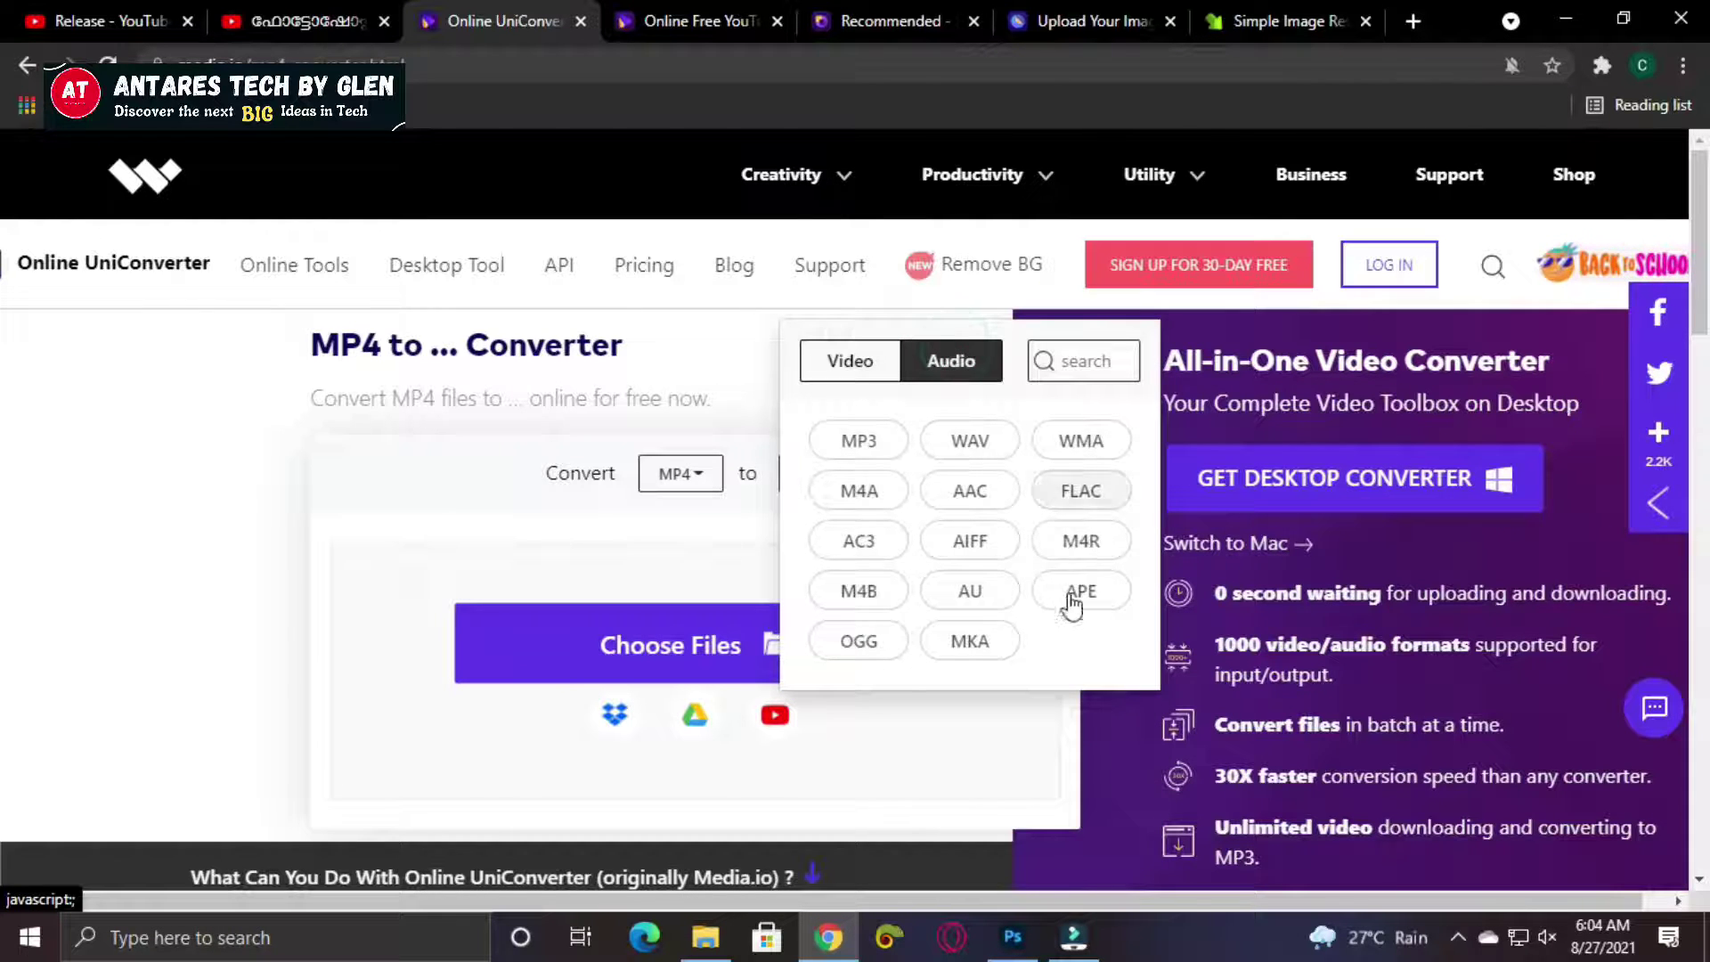
pyautogui.click(859, 641)
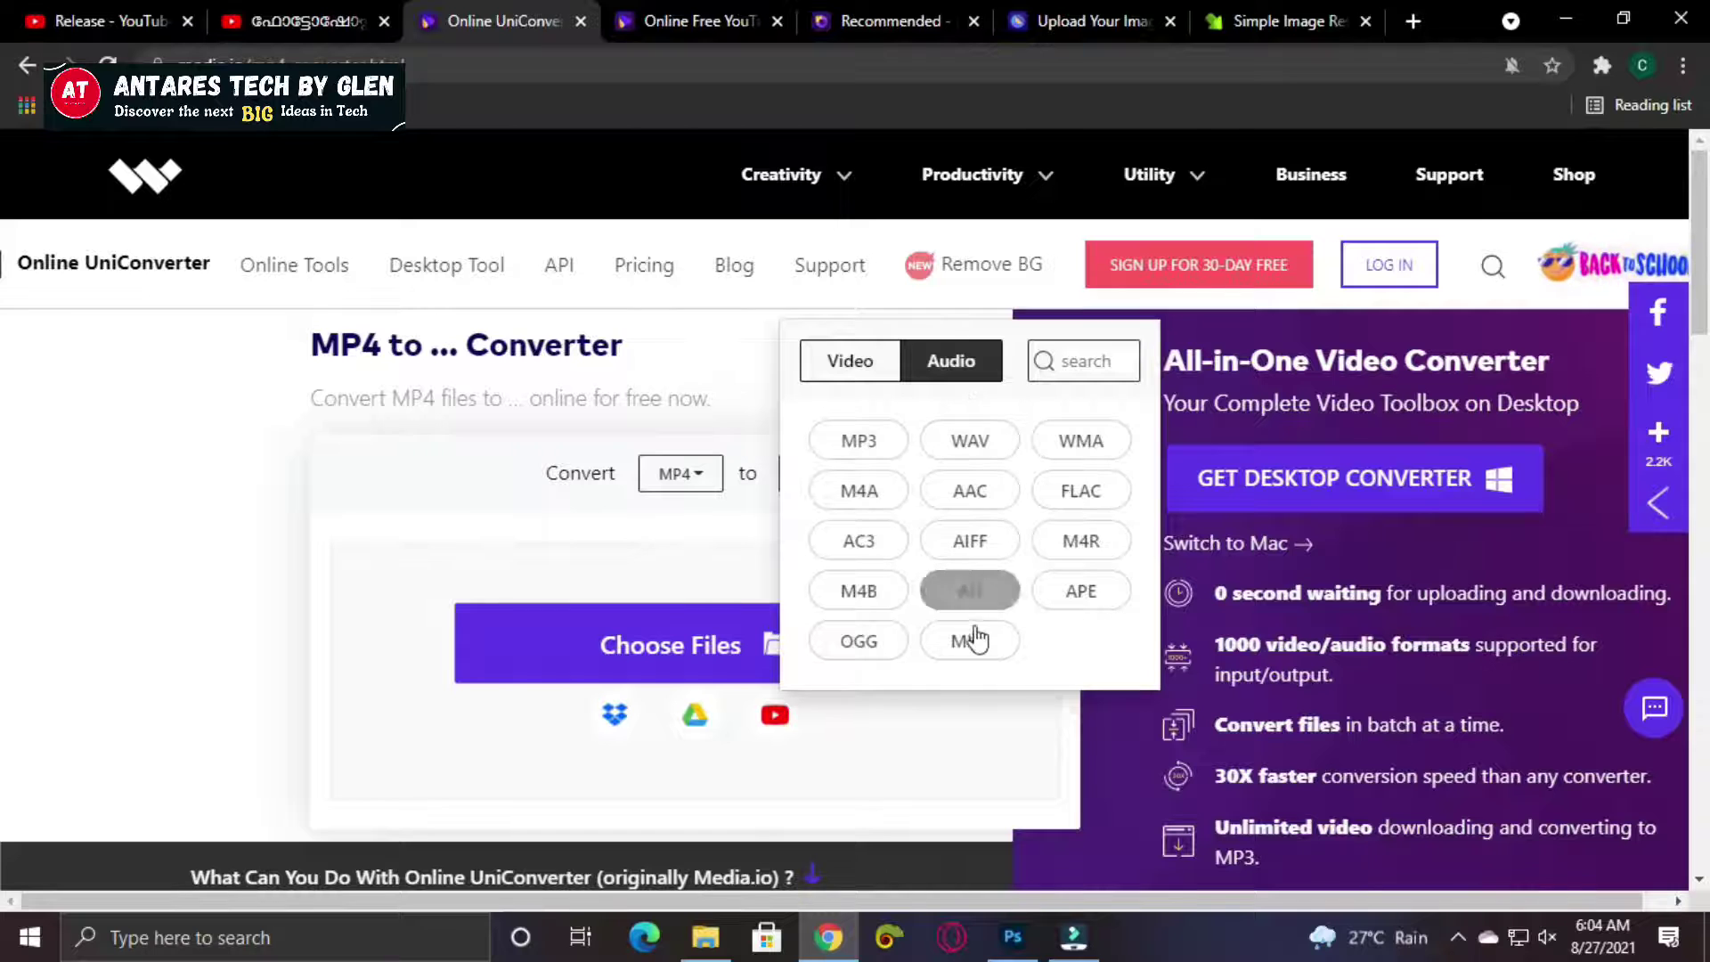
pyautogui.click(832, 367)
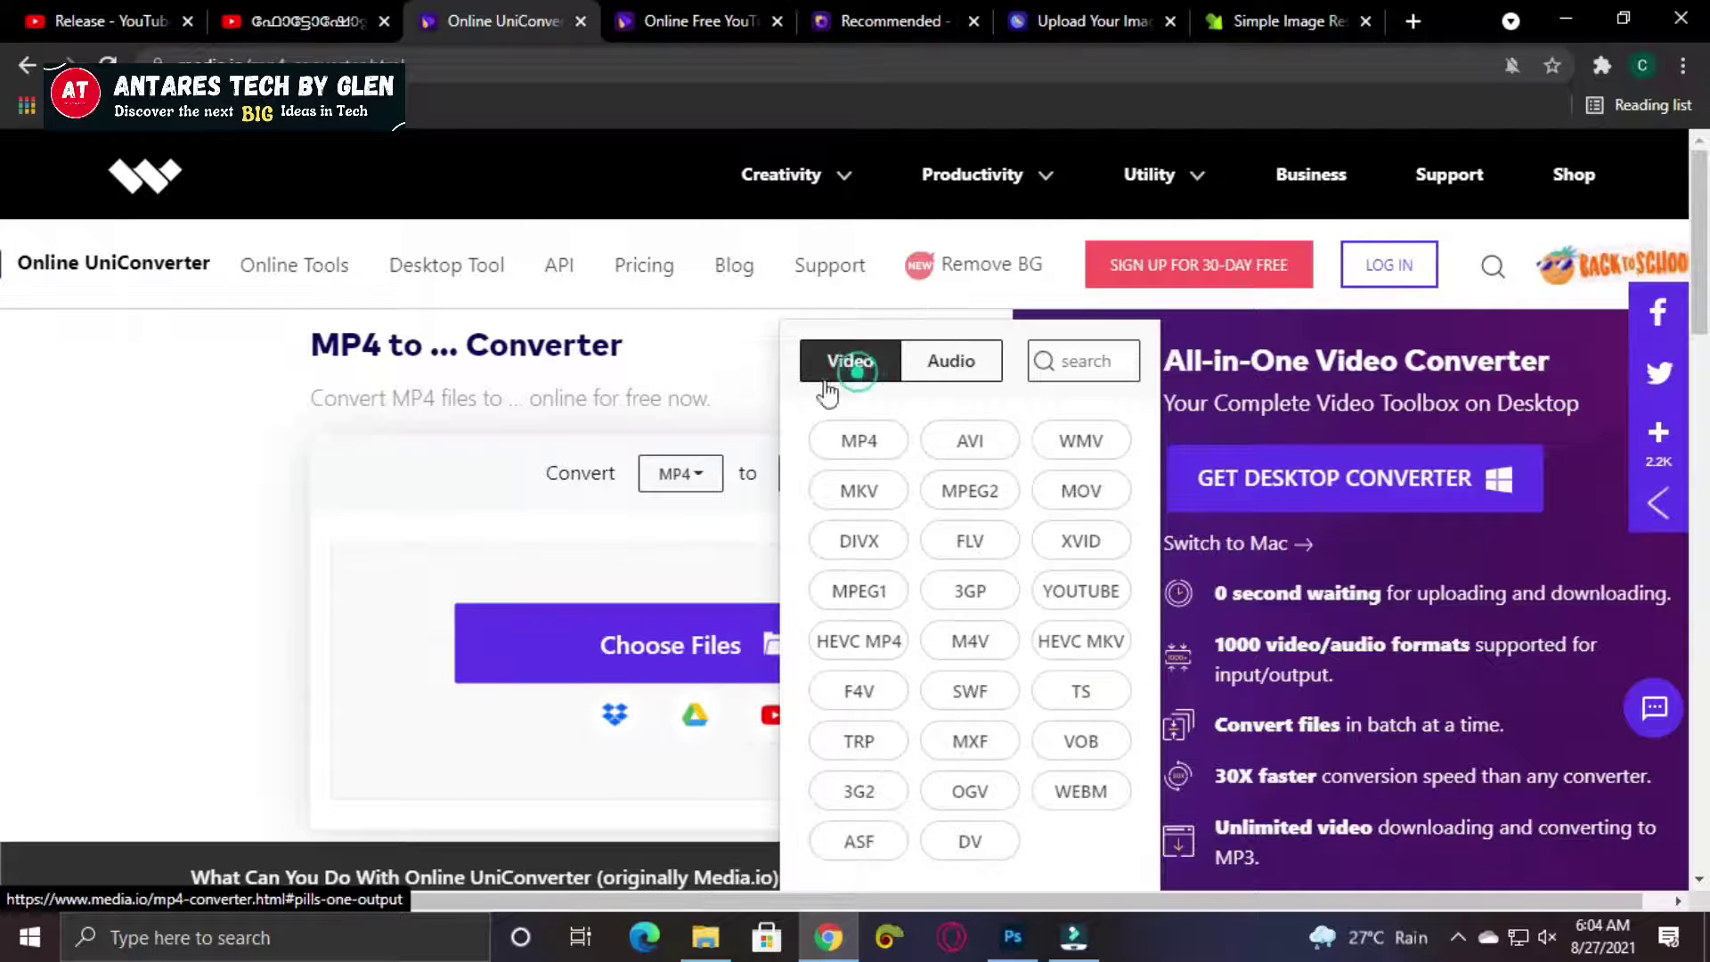
pyautogui.click(237, 511)
# Look over Online UniConverter's main online tools and its YouTube Thumbnail Downloader page with the available thumbnail sizes.
pyautogui.scroll(-5, 240, 511)
pyautogui.scroll(-3, 237, 508)
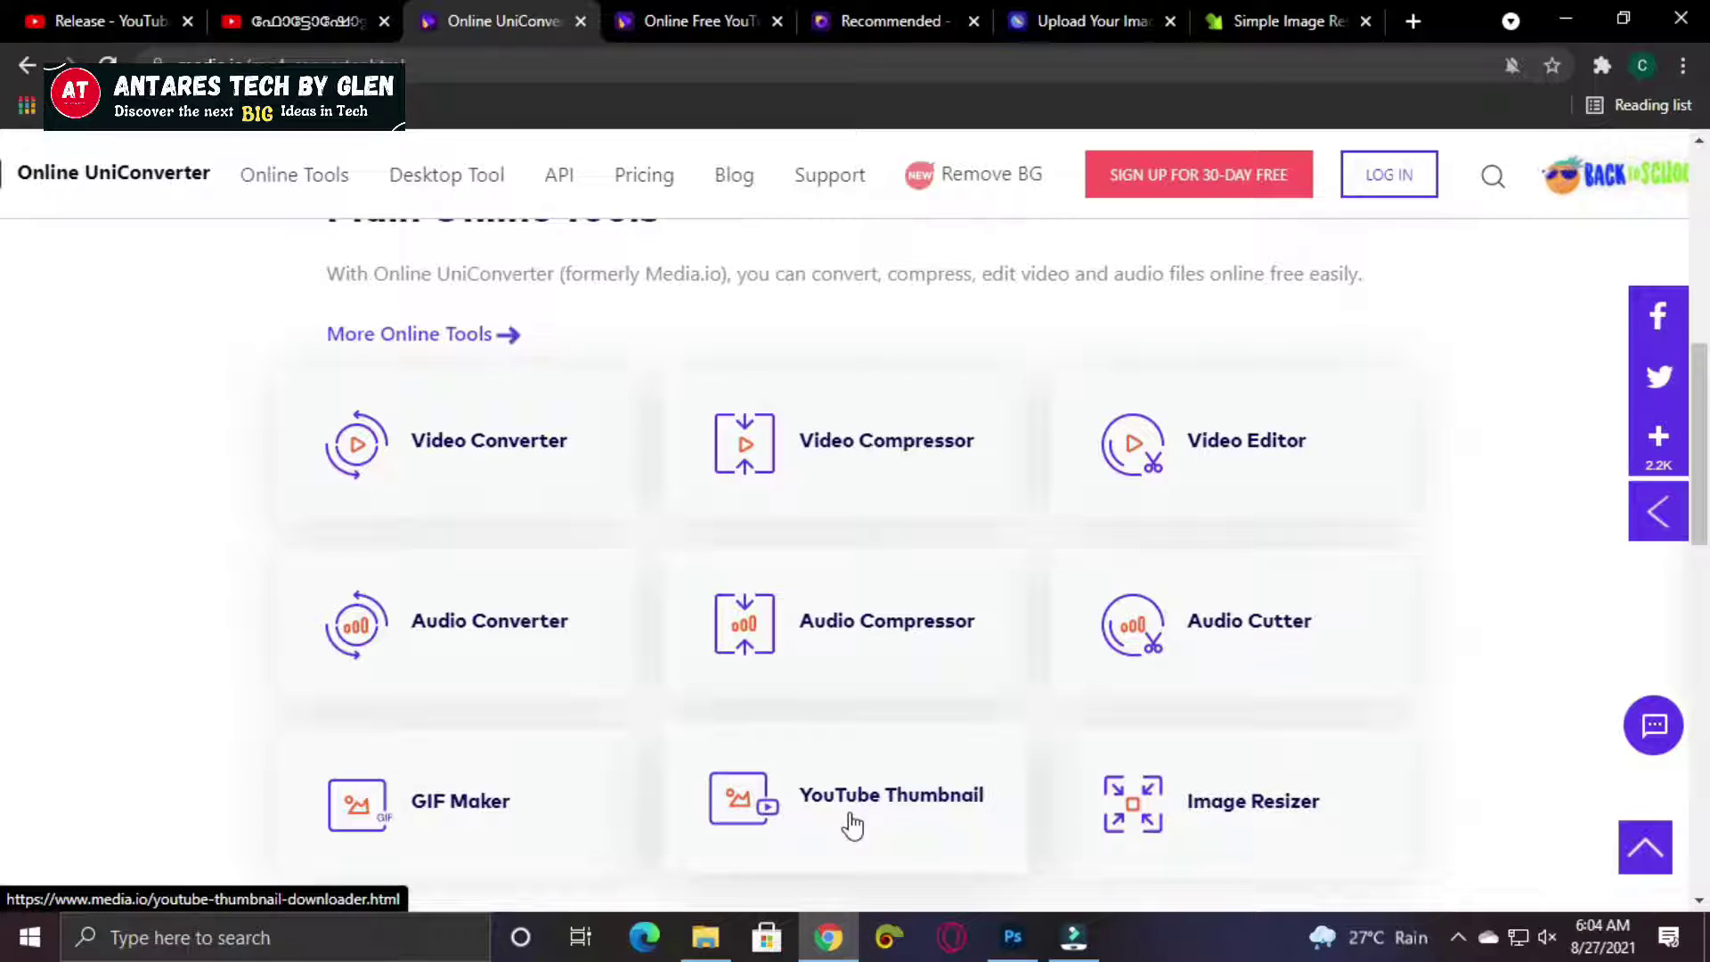
pyautogui.click(708, 13)
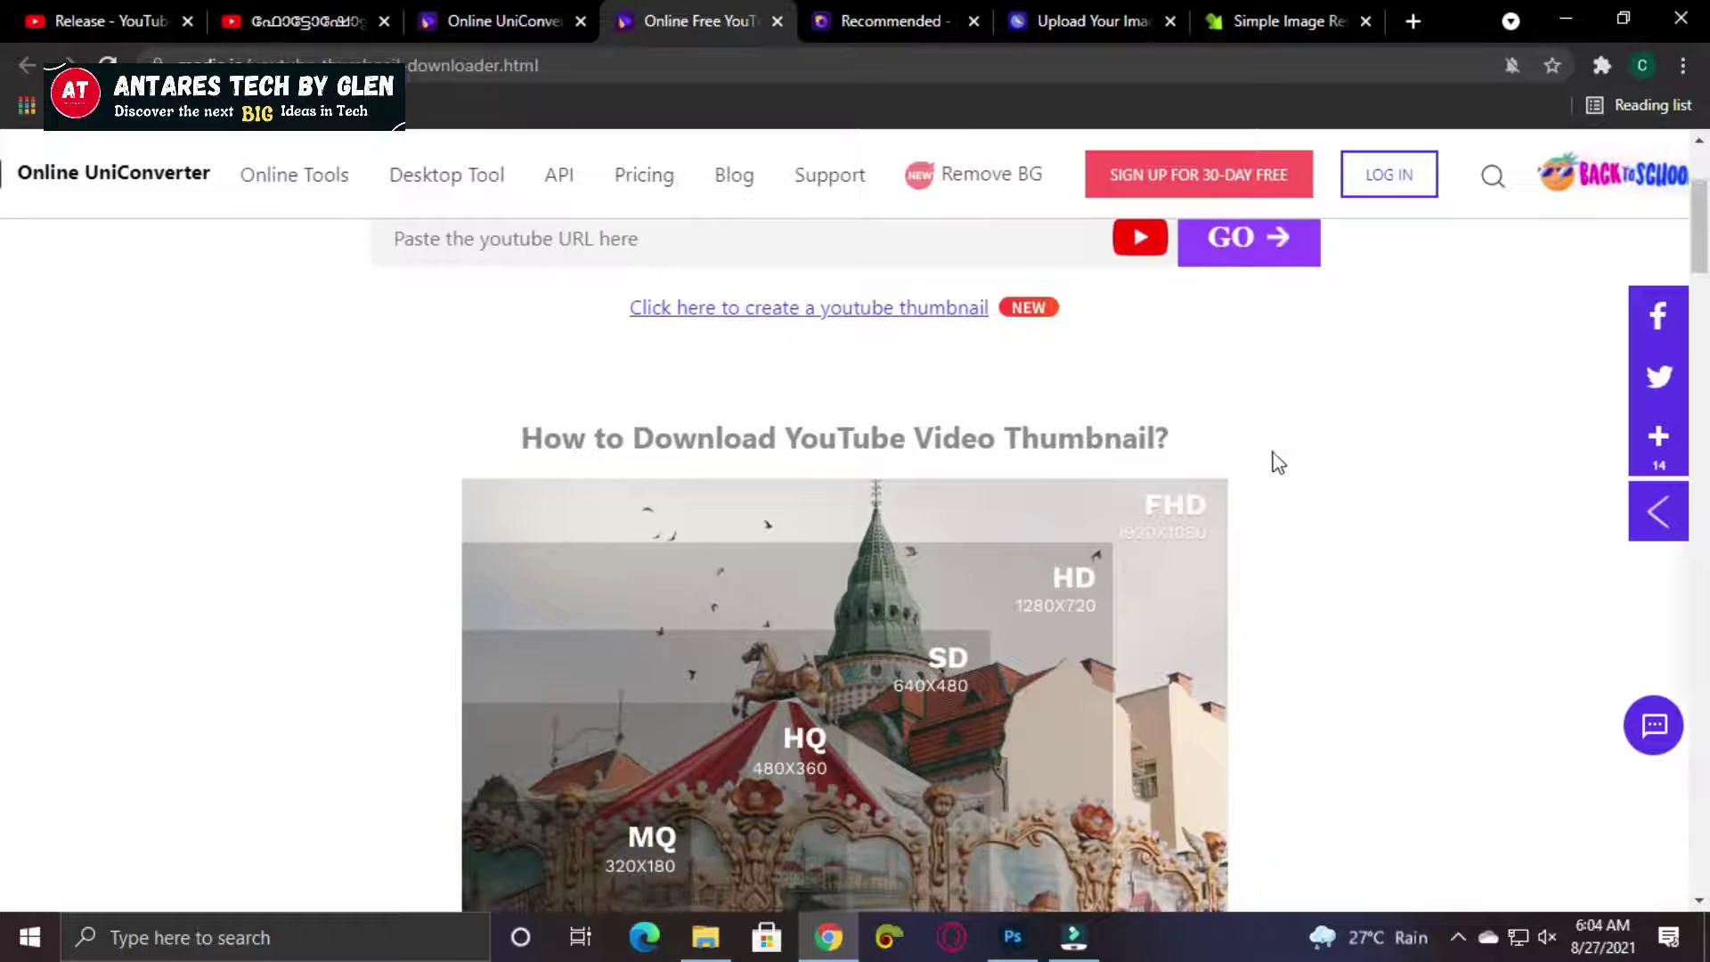
pyautogui.scroll(-3, 1300, 462)
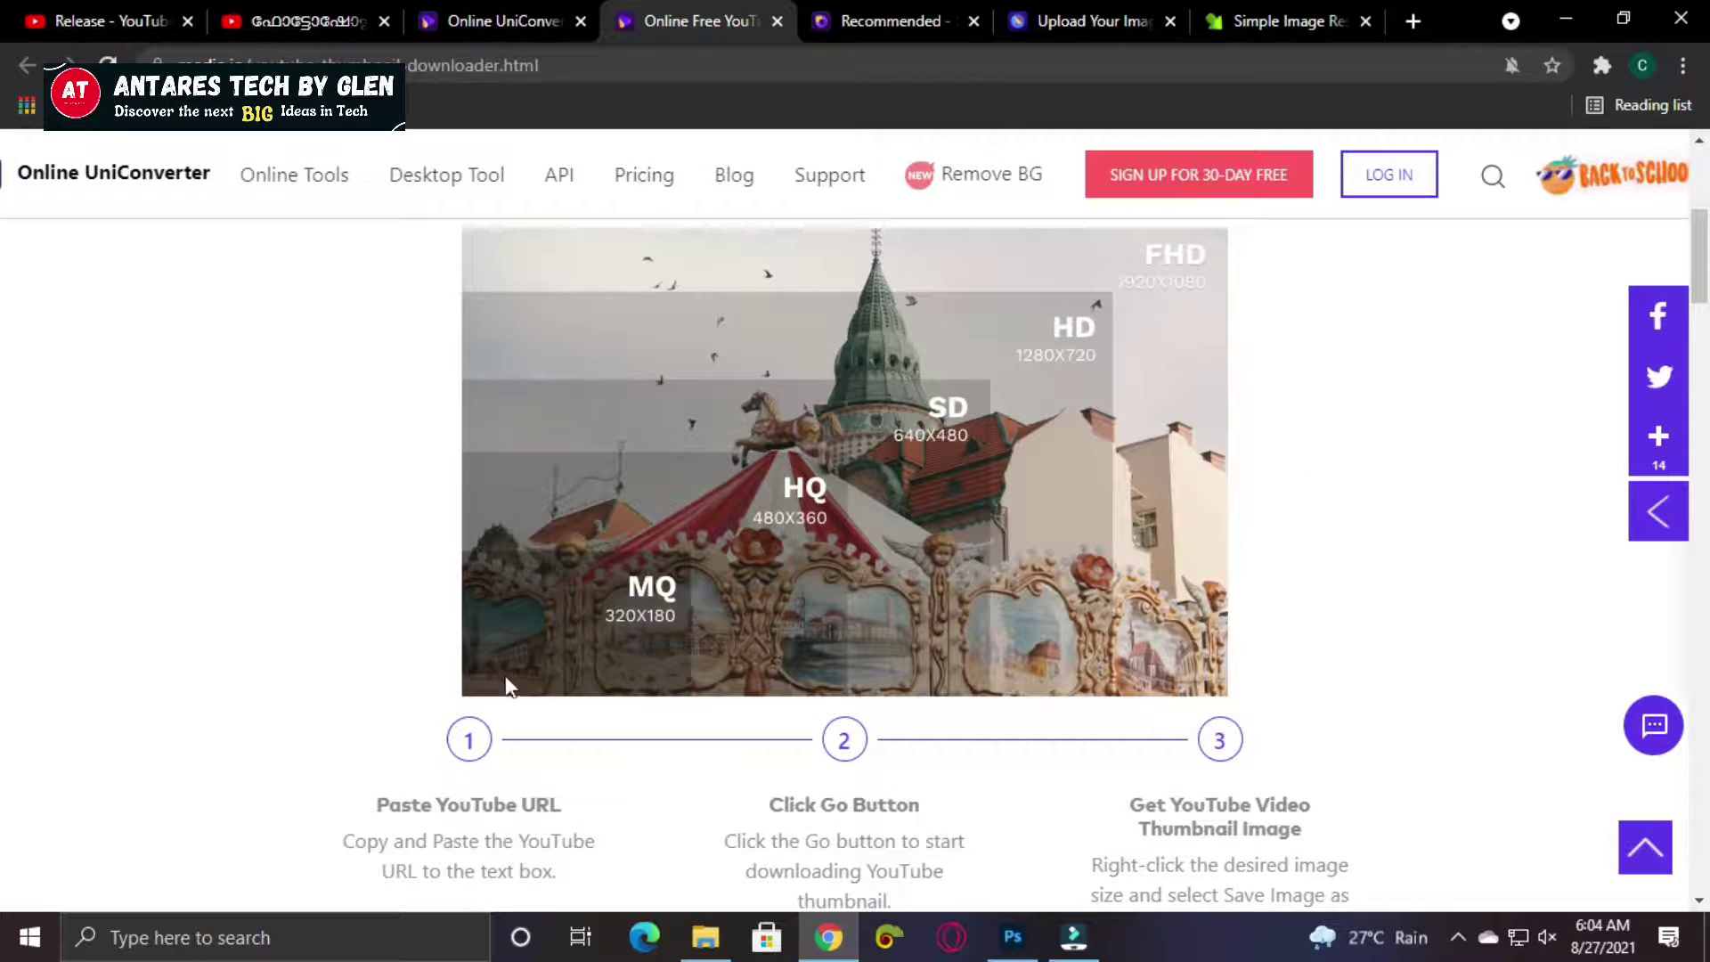
pyautogui.scroll(7, 824, 663)
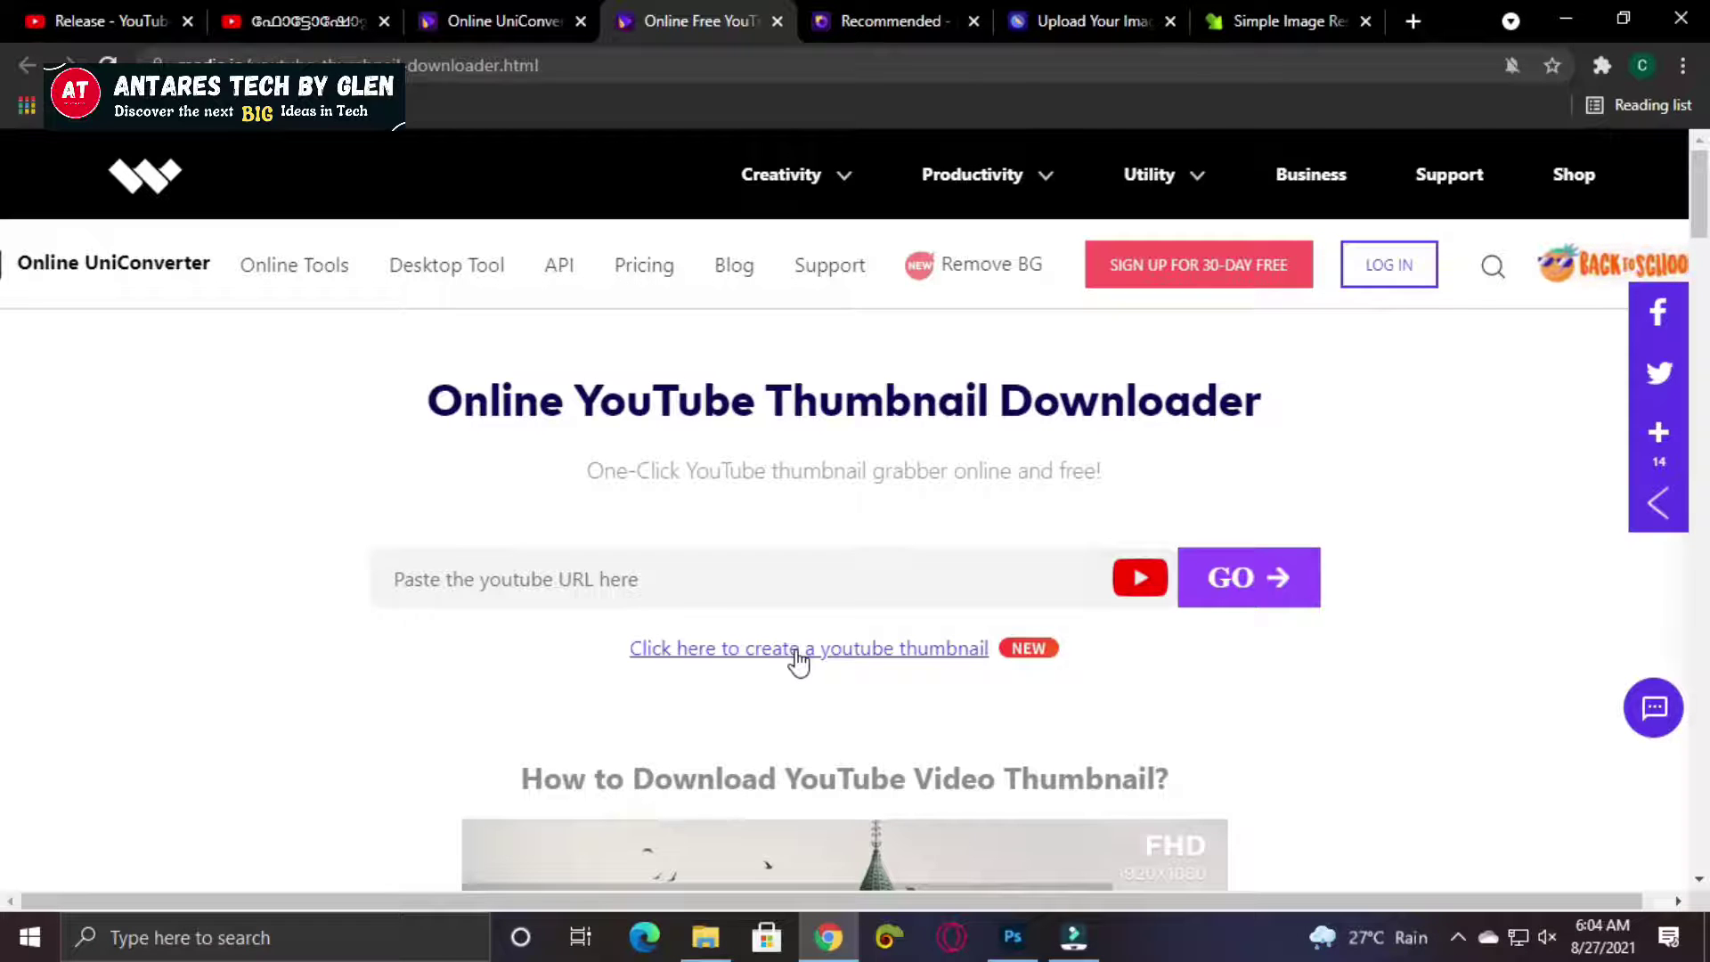
# Switch to the PixStudio page and look over its recommended template categories, from YouTube Thumbnails through Posters and Calendars to Phone Wallpapers.
pyautogui.click(837, 19)
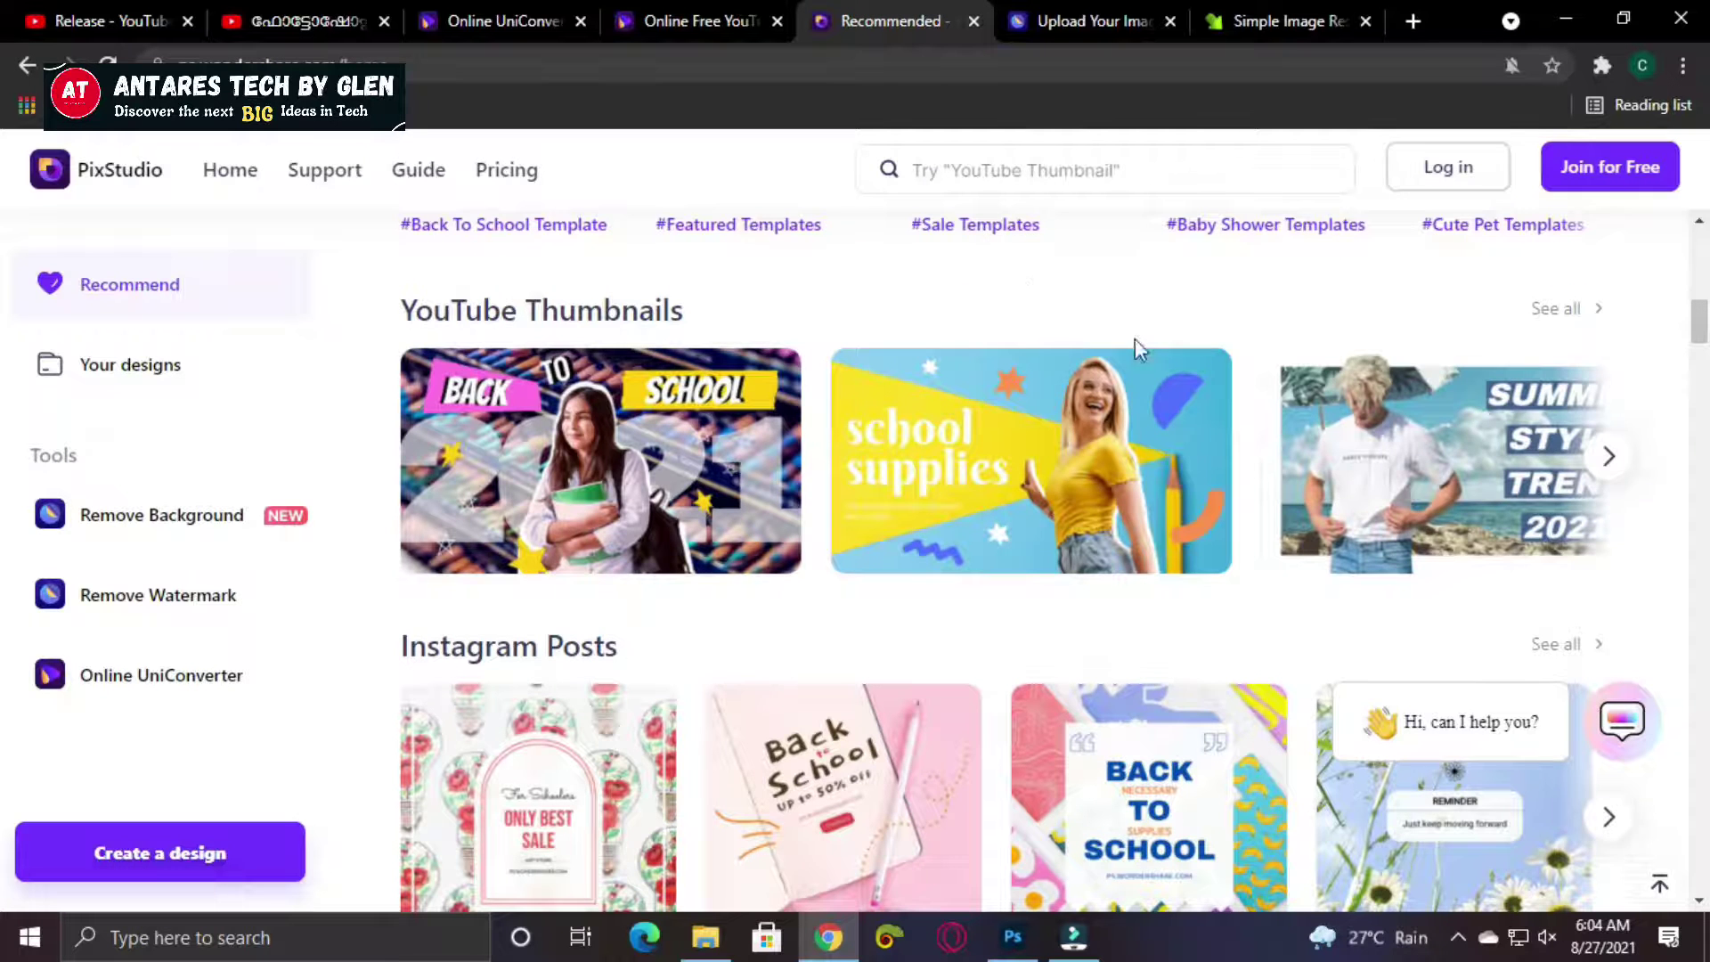
pyautogui.scroll(-3, 1213, 638)
pyautogui.scroll(4, 1011, 447)
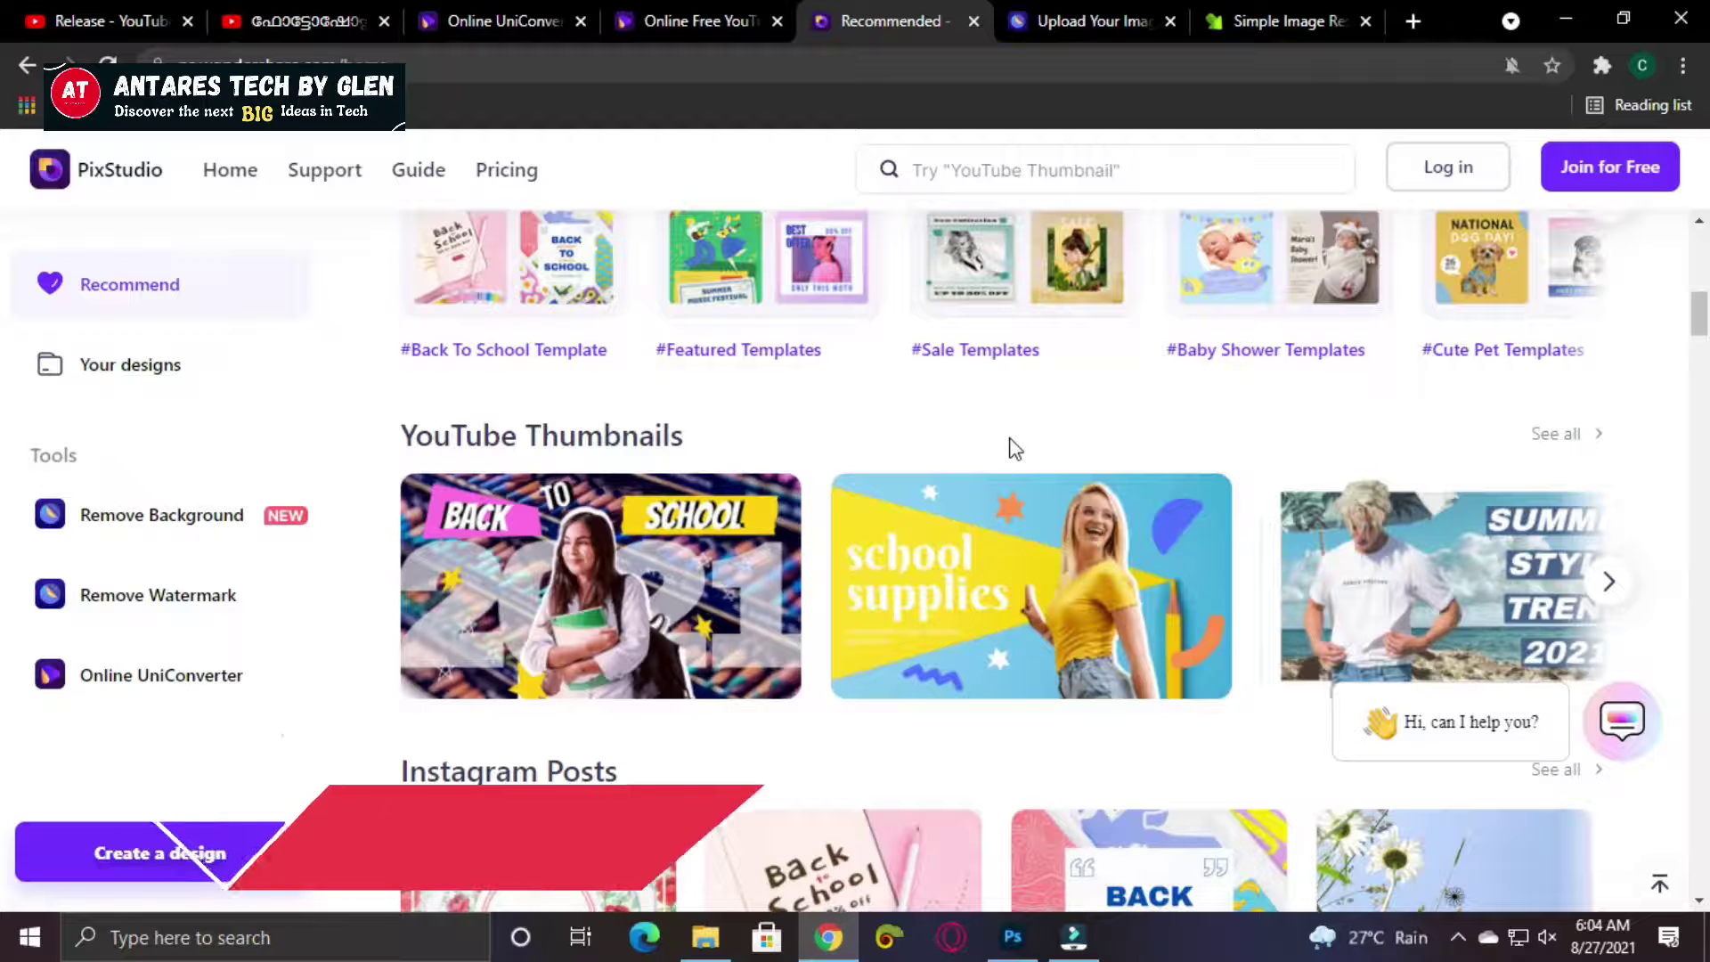
pyautogui.scroll(-15, 1066, 640)
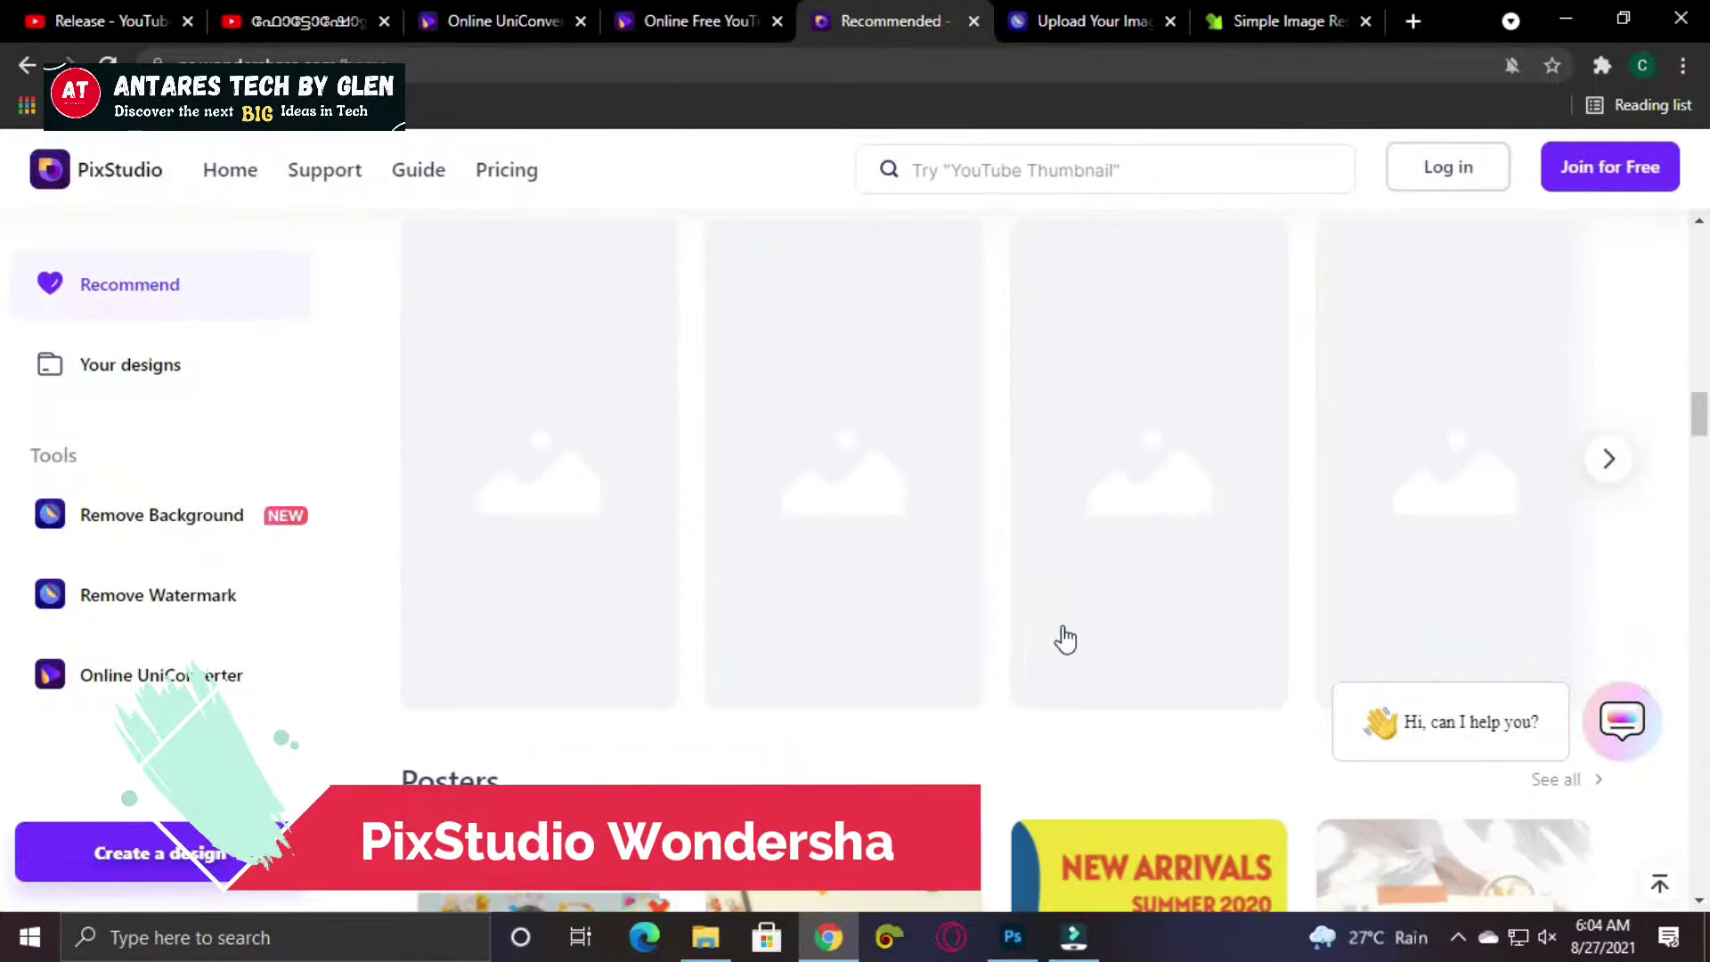
pyautogui.scroll(5, 996, 504)
pyautogui.scroll(-3, 1000, 510)
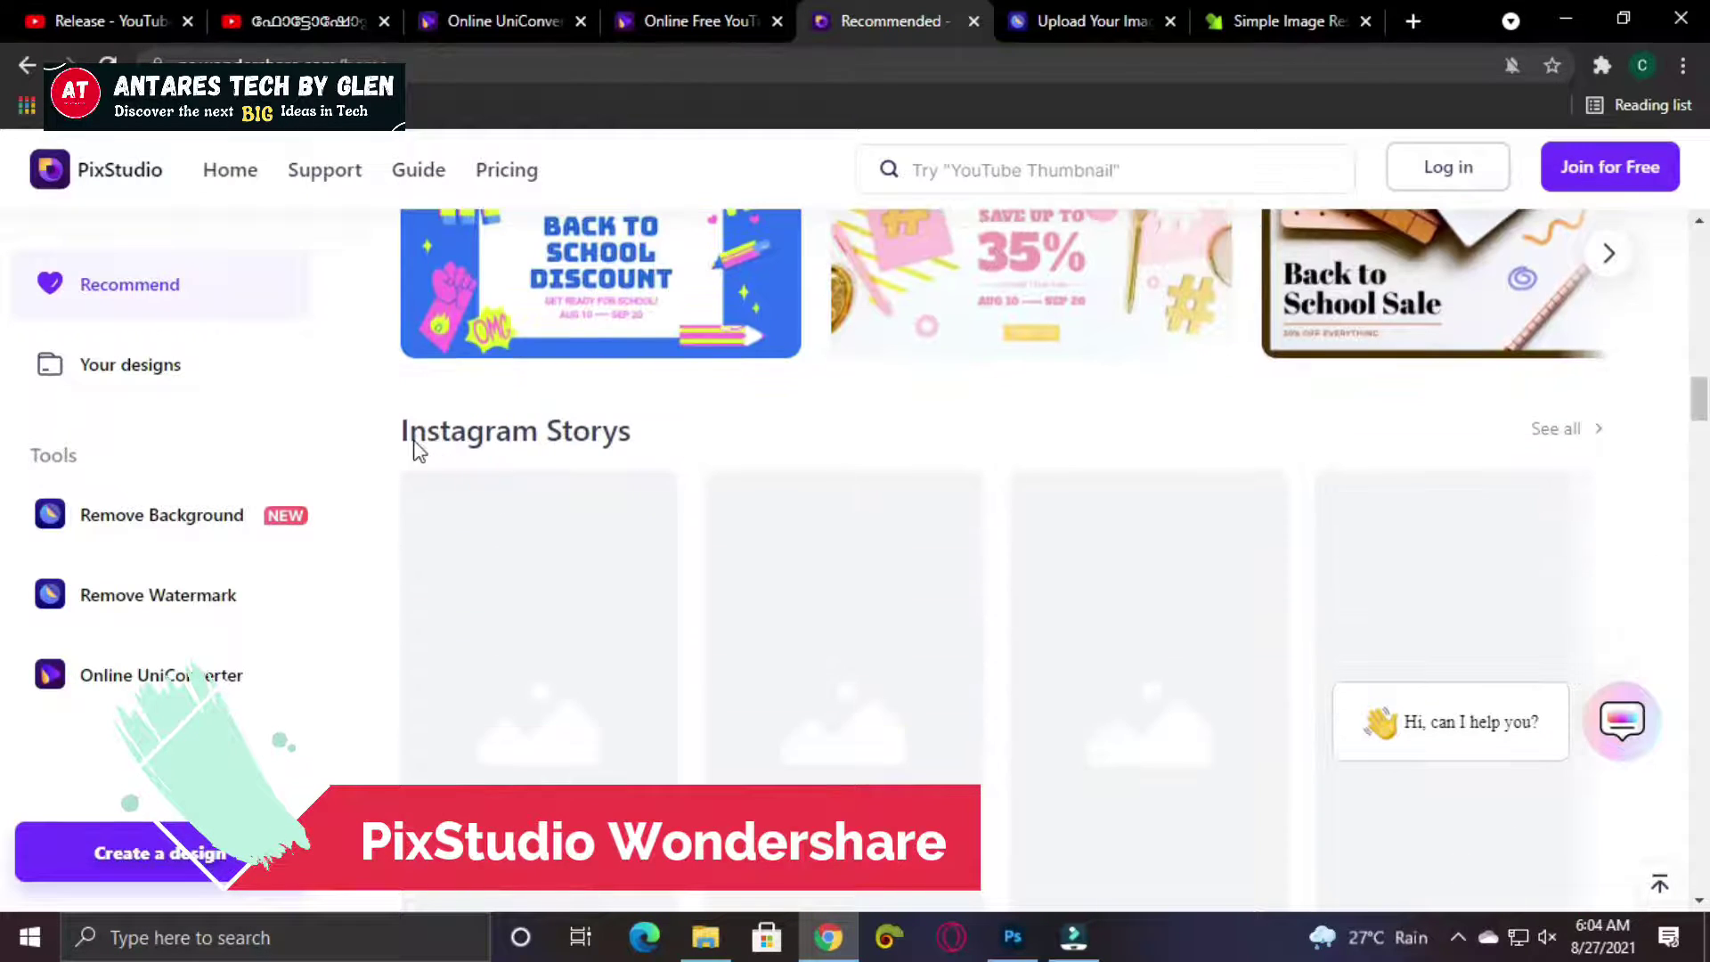
pyautogui.scroll(-8, 986, 558)
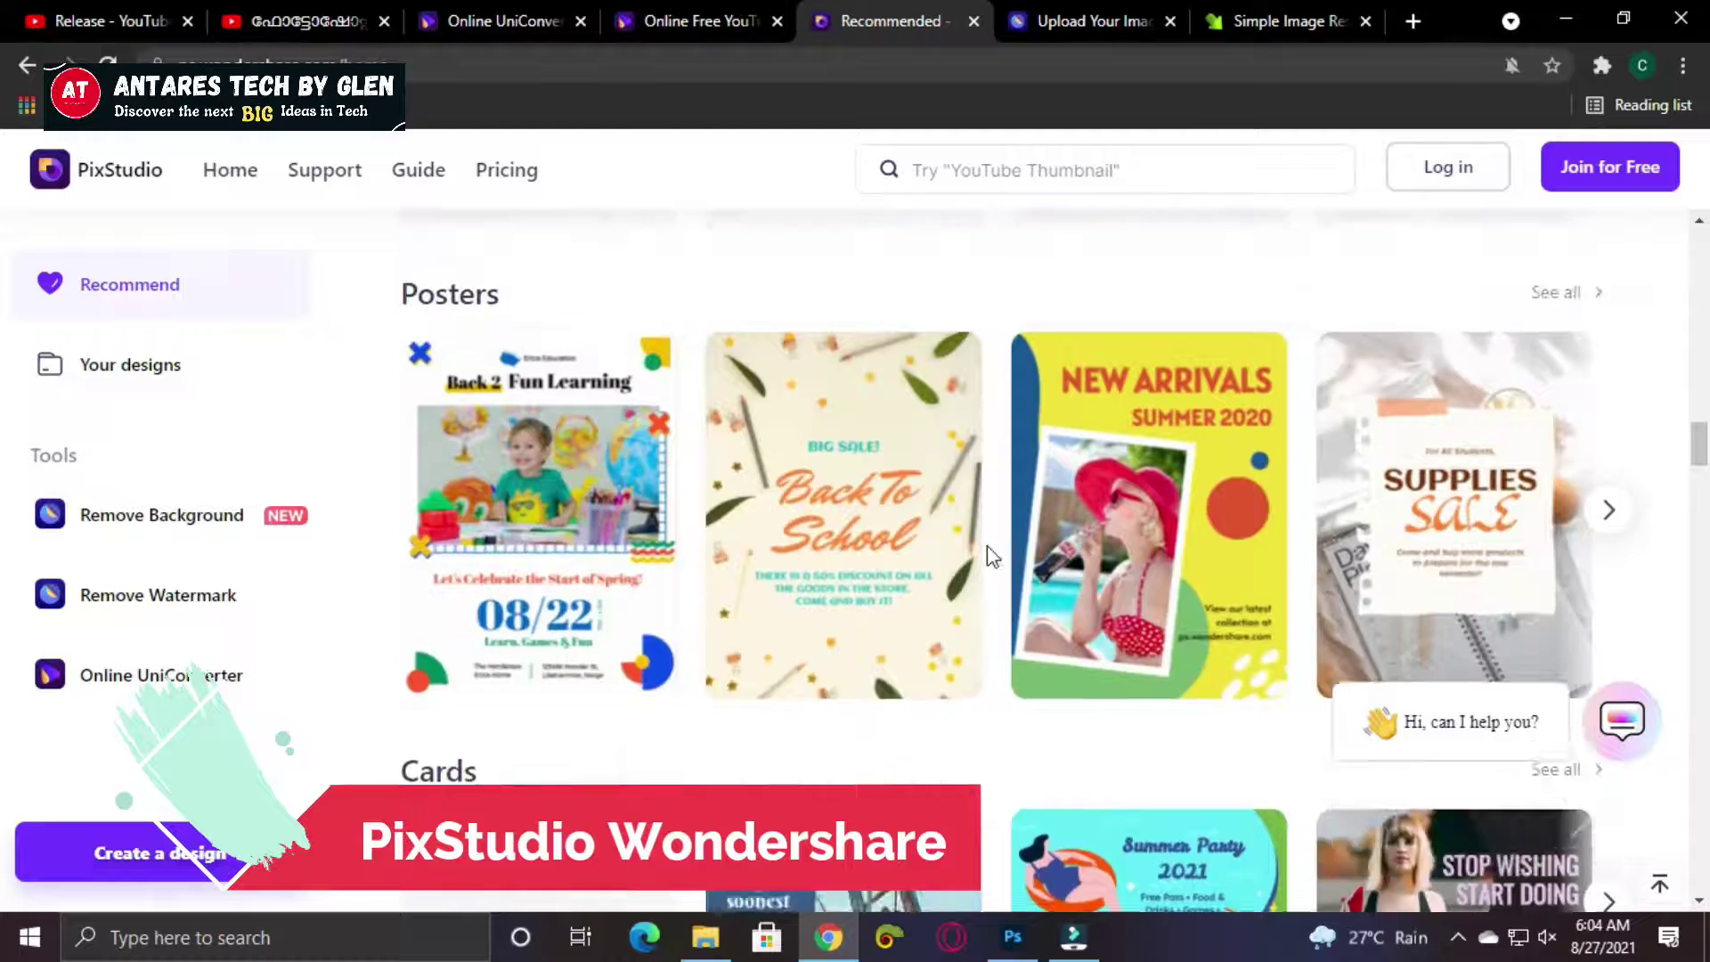
pyautogui.scroll(1, 448, 441)
pyautogui.scroll(-5, 958, 543)
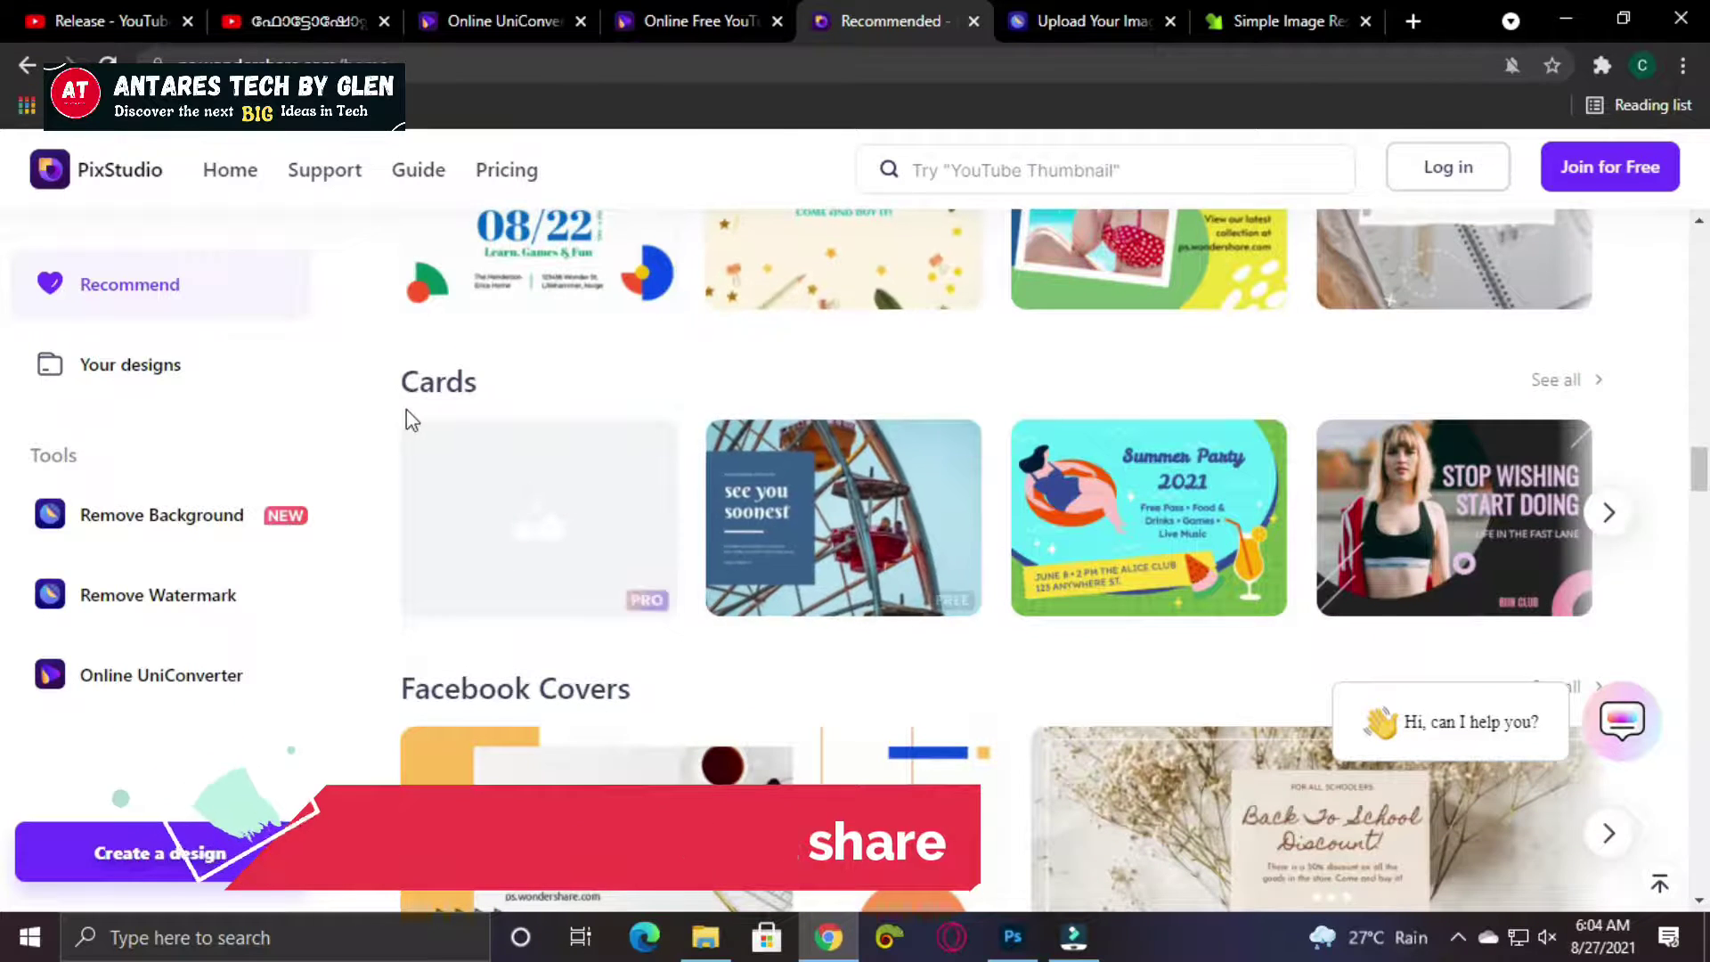
pyautogui.scroll(-3, 888, 652)
pyautogui.scroll(-7, 855, 585)
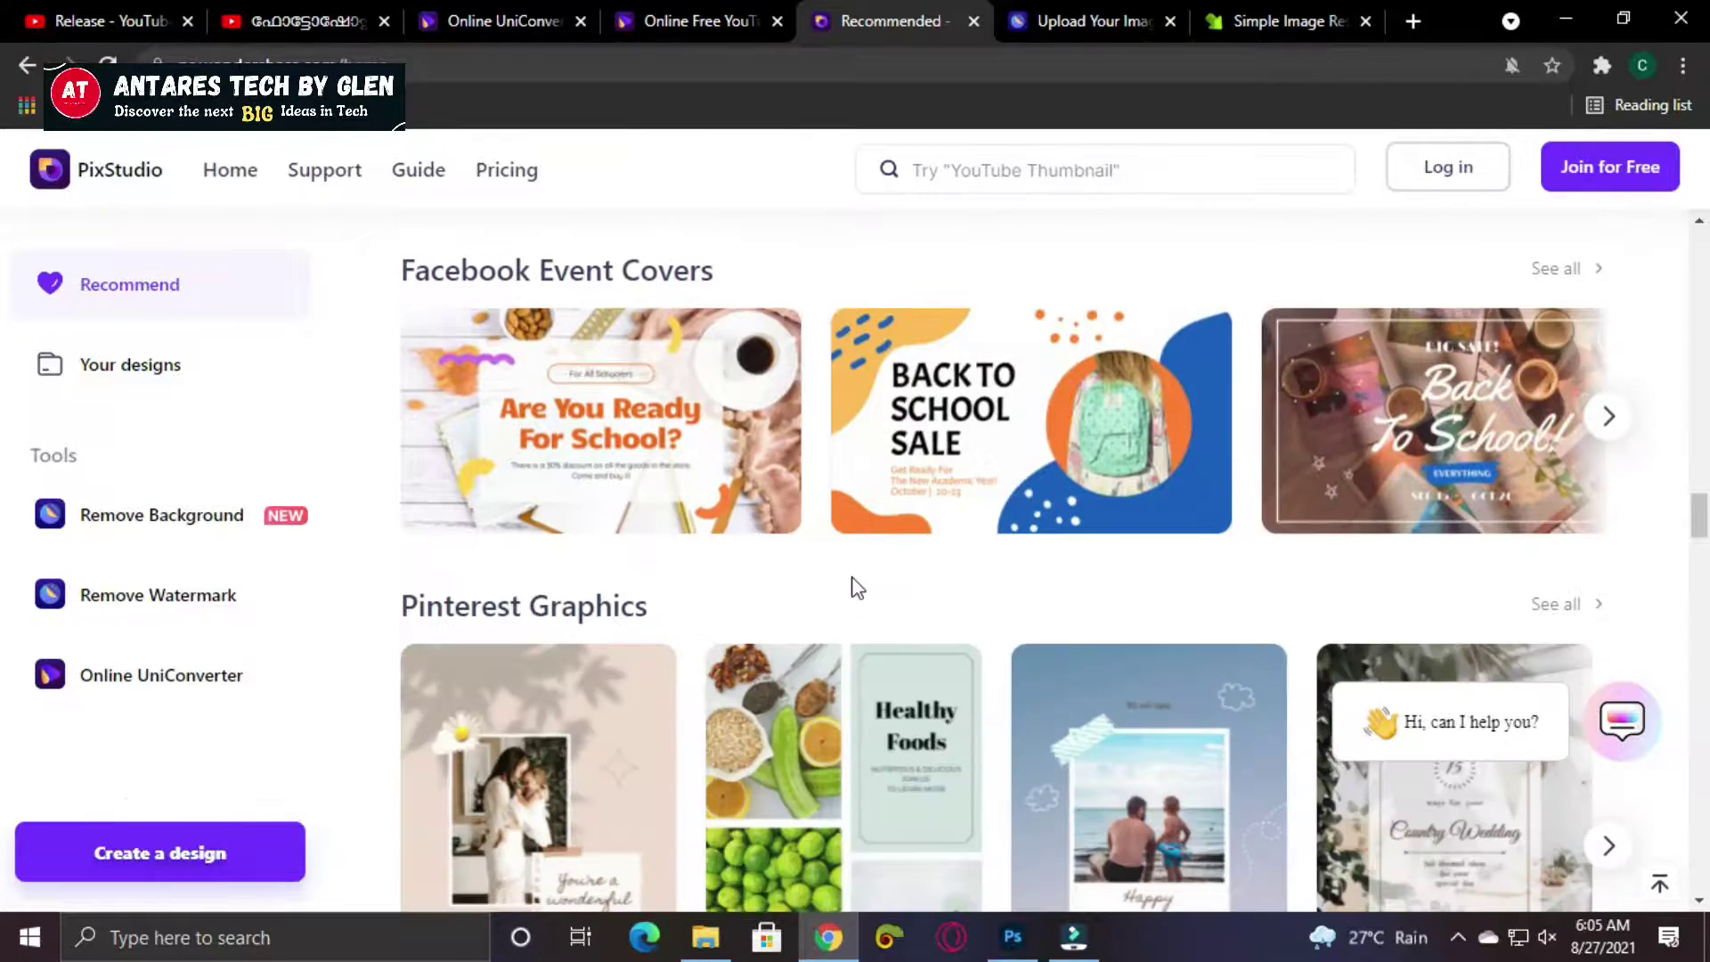
pyautogui.scroll(-15, 852, 575)
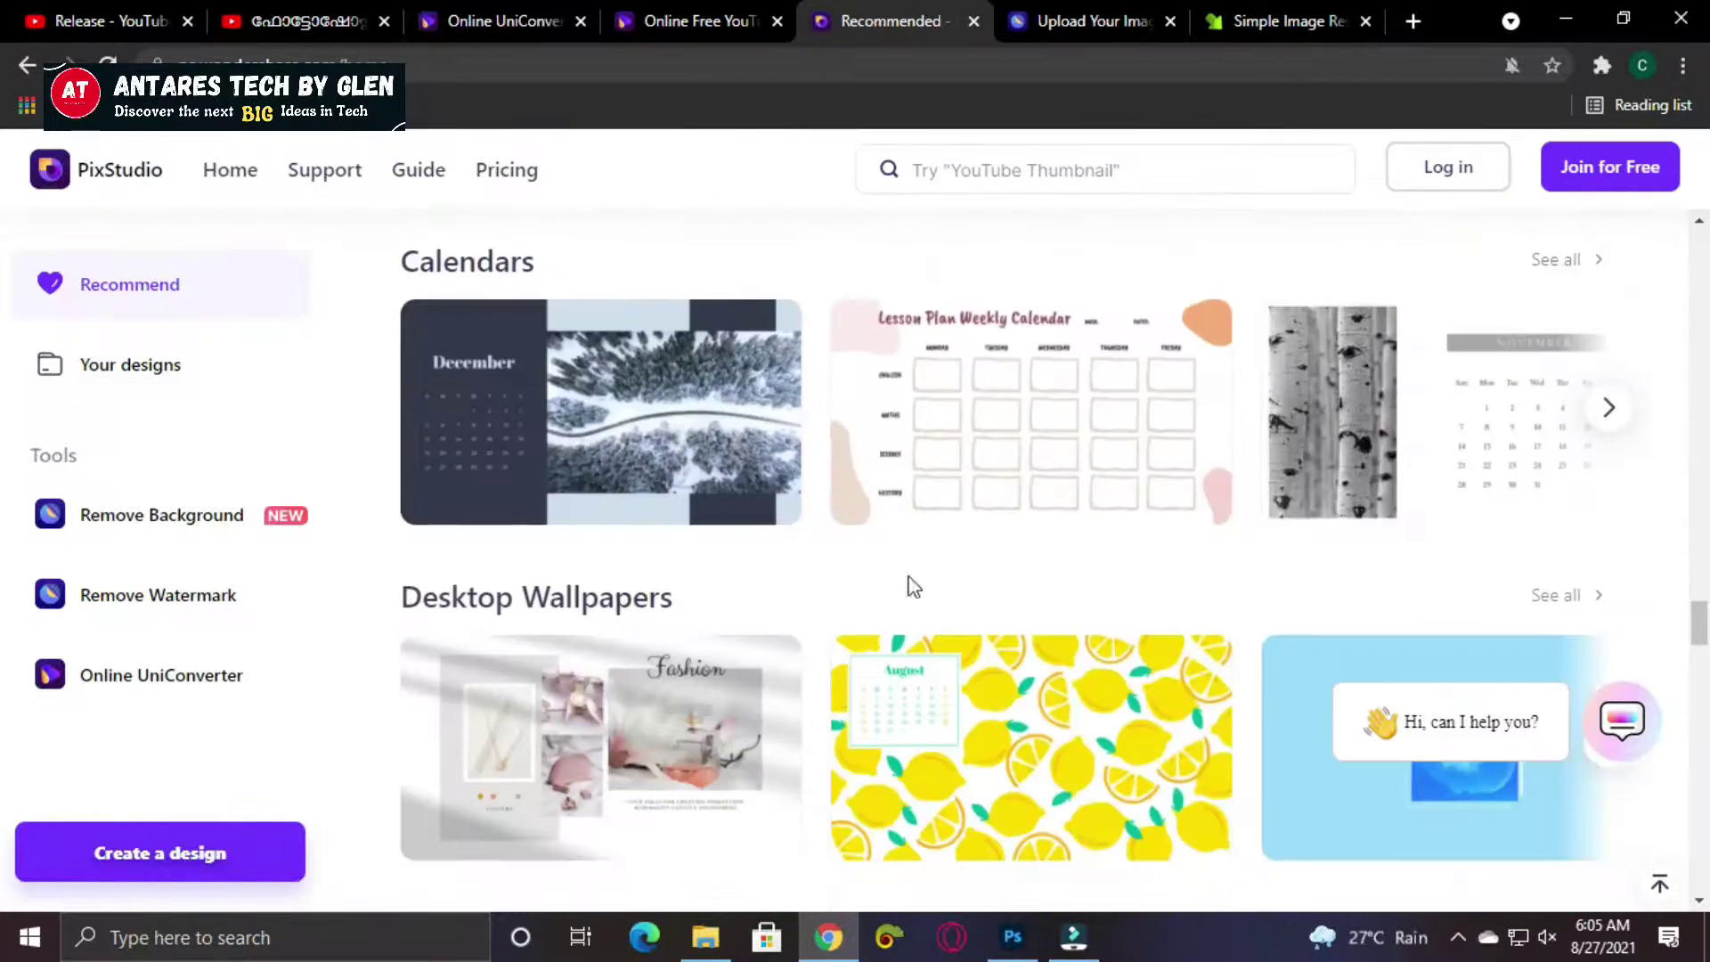
pyautogui.scroll(-4, 974, 608)
pyautogui.scroll(20, 974, 608)
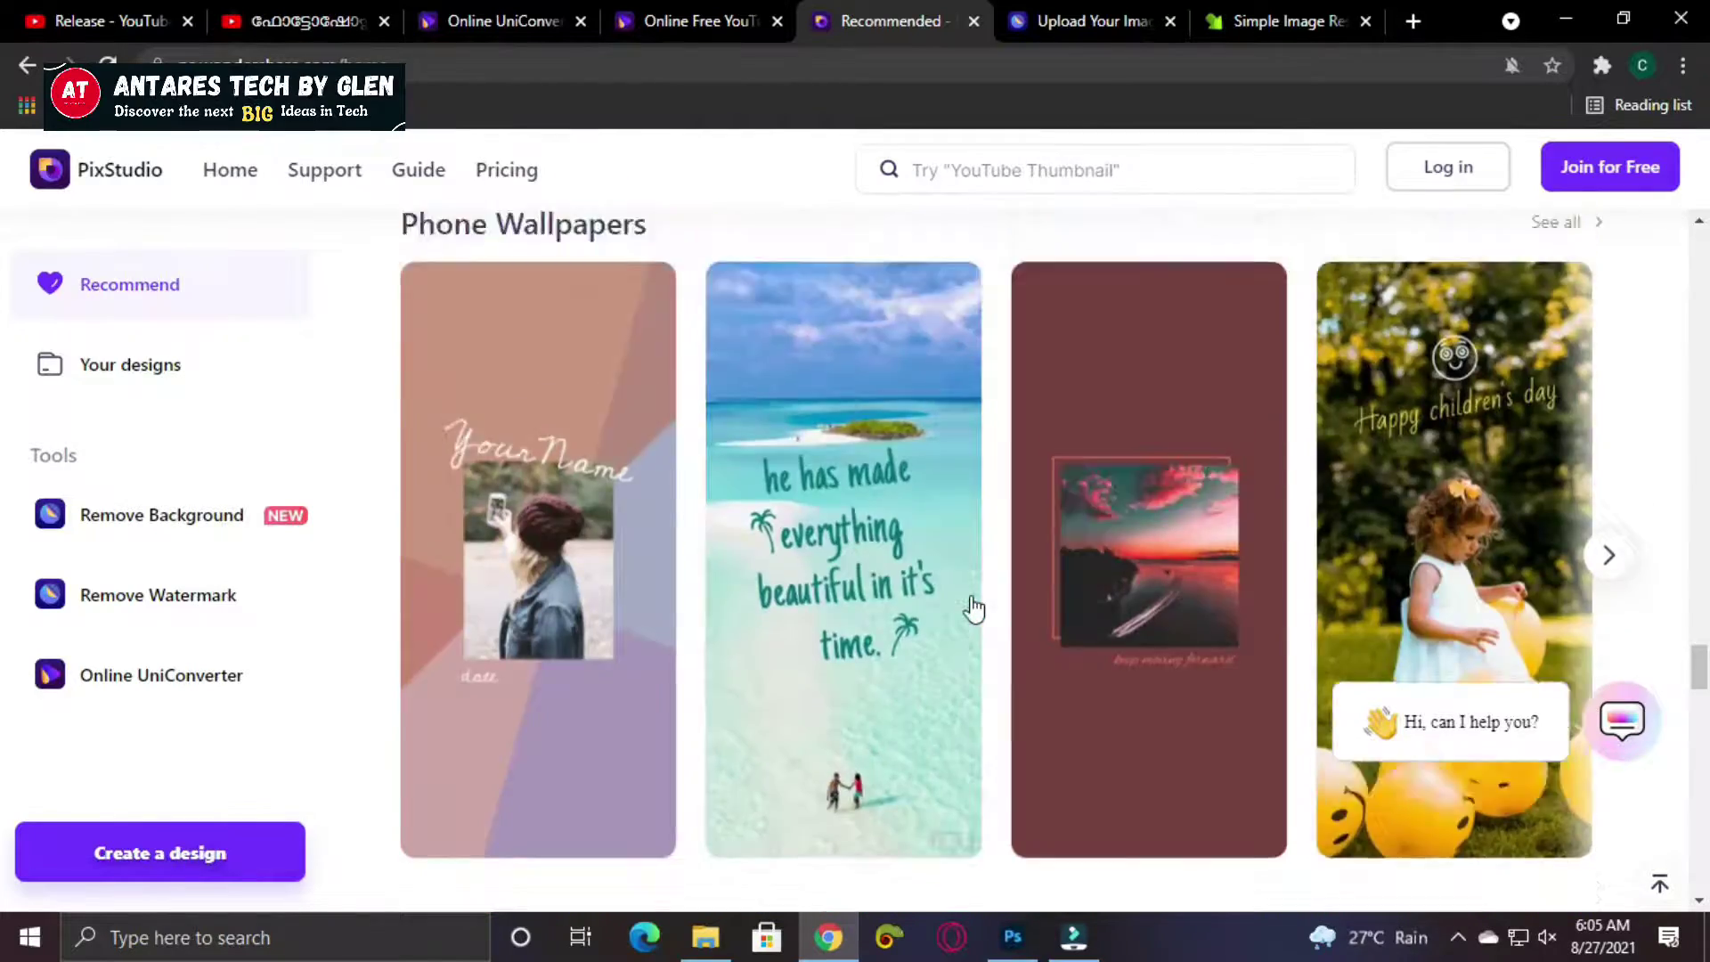
pyautogui.scroll(10, 971, 607)
pyautogui.scroll(-4, 971, 608)
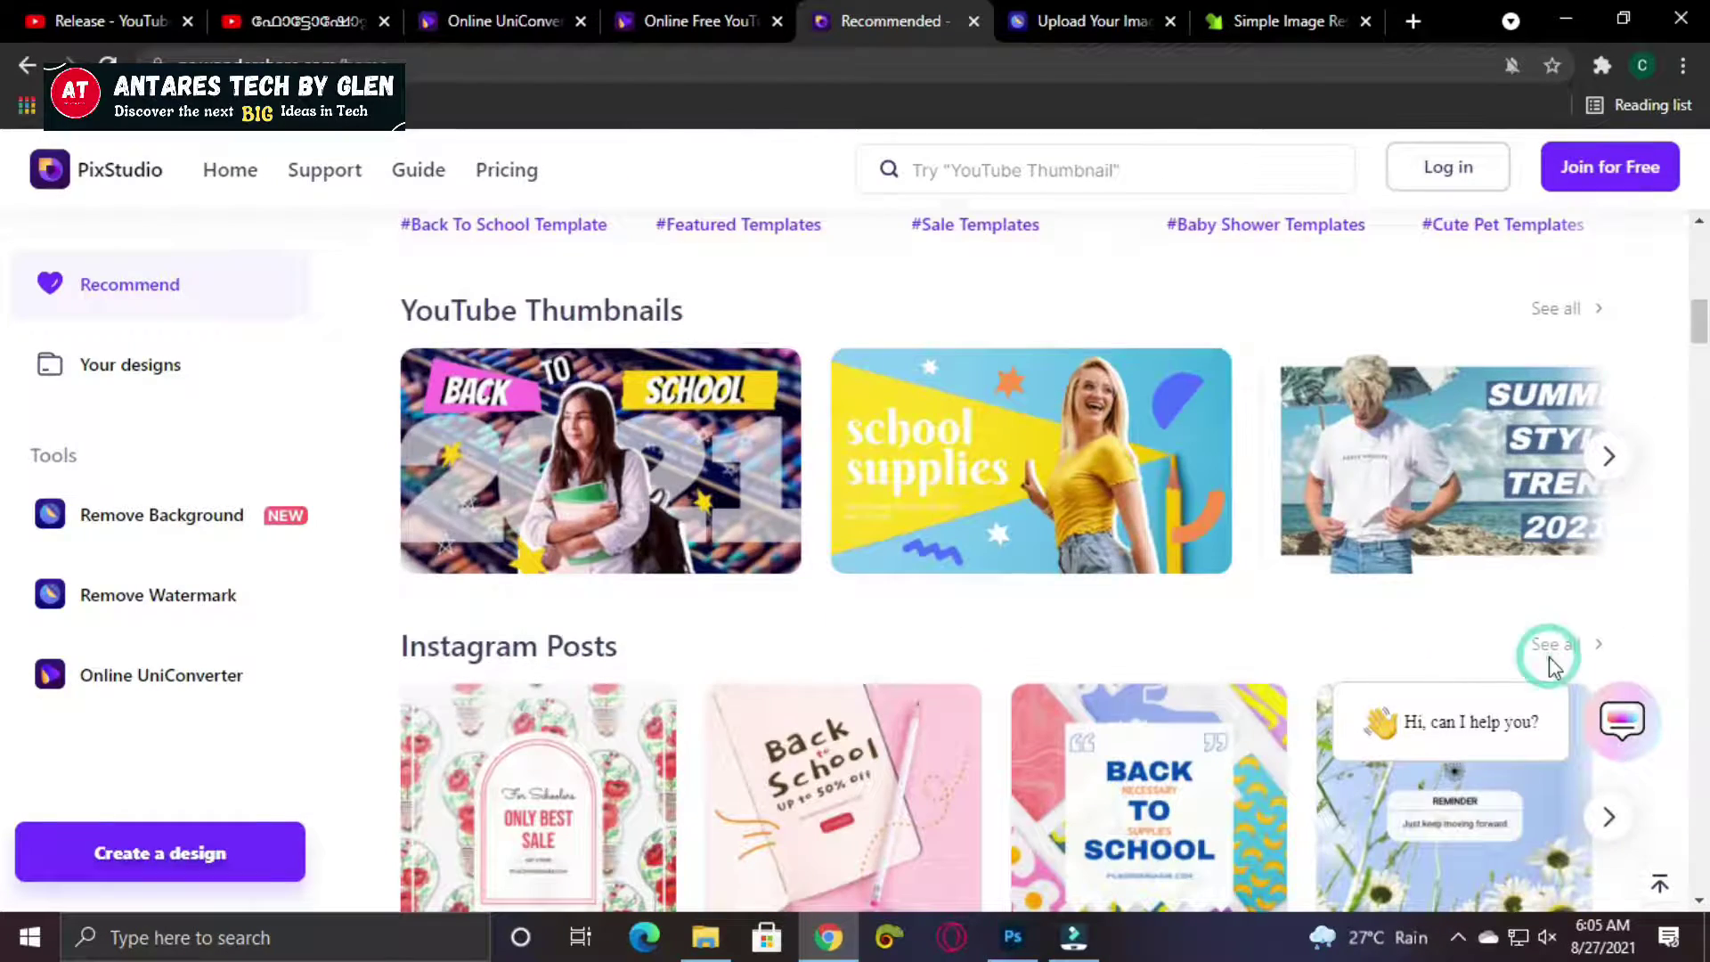
# Open the orange Travel Destination template from the full YouTube Thumbnails collection and select its TRAVEL text for editing.
pyautogui.click(1547, 656)
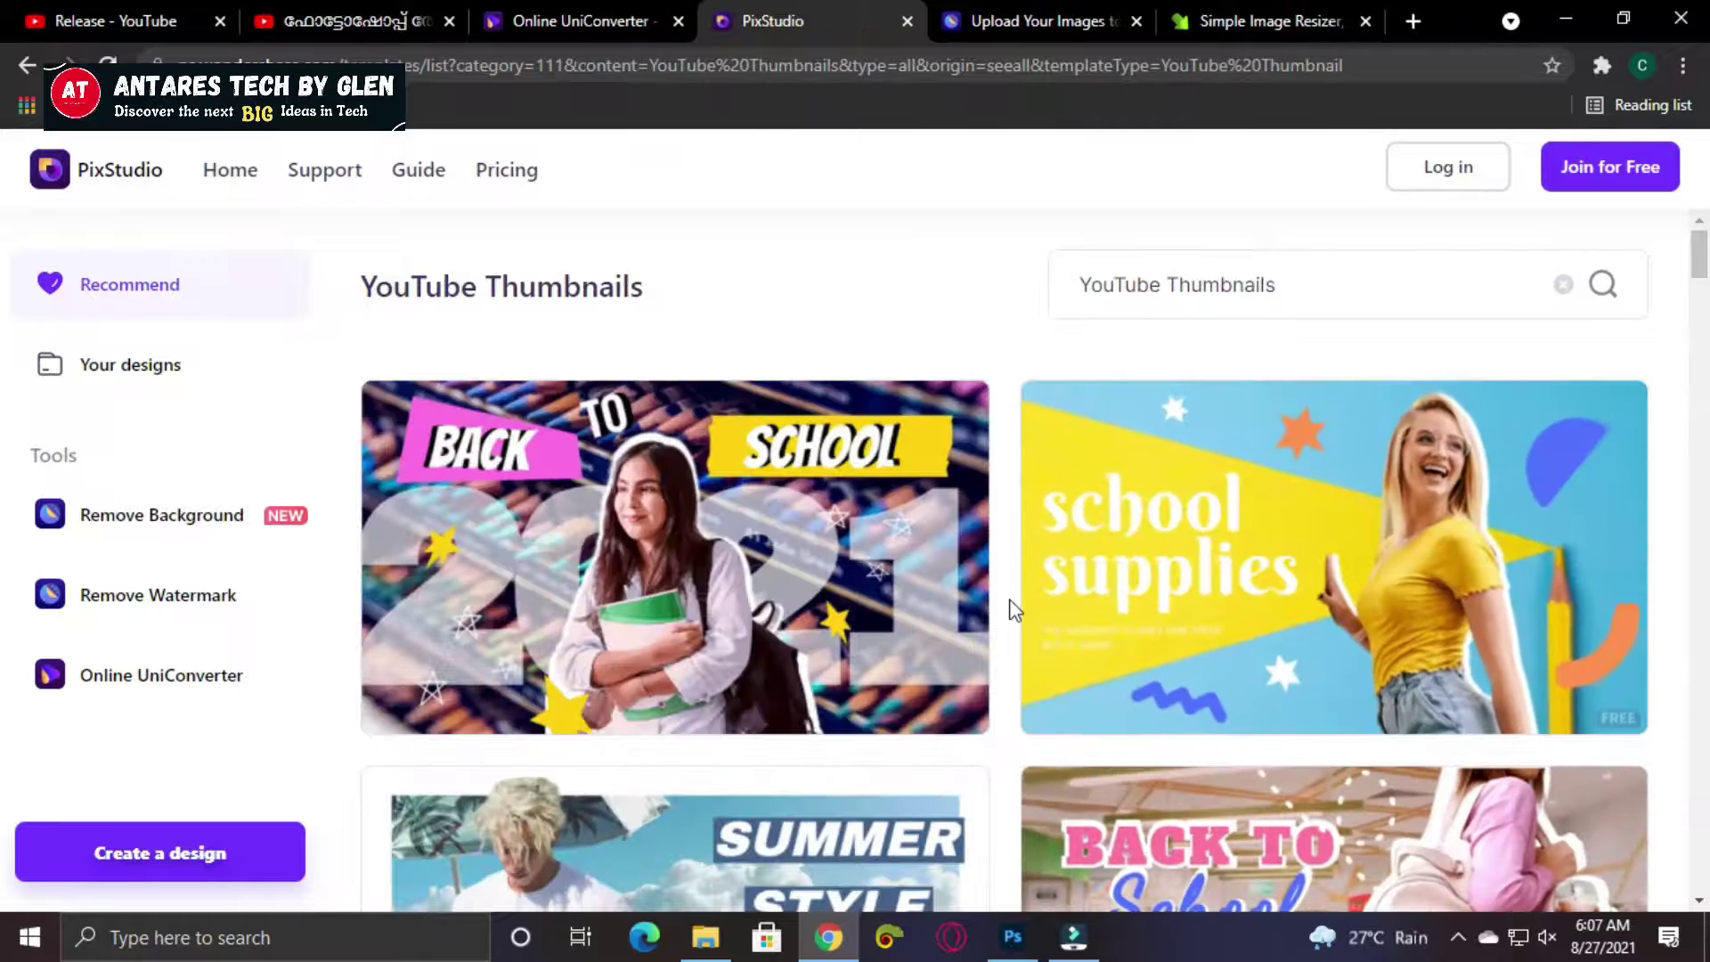
pyautogui.scroll(-4, 1011, 611)
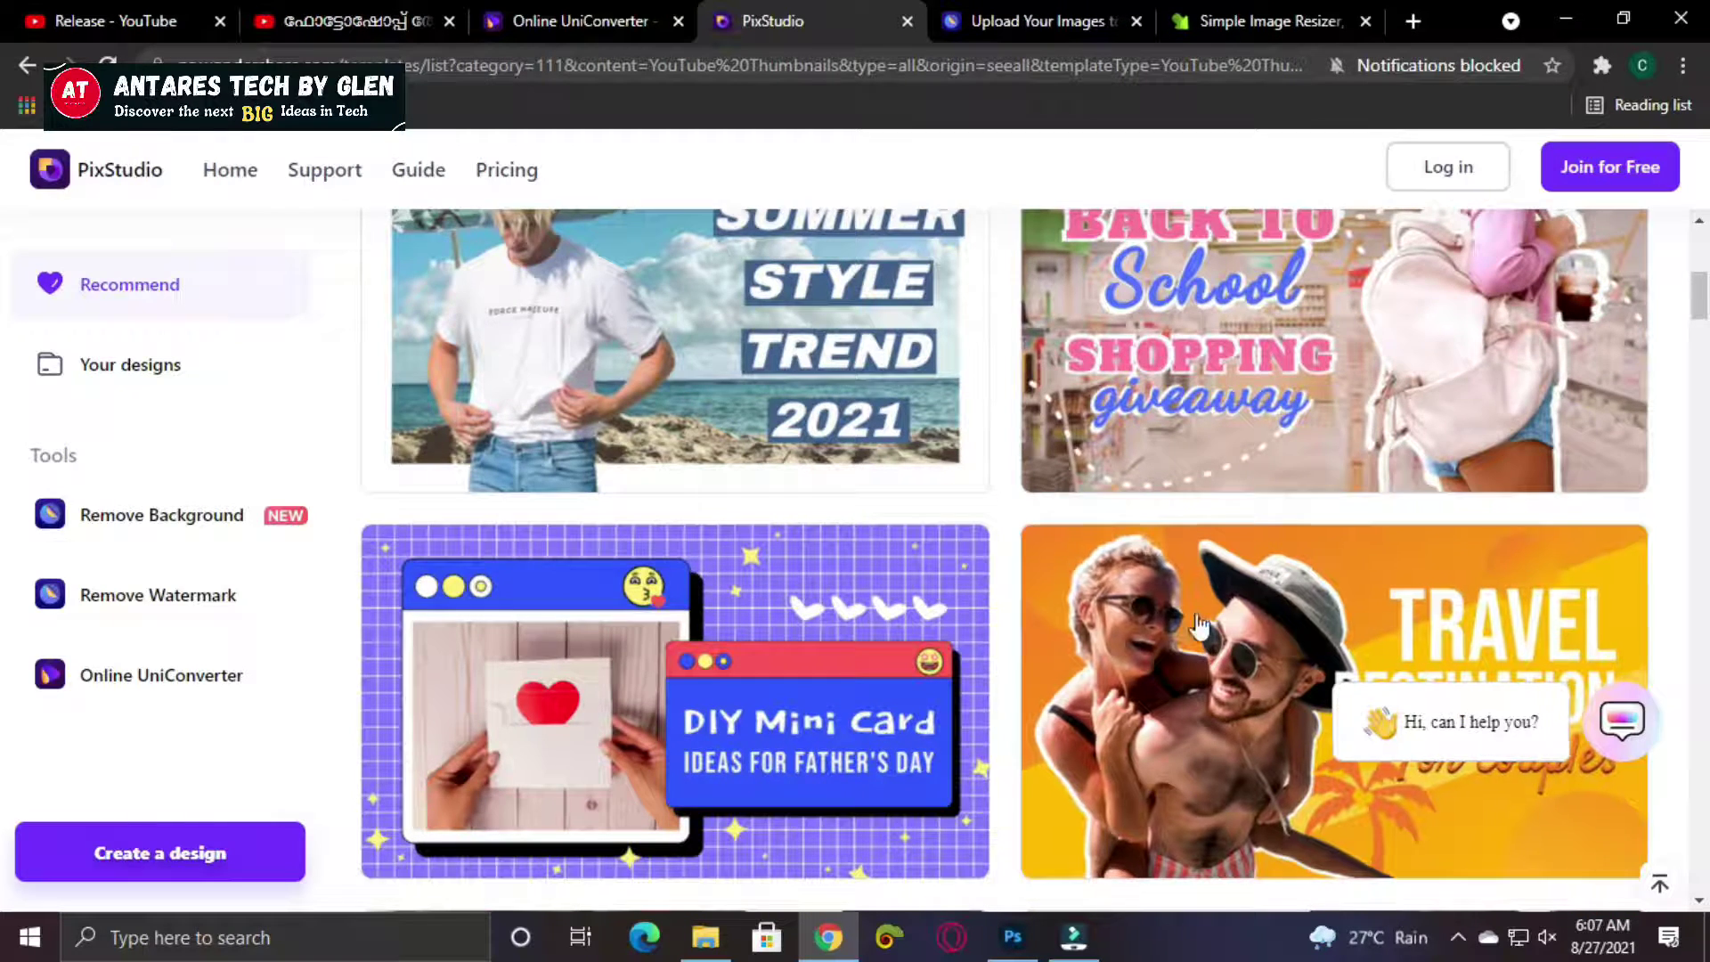
pyautogui.click(1199, 626)
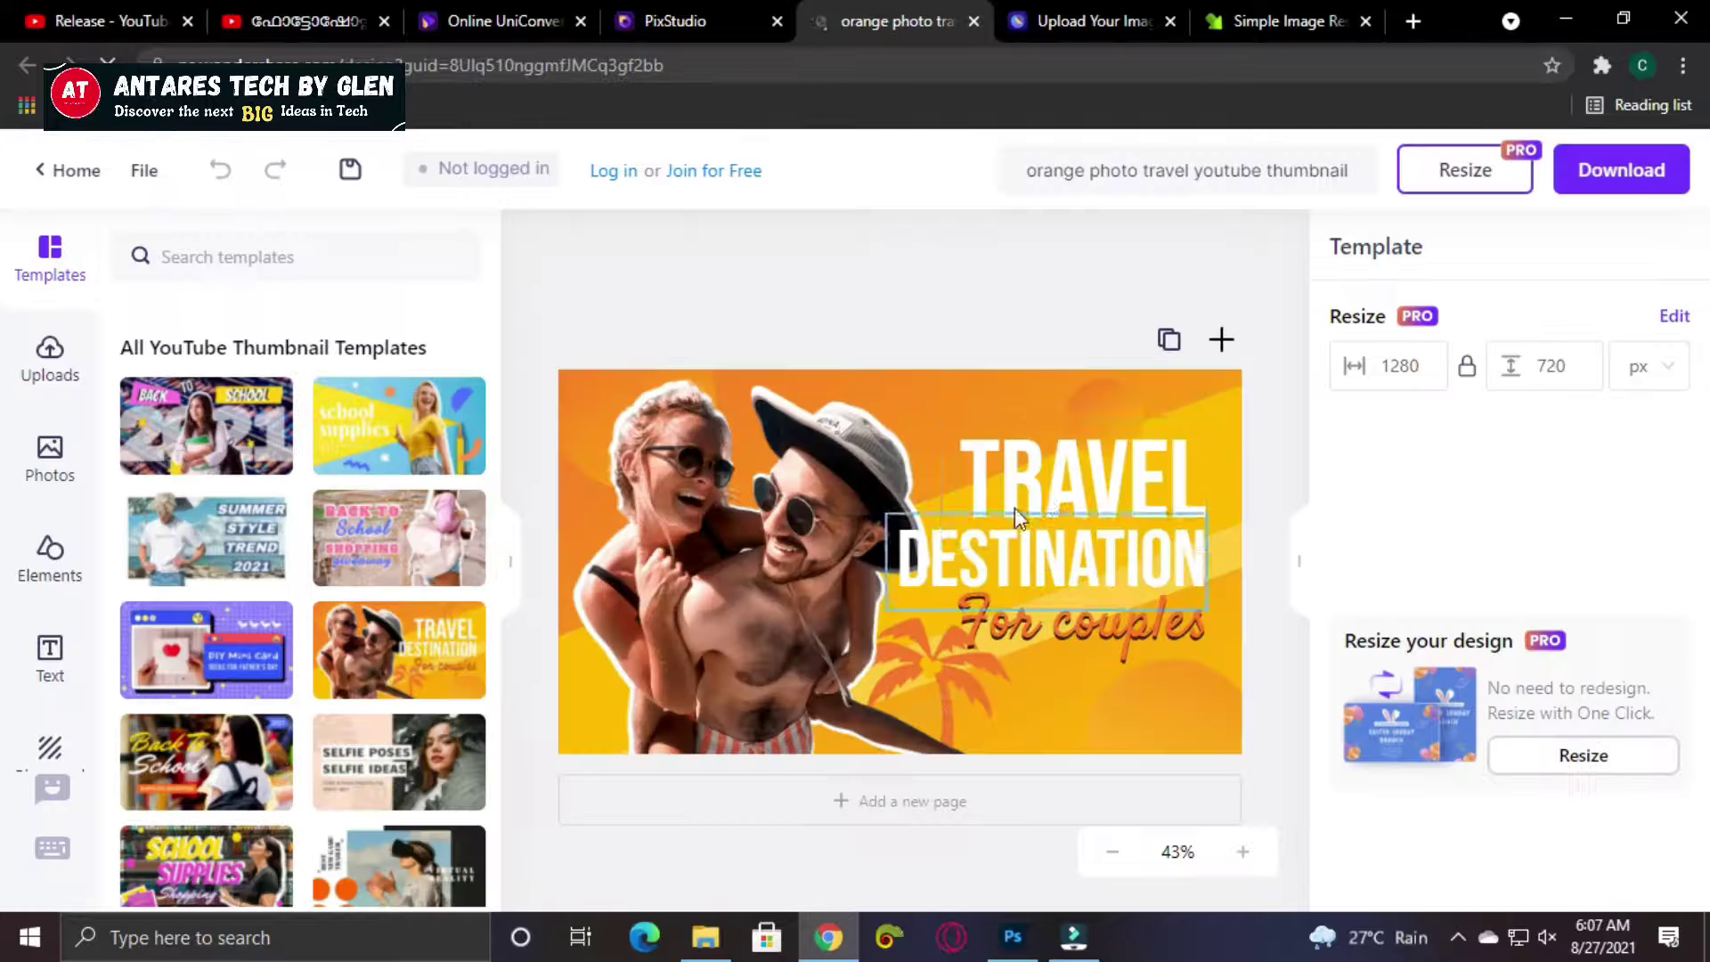
pyautogui.click(1043, 494)
pyautogui.doubleClick(1043, 493)
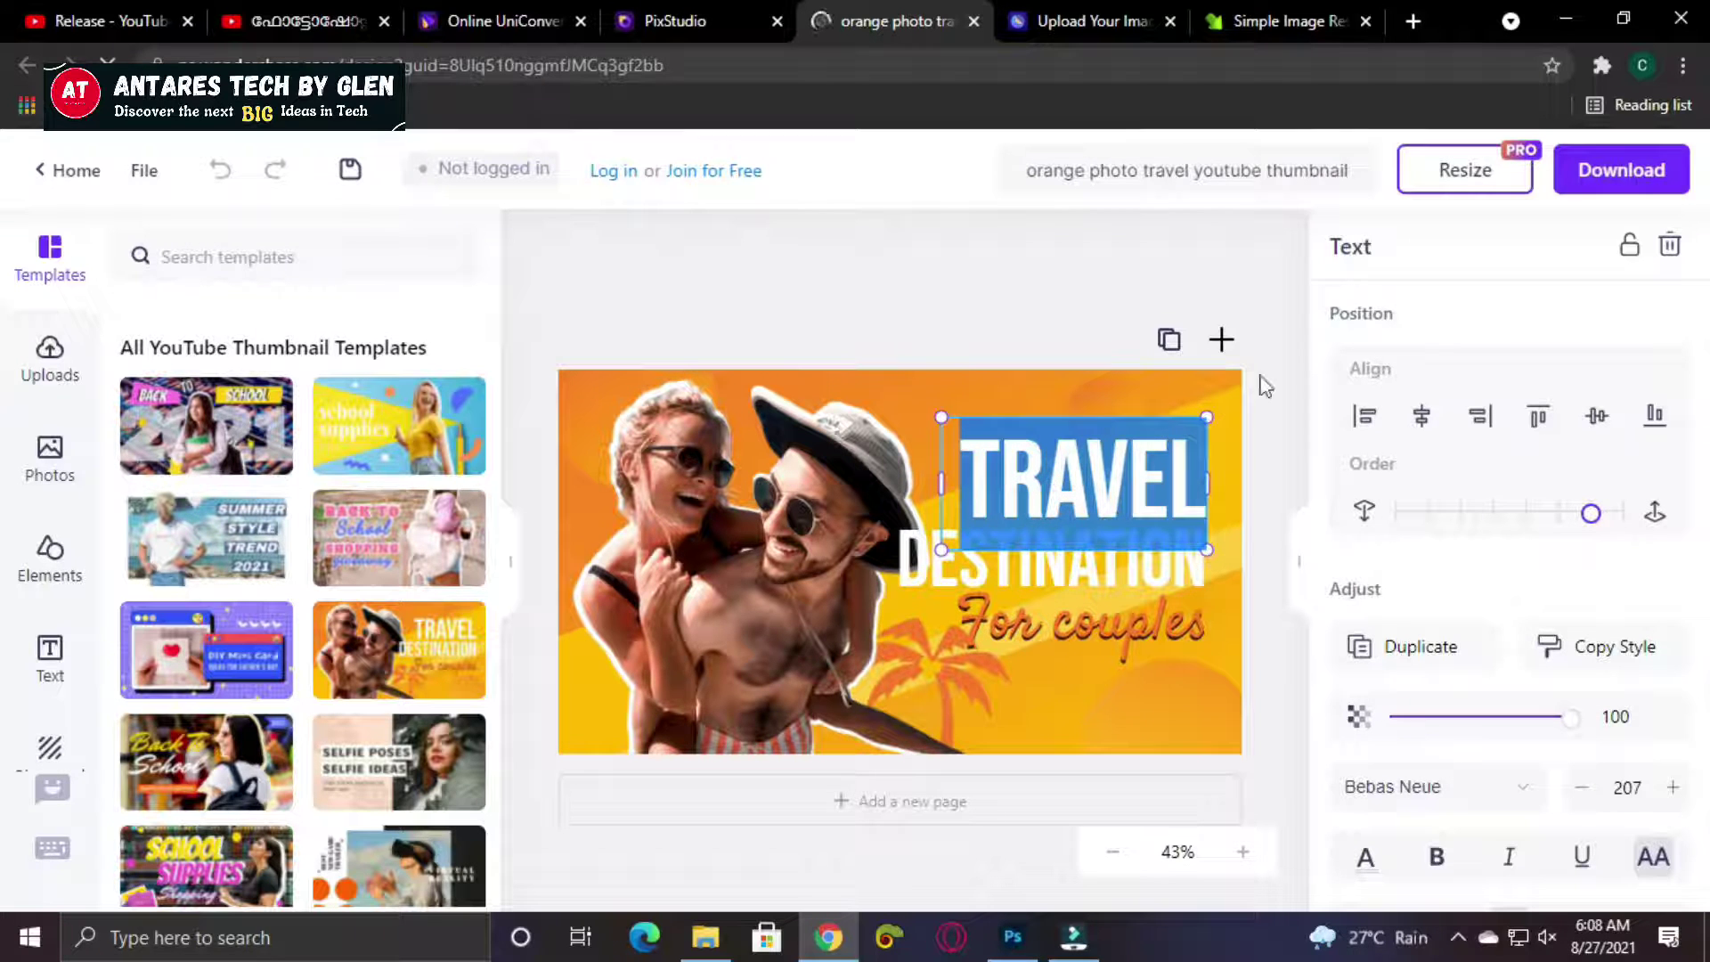
# Open the design's download options, compare the JPG, PNG and PDF settings, and select JPG.
pyautogui.click(1594, 190)
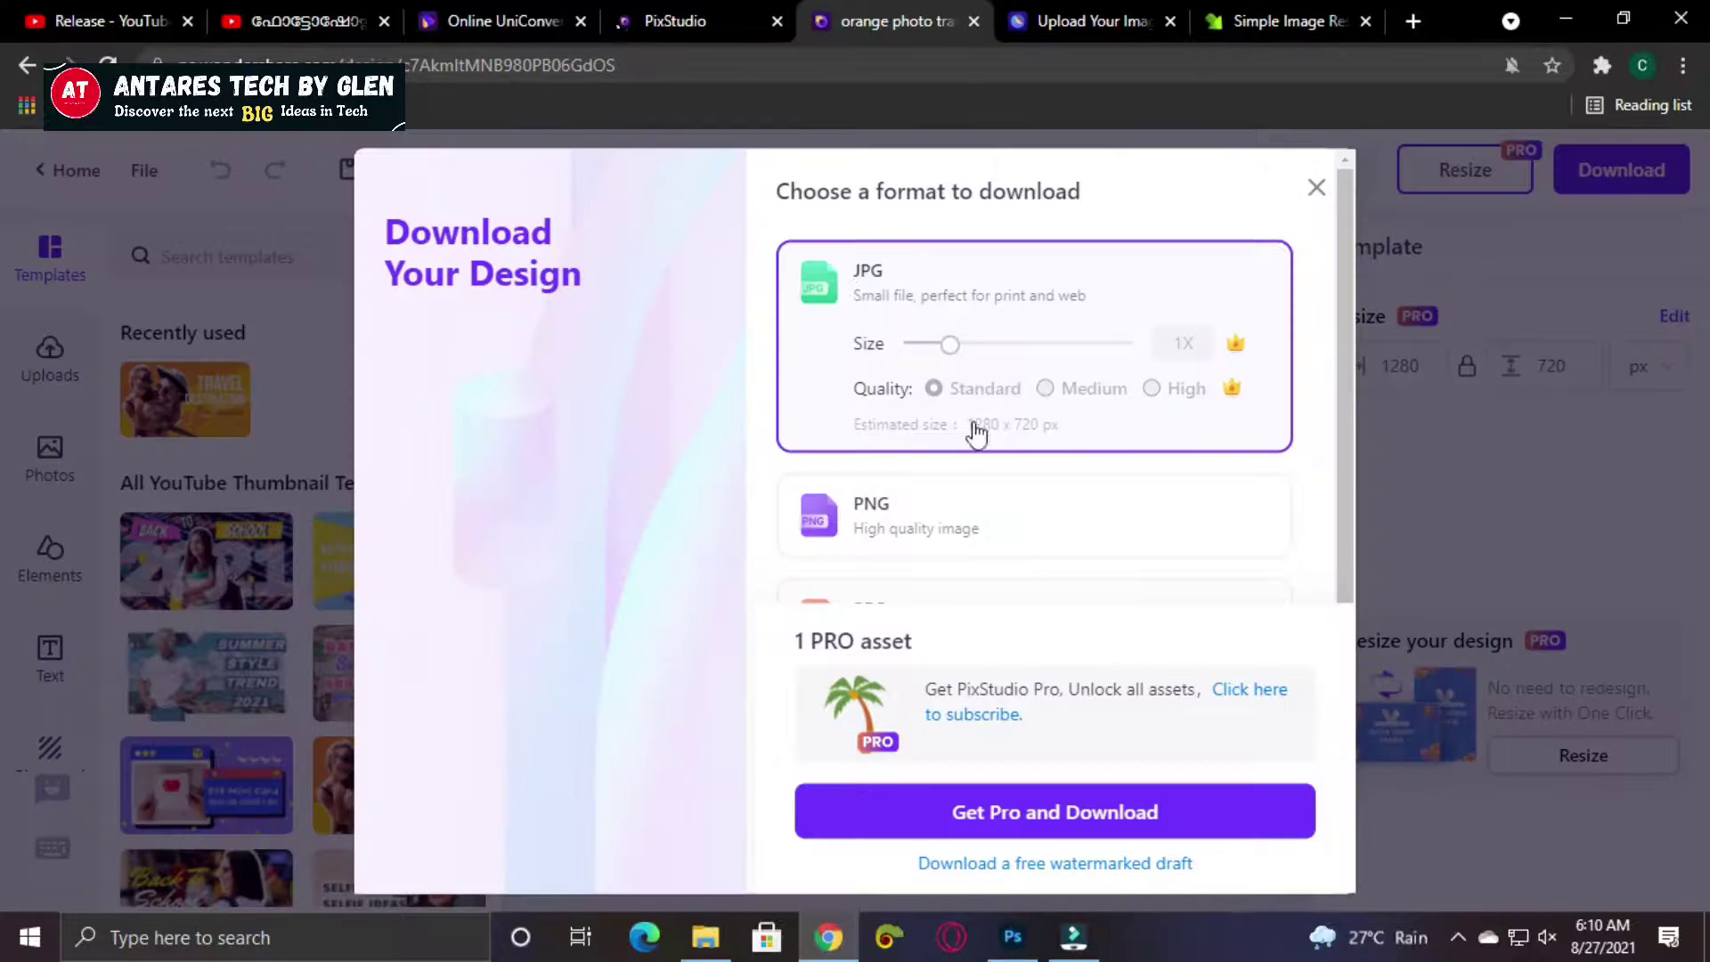
pyautogui.scroll(-1, 962, 499)
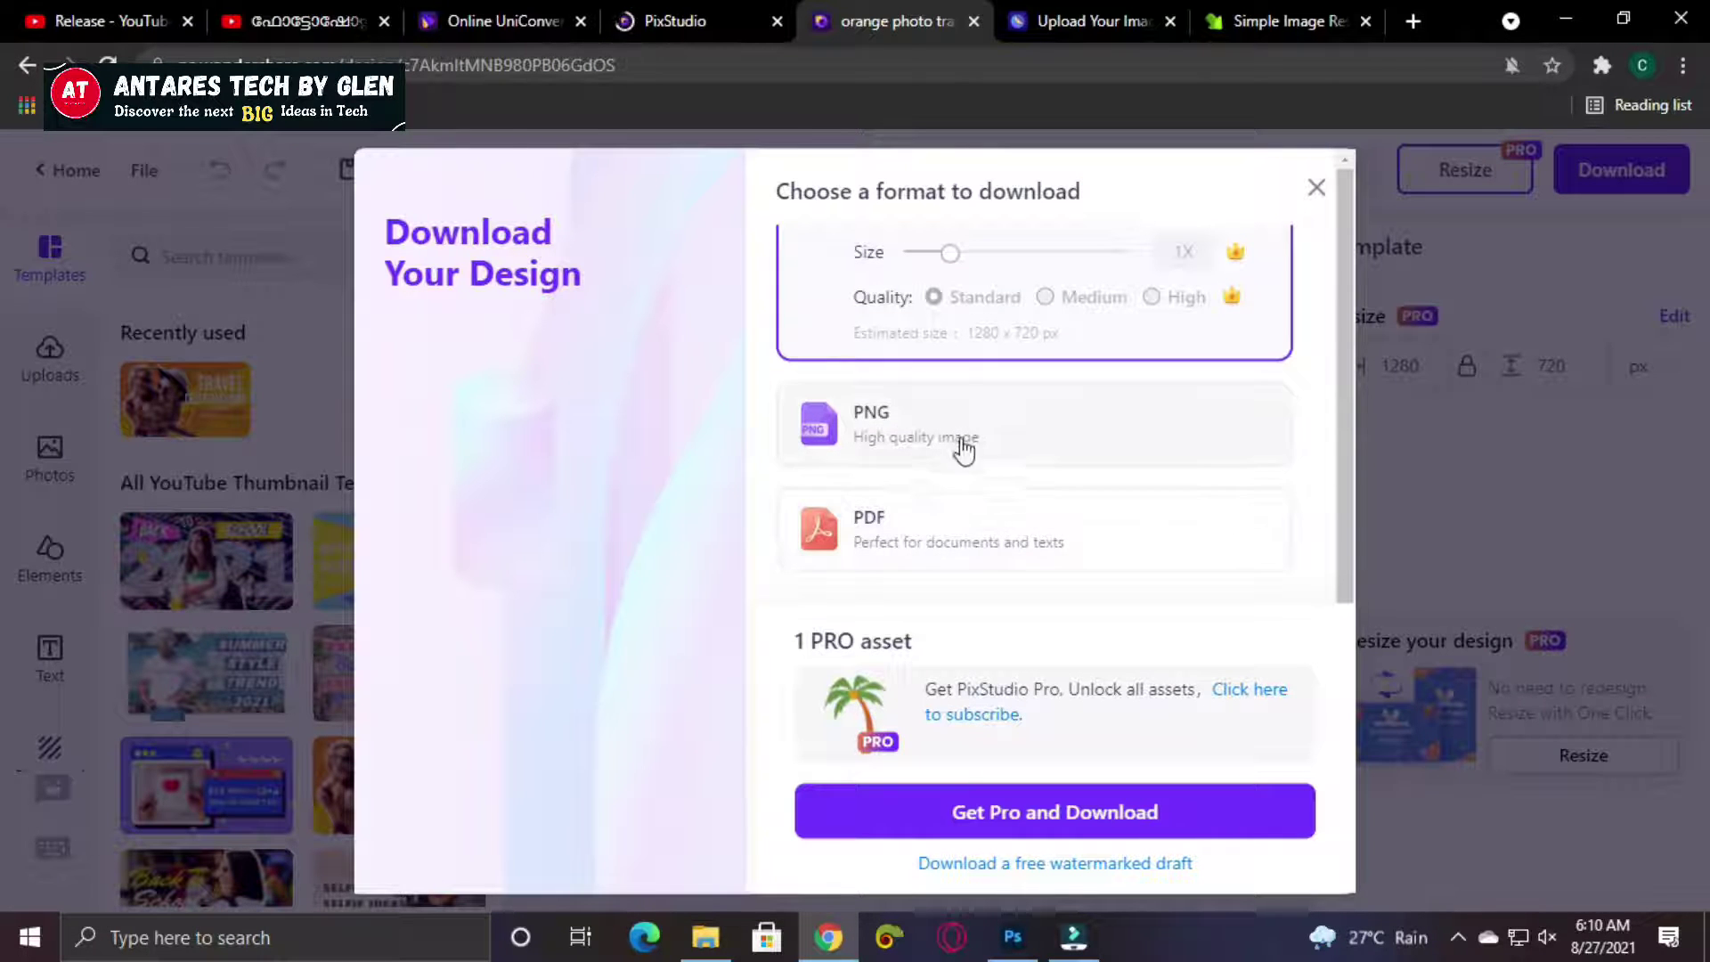
pyautogui.click(1053, 449)
pyautogui.click(965, 307)
pyautogui.click(934, 562)
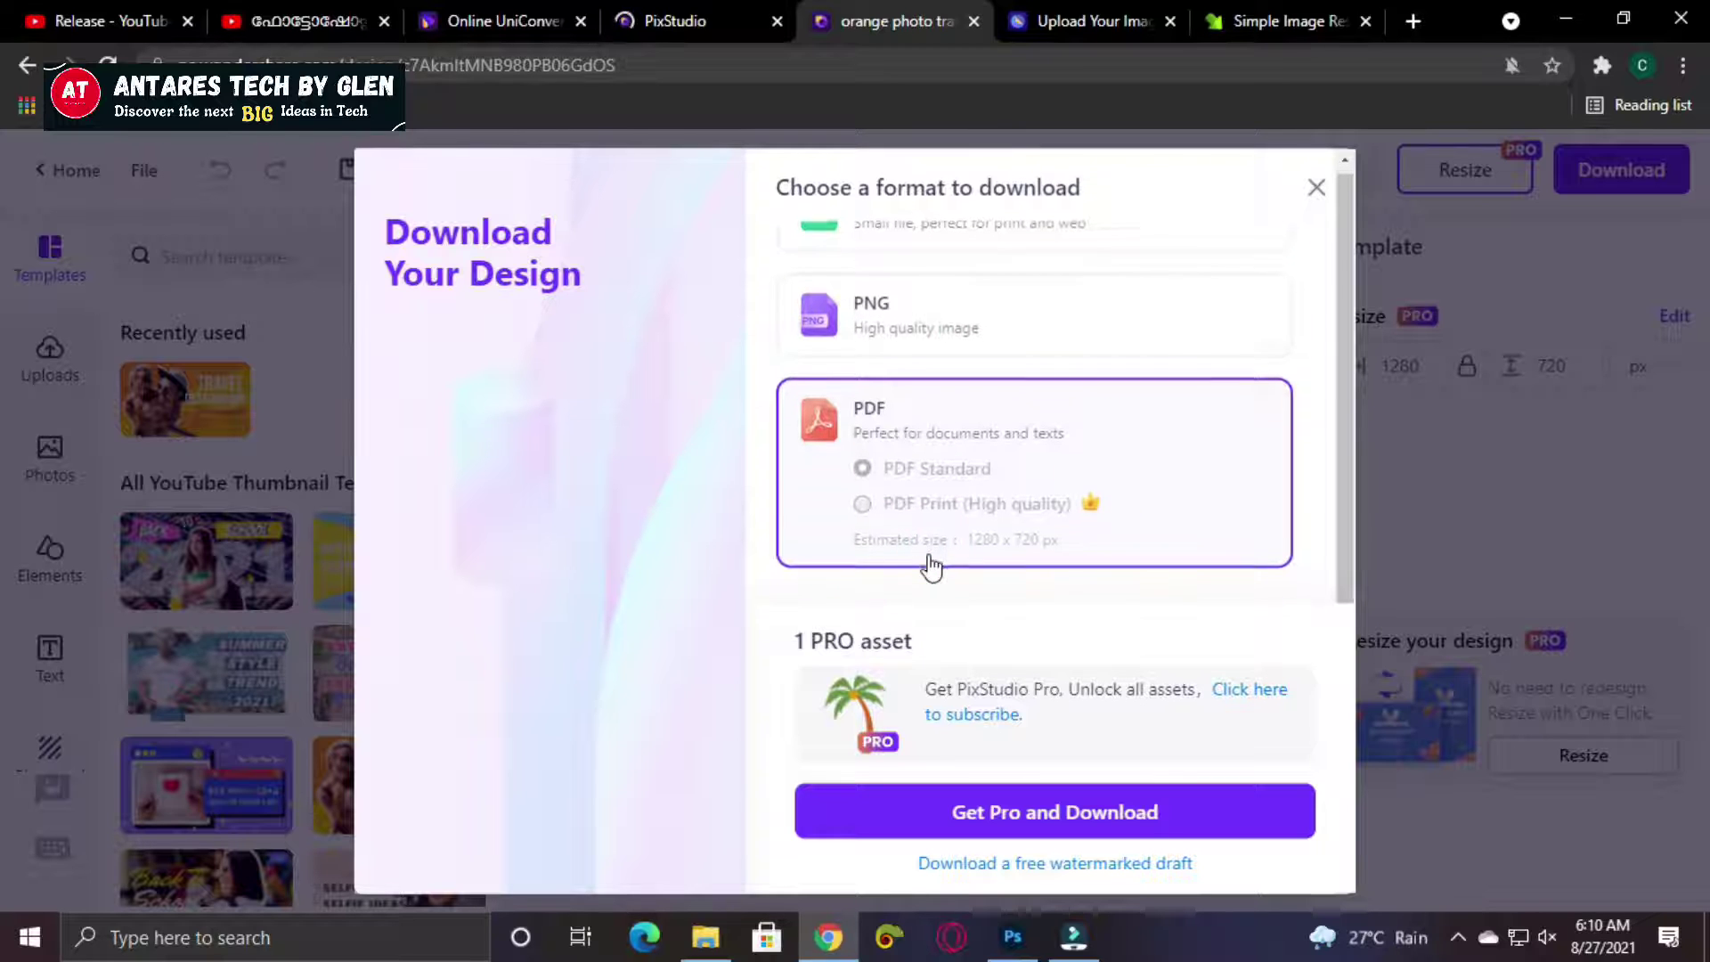
pyautogui.scroll(1, 944, 356)
pyautogui.click(1006, 301)
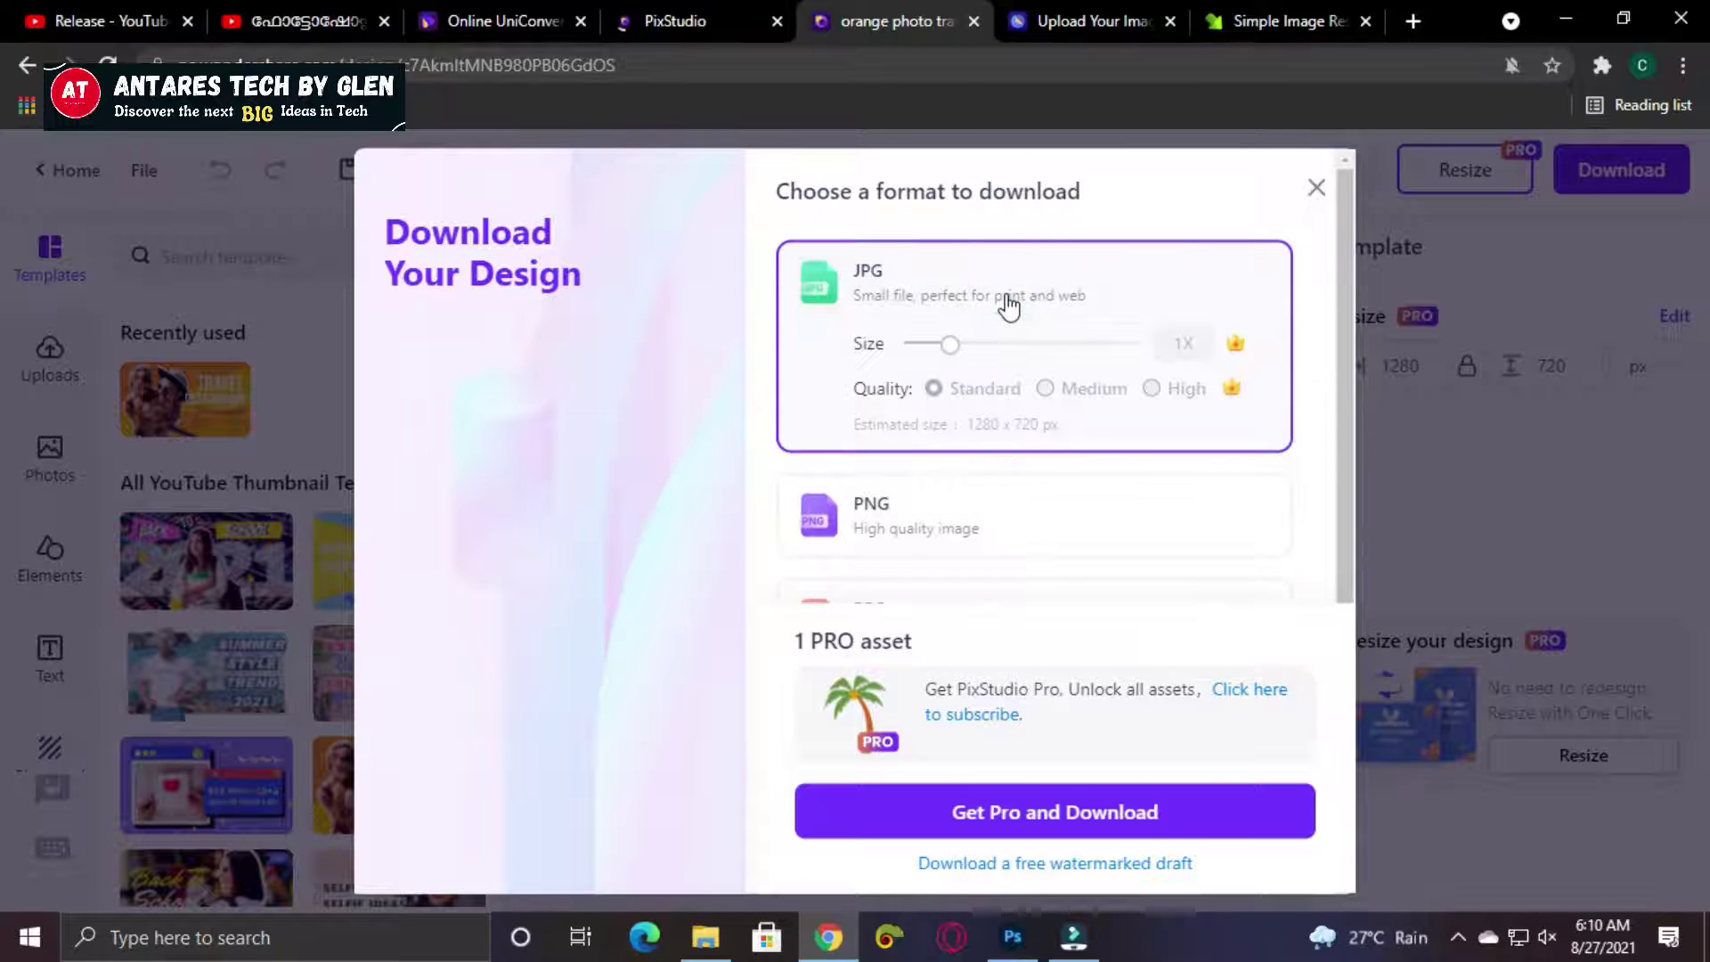
# Try to change the JPG download size, and dismiss the PixStudio Pro trial offer.
pyautogui.click(949, 344)
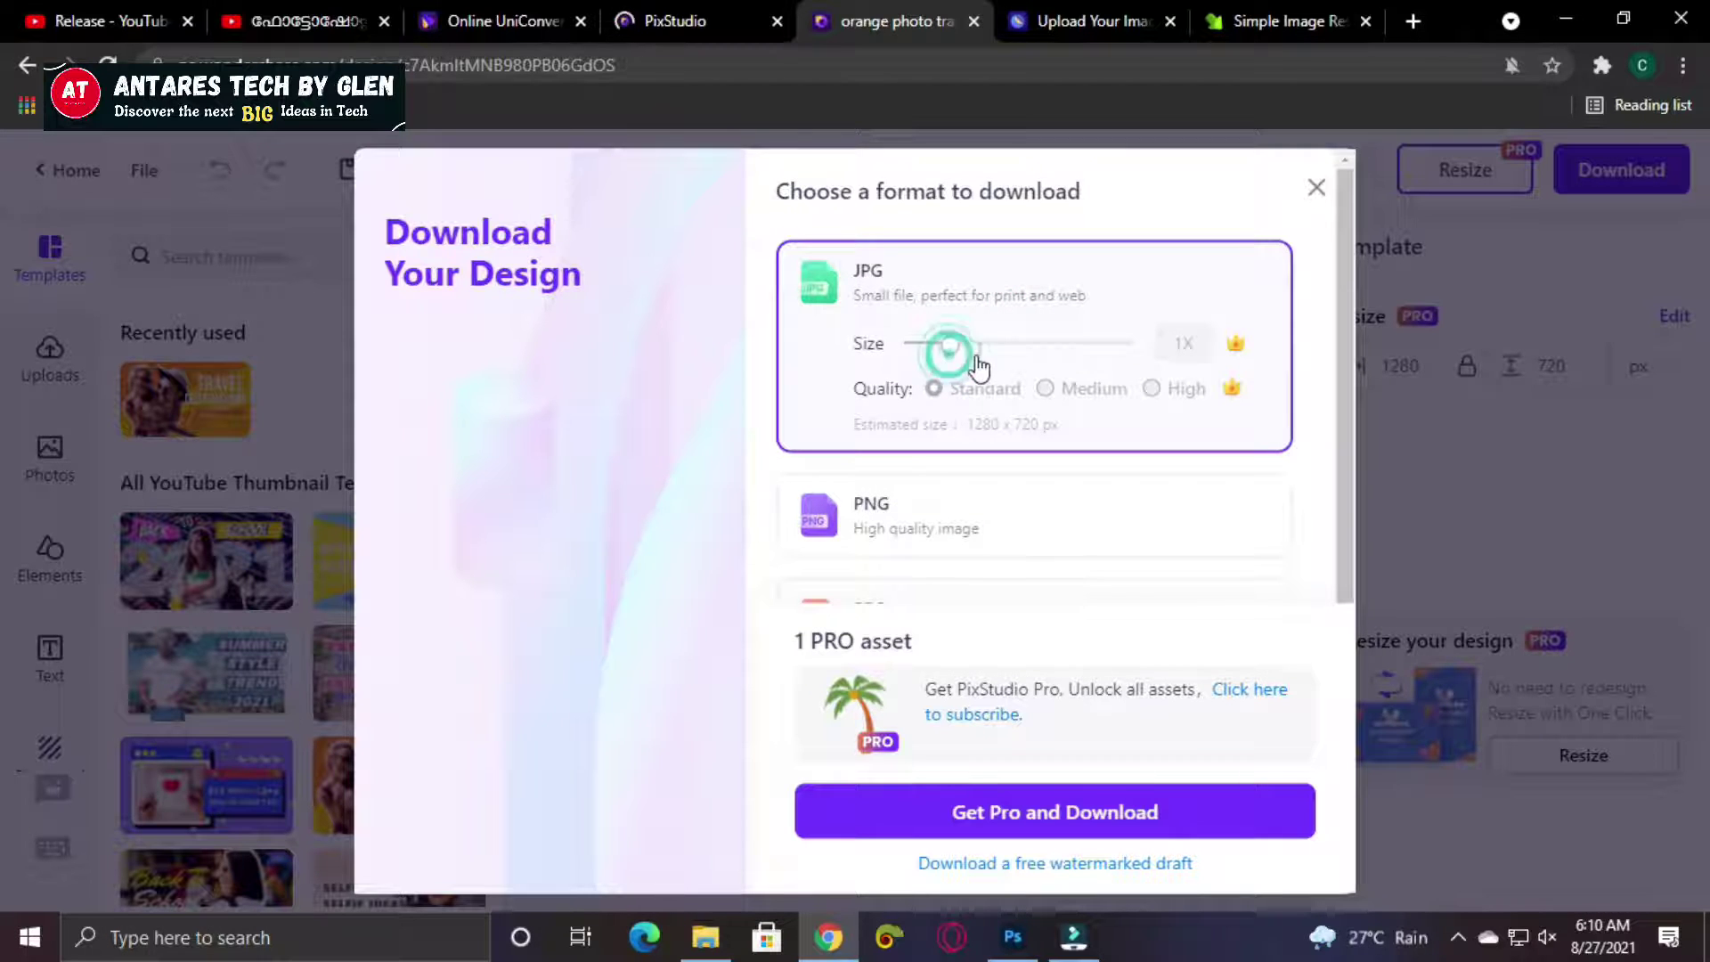
pyautogui.click(950, 343)
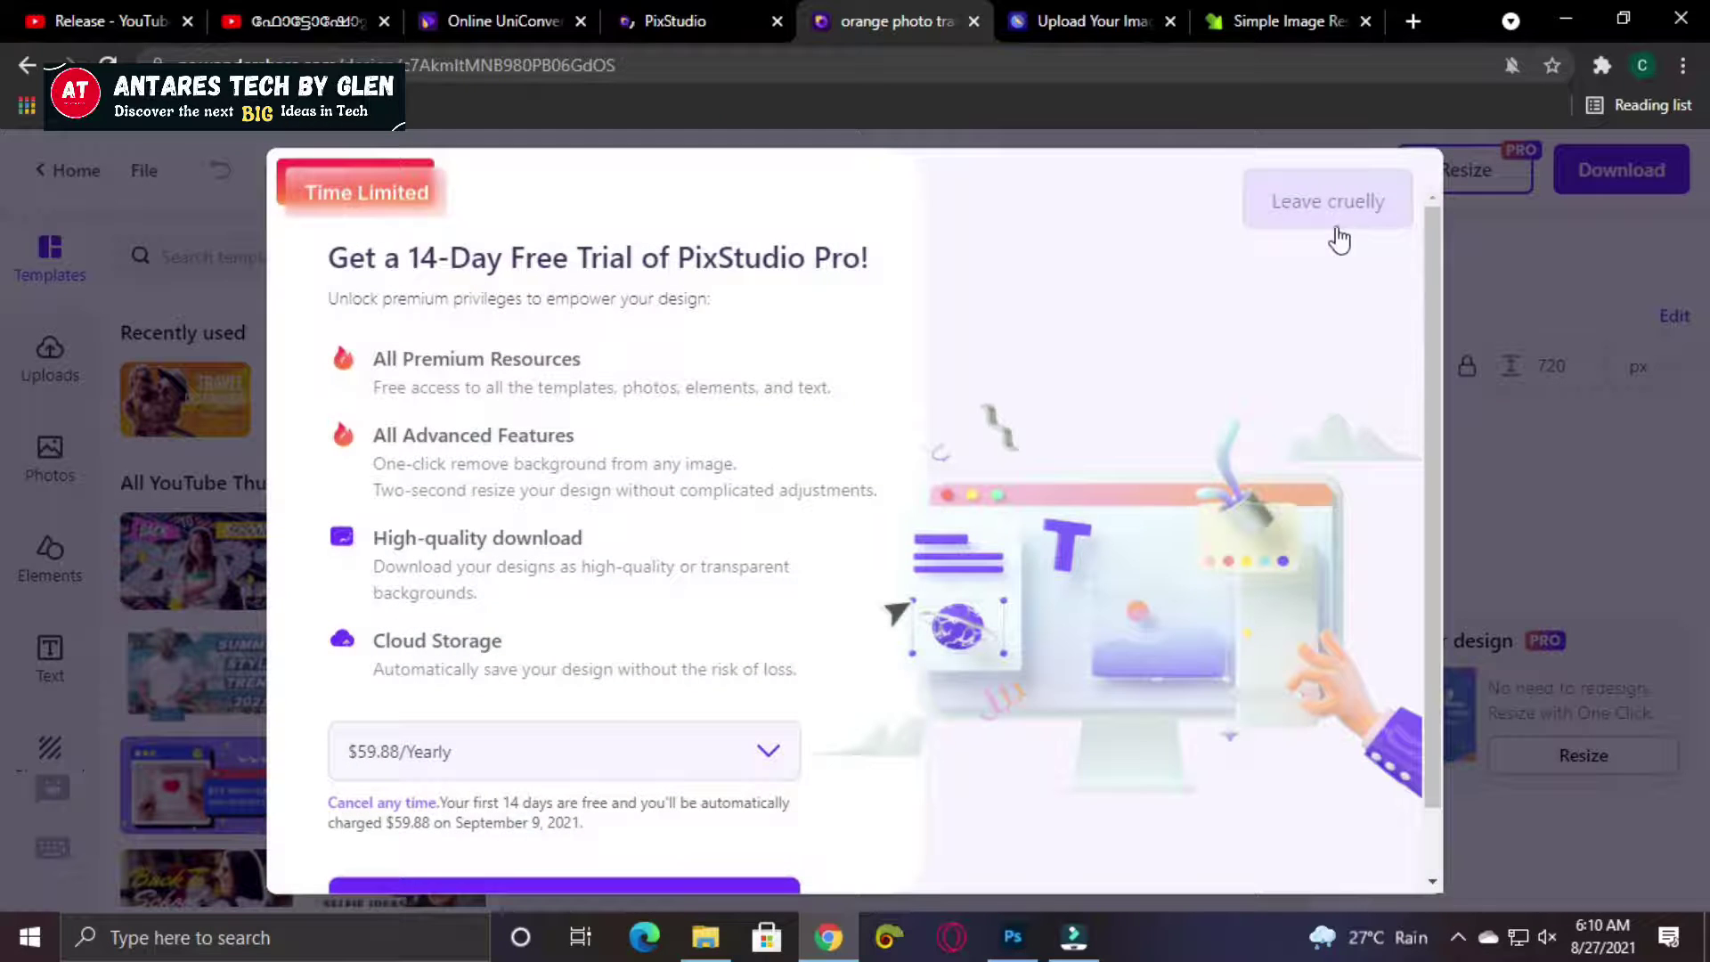
pyautogui.scroll(-1, 901, 712)
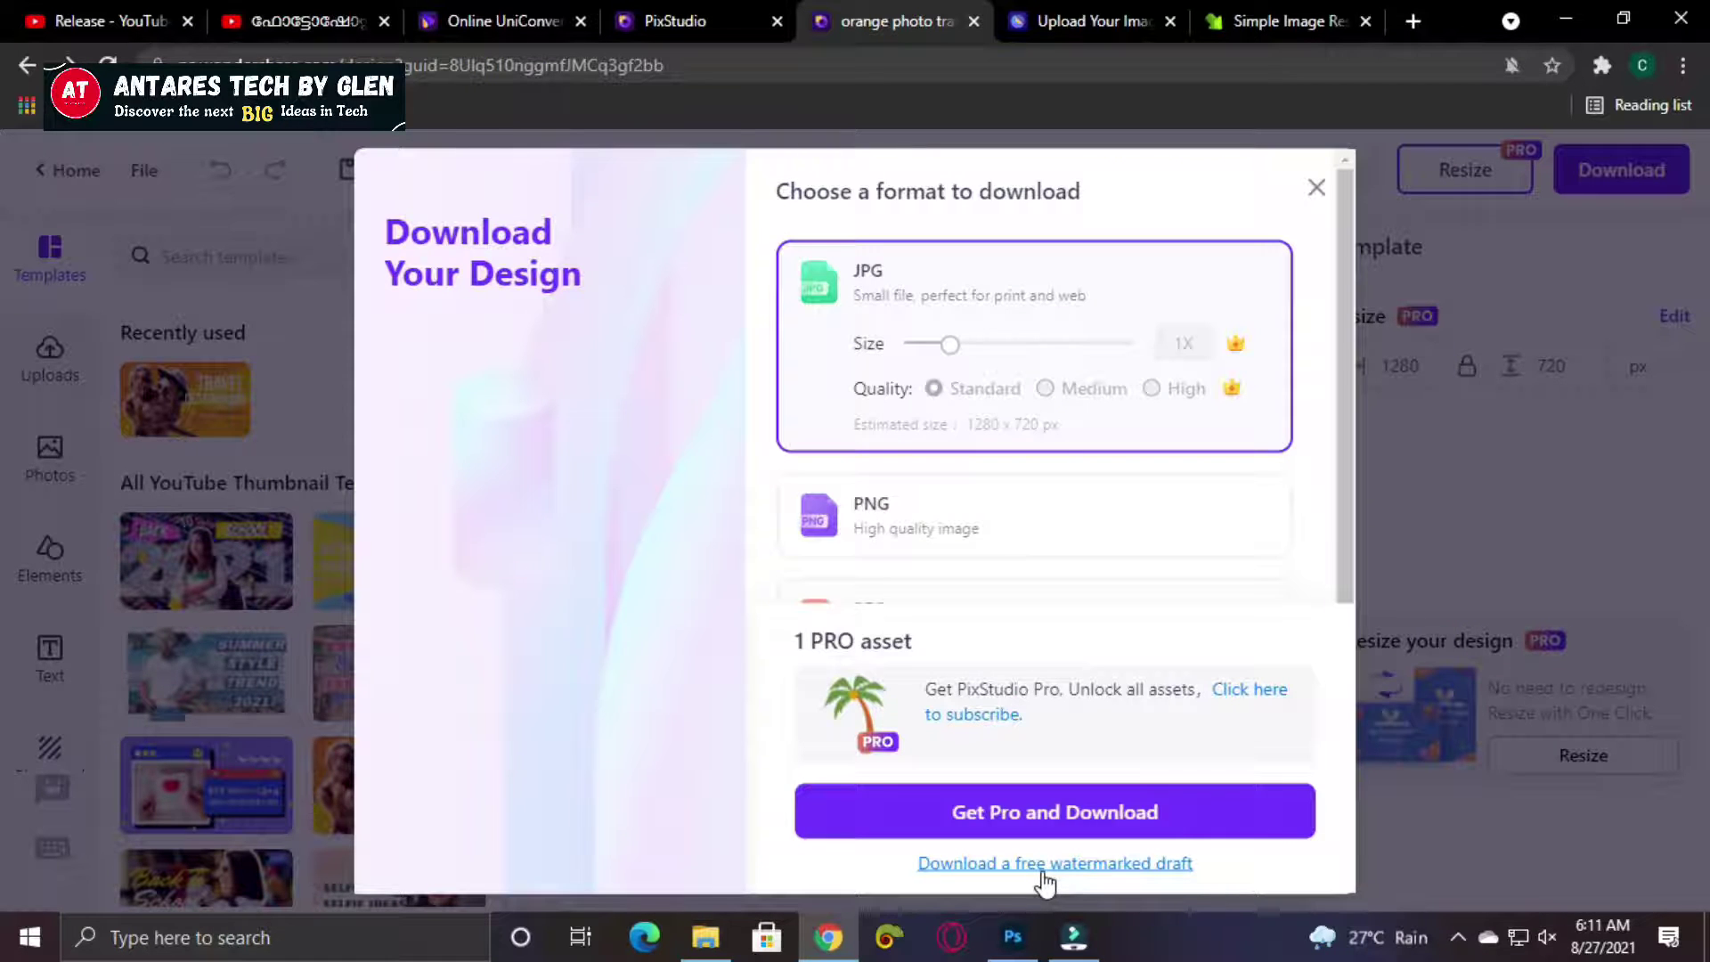
# Download the free watermarked draft of the travel thumbnail as JPG and open it in the photo viewer.
pyautogui.click(1042, 868)
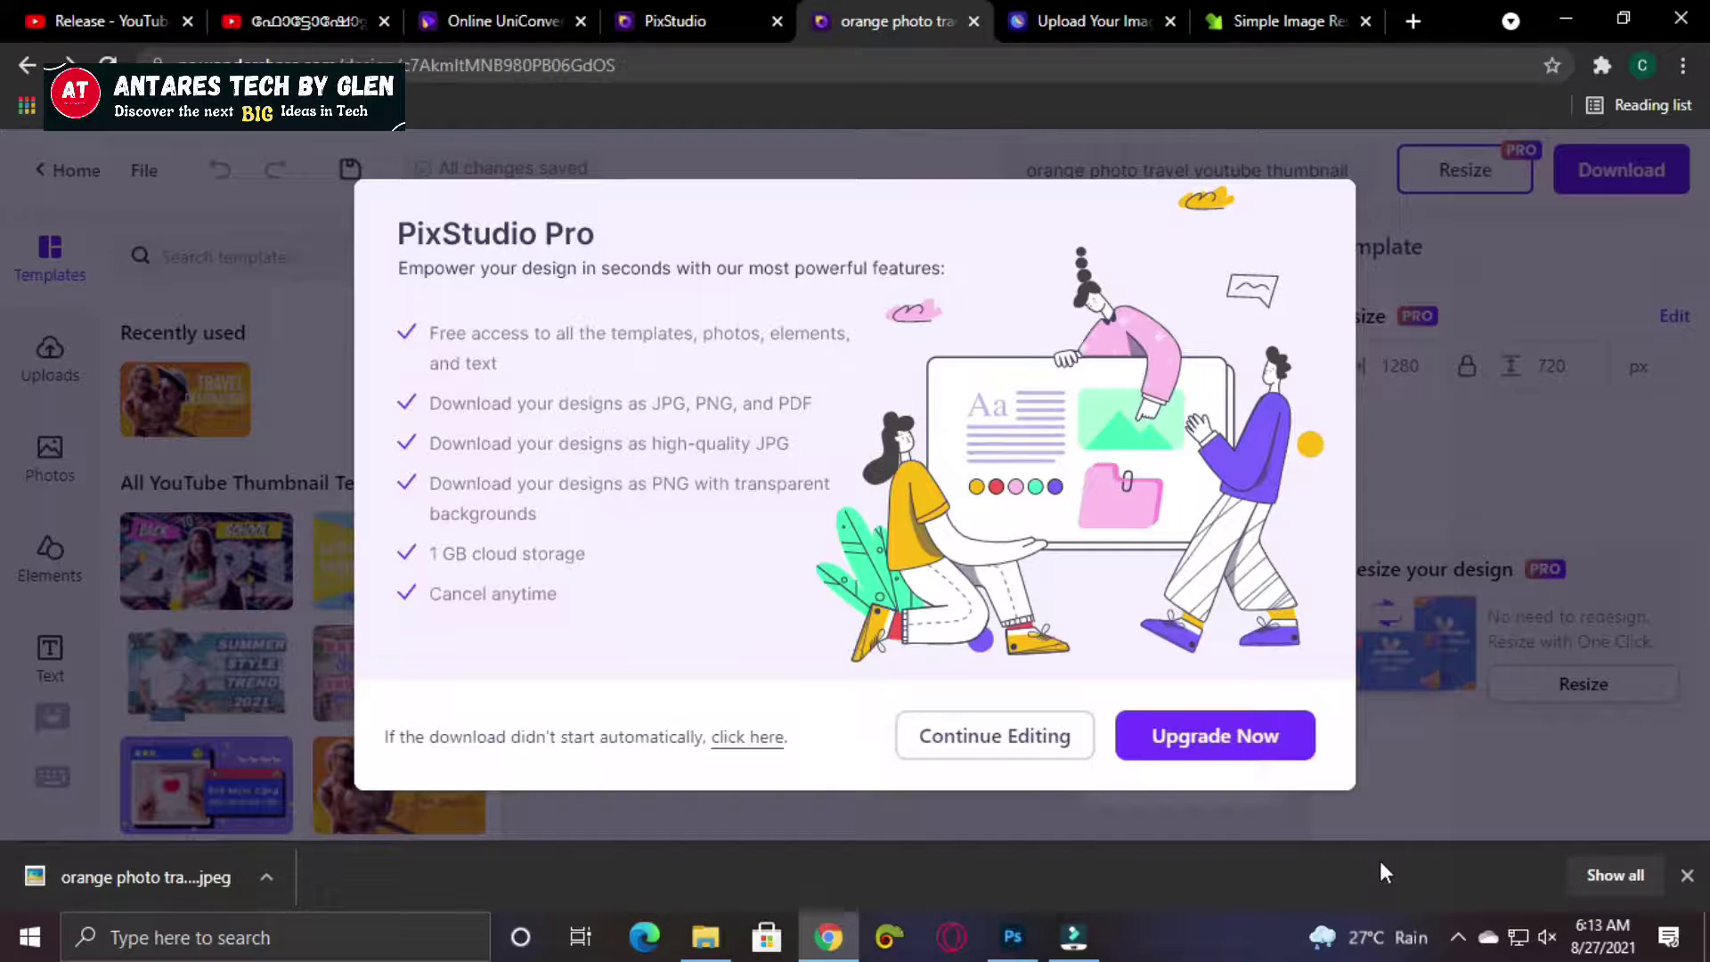
pyautogui.click(171, 886)
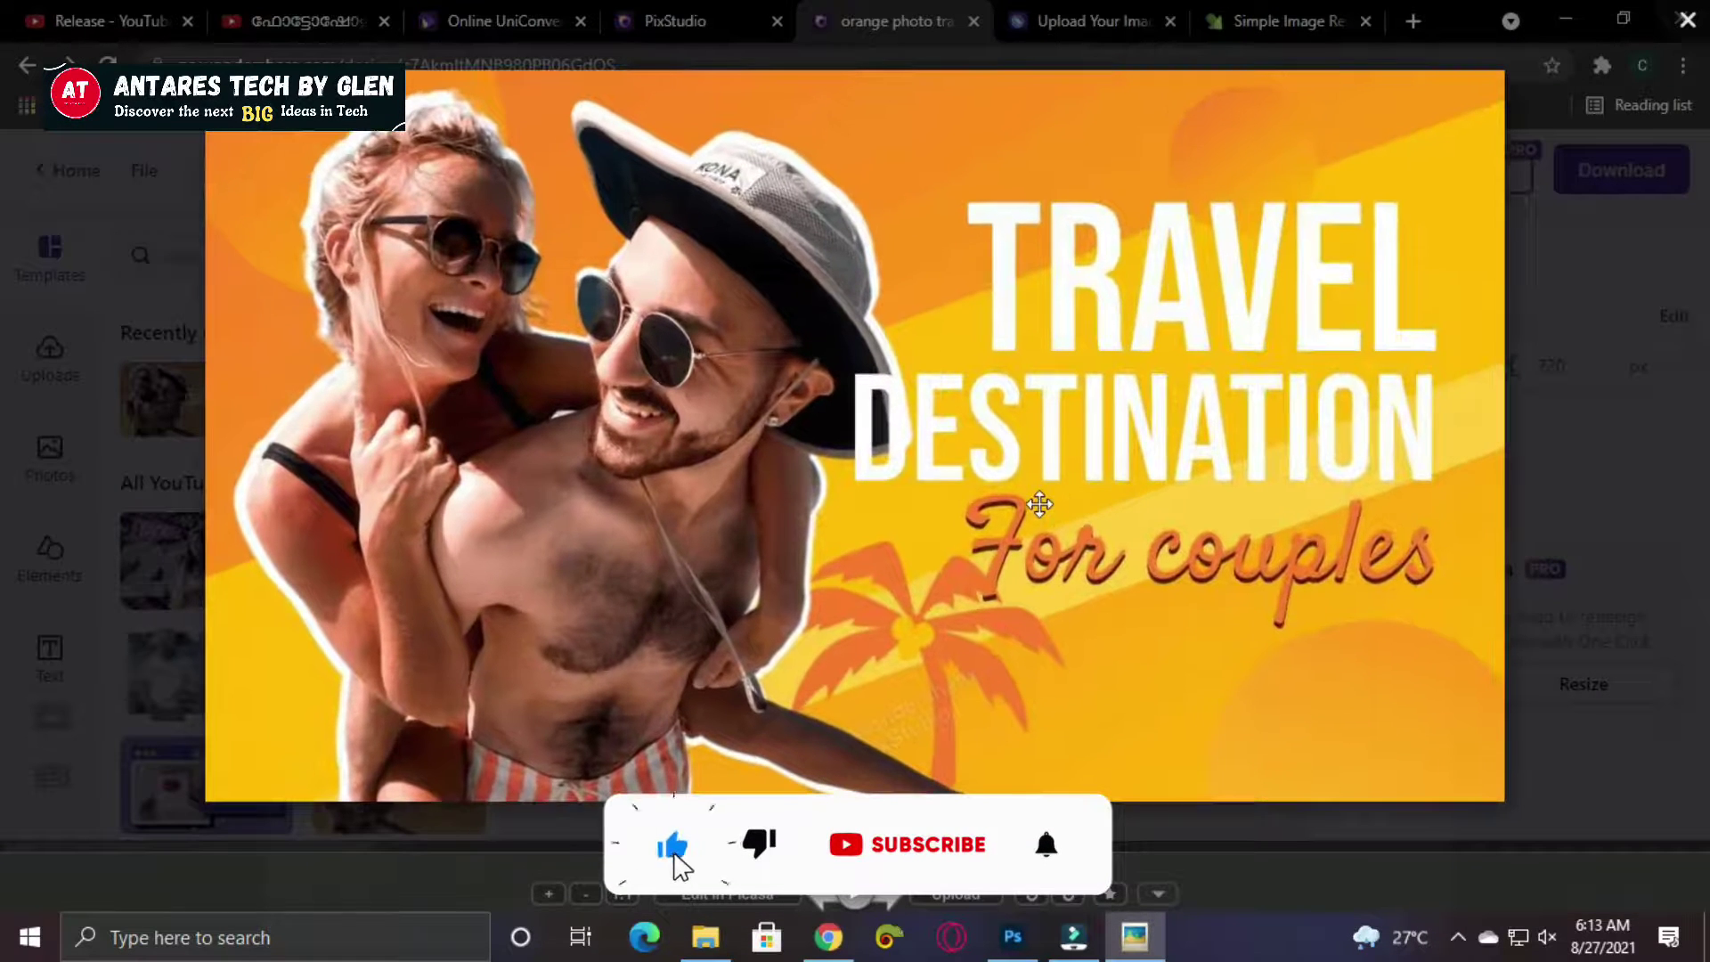
# Inspect the downloaded travel thumbnail at several zoom levels, including the area around the palm tree, and close the viewer.
pyautogui.scroll(-3, 1040, 504)
pyautogui.moveTo(975, 397); pyautogui.dragTo(645, 324)
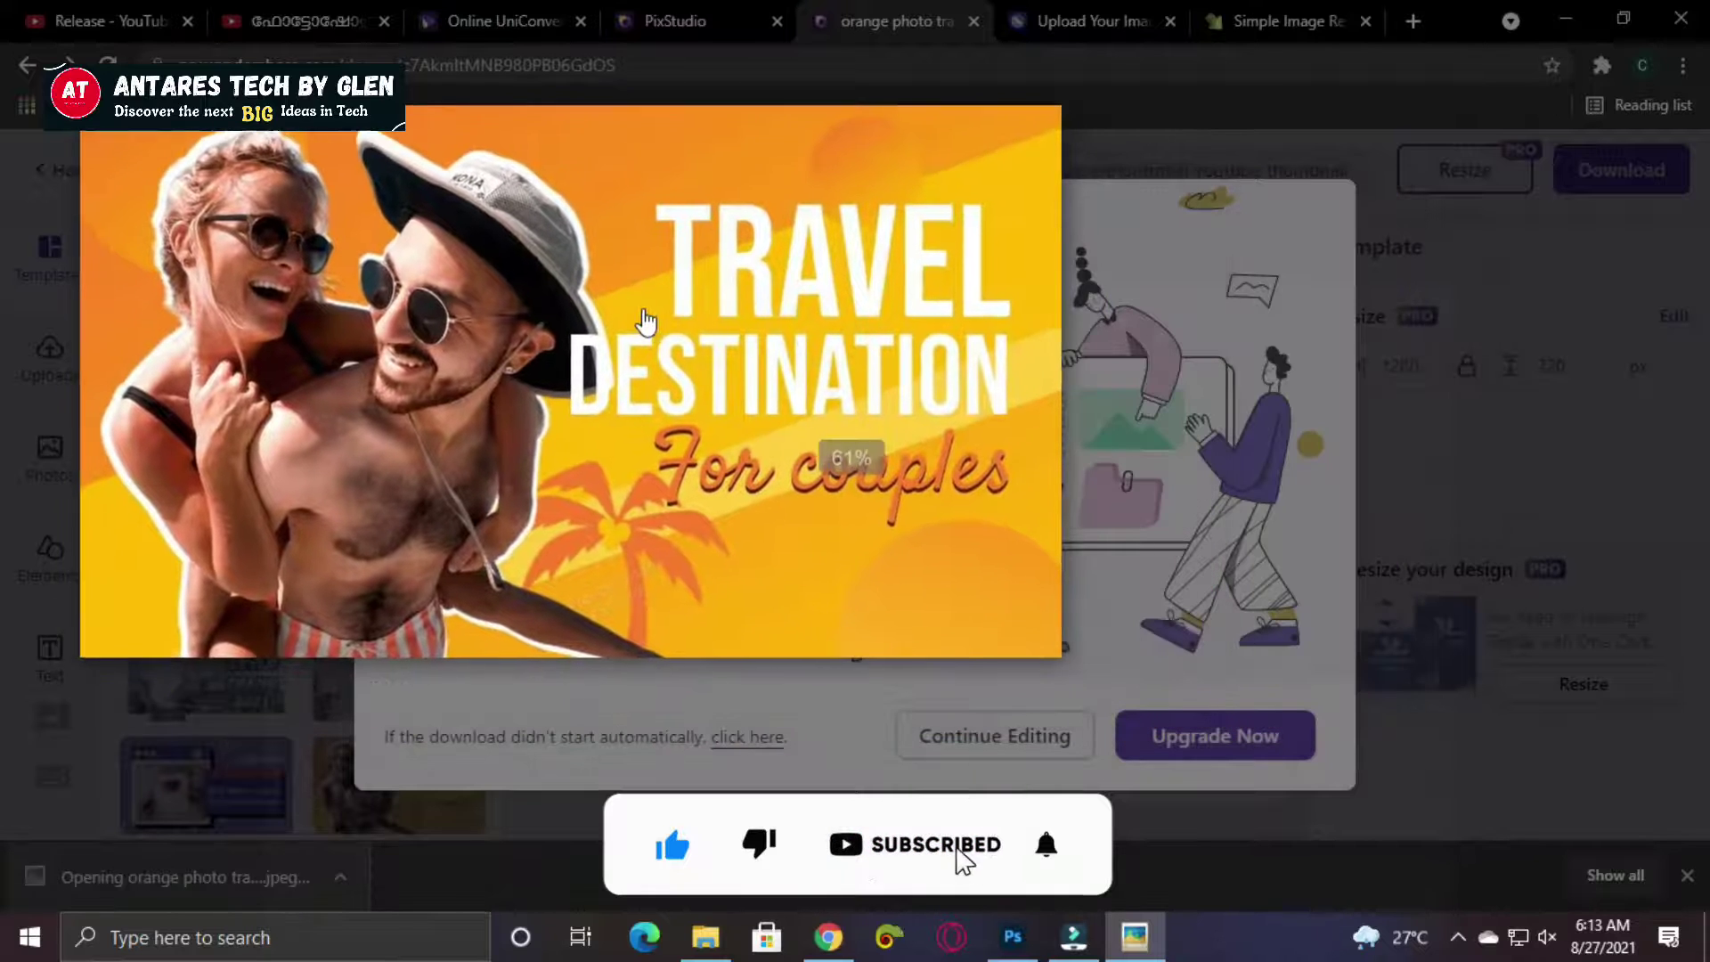
pyautogui.scroll(3, 642, 308)
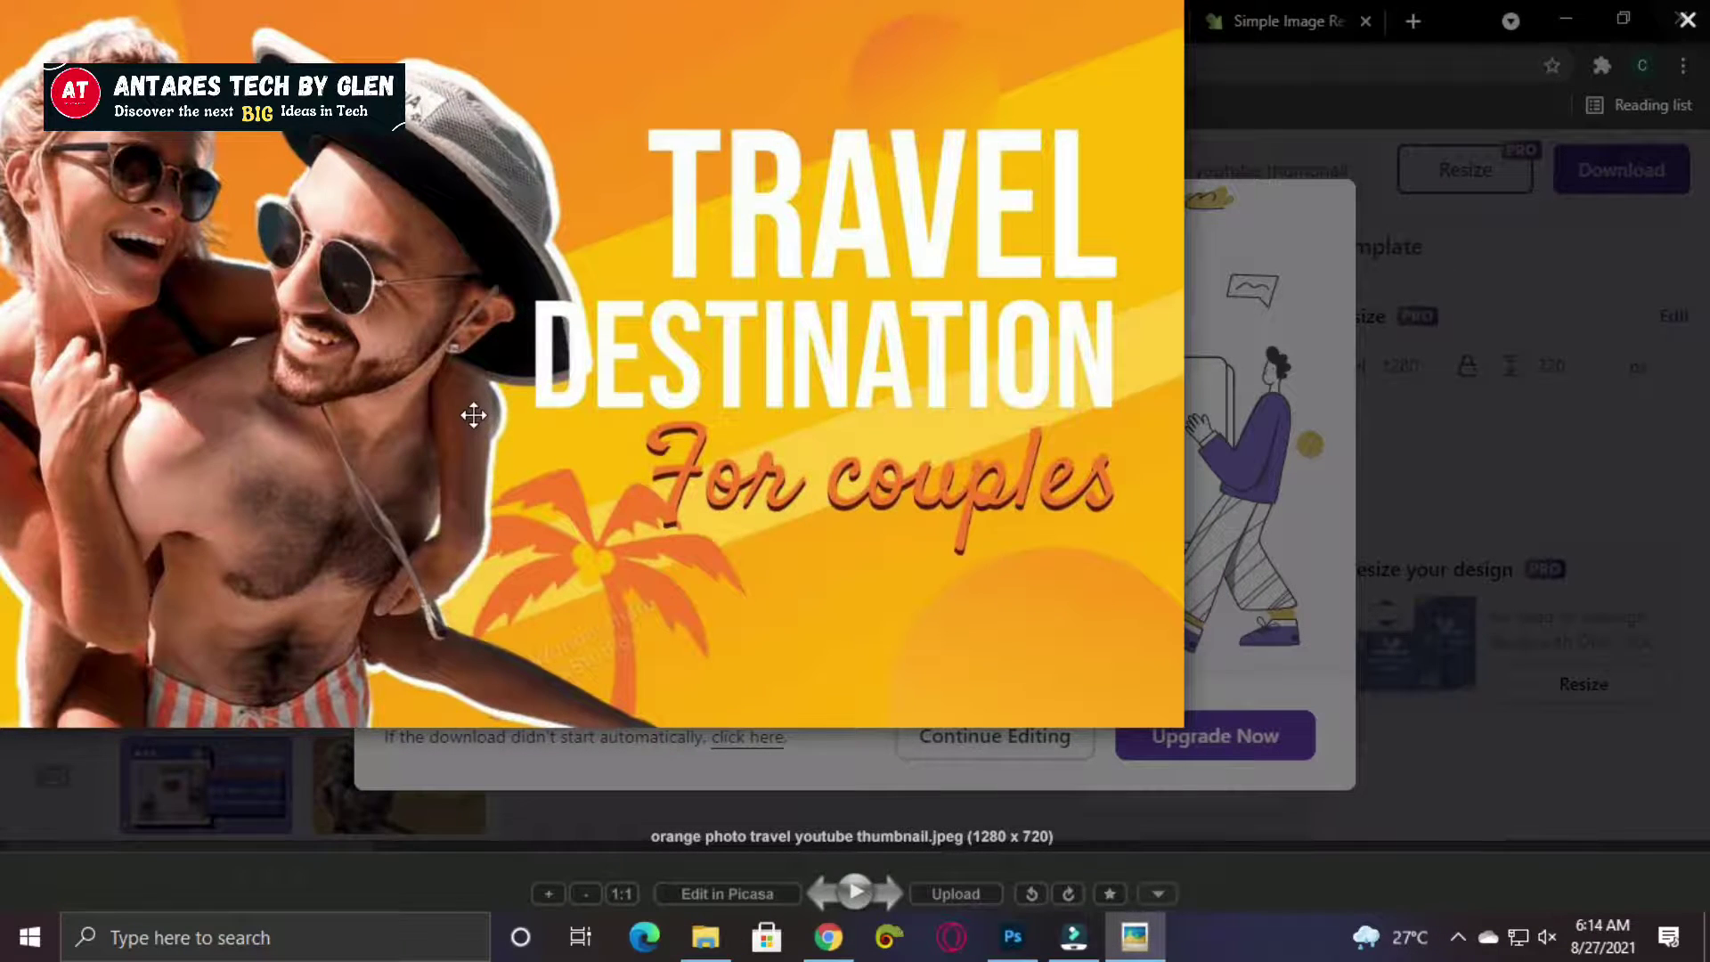
pyautogui.scroll(-2, 473, 415)
pyautogui.moveTo(477, 409); pyautogui.dragTo(480, 371)
pyautogui.scroll(2, 591, 565)
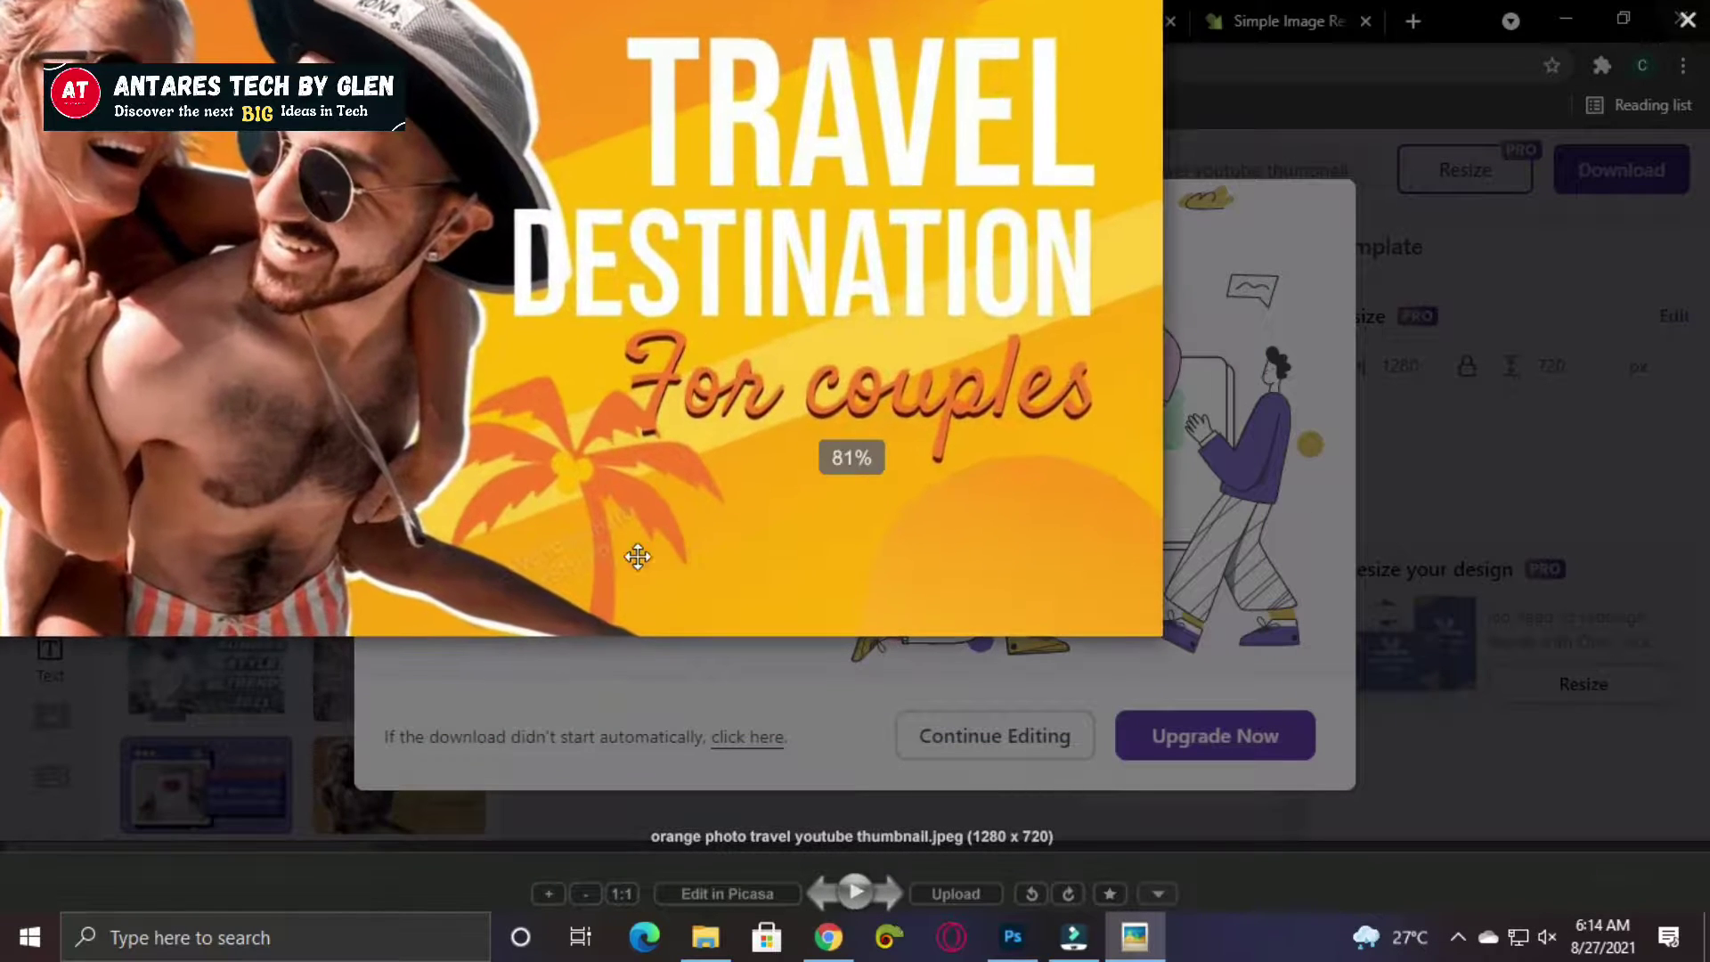
pyautogui.scroll(-2, 530, 523)
pyautogui.moveTo(539, 320); pyautogui.dragTo(647, 445)
pyautogui.press('Escape')
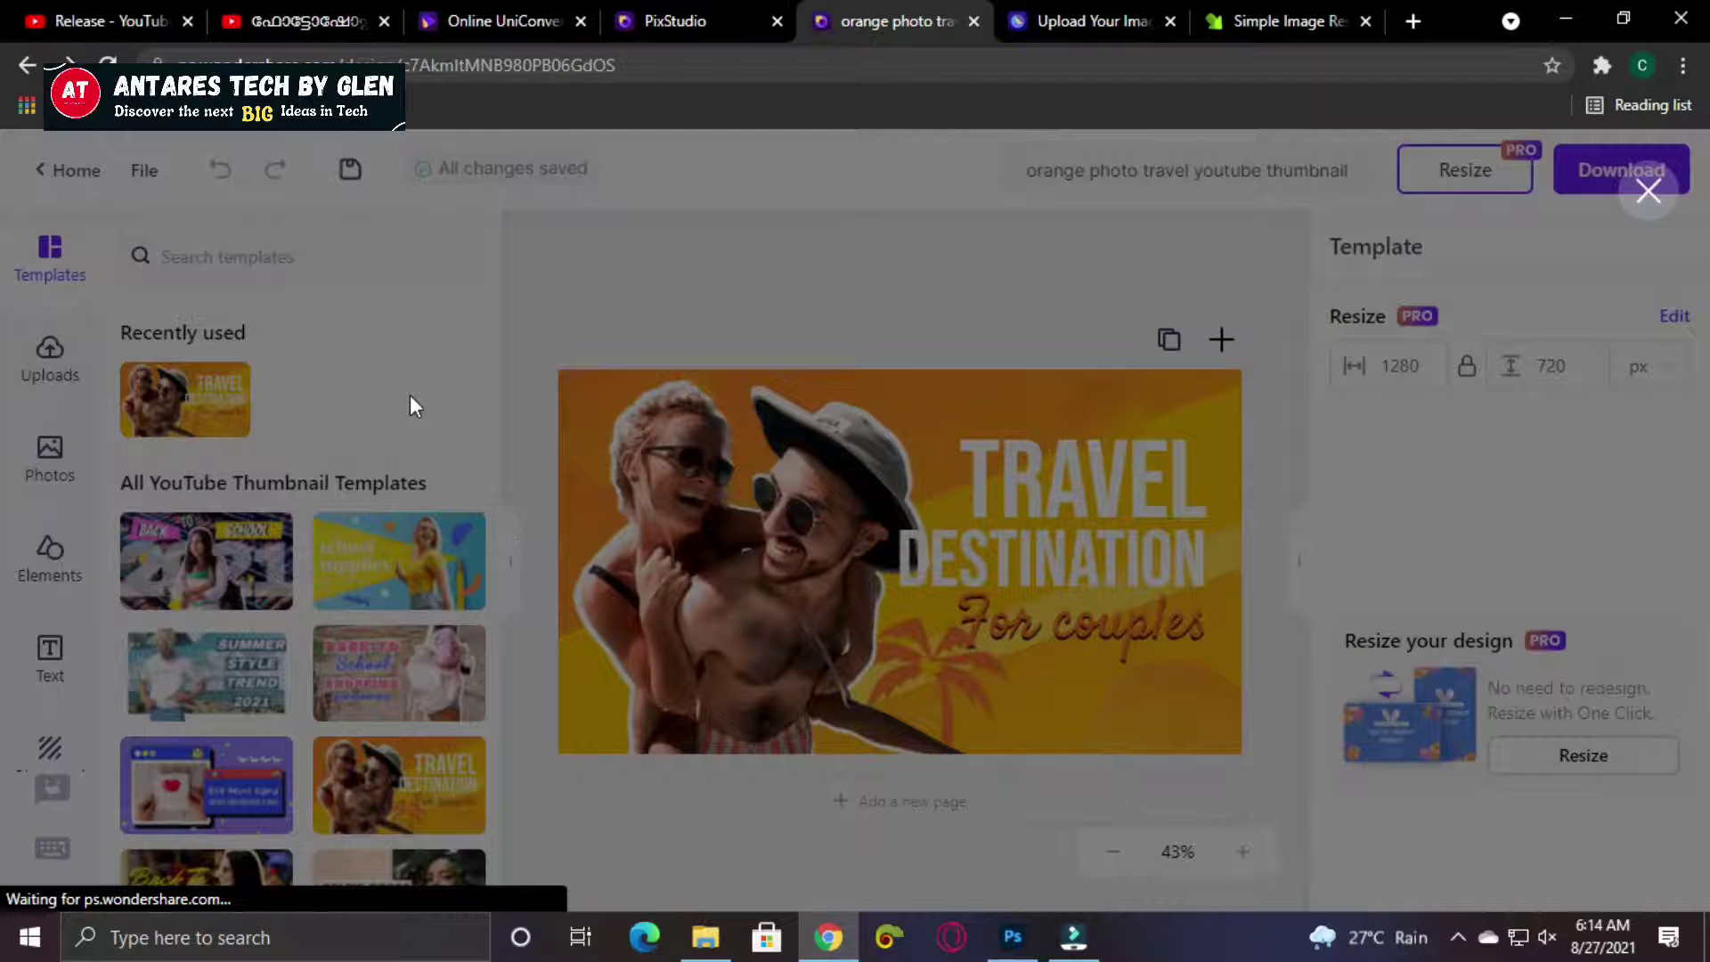
# Return to the design editor, open the image upload file chooser, and close it without choosing a file.
pyautogui.click(766, 812)
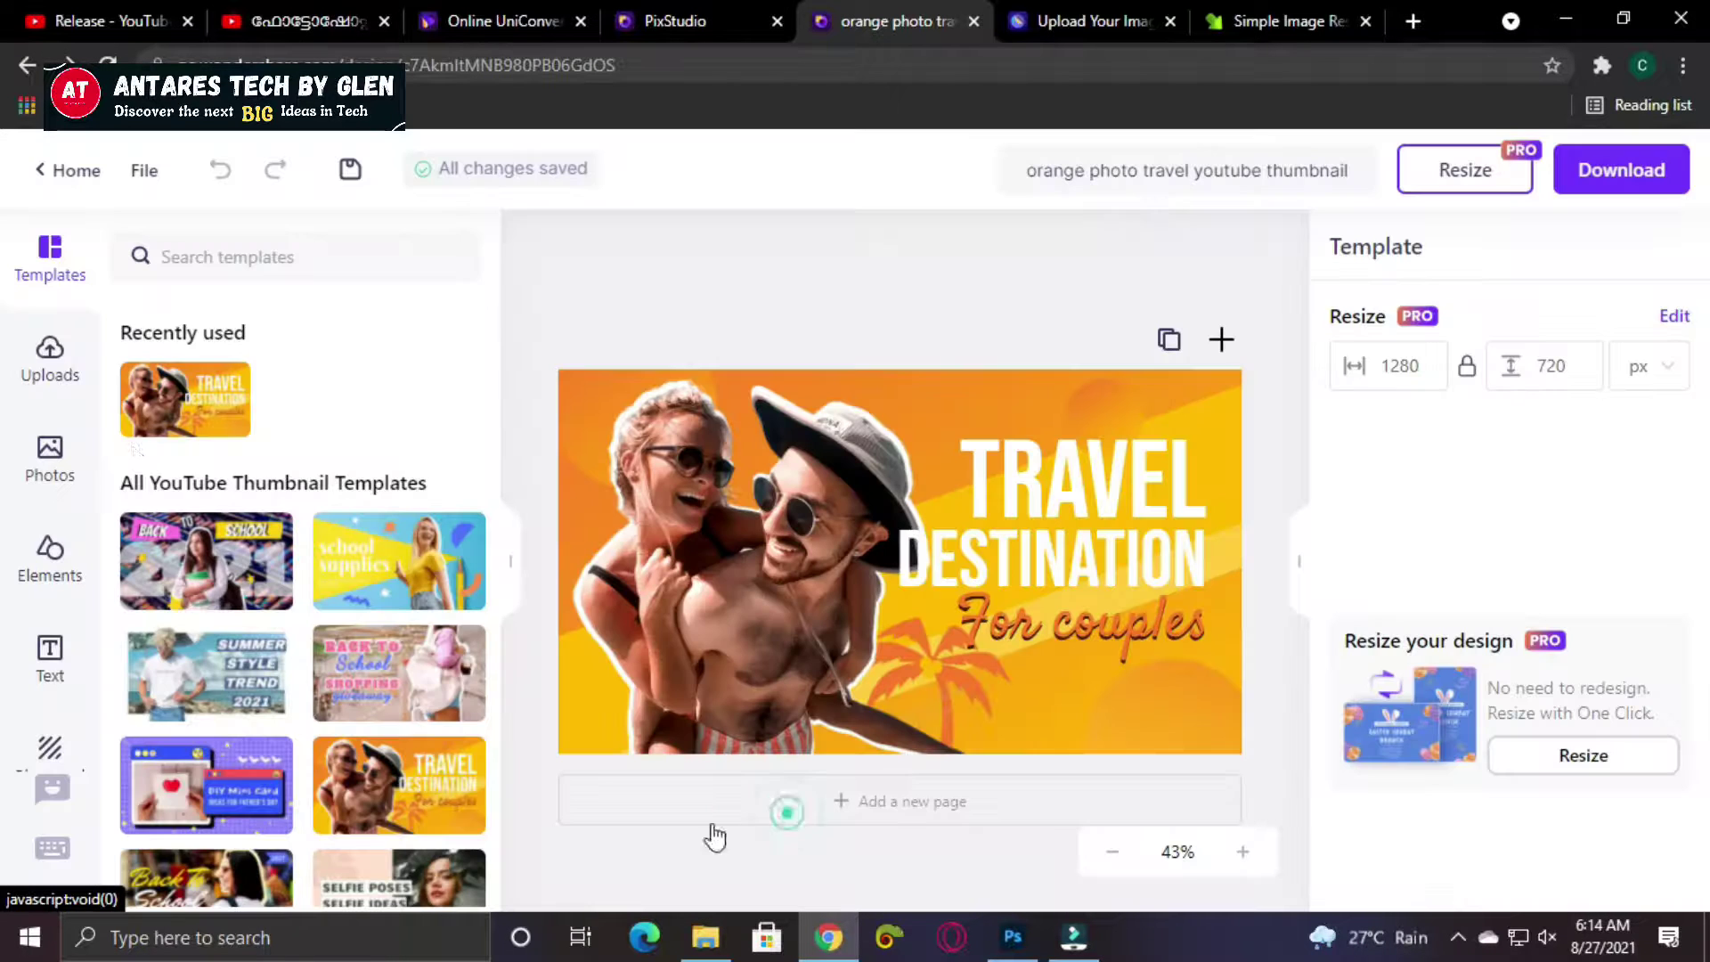
pyautogui.click(49, 364)
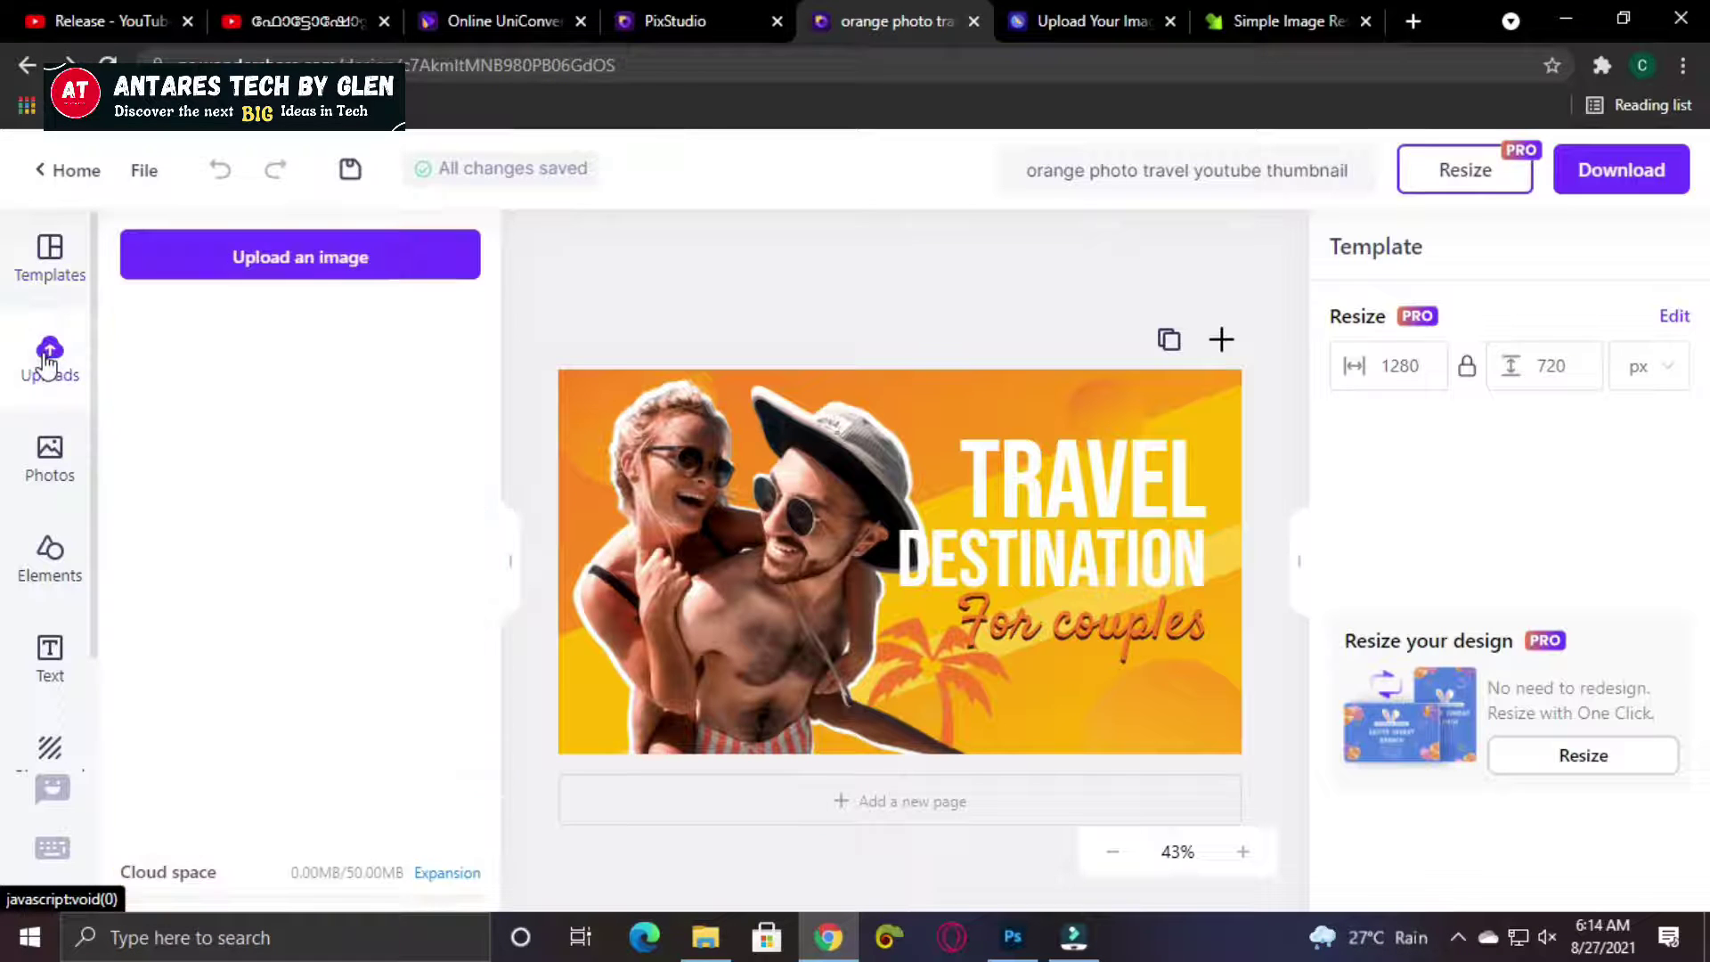
pyautogui.click(325, 267)
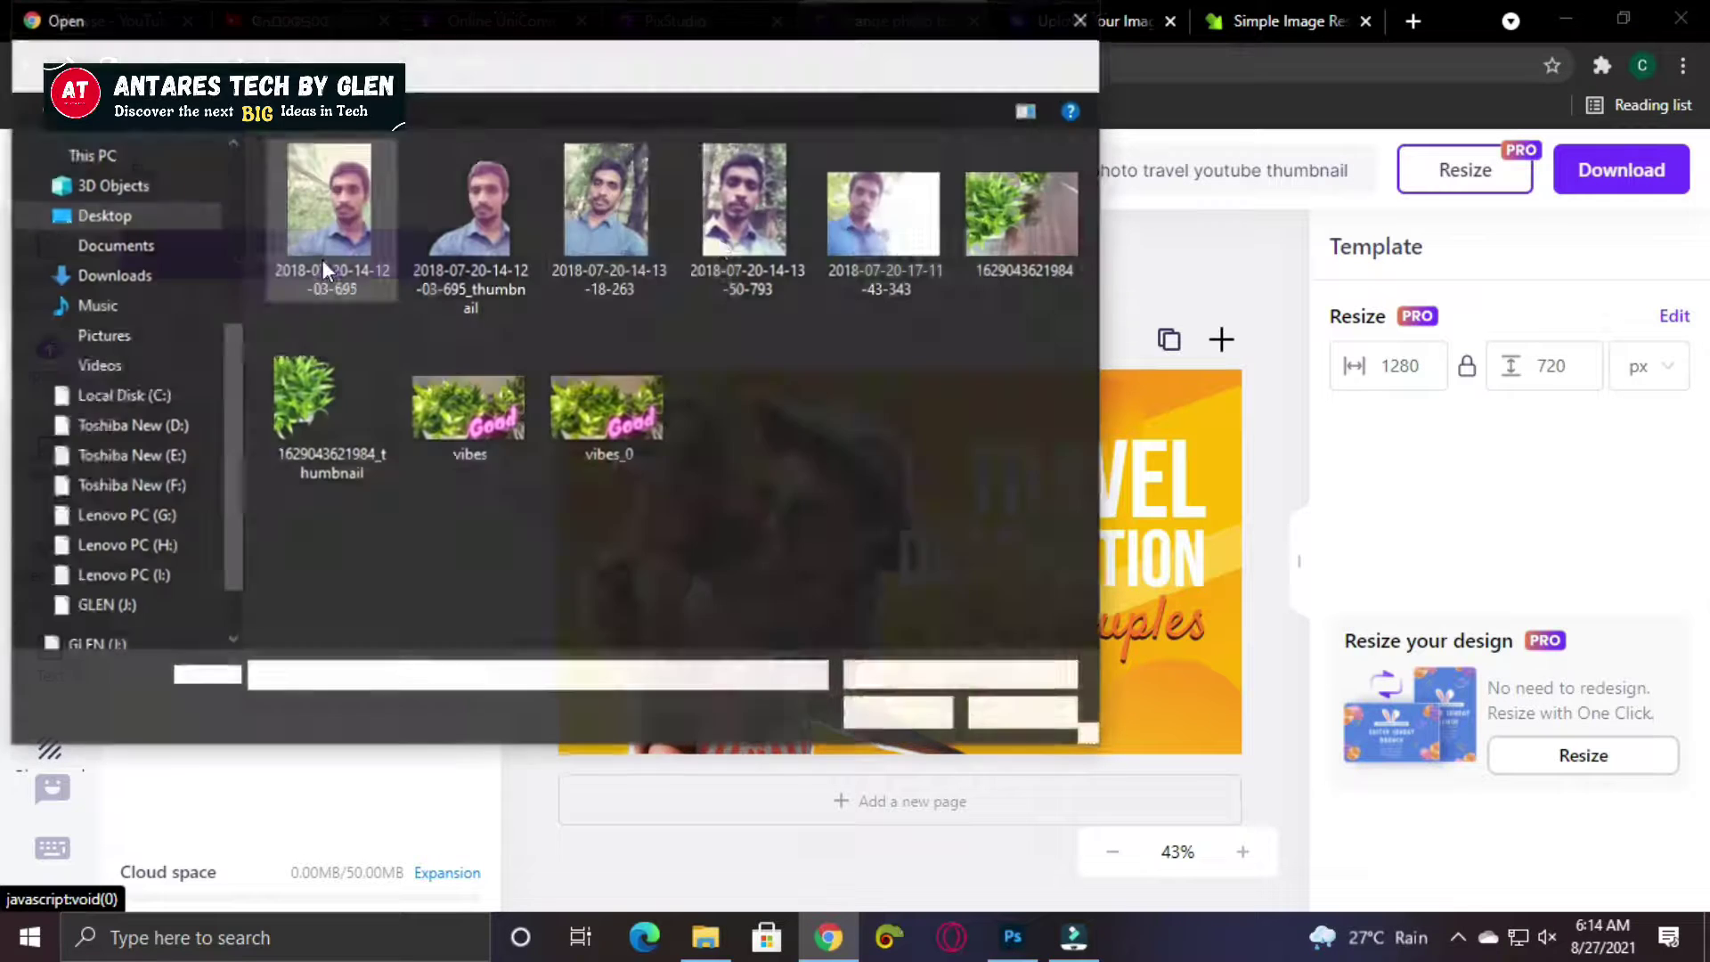
pyautogui.click(1082, 37)
pyautogui.press('Escape')
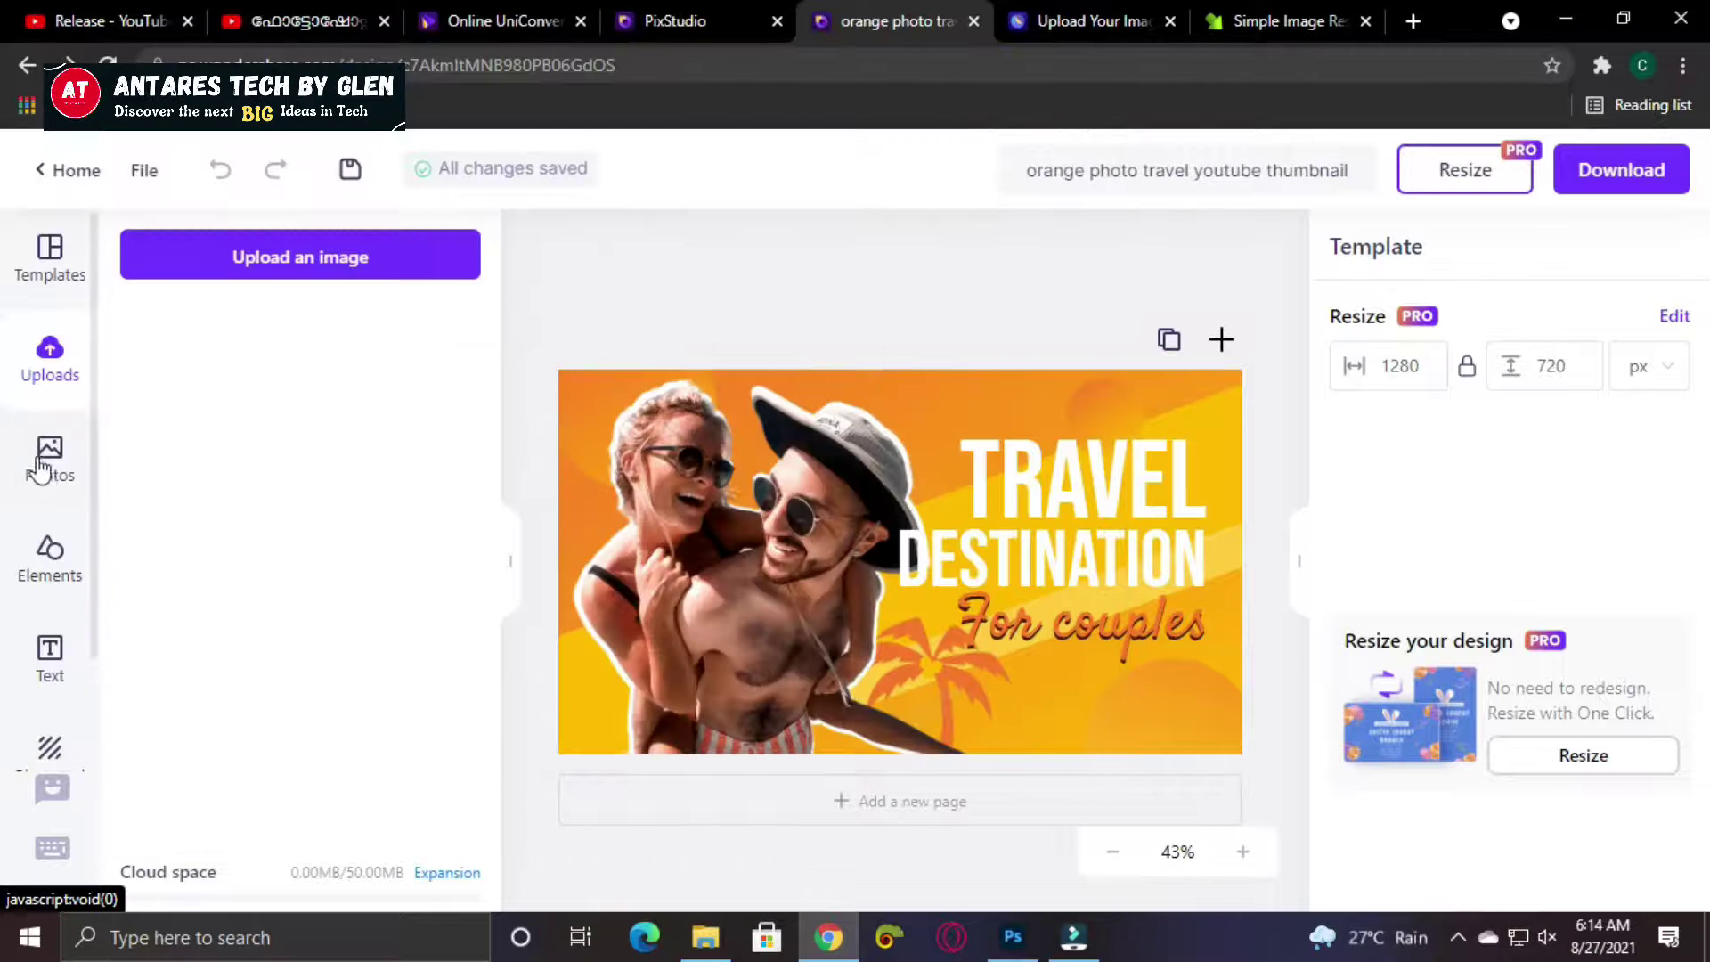
# Look through the editor's stock photo library and open the elements collection.
pyautogui.click(45, 463)
pyautogui.scroll(-3, 411, 574)
pyautogui.scroll(-4, 411, 575)
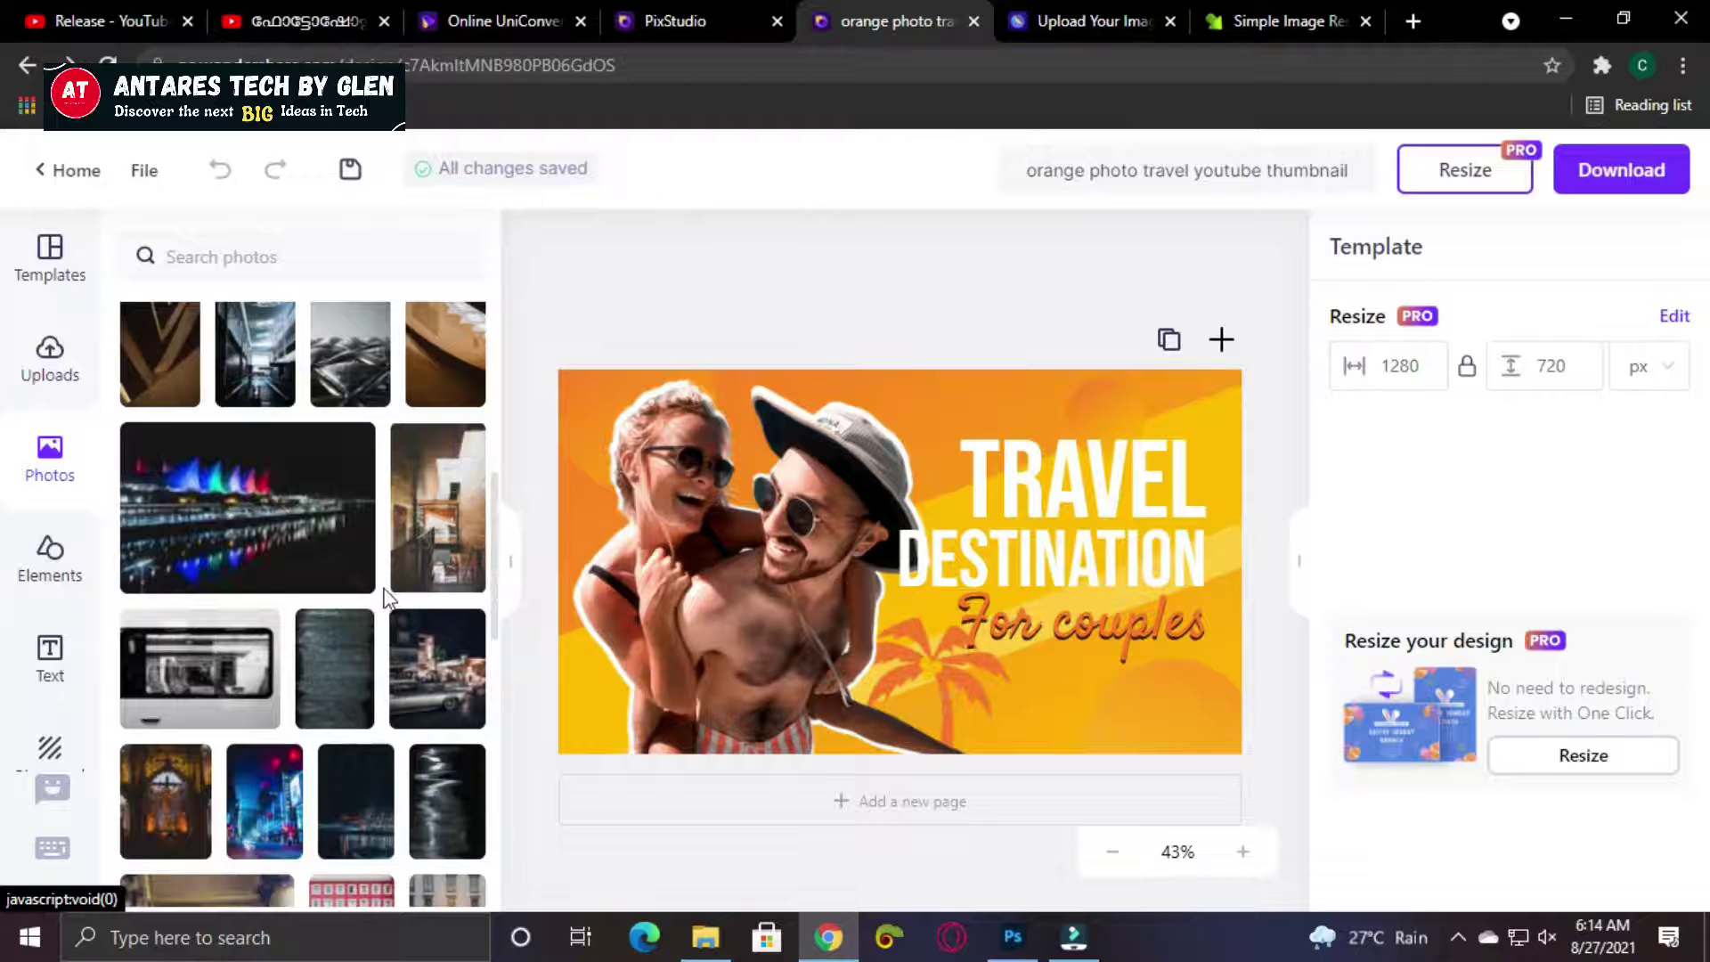
pyautogui.scroll(-6, 336, 543)
pyautogui.click(44, 556)
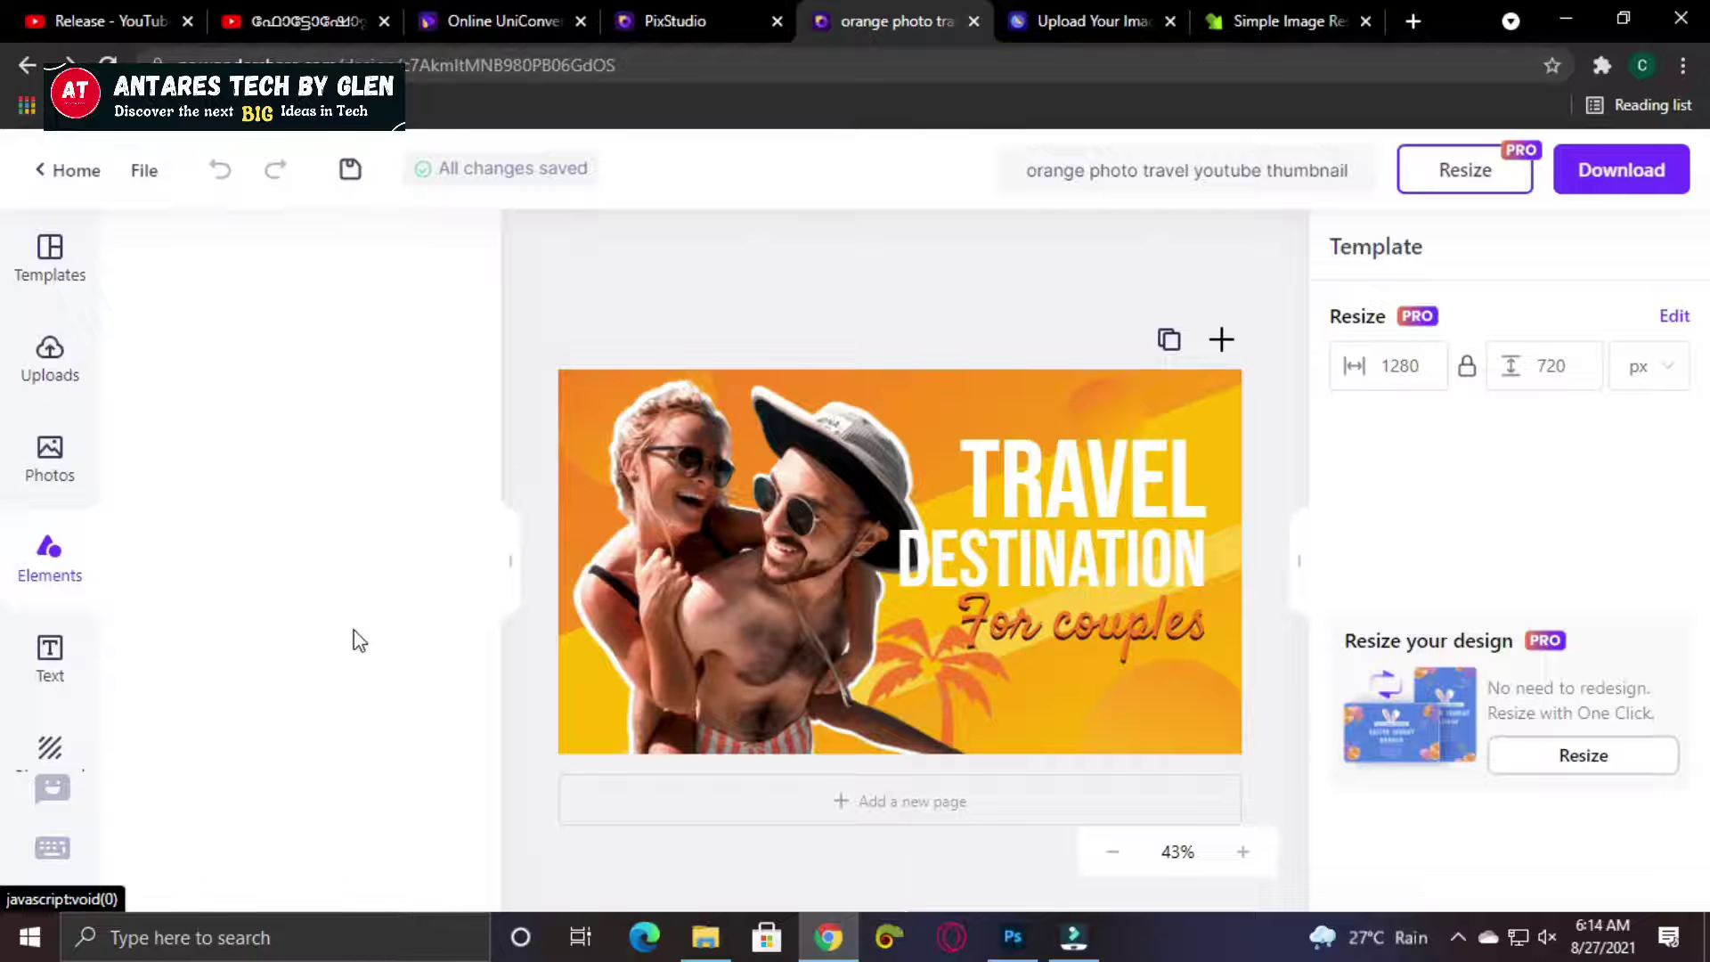
# Close the PixStudio feedback page and open the text collection in the thumbnail's design editor.
pyautogui.click(53, 787)
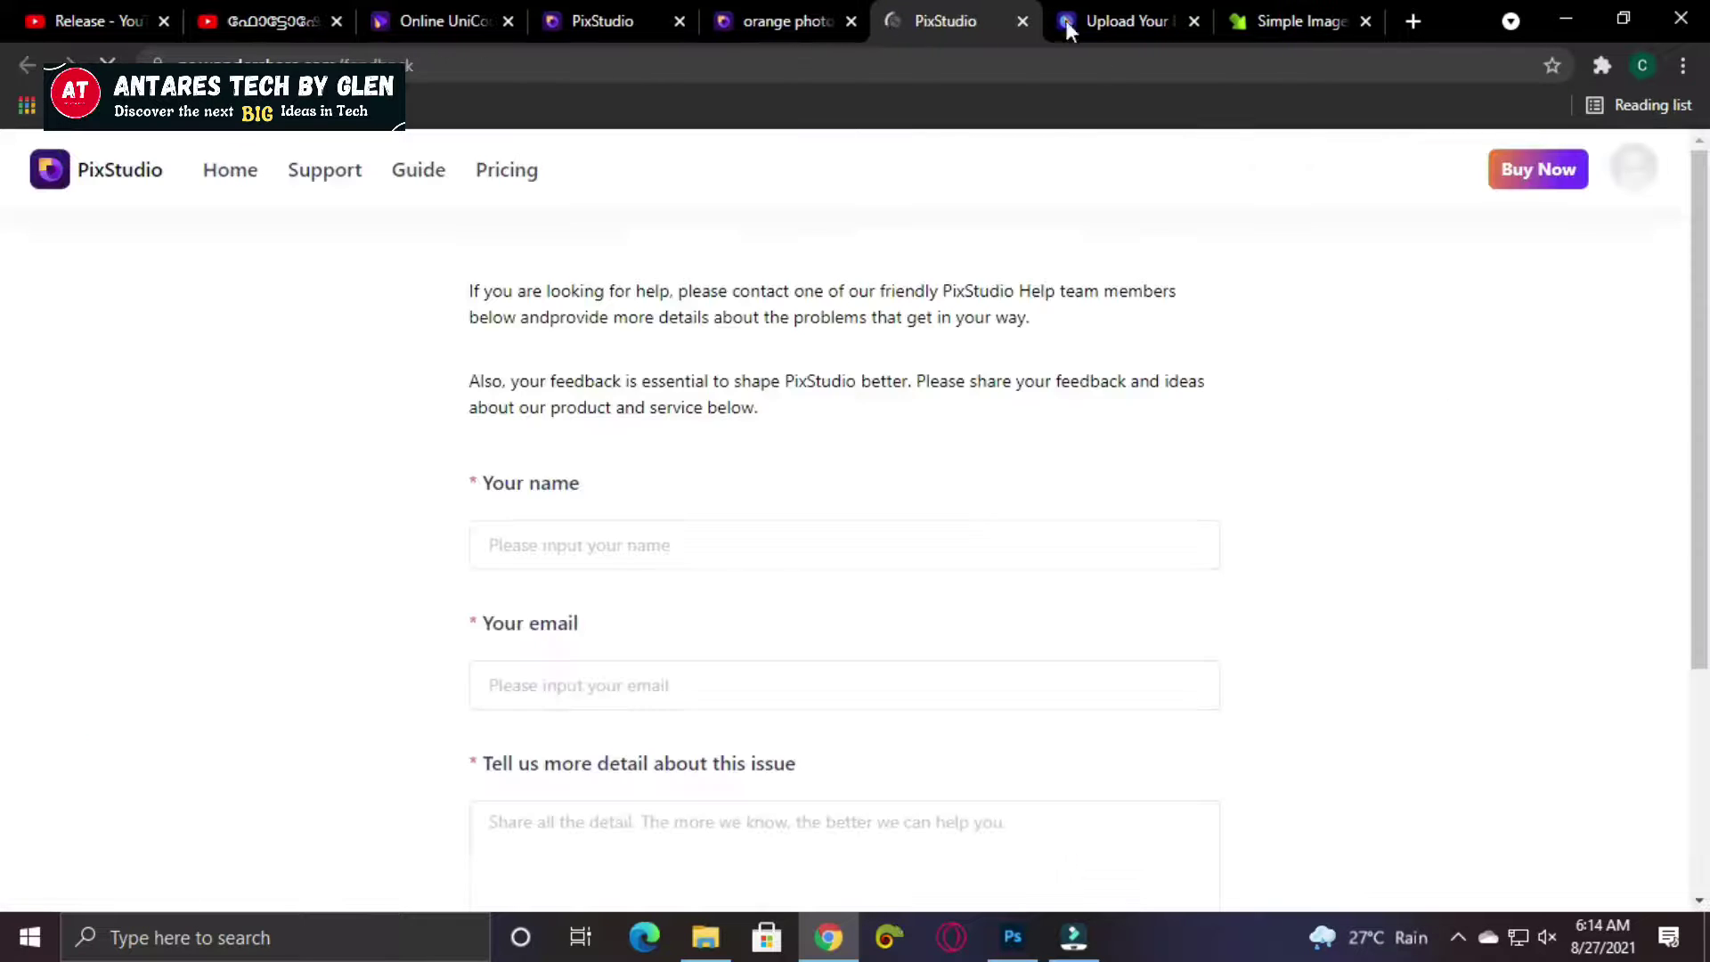
pyautogui.click(1022, 20)
pyautogui.scroll(-2, 36, 614)
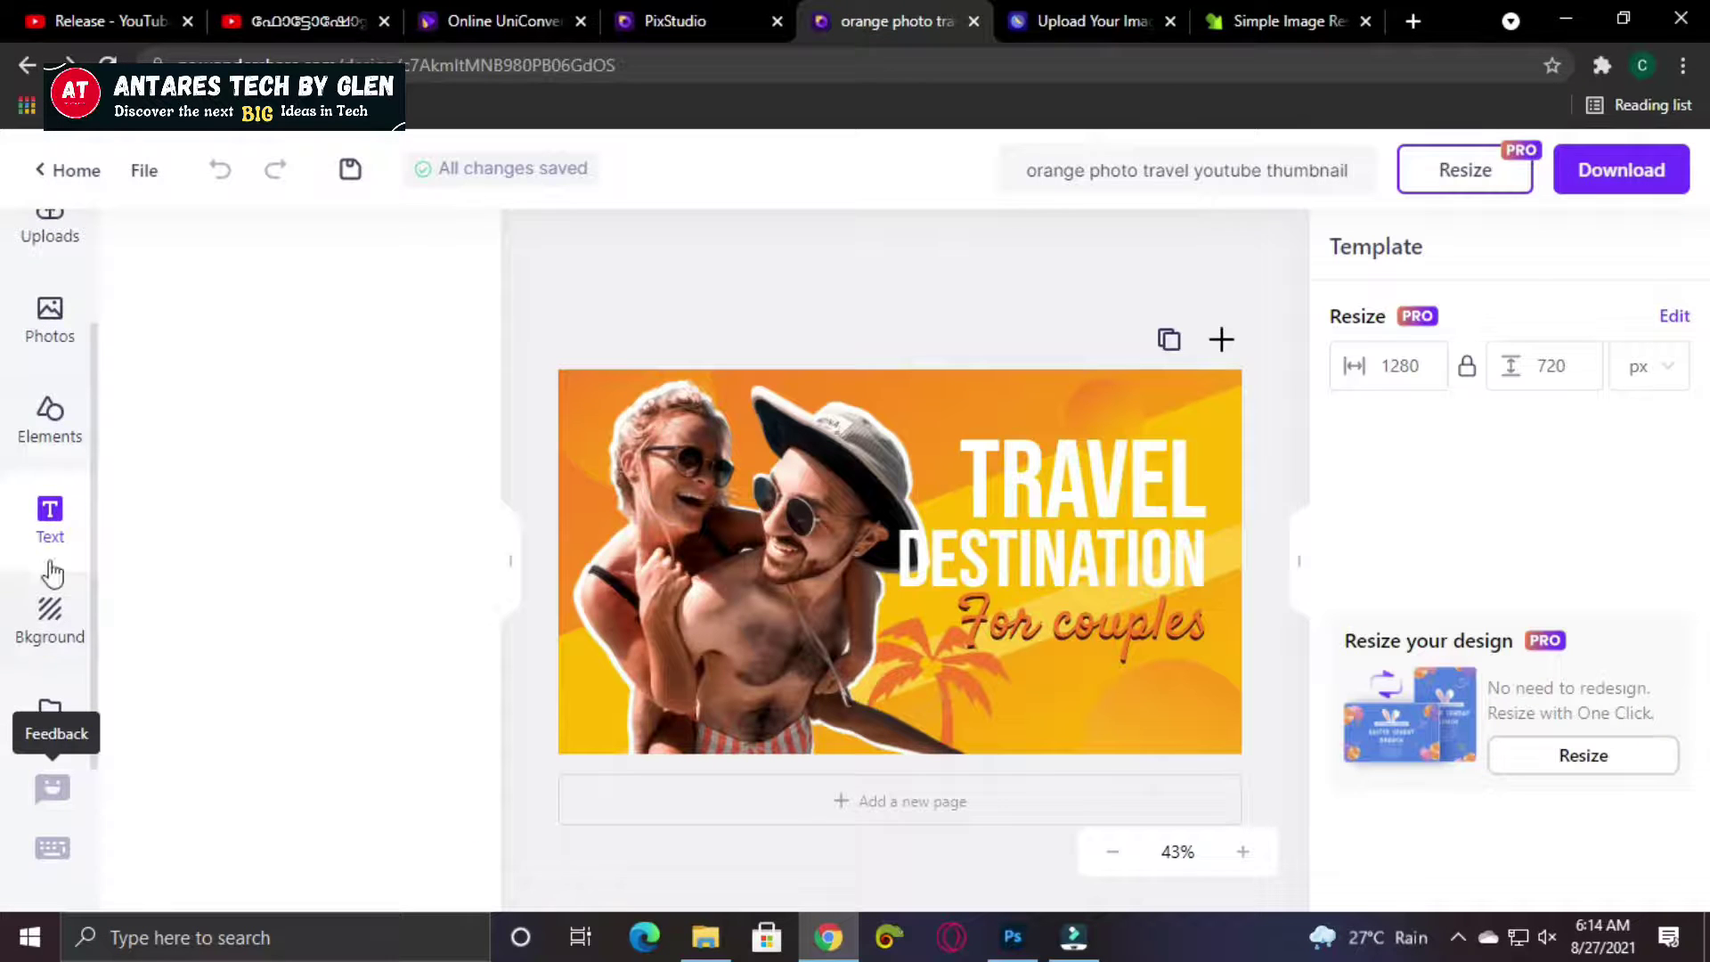
pyautogui.click(717, 16)
pyautogui.click(890, 16)
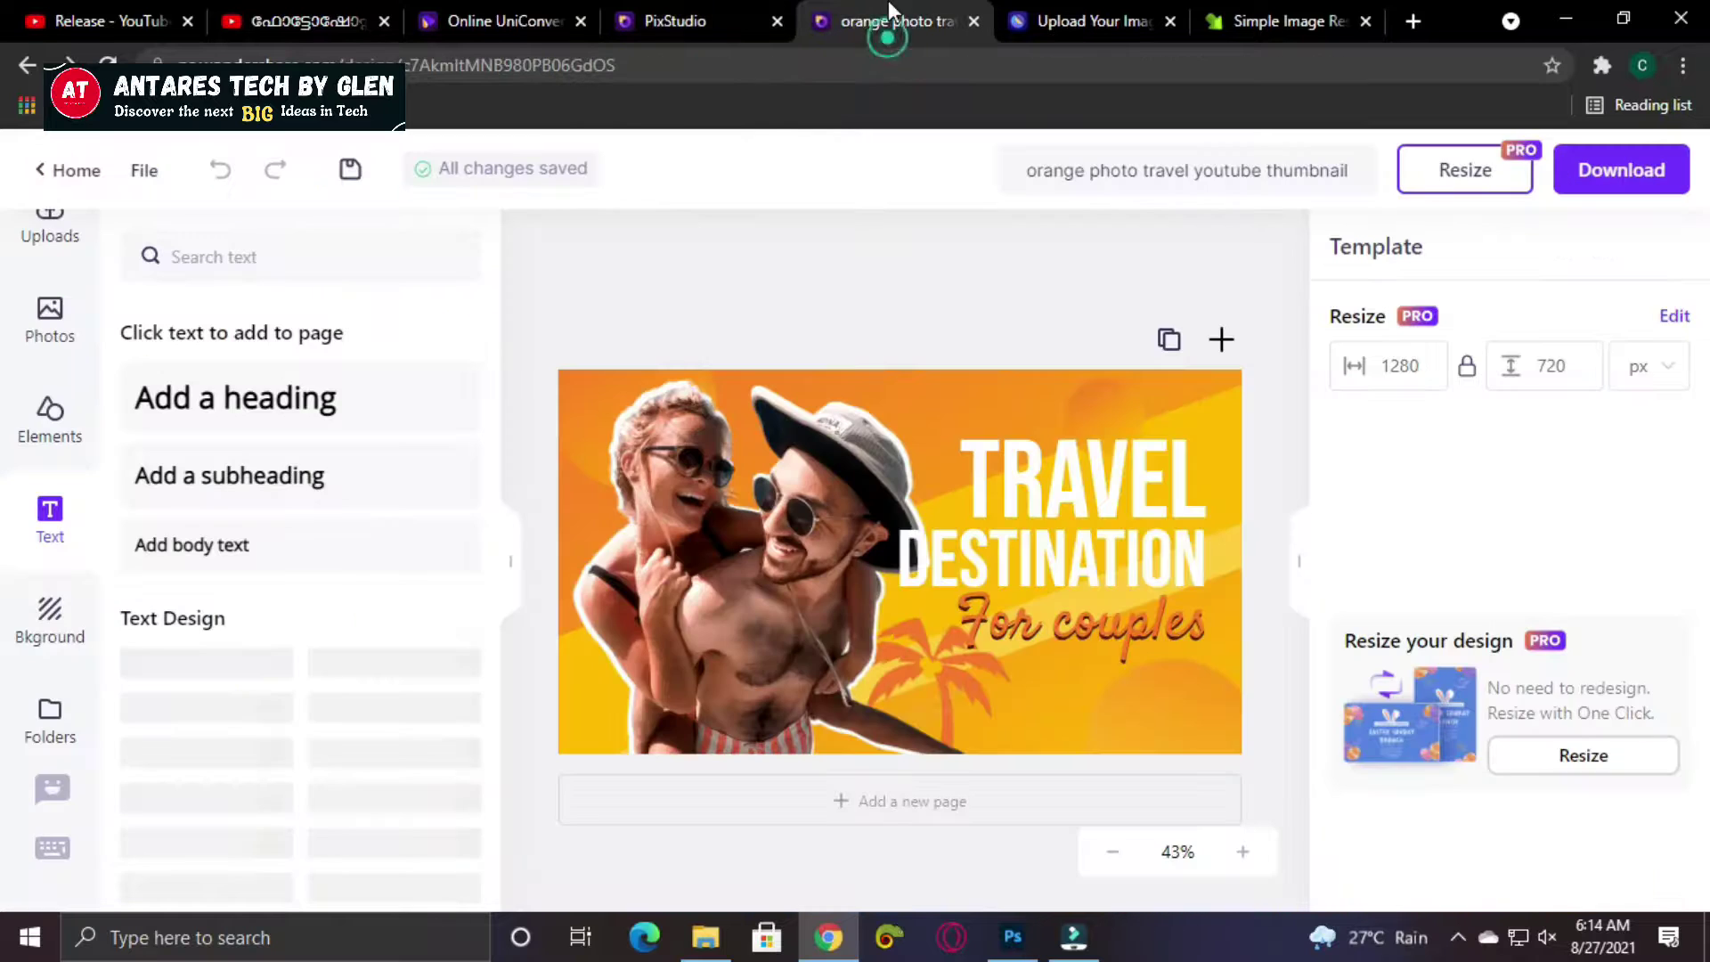
# Open PixCut's watermark removal page and upload the vibes_0 image from the Demo folder.
pyautogui.click(561, 16)
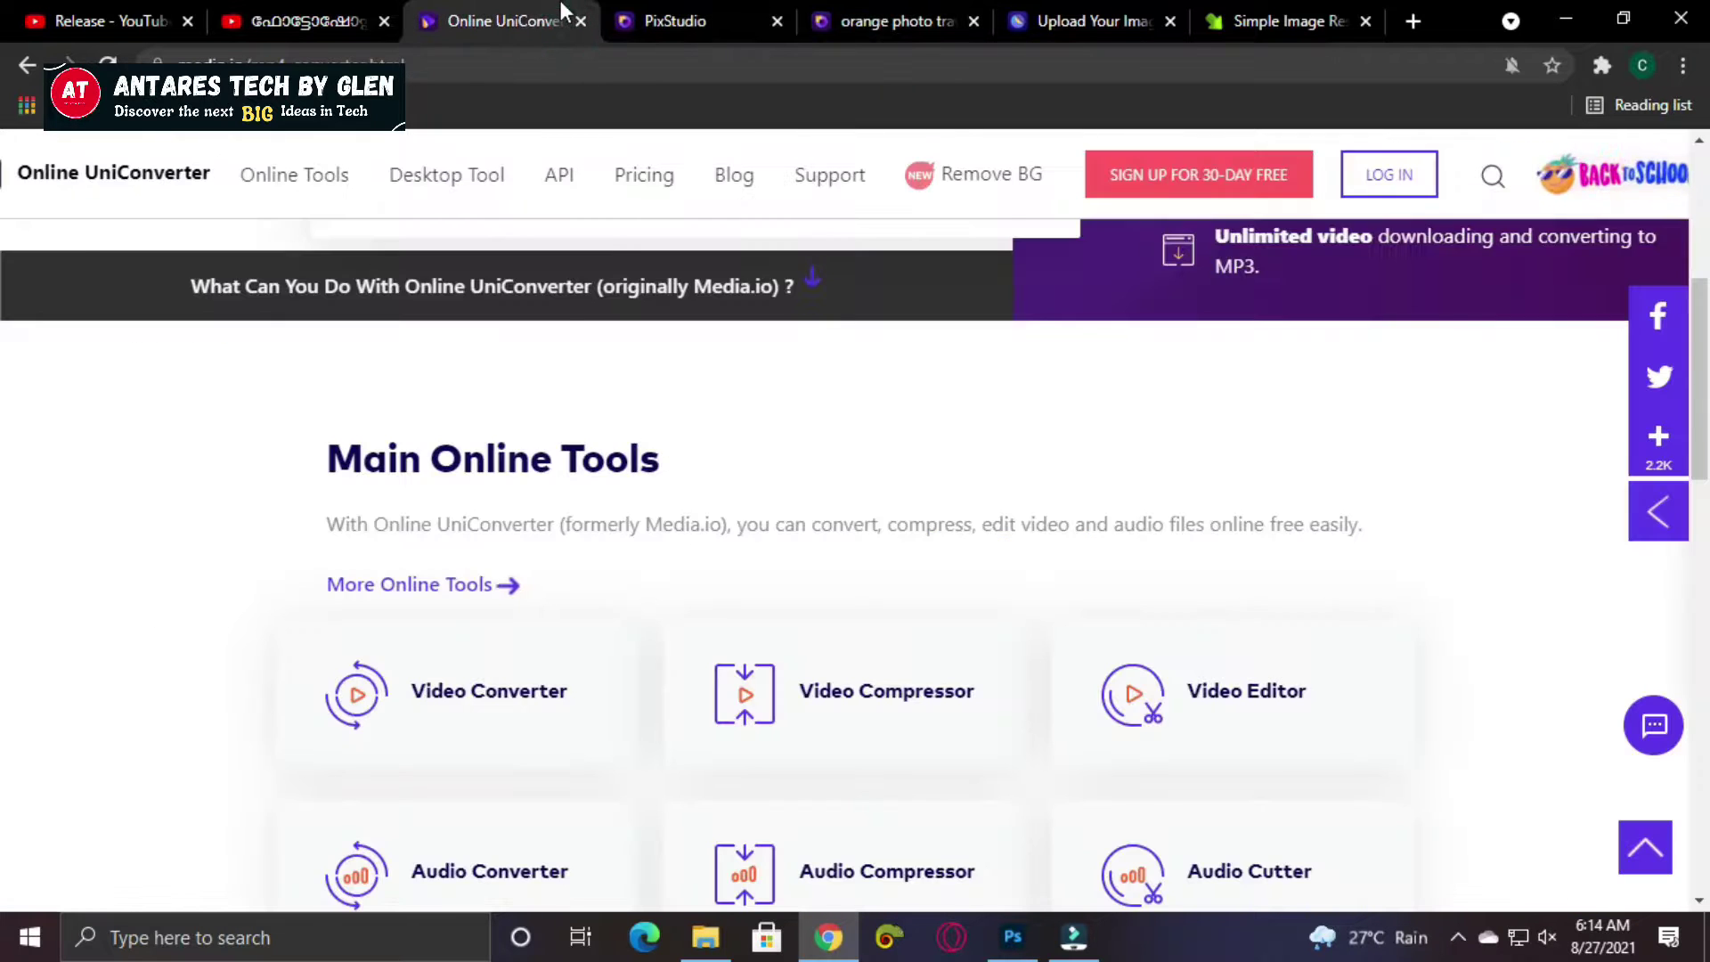
pyautogui.click(1077, 21)
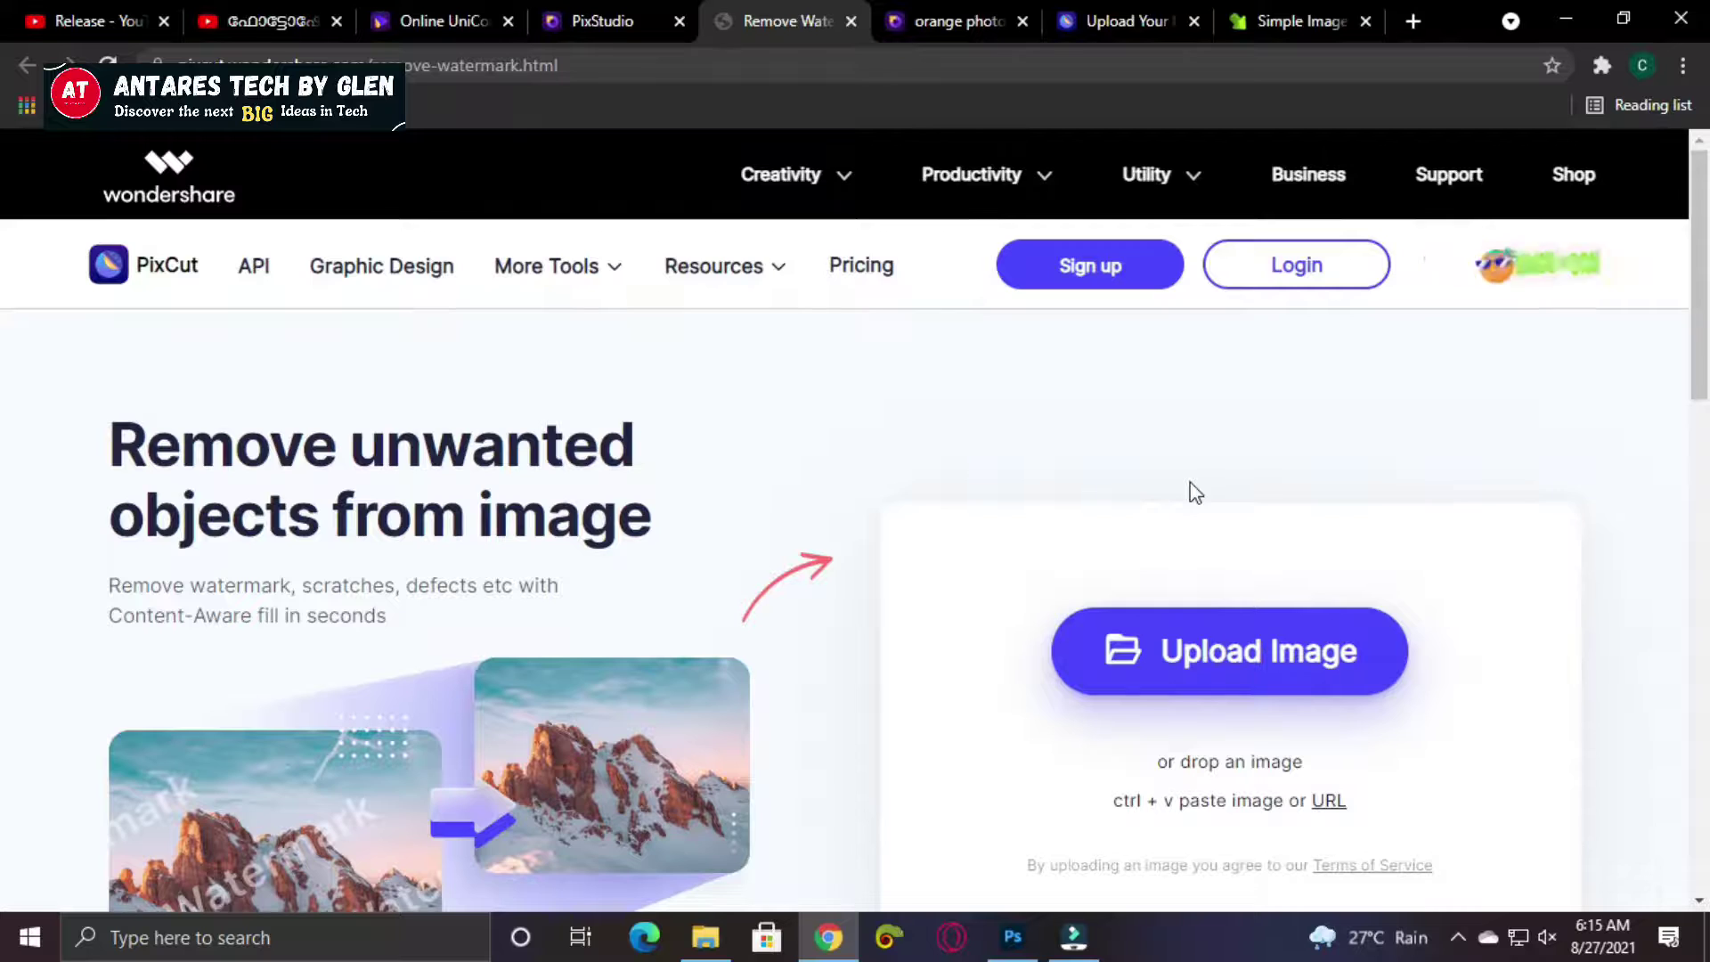
pyautogui.scroll(-4, 833, 554)
pyautogui.scroll(2, 979, 545)
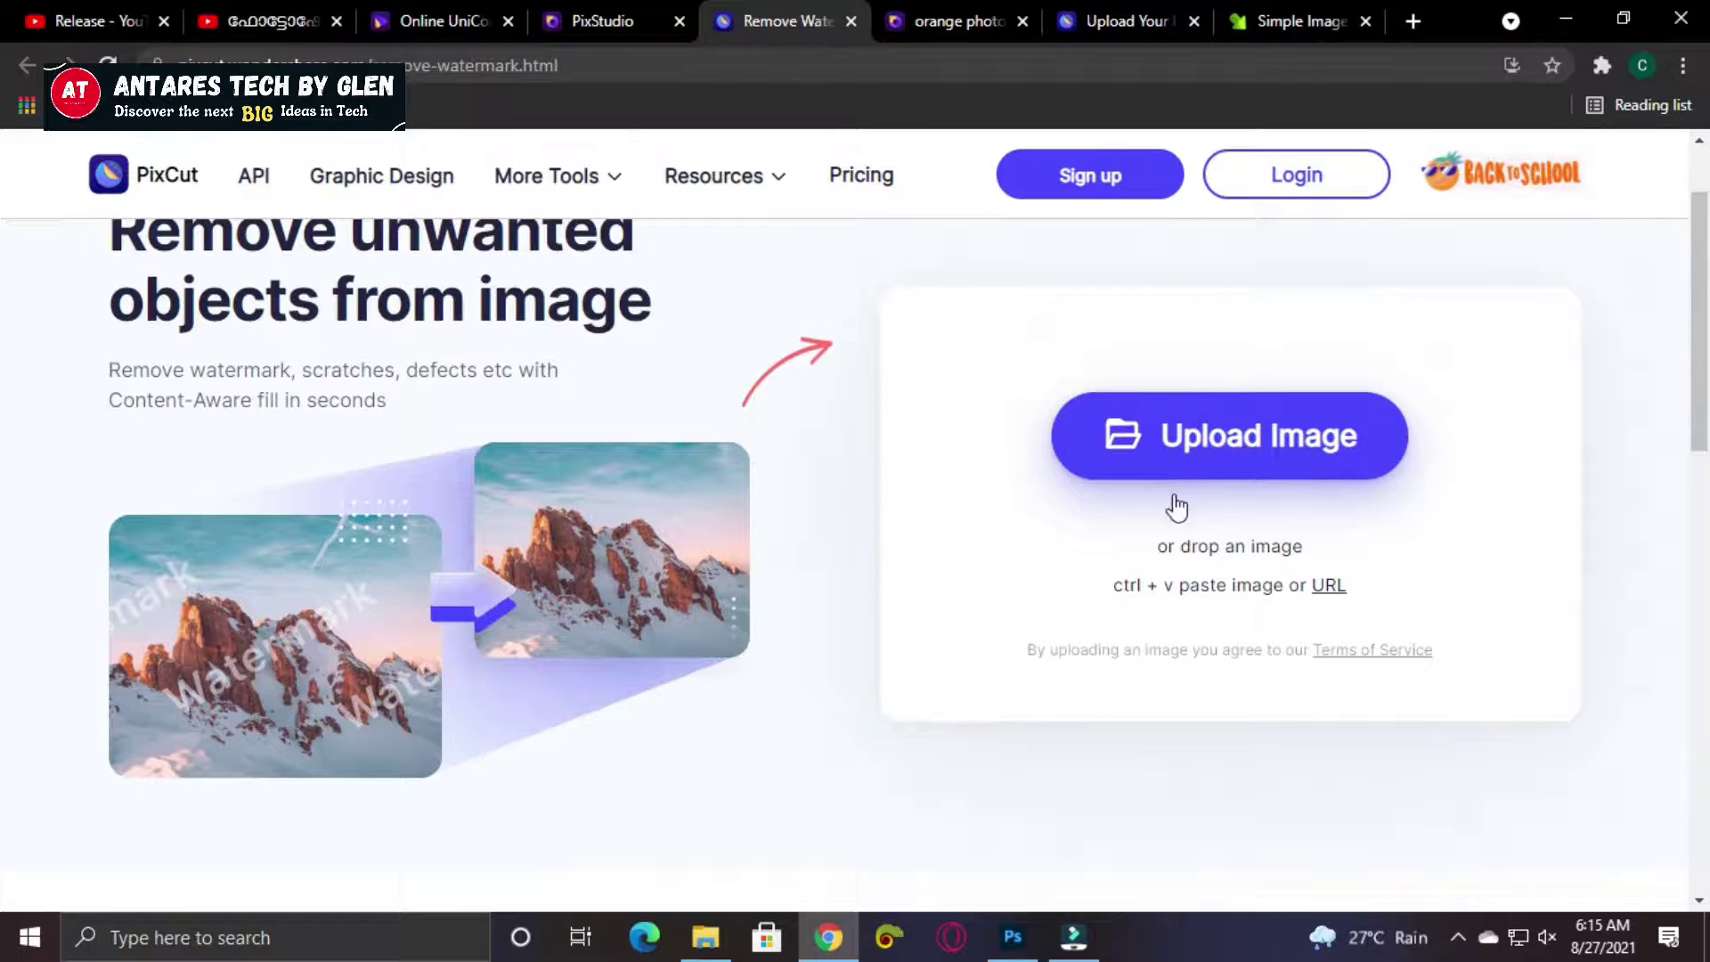
pyautogui.click(1229, 449)
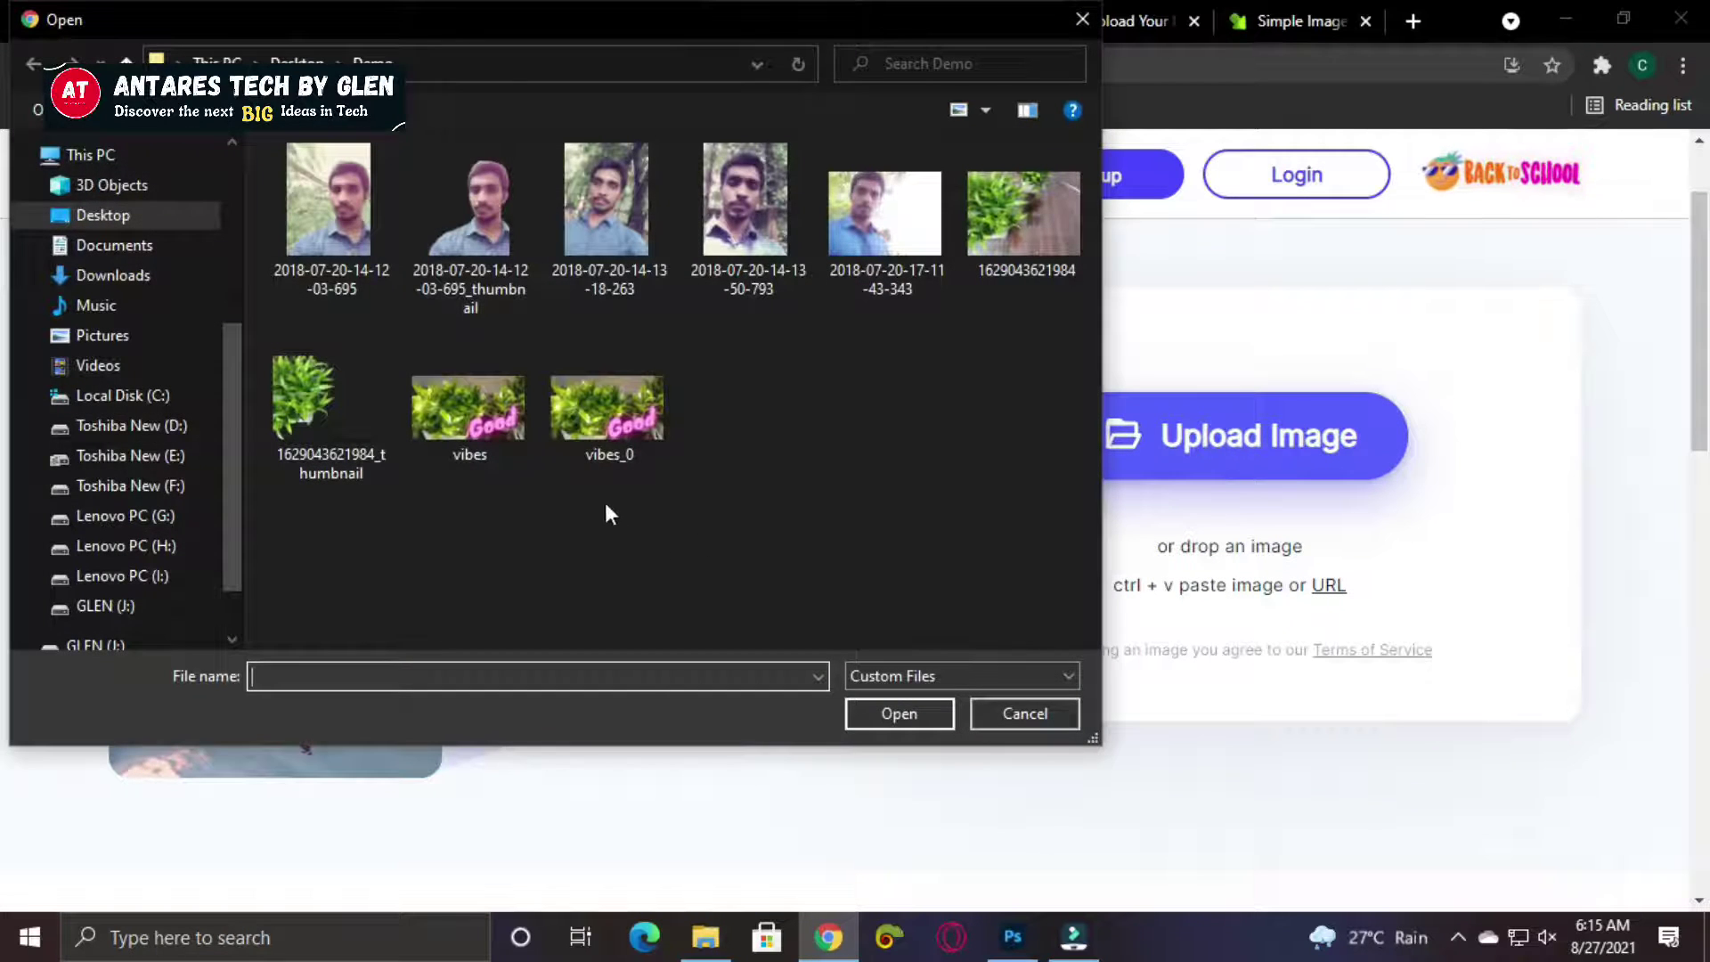
pyautogui.click(617, 426)
pyautogui.doubleClick(617, 426)
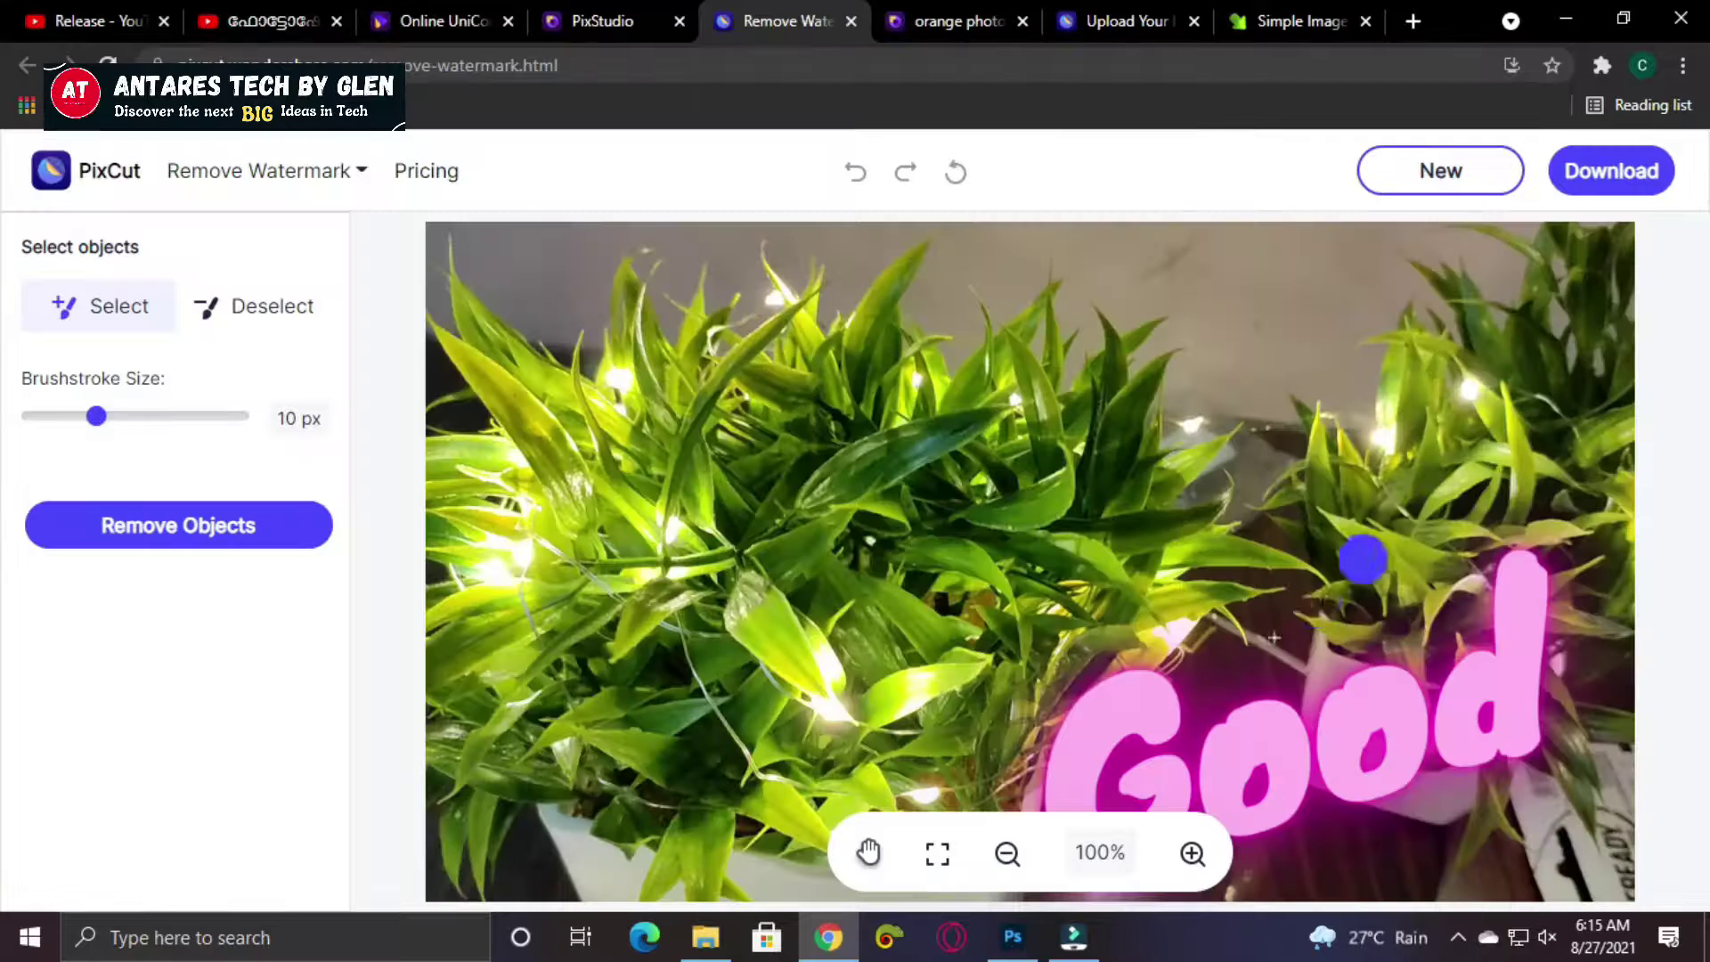
# Brush over the whole pink word "Good" at 10 px, remove it from the plant photo, and request the result's download.
pyautogui.scroll(-3, 1079, 691)
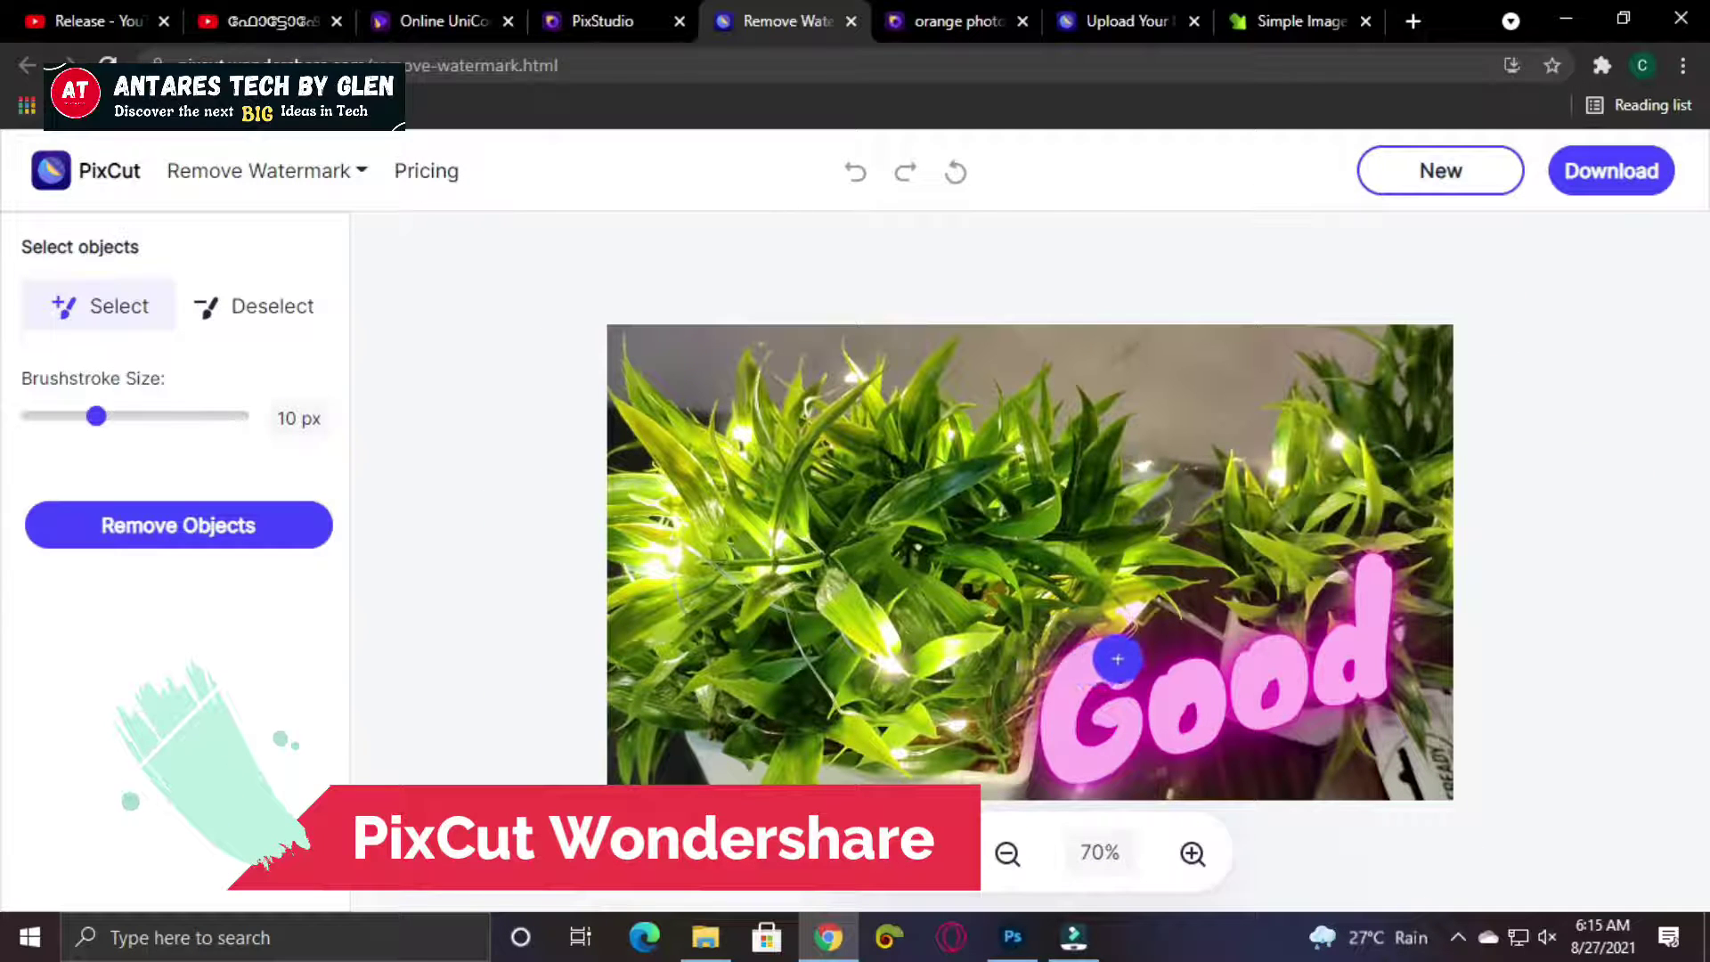
pyautogui.moveTo(1109, 661)
pyautogui.mouseDown()
pyautogui.moveTo(1081, 679)
pyautogui.moveTo(1064, 750)
pyautogui.moveTo(1081, 766)
pyautogui.moveTo(1128, 734)
pyautogui.mouseUp()
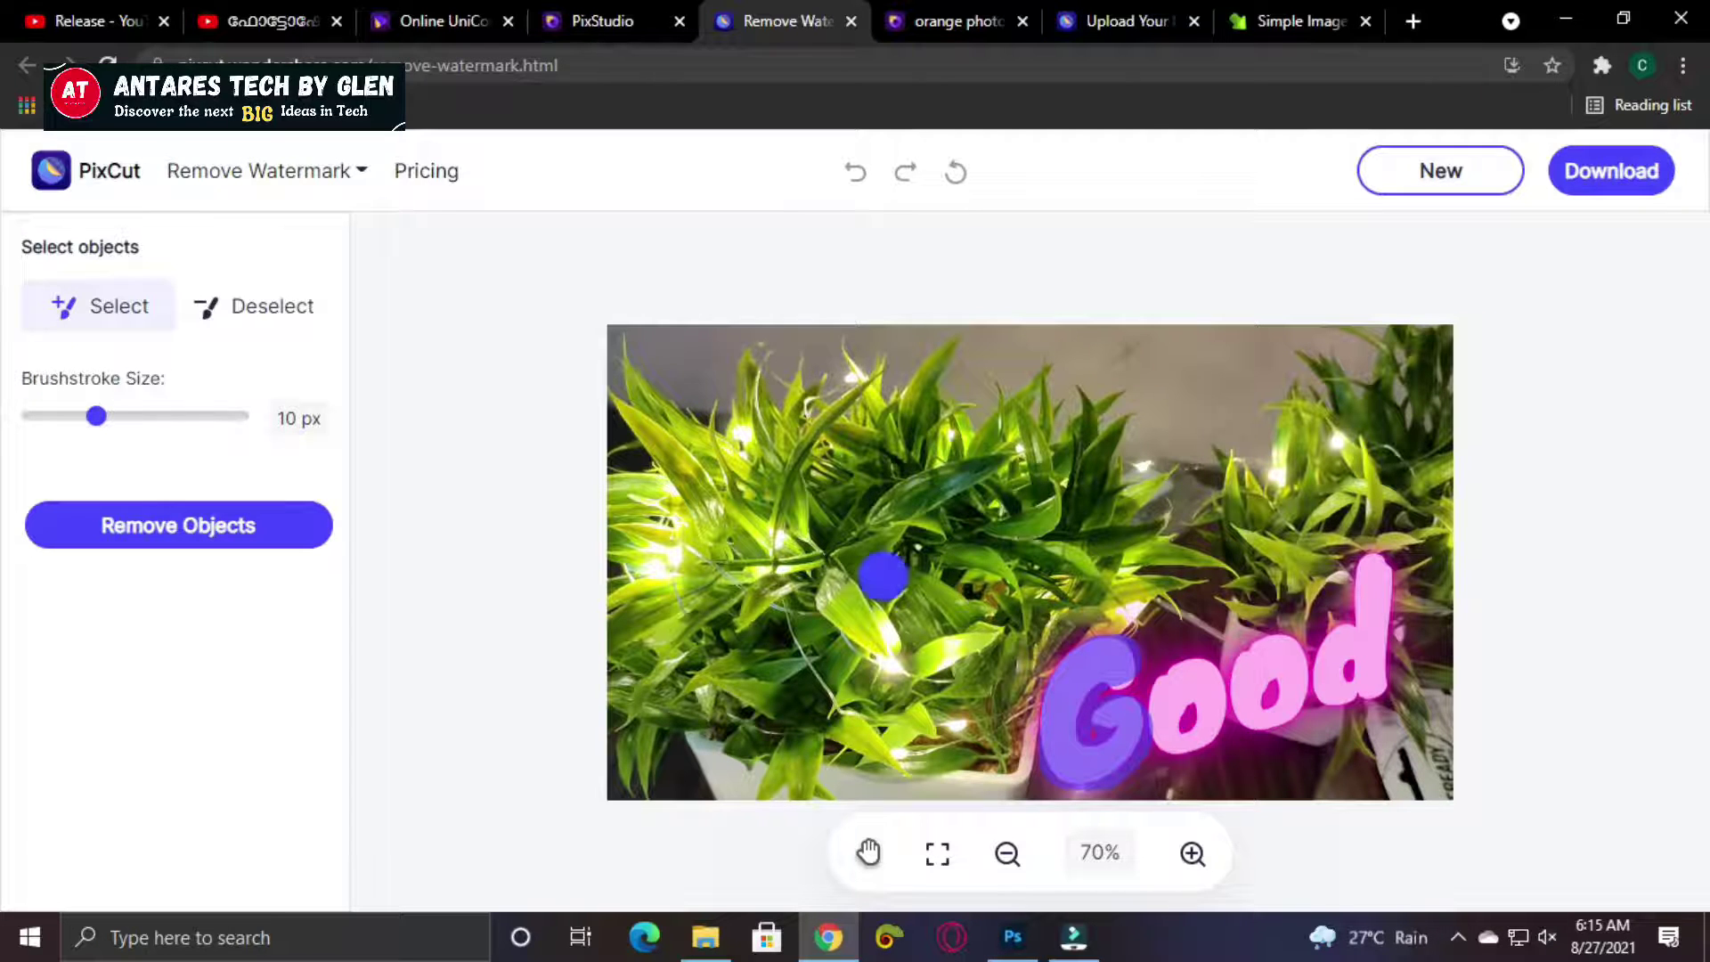
pyautogui.moveTo(1198, 716)
pyautogui.mouseDown()
pyautogui.moveTo(1177, 735)
pyautogui.moveTo(1205, 708)
pyautogui.moveTo(1201, 676)
pyautogui.moveTo(1177, 674)
pyautogui.moveTo(1261, 657)
pyautogui.moveTo(1248, 705)
pyautogui.moveTo(1277, 717)
pyautogui.moveTo(1292, 672)
pyautogui.moveTo(1270, 653)
pyautogui.moveTo(1353, 643)
pyautogui.moveTo(1329, 676)
pyautogui.moveTo(1353, 687)
pyautogui.moveTo(1368, 582)
pyautogui.mouseUp()
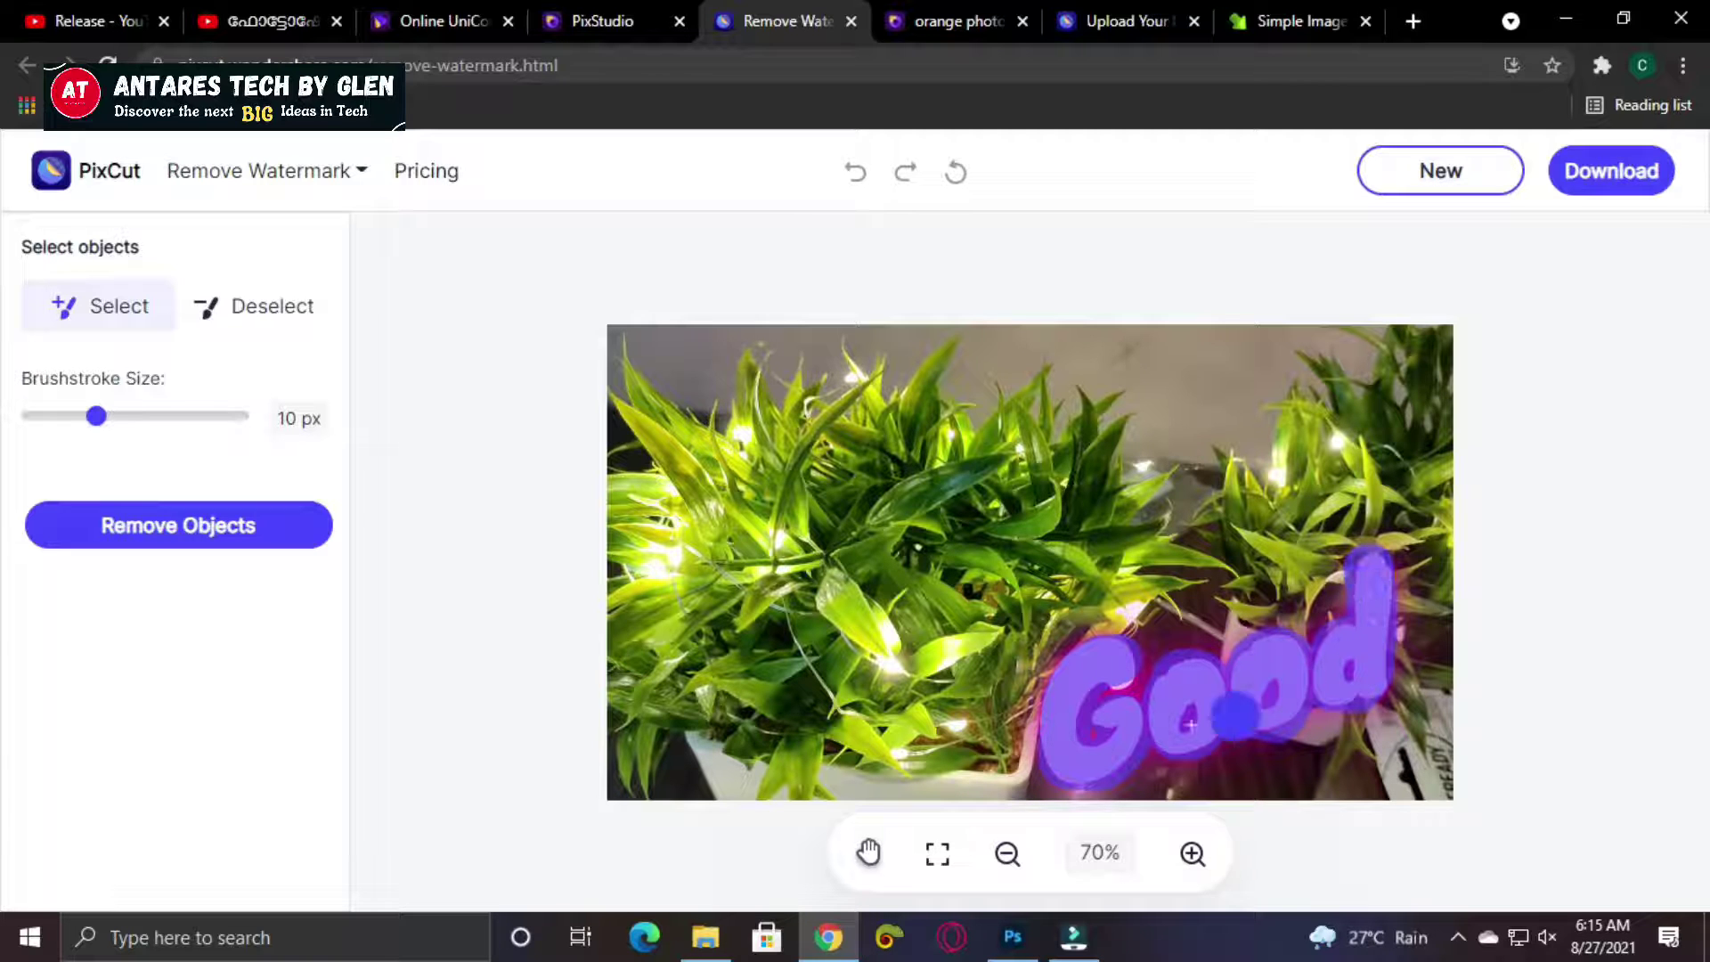
pyautogui.click(167, 527)
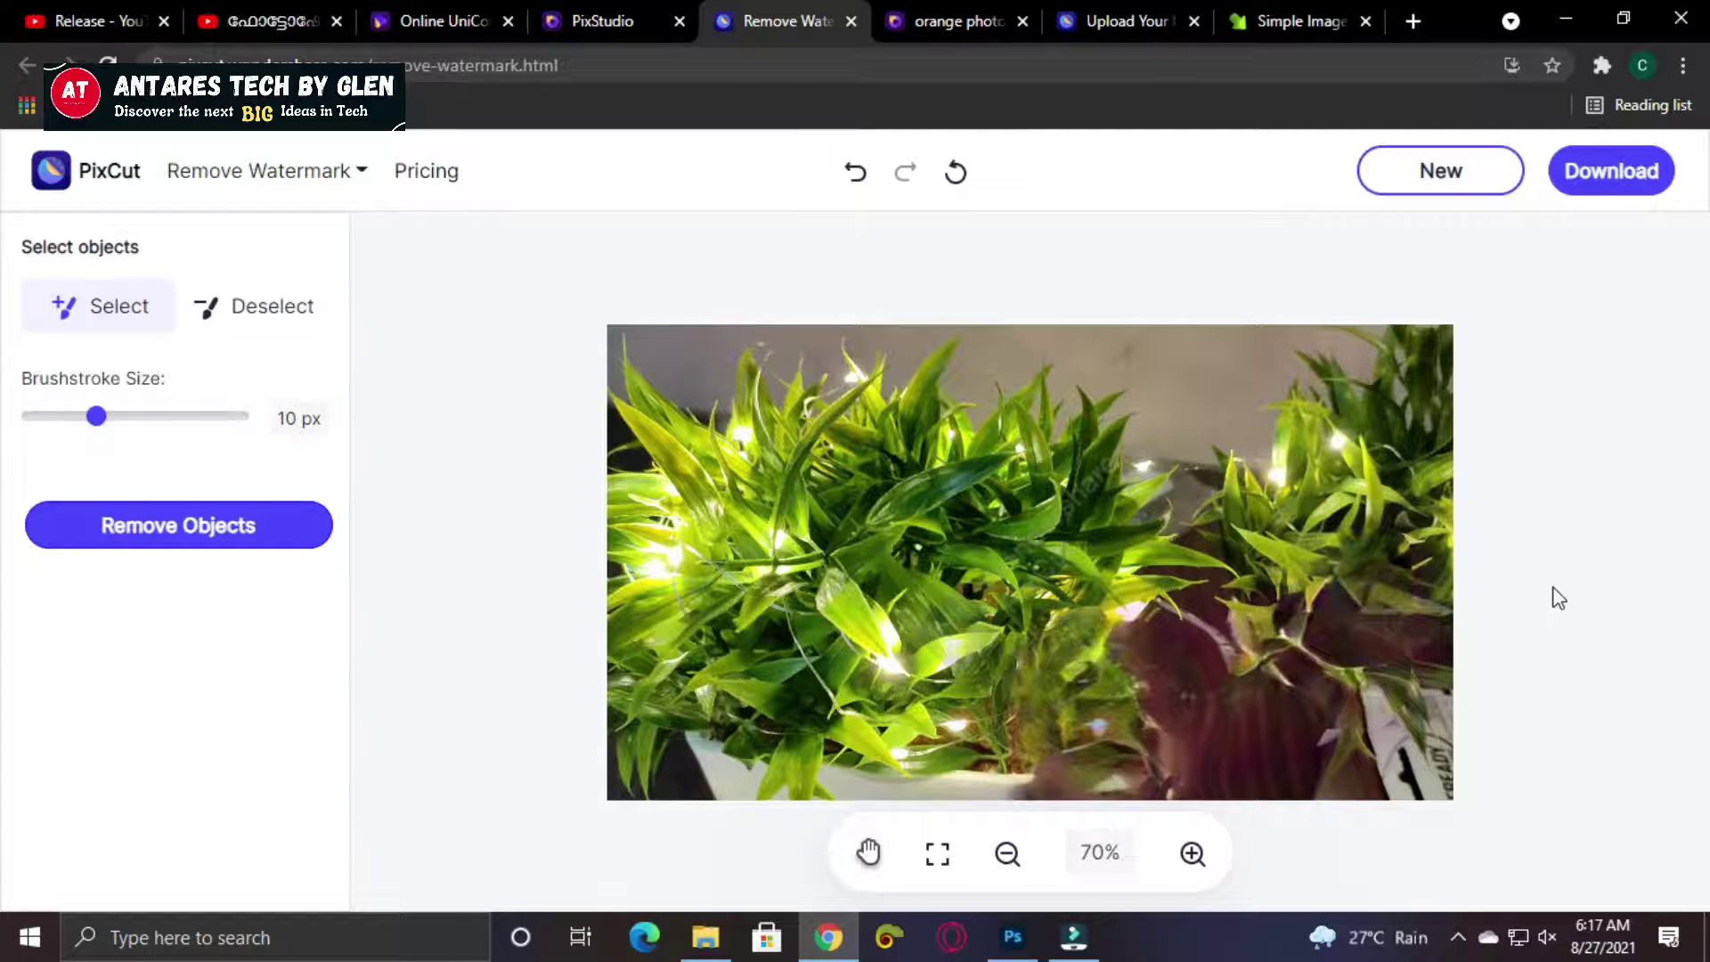
pyautogui.click(1610, 171)
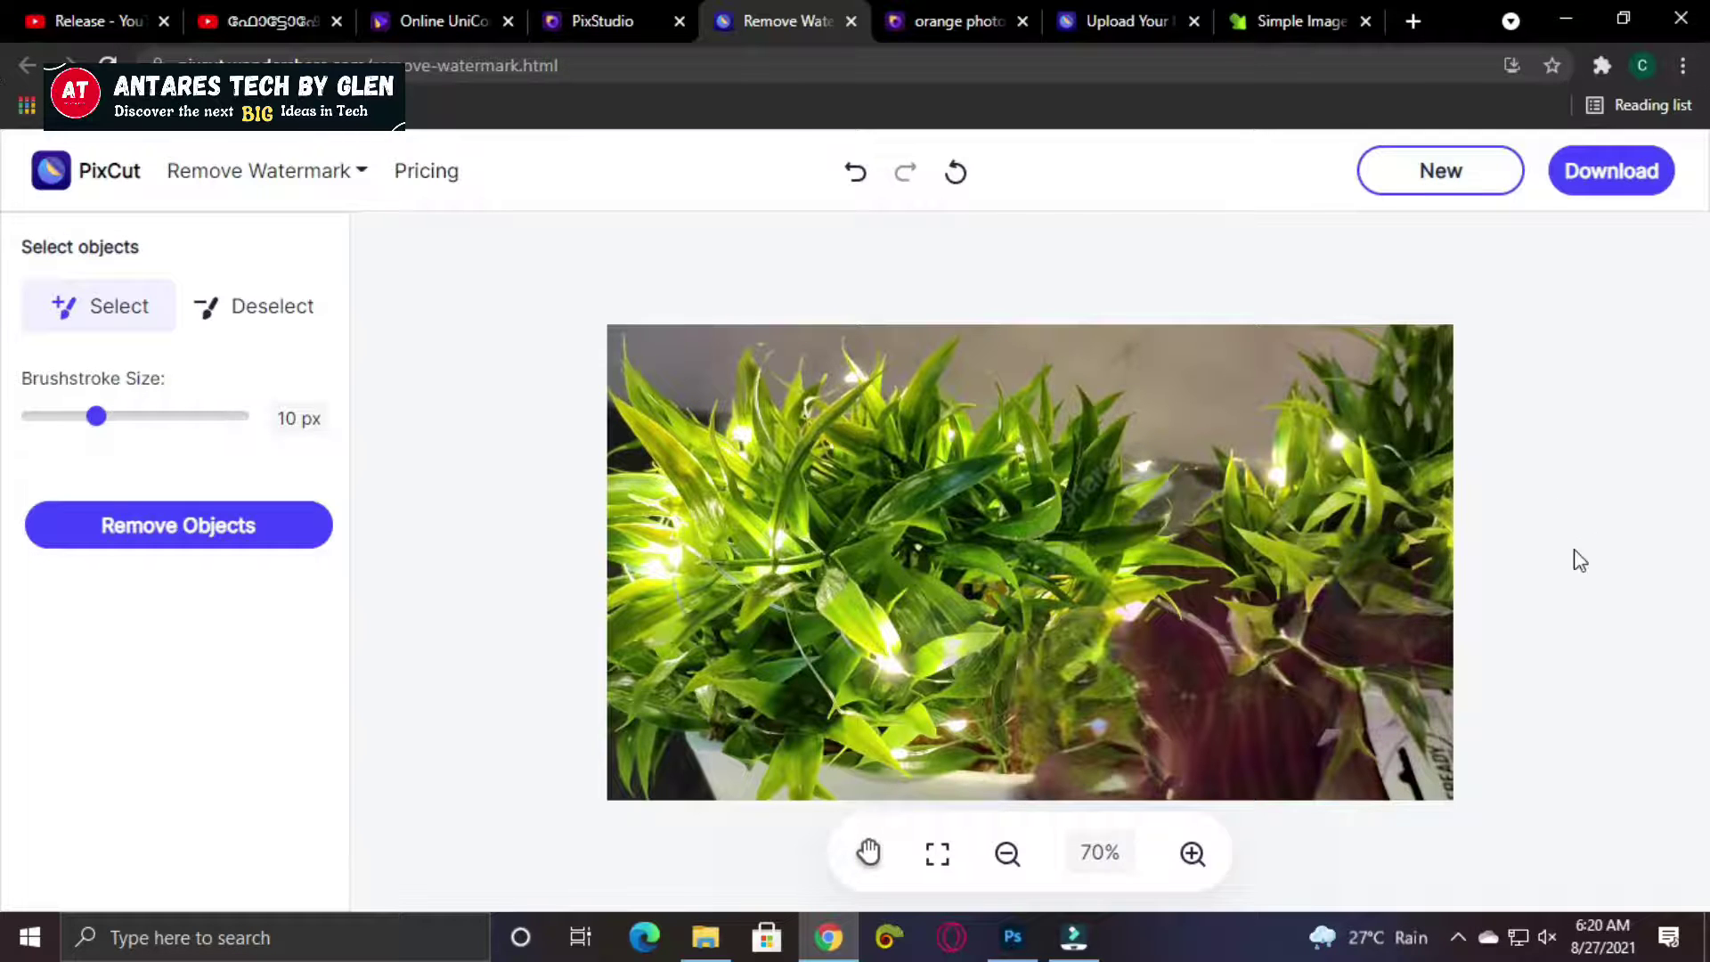
# Inspect the edited plant photo in full screen at several zoom levels, then leave full screen.
pyautogui.click(1683, 67)
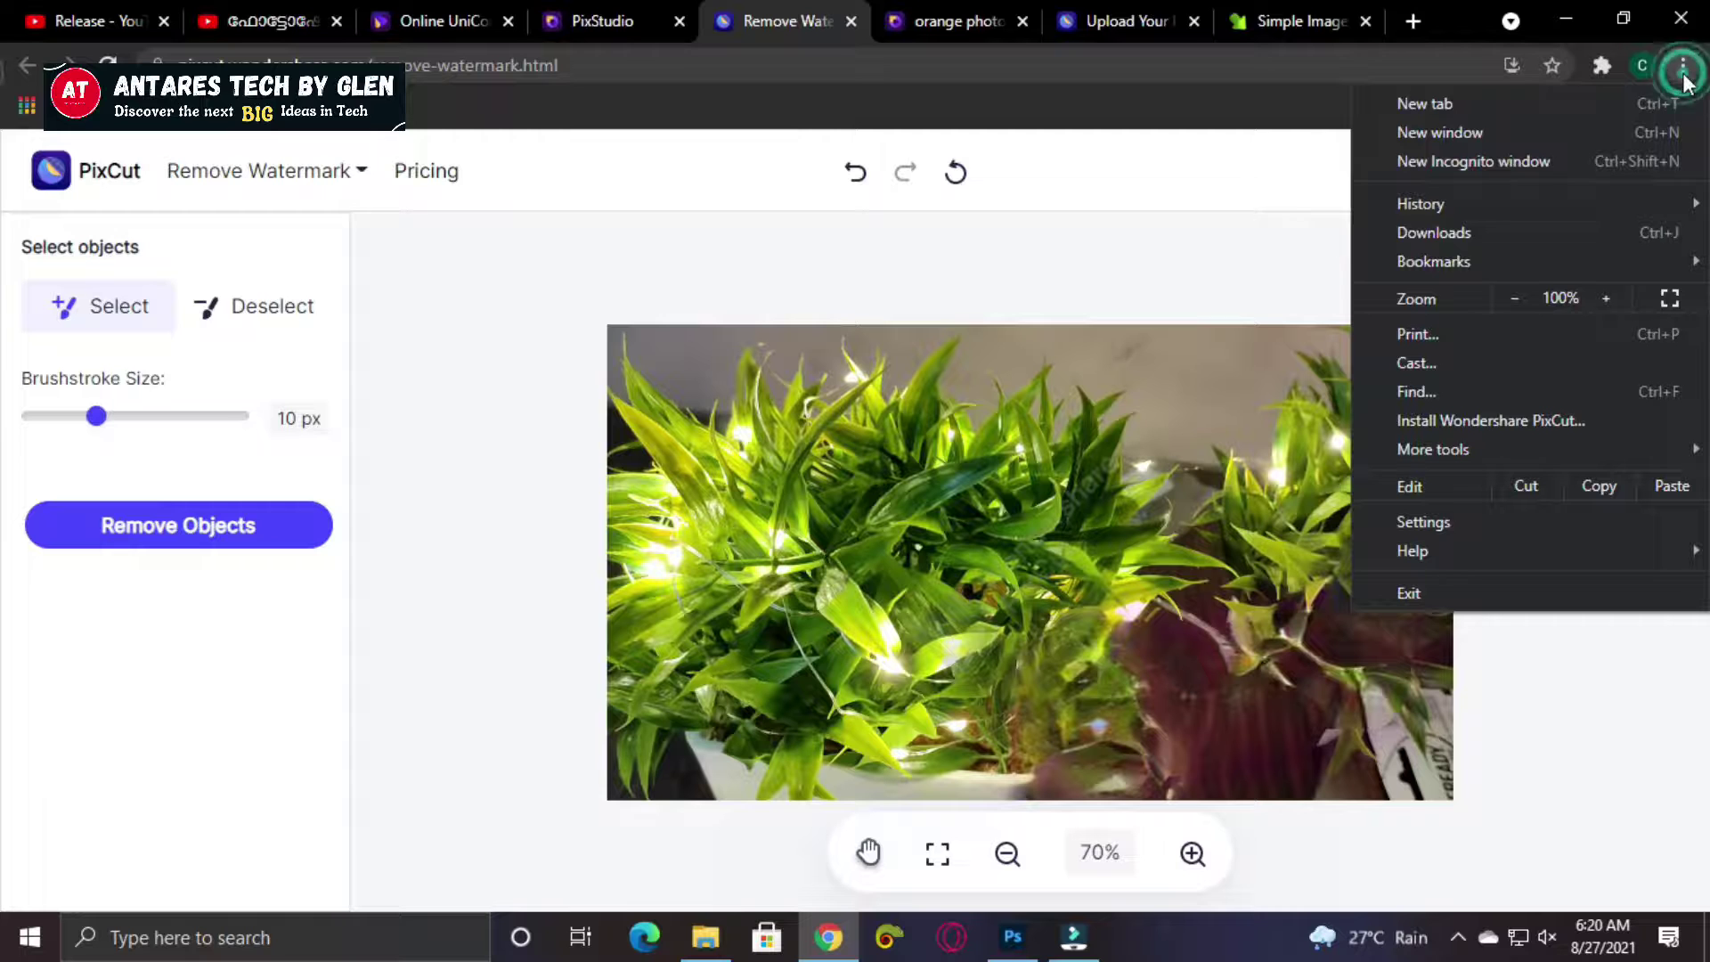
pyautogui.click(1688, 62)
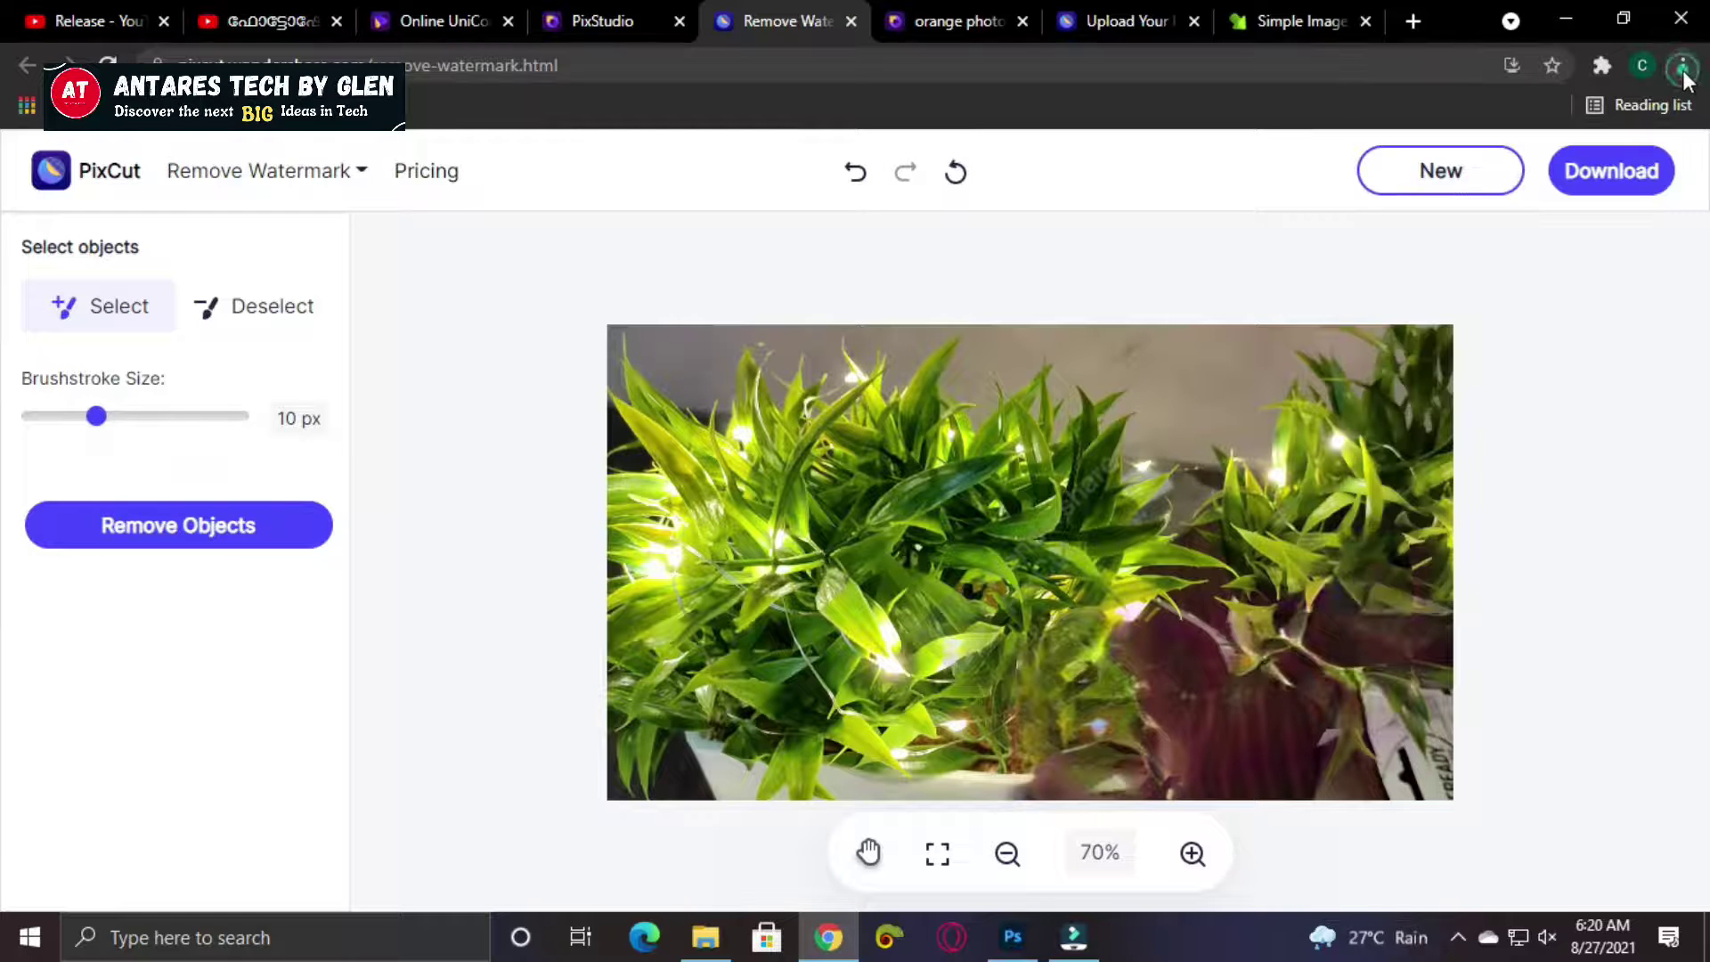
pyautogui.click(1191, 854)
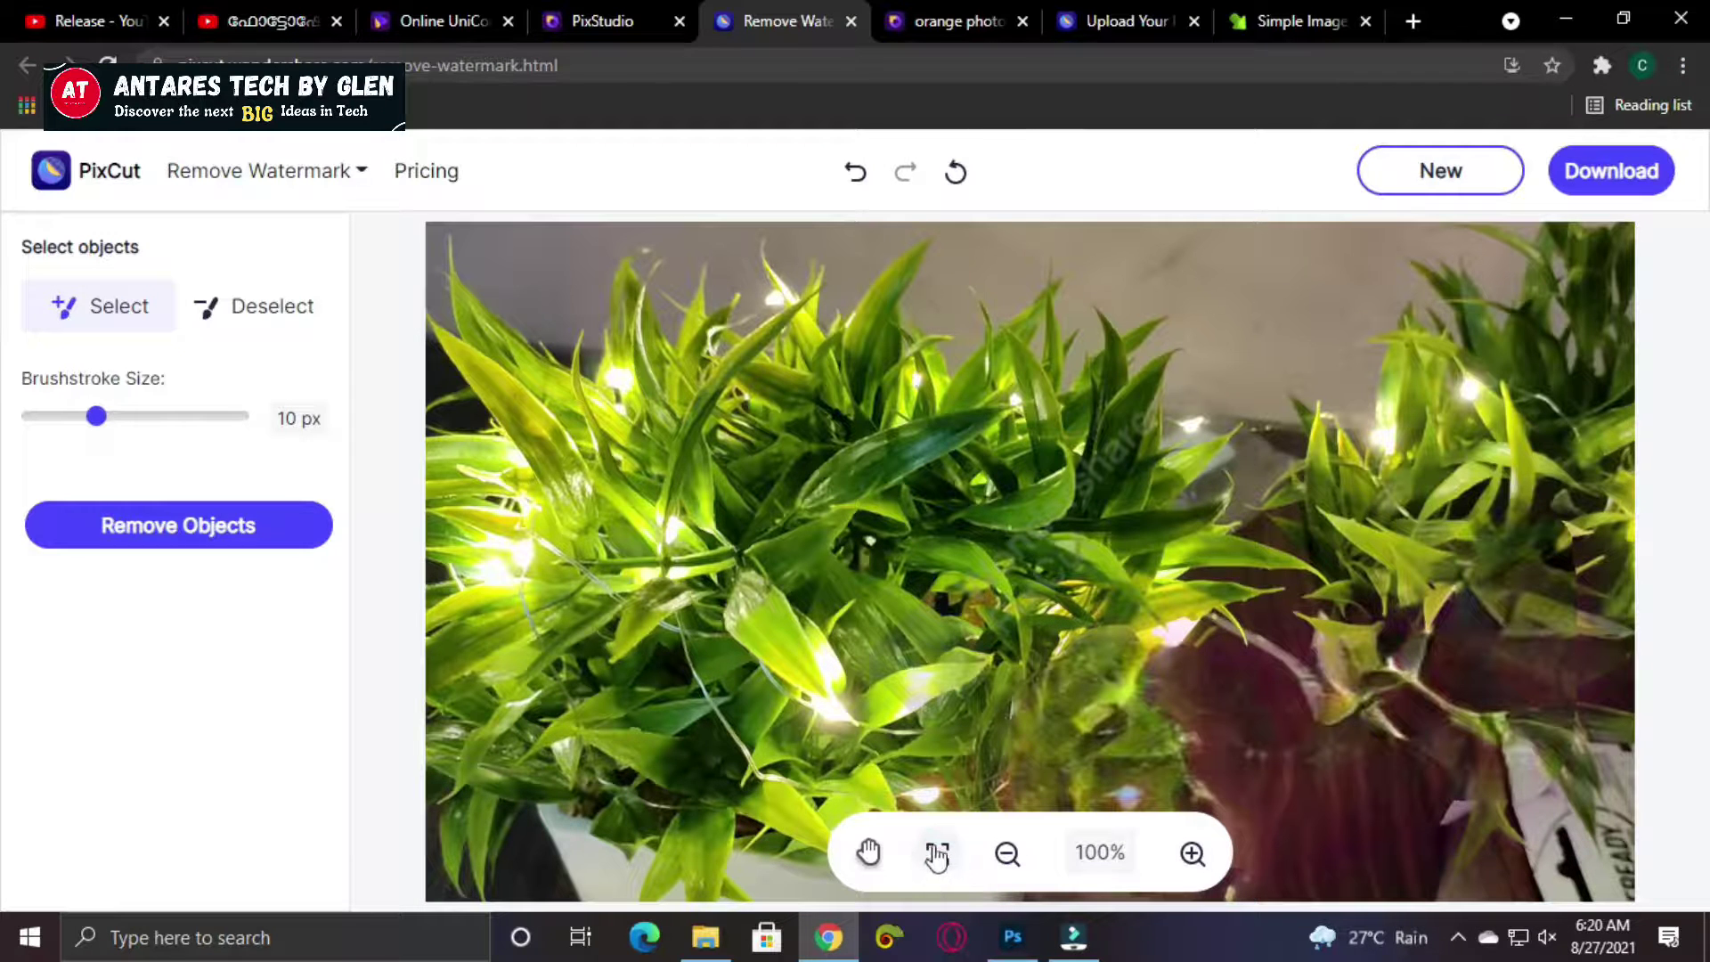
pyautogui.click(1682, 66)
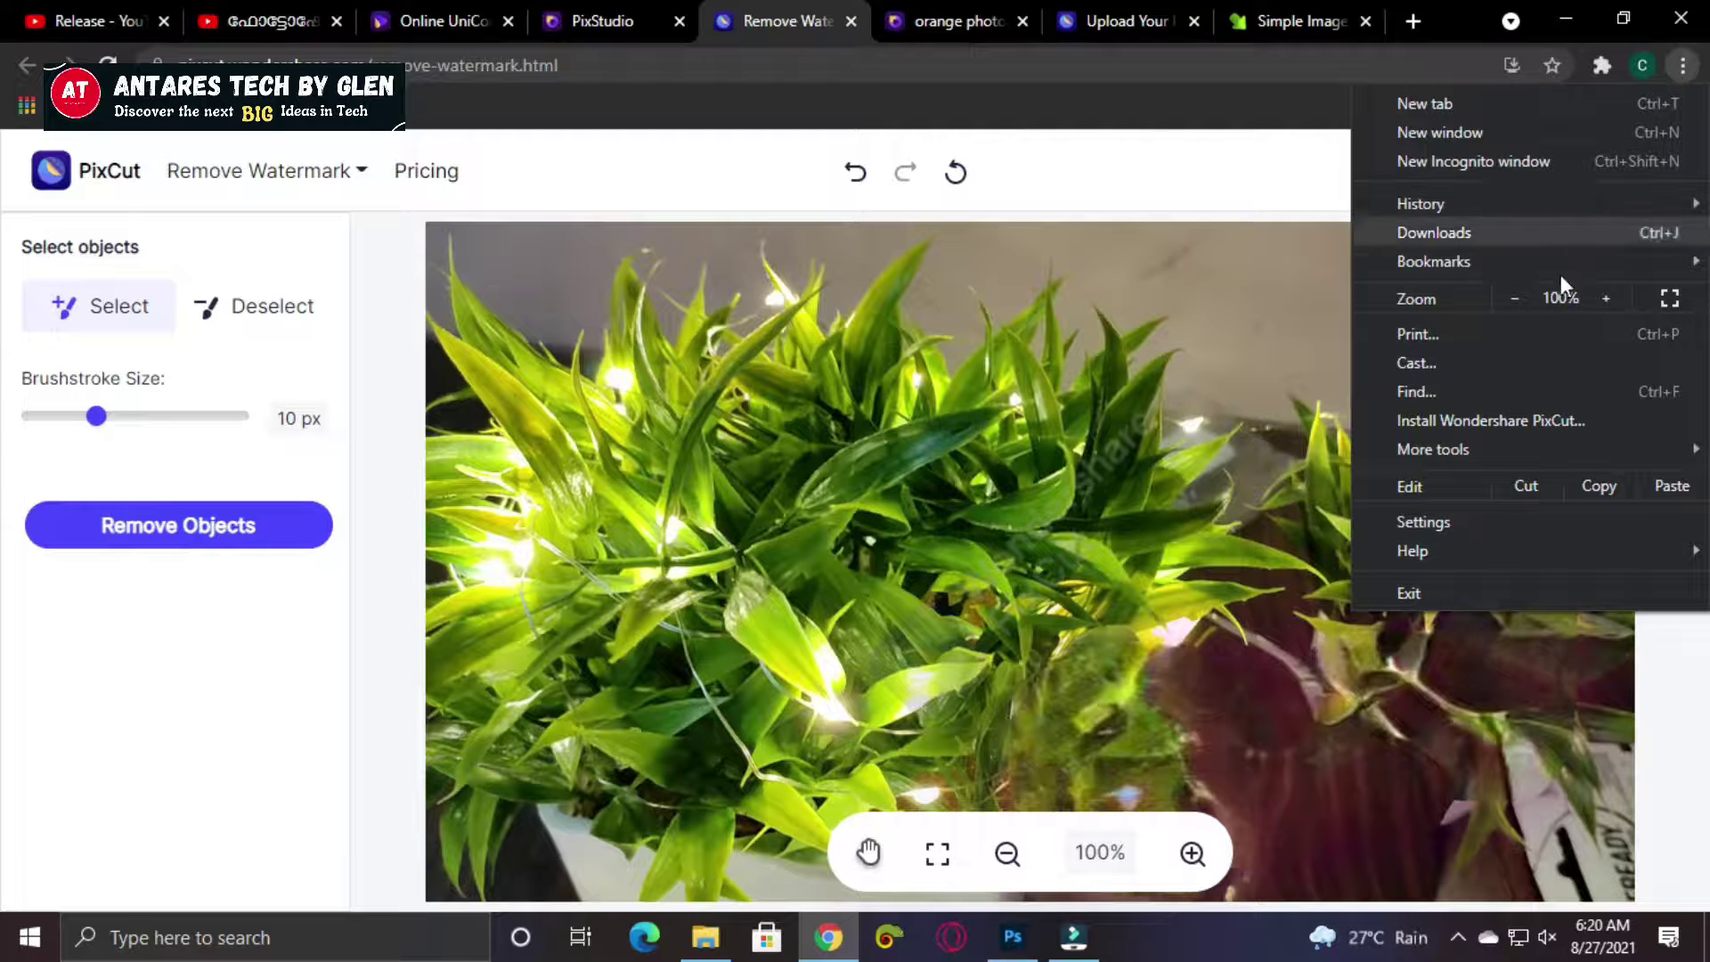
pyautogui.click(1695, 68)
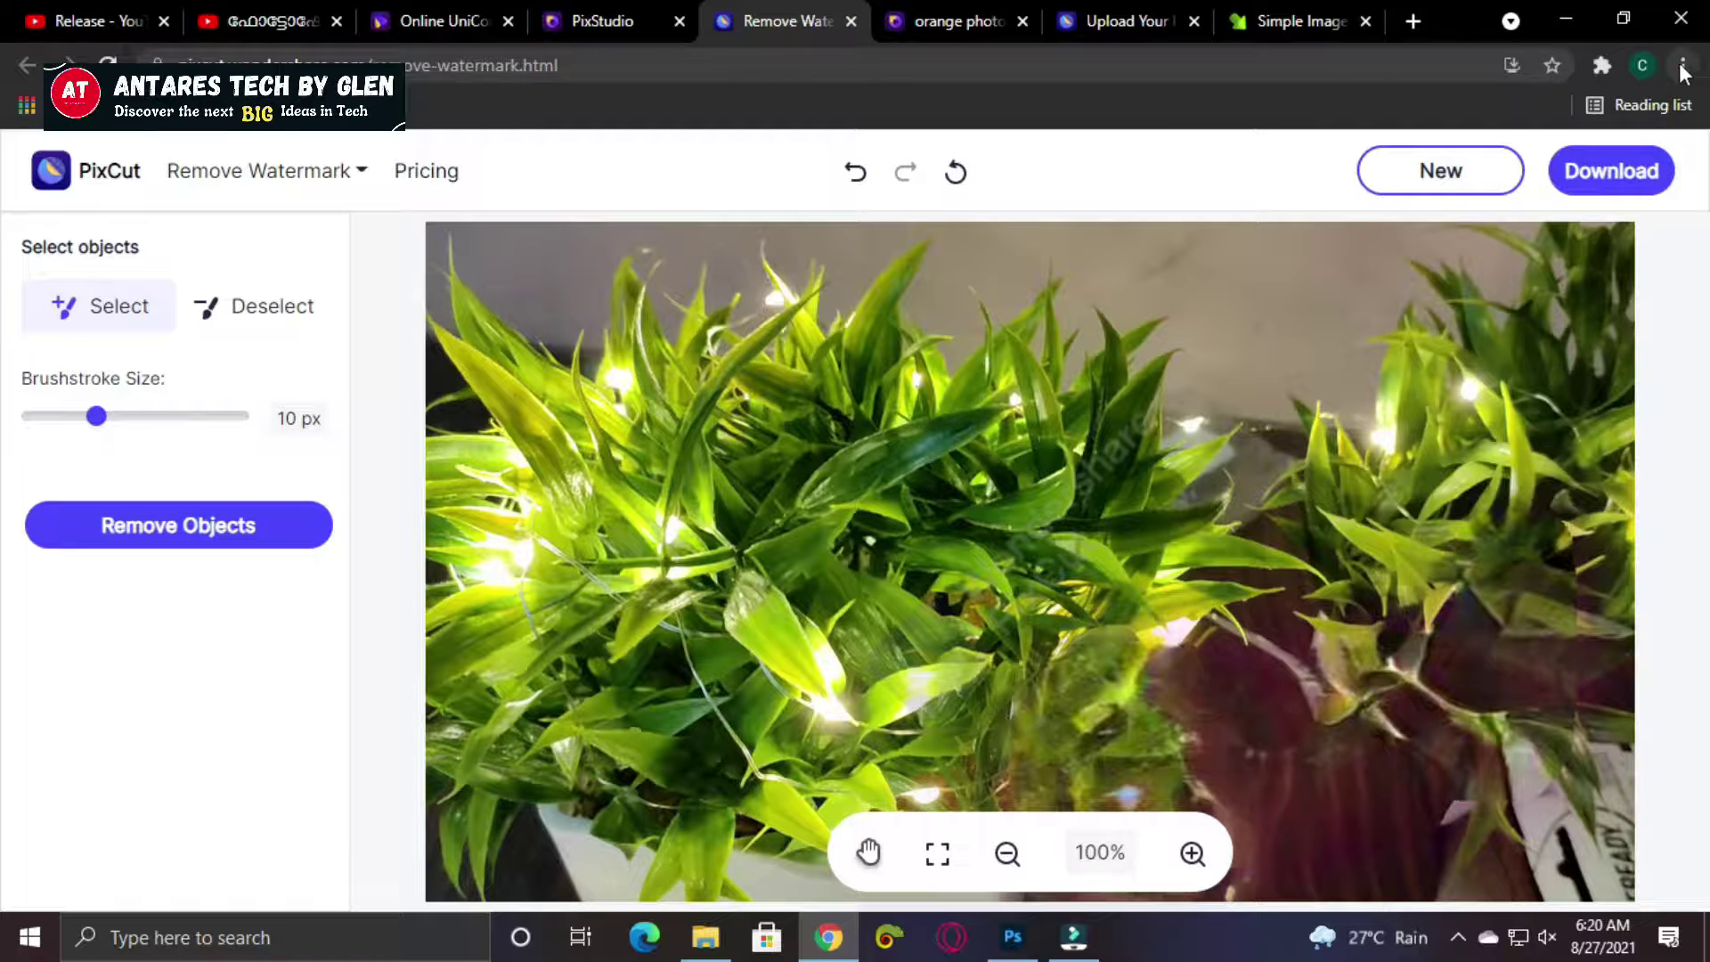
pyautogui.click(1682, 67)
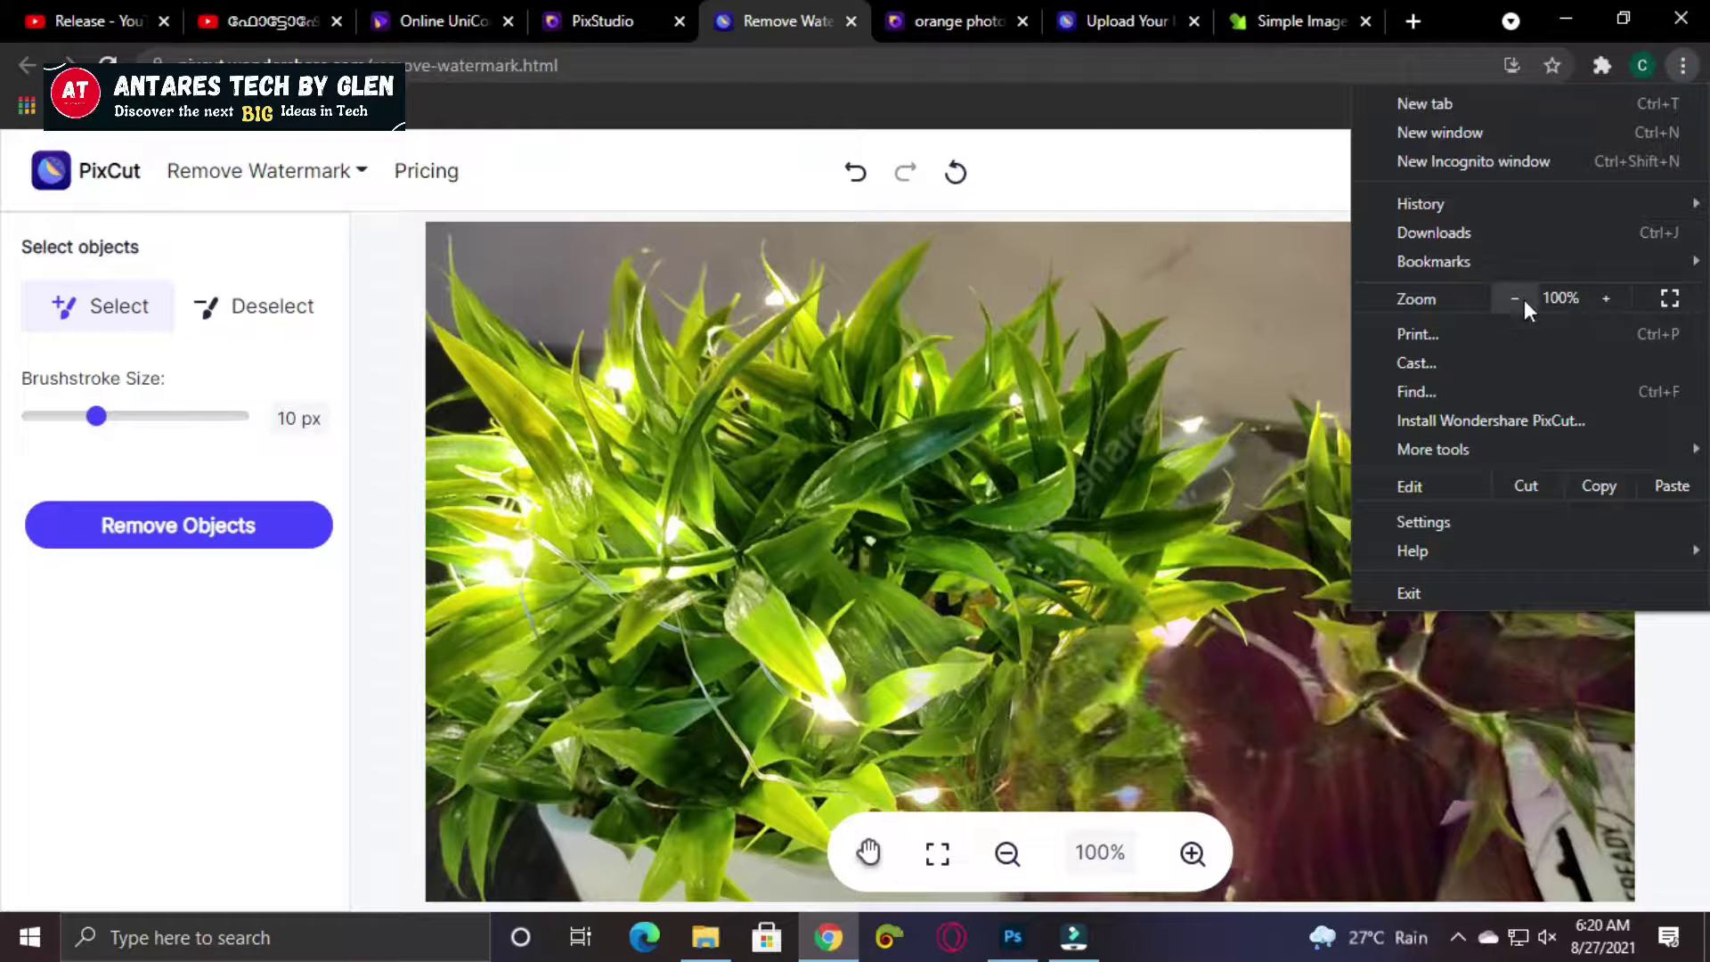
pyautogui.click(1609, 302)
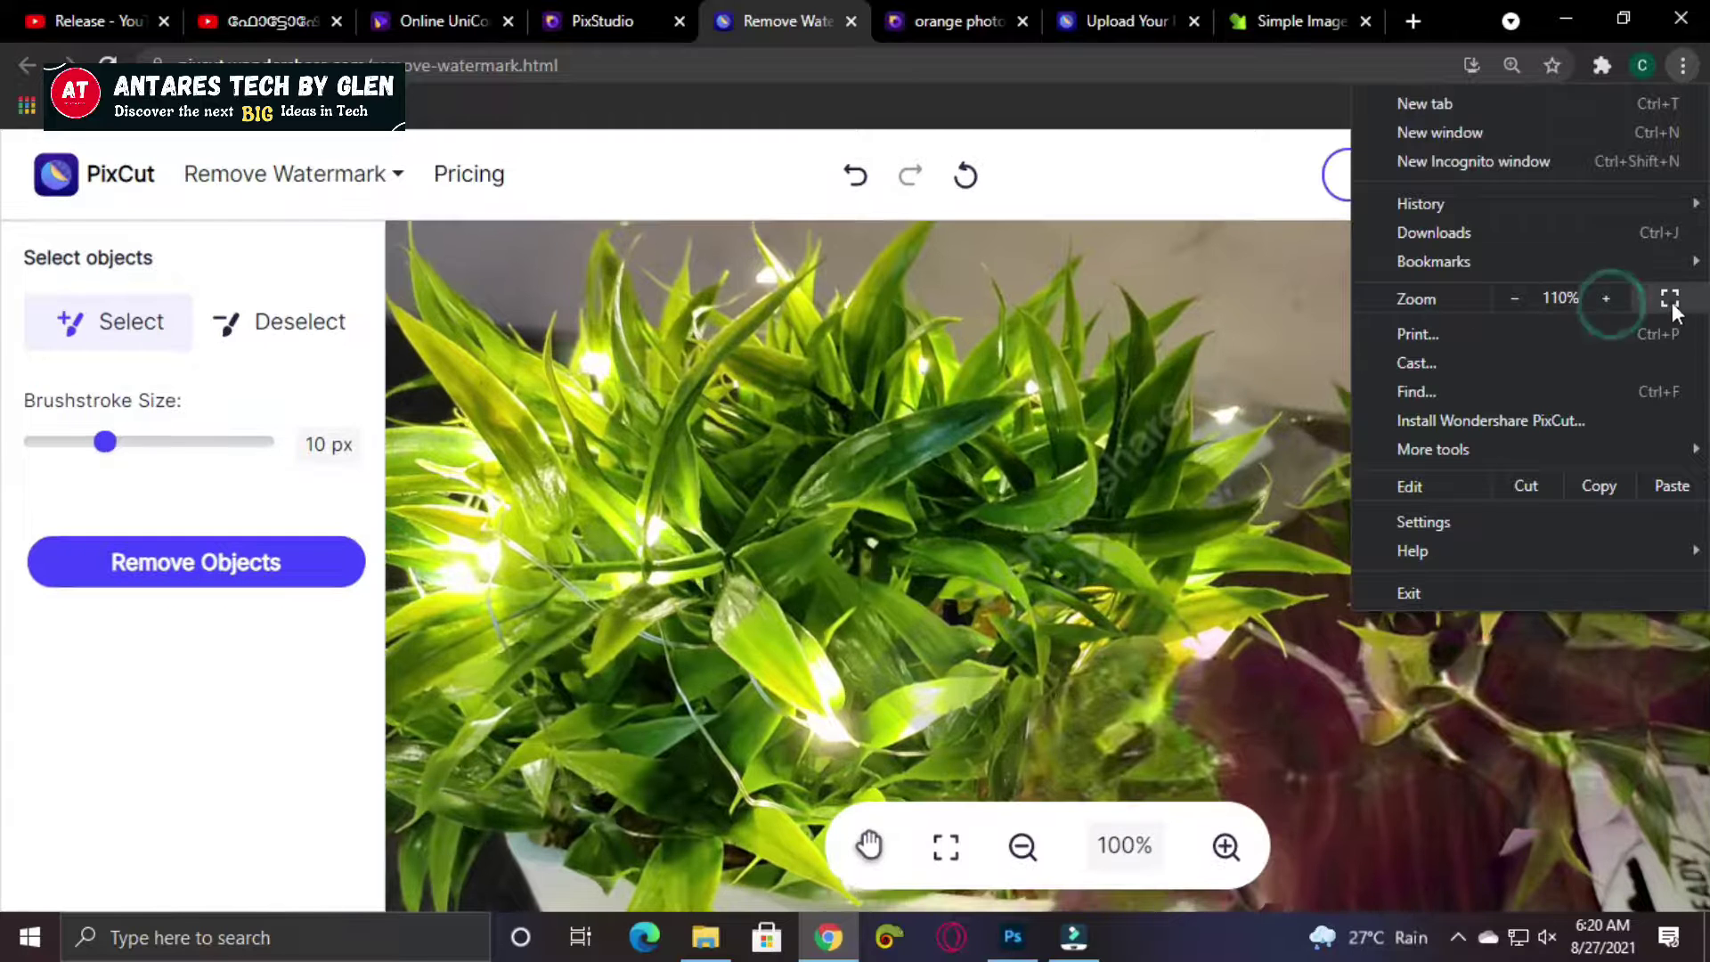
pyautogui.click(1511, 300)
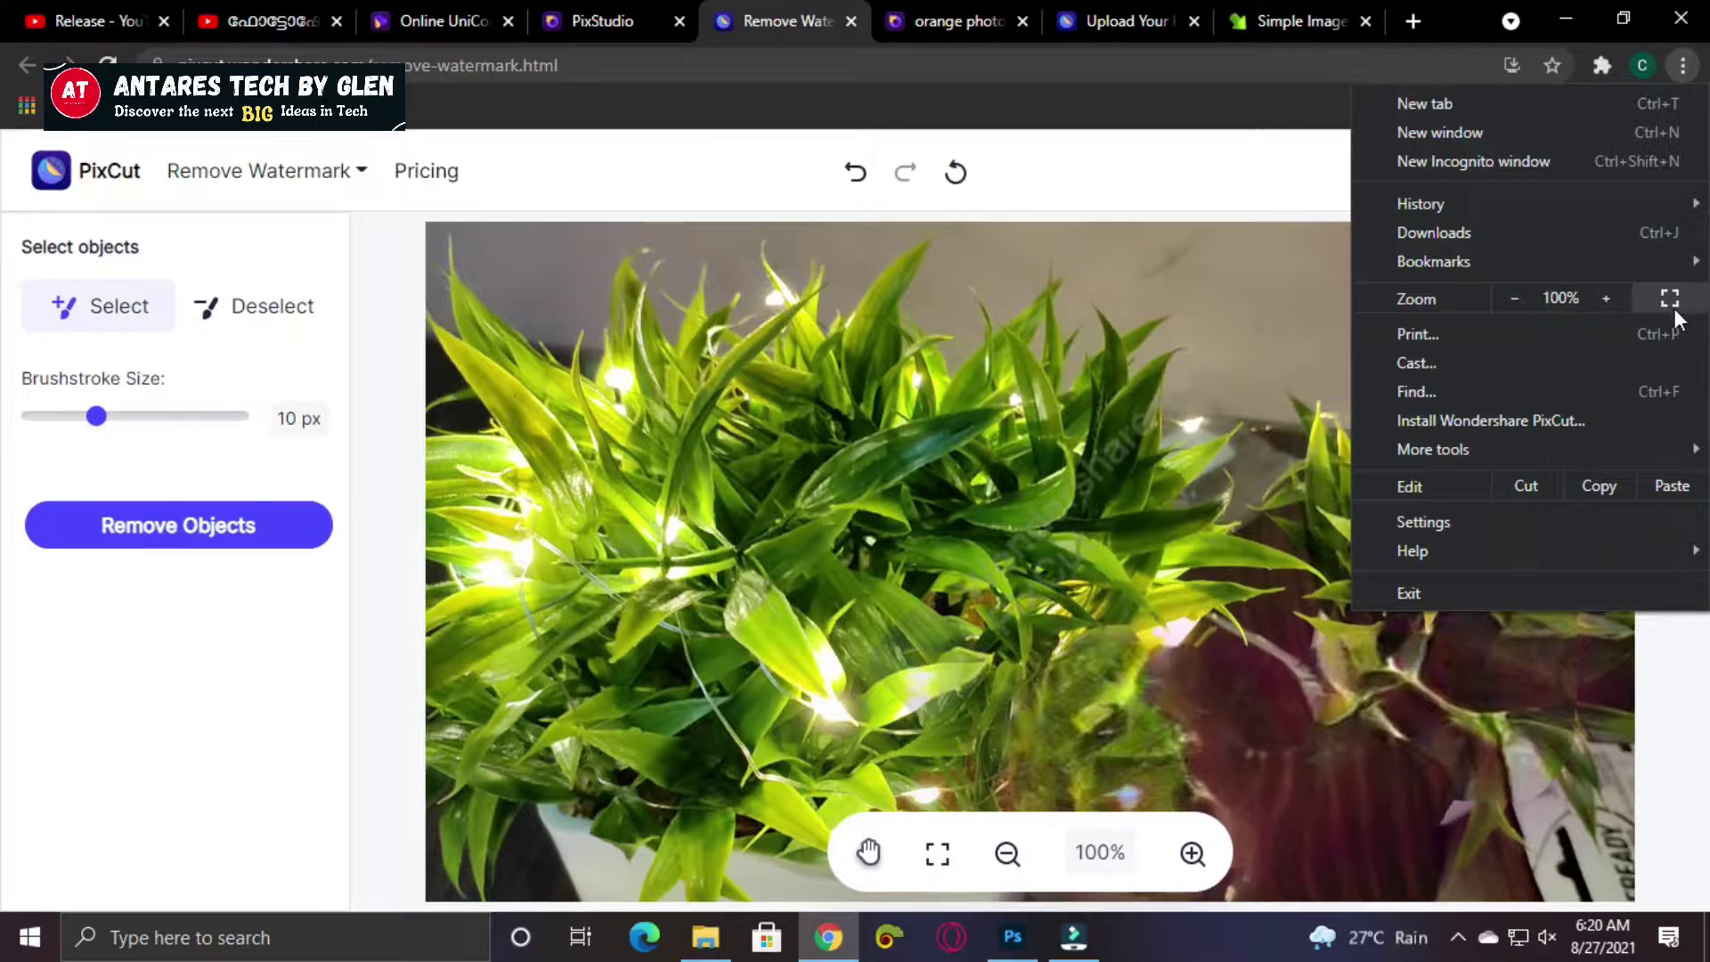
pyautogui.click(1670, 299)
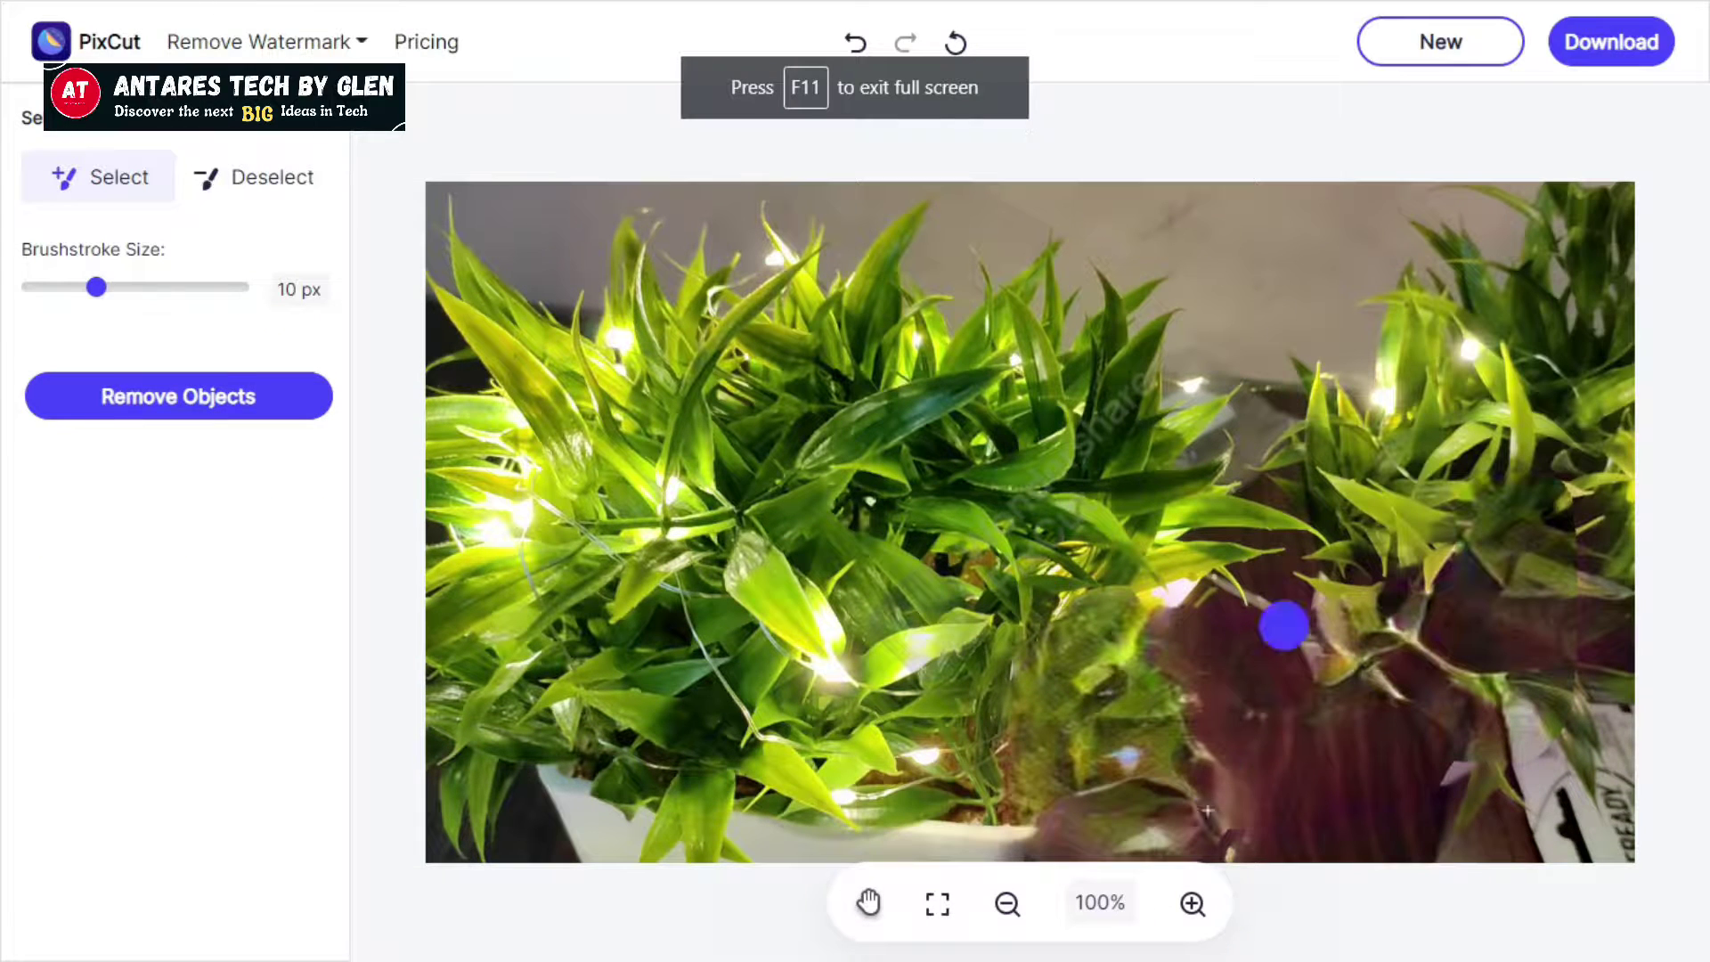
pyautogui.click(1190, 904)
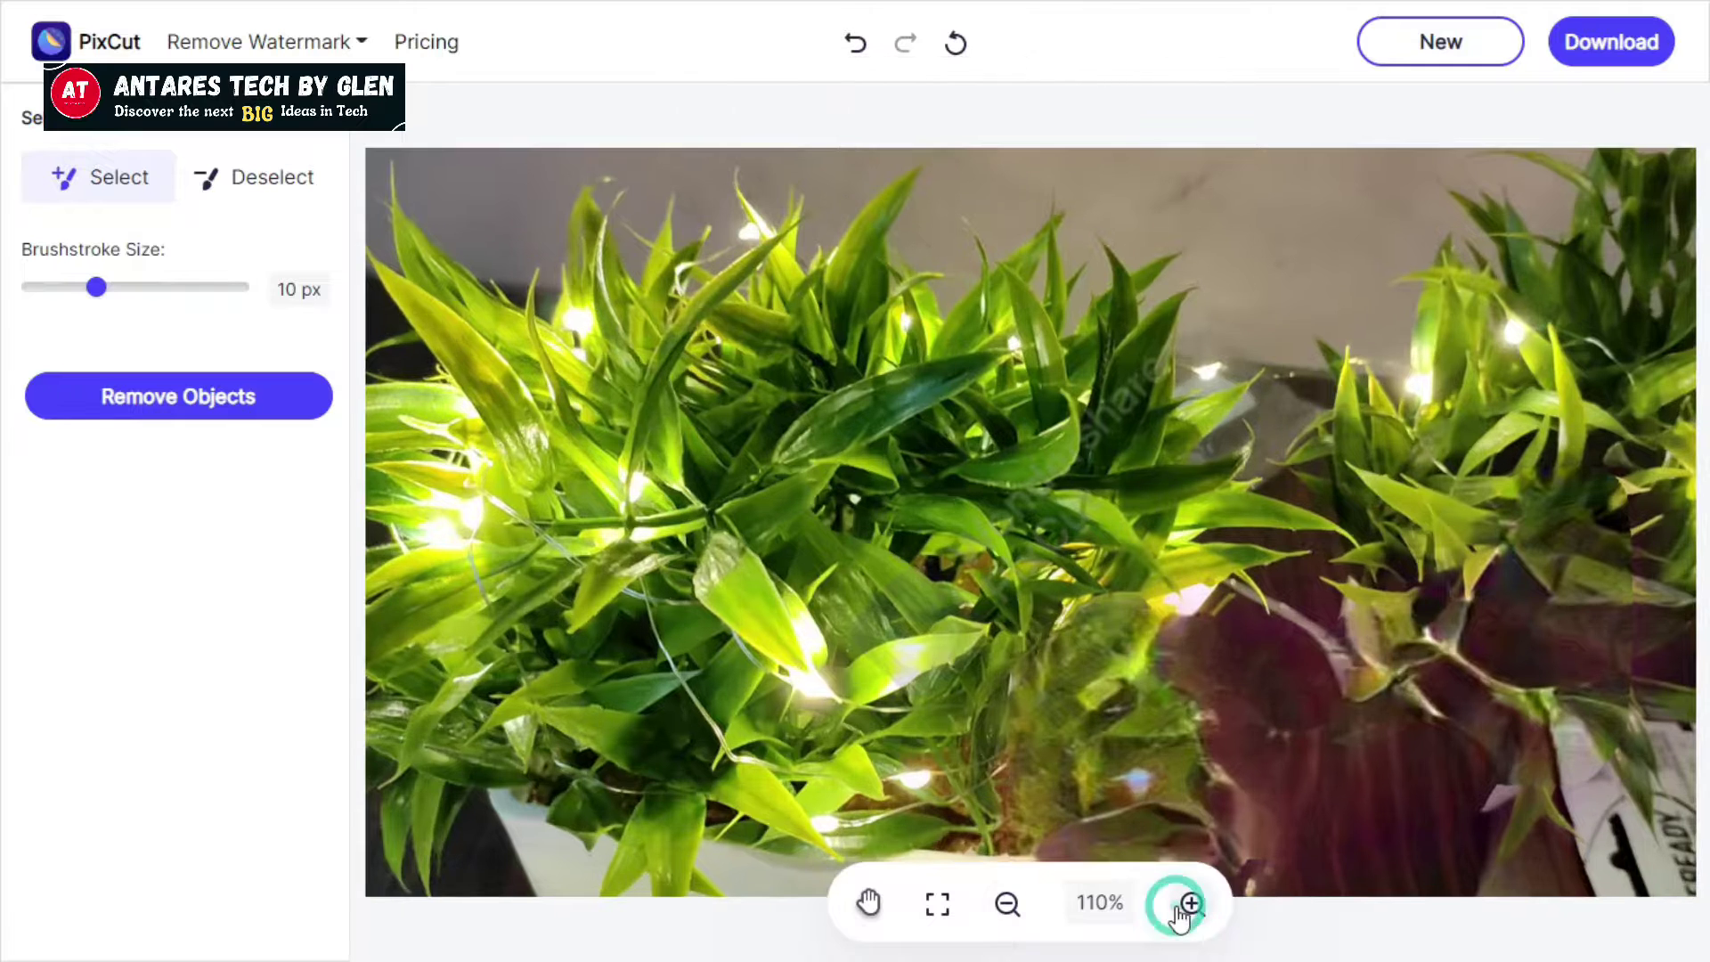
pyautogui.click(1006, 905)
pyautogui.click(1006, 904)
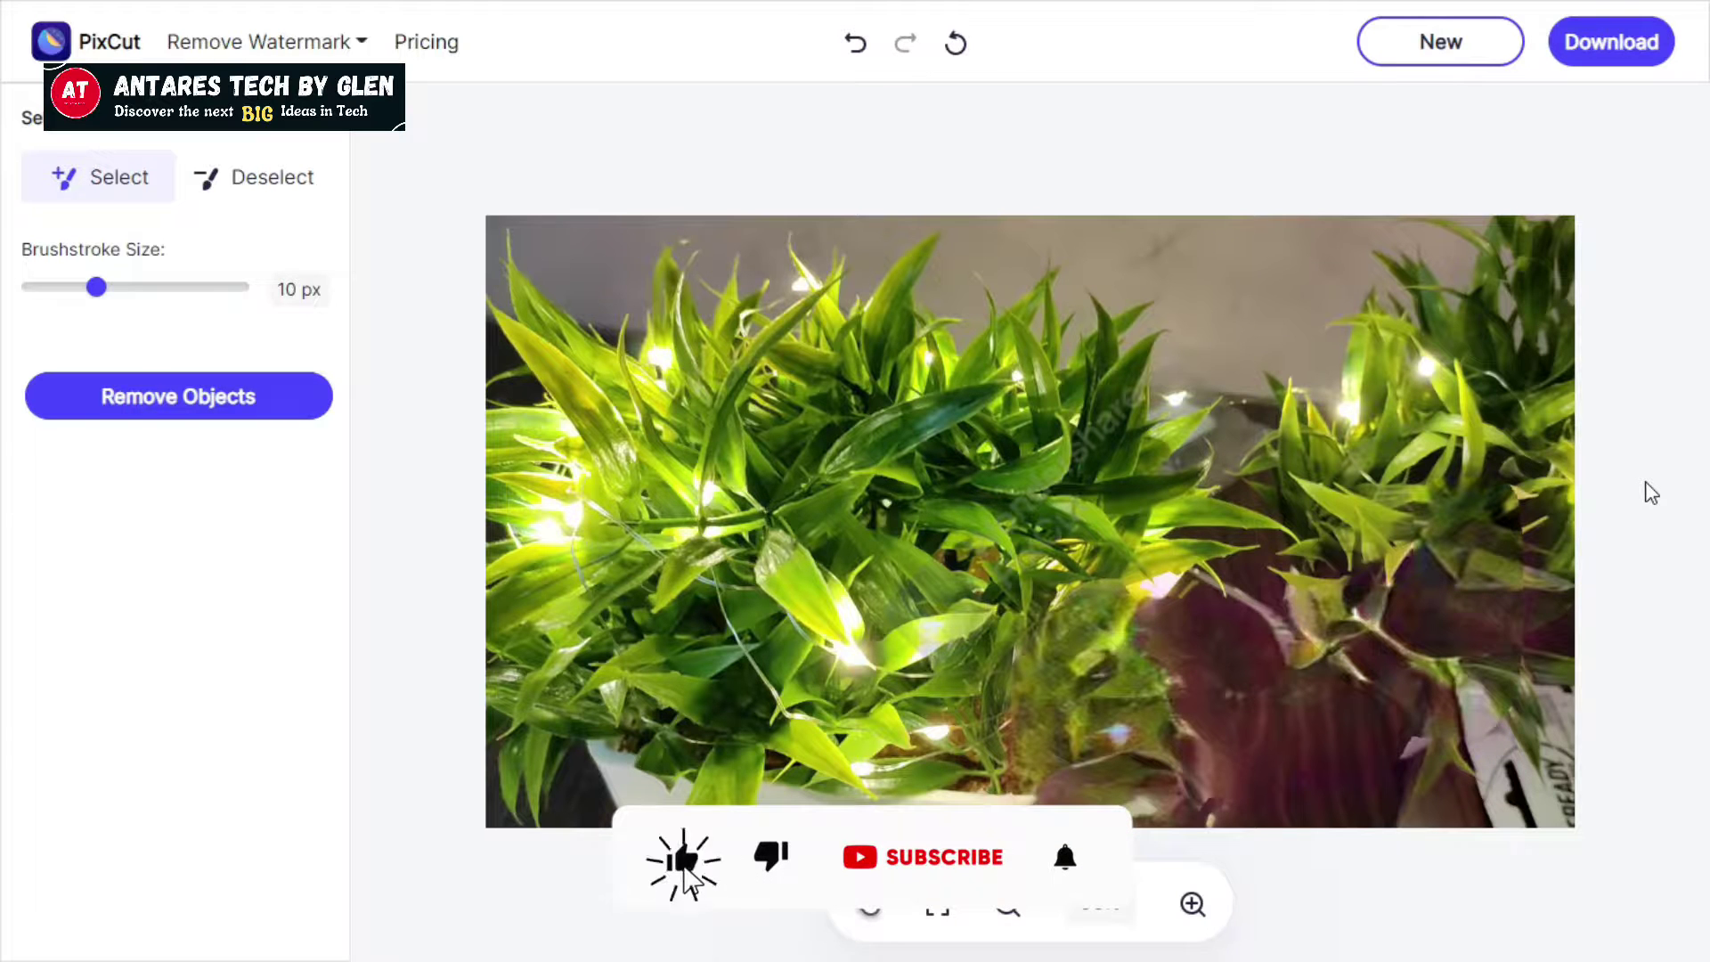
pyautogui.press('F11')
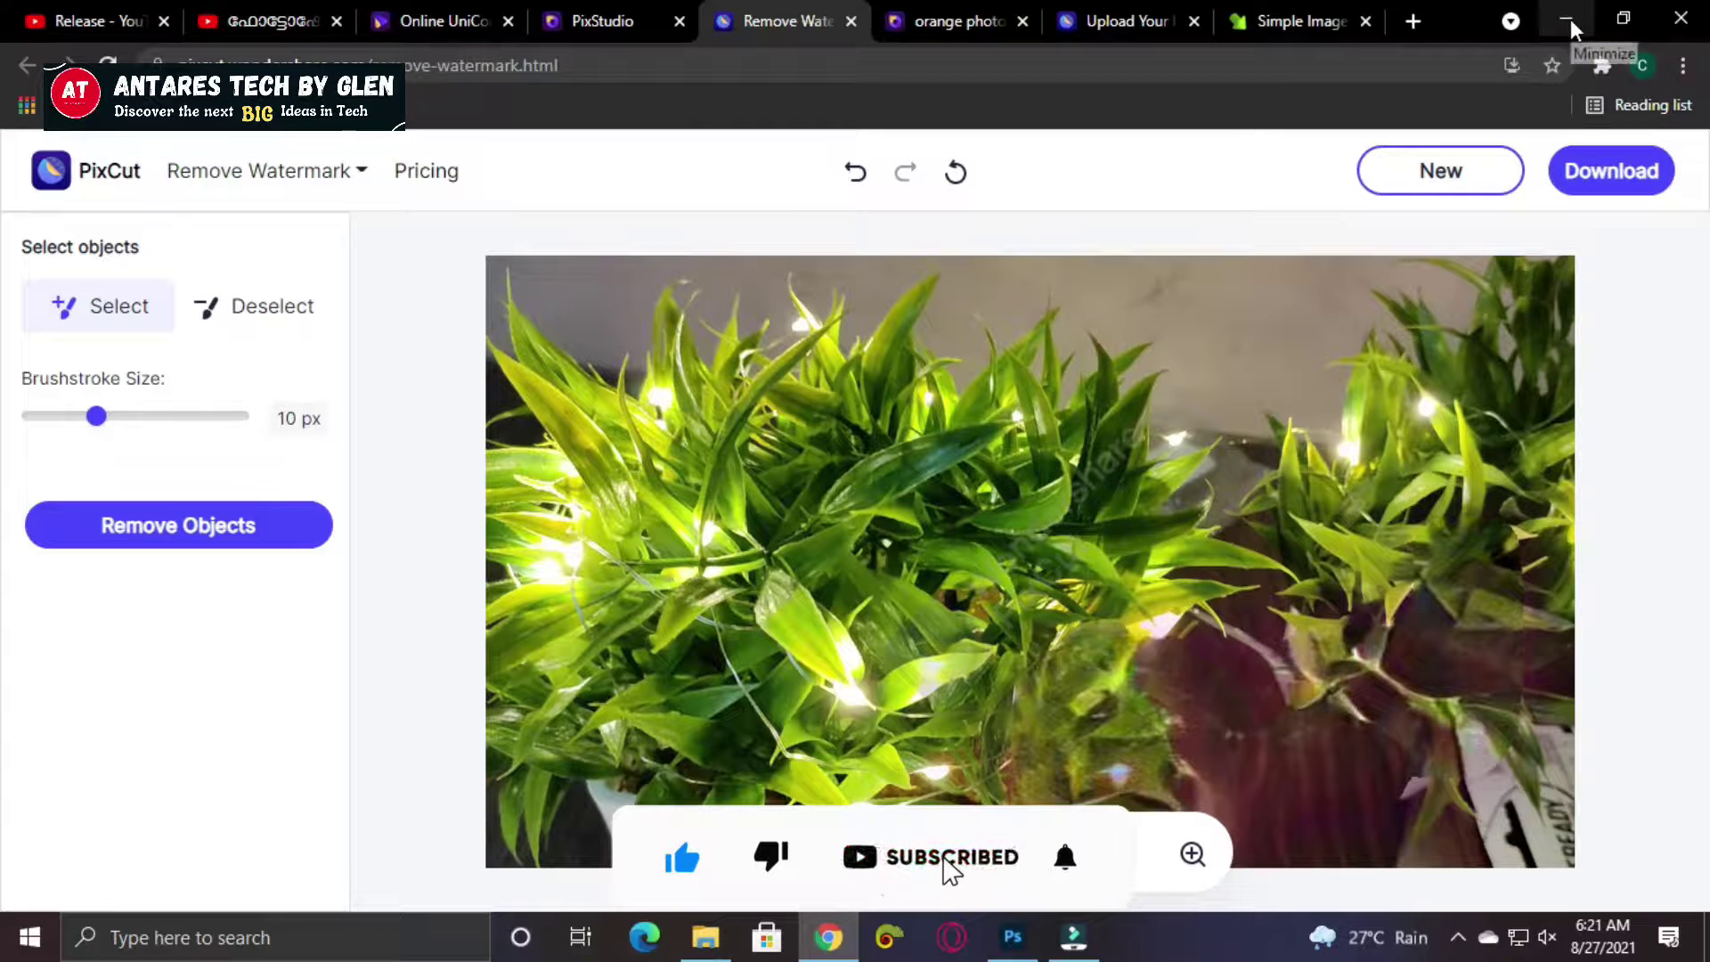
# Switch to the Photoshop thumbnail design and arrange the Demo folder as a smaller window over it.
pyautogui.click(1567, 18)
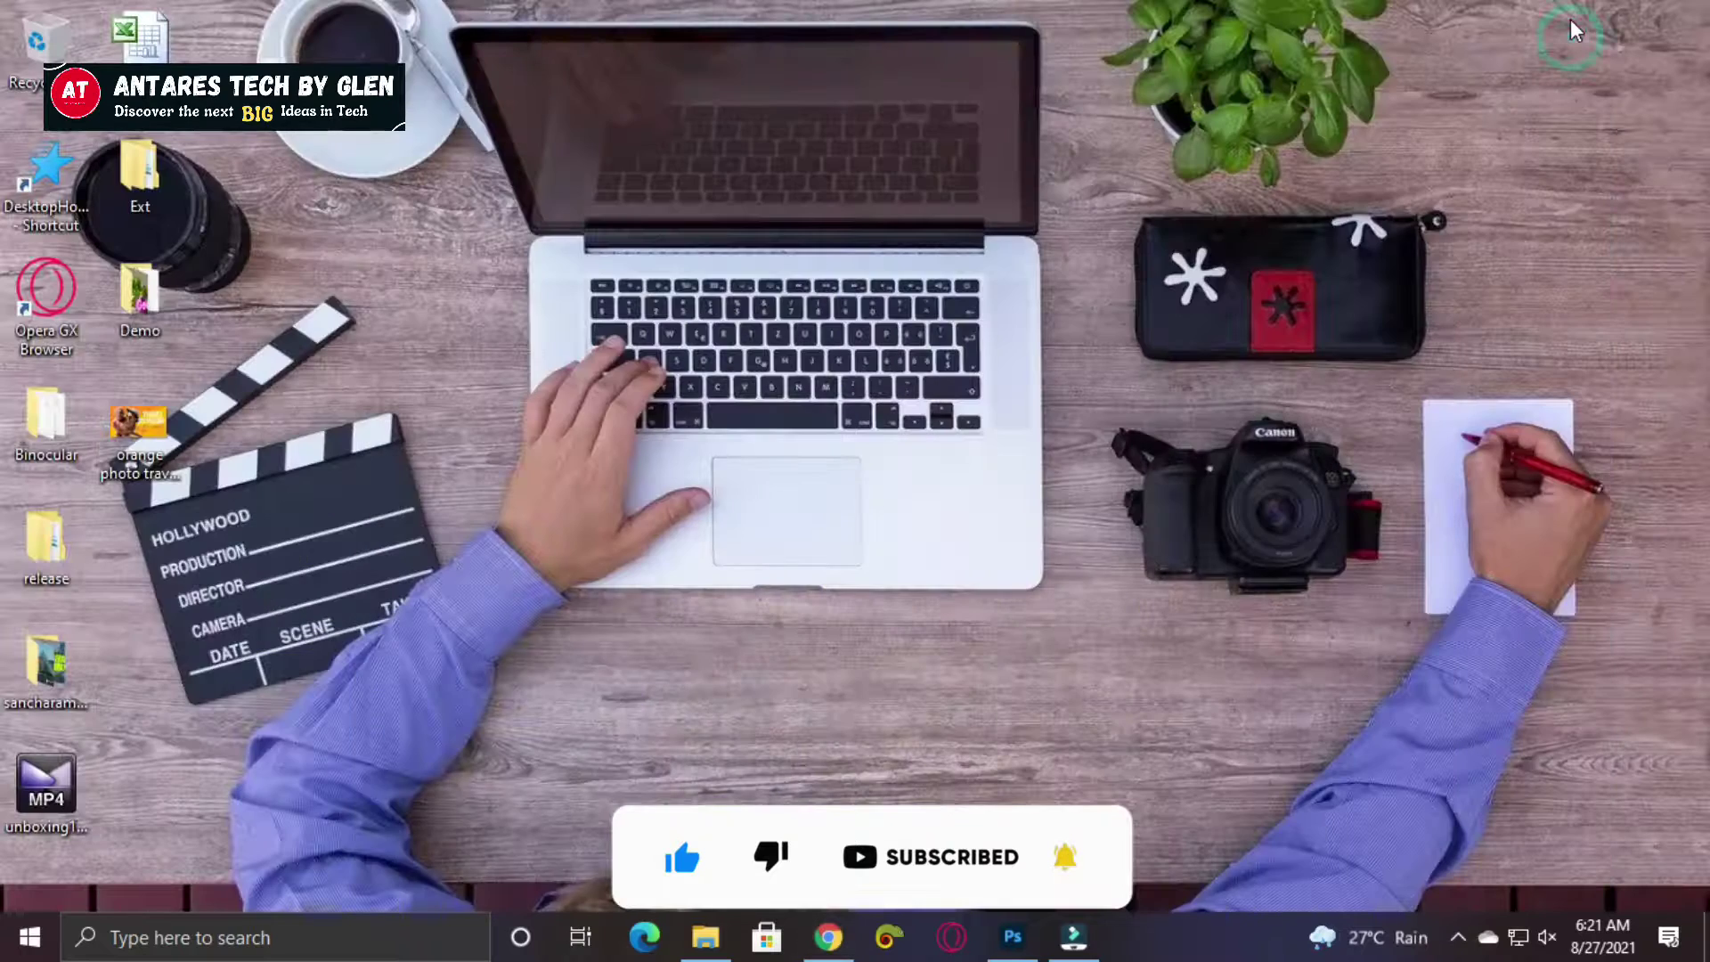
pyautogui.click(709, 949)
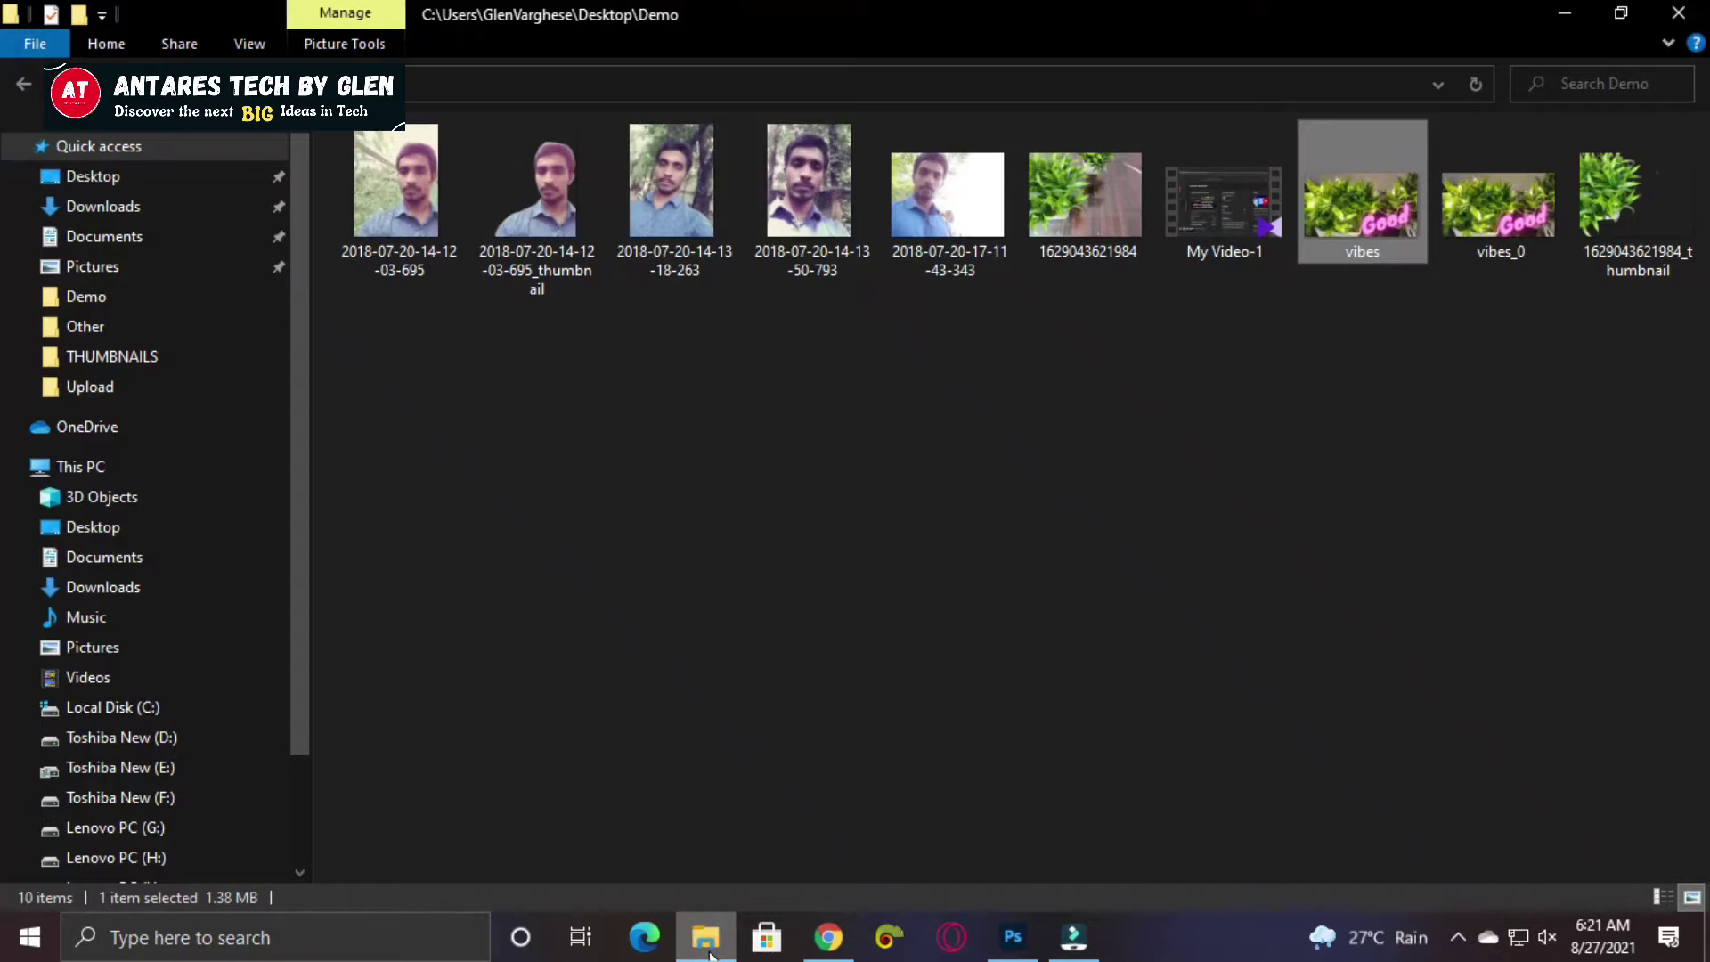
pyautogui.click(1012, 937)
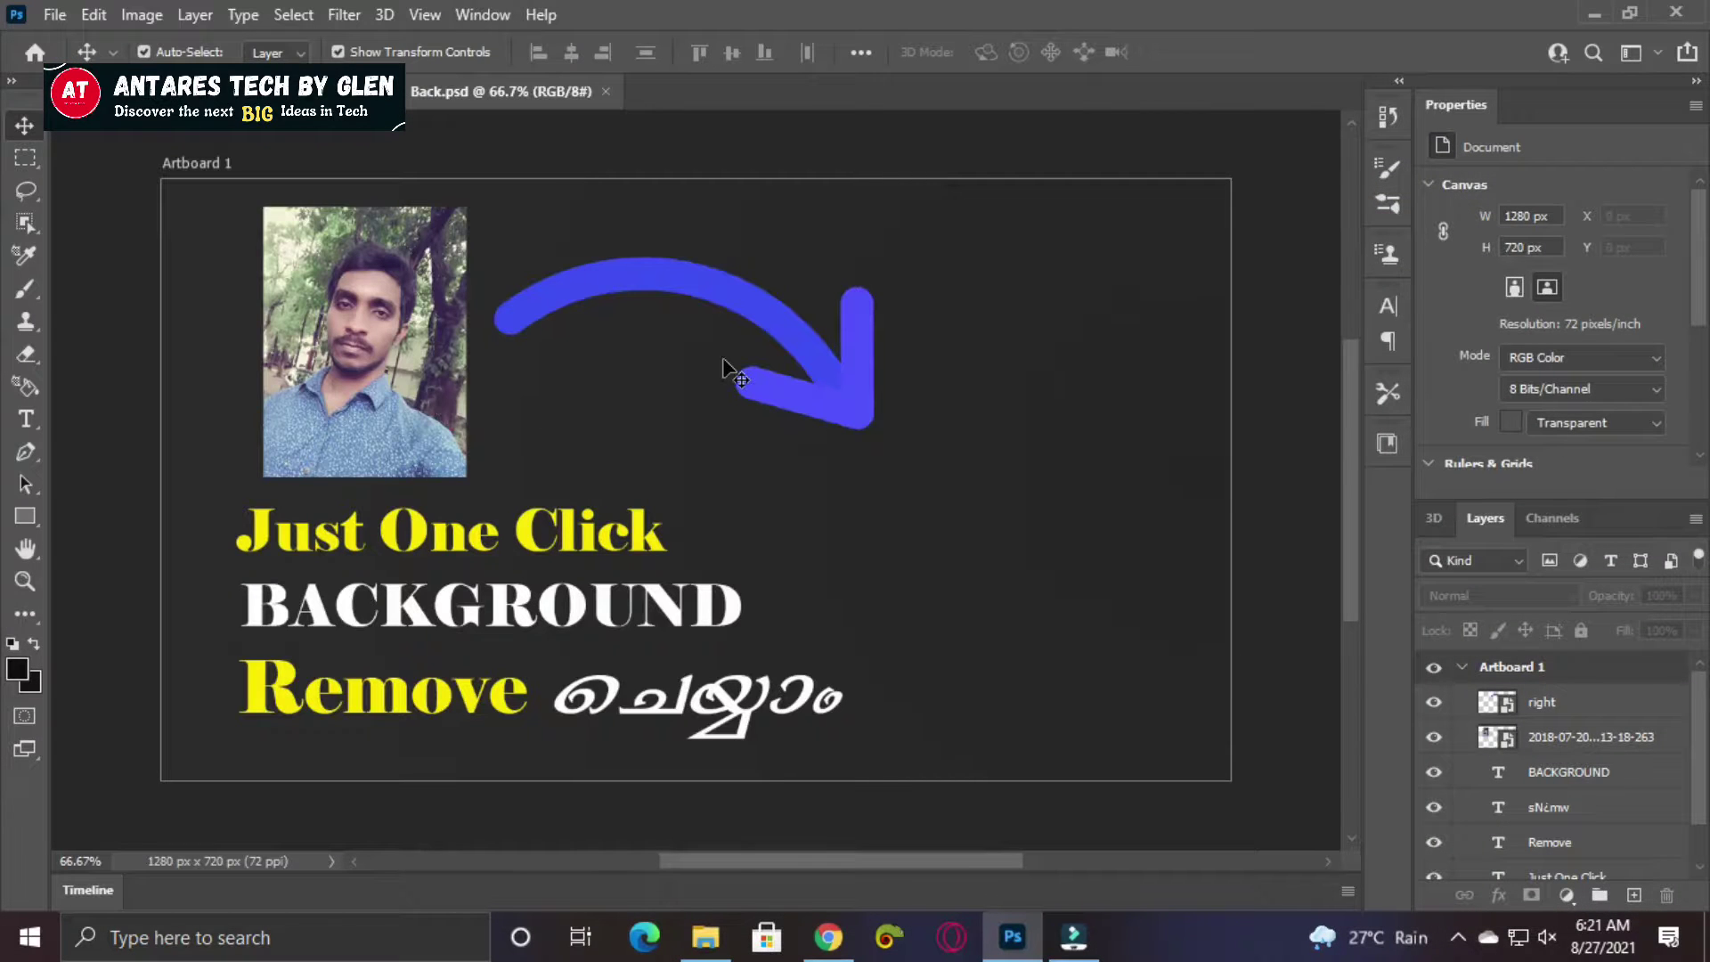
pyautogui.click(706, 937)
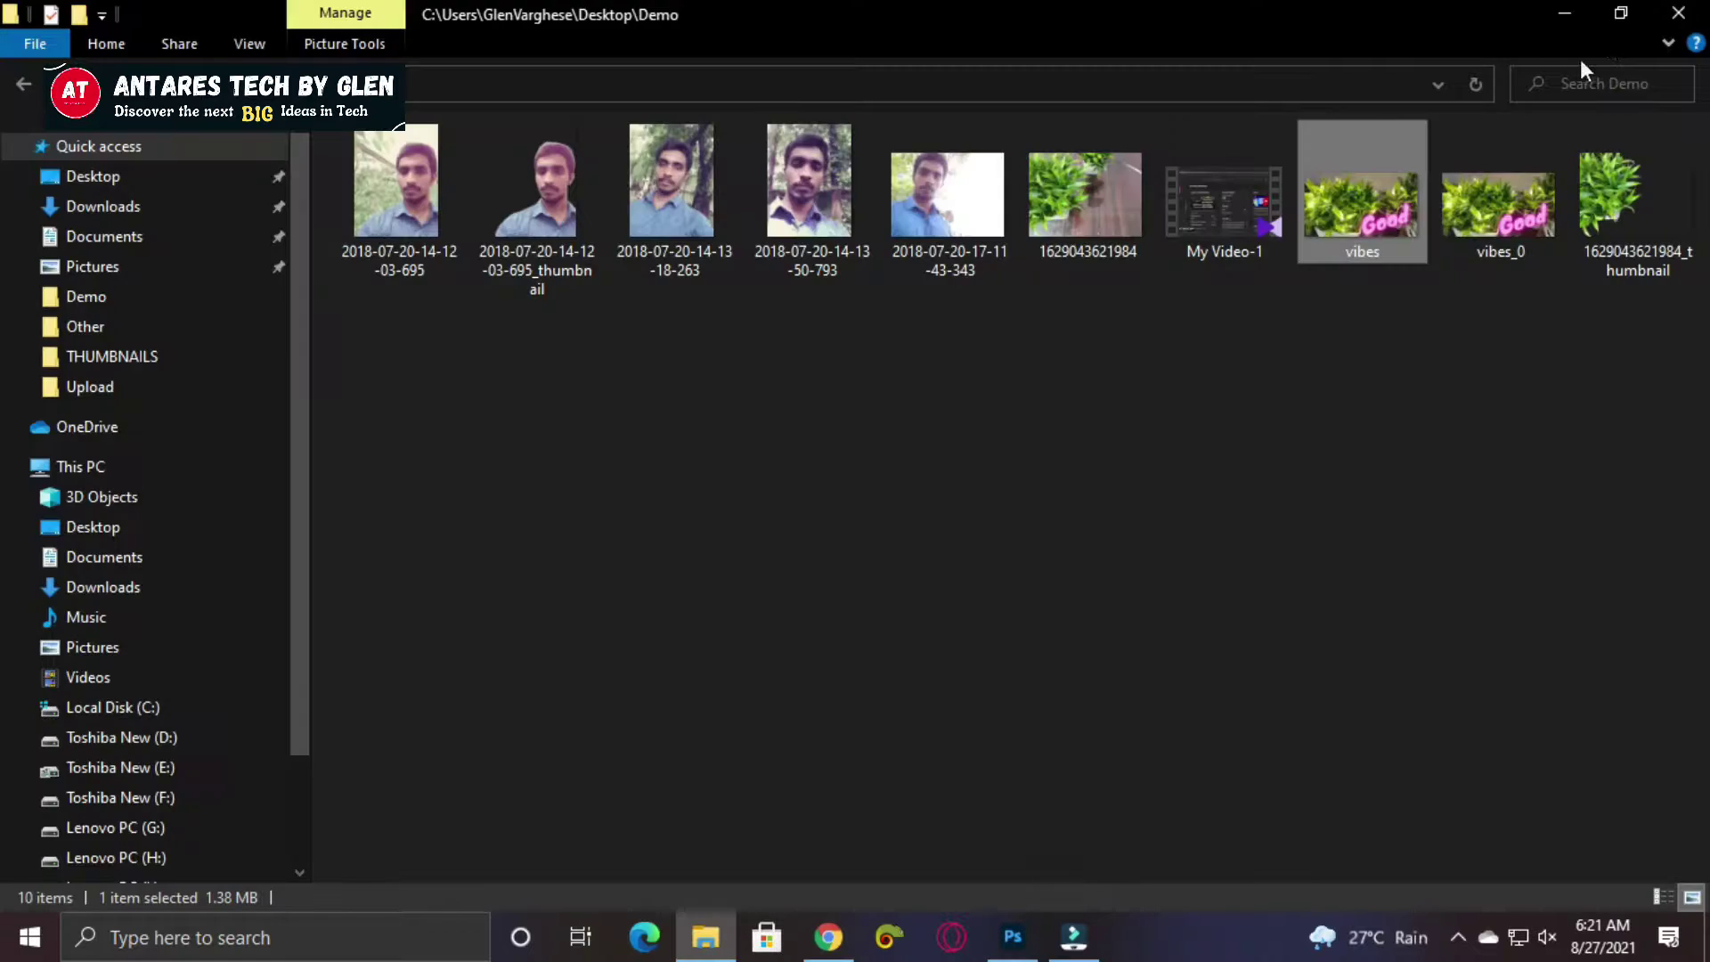
pyautogui.click(1621, 19)
pyautogui.moveTo(752, 300); pyautogui.dragTo(579, 531)
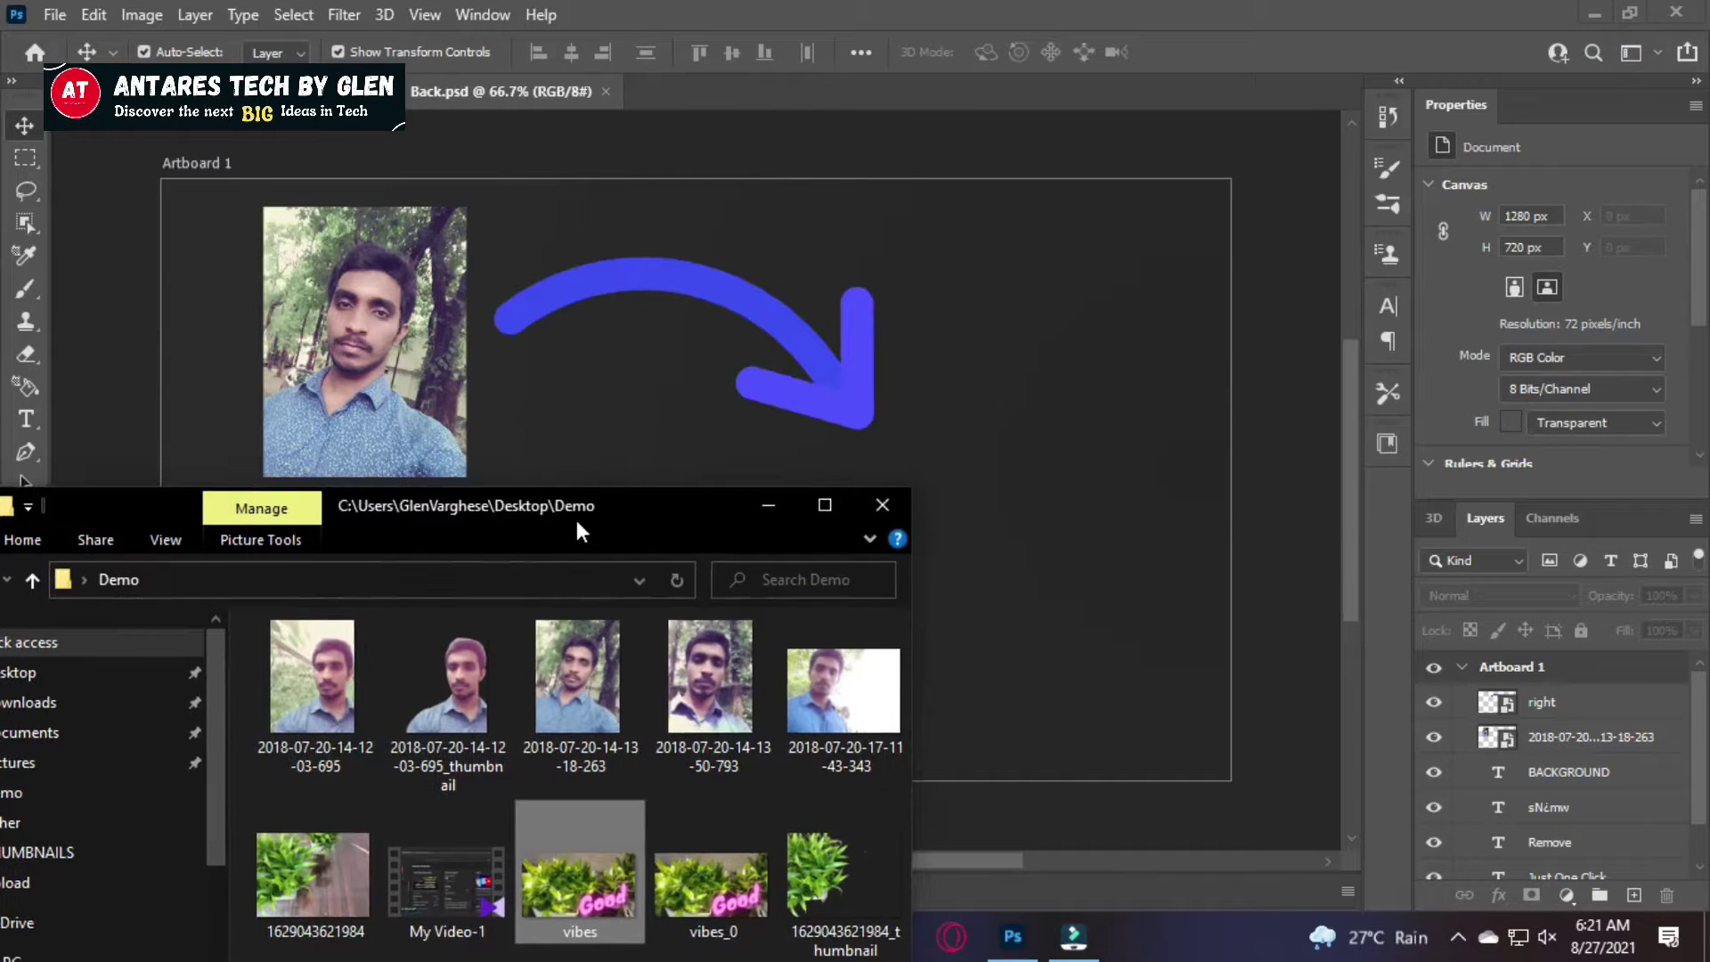
pyautogui.click(475, 691)
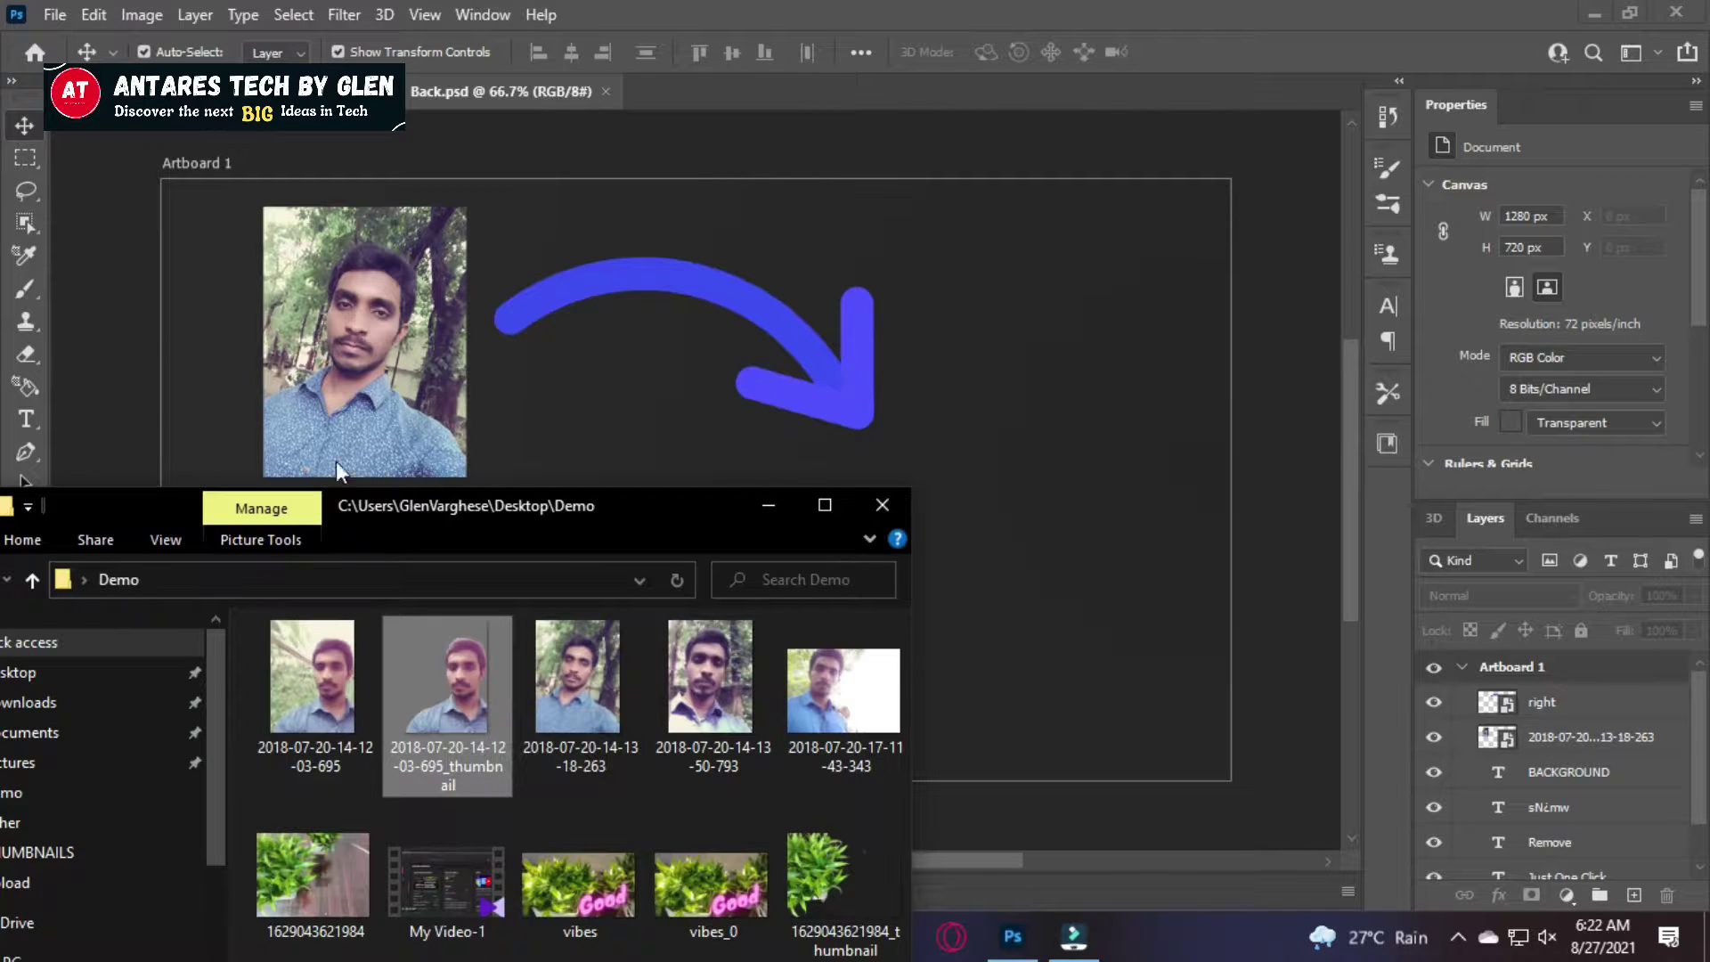
pyautogui.moveTo(448, 725); pyautogui.dragTo(1040, 494)
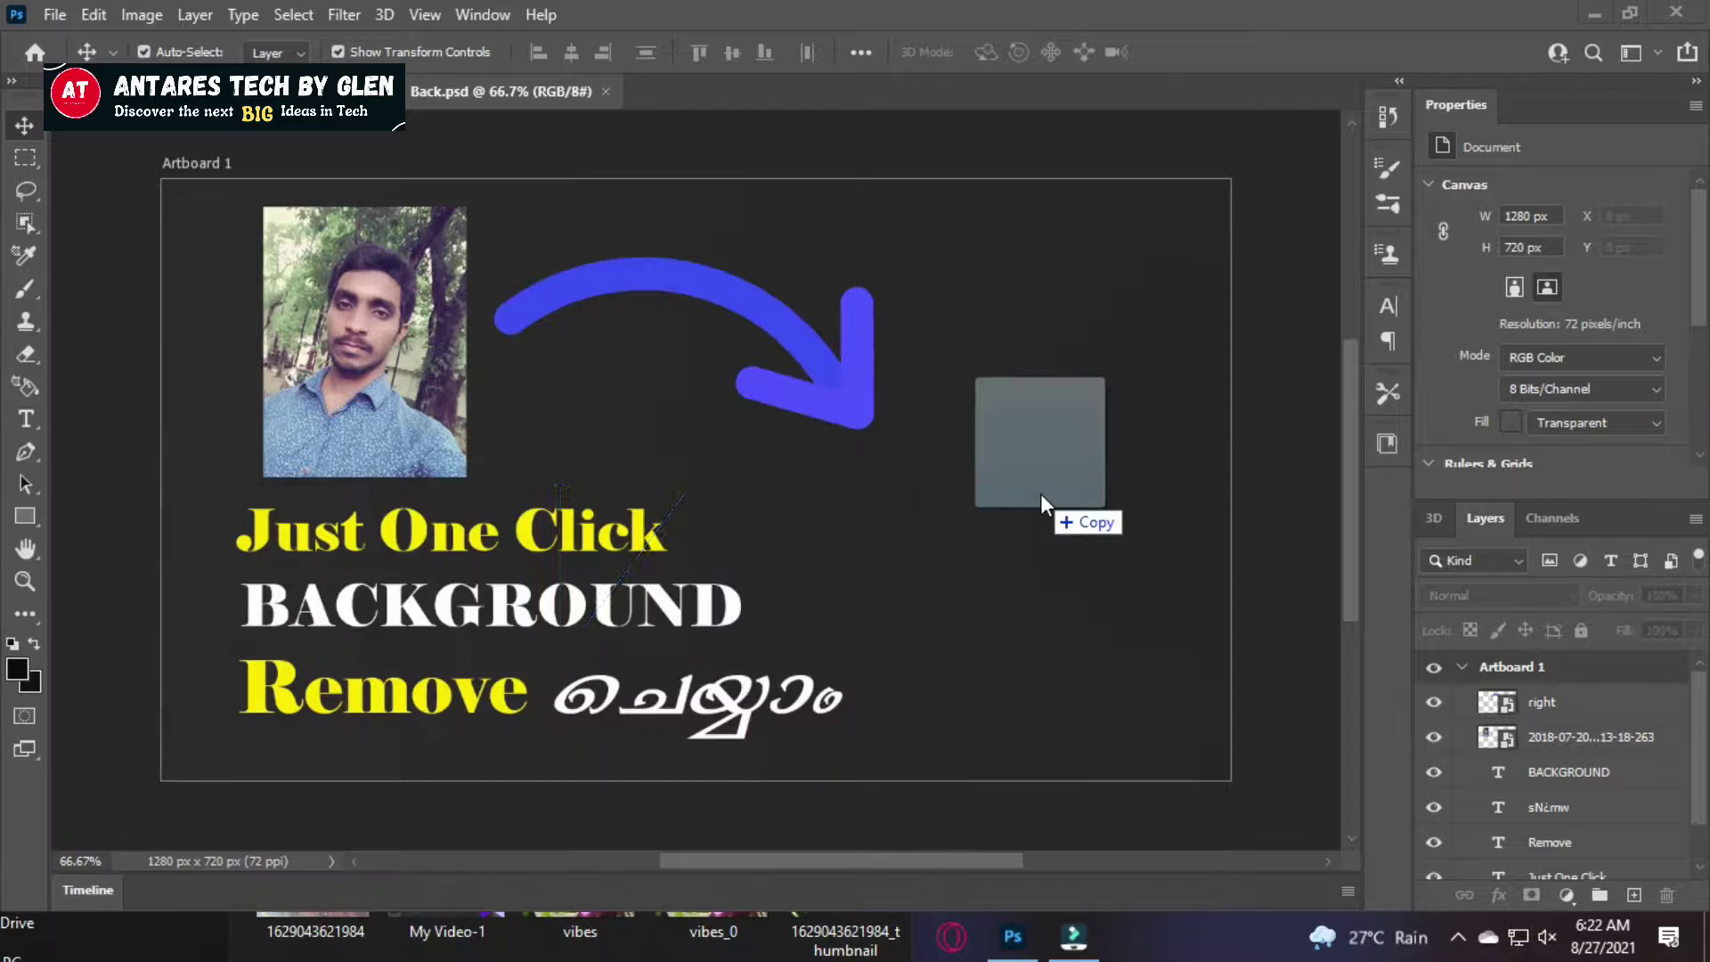
pyautogui.moveTo(757, 485); pyautogui.dragTo(1072, 529)
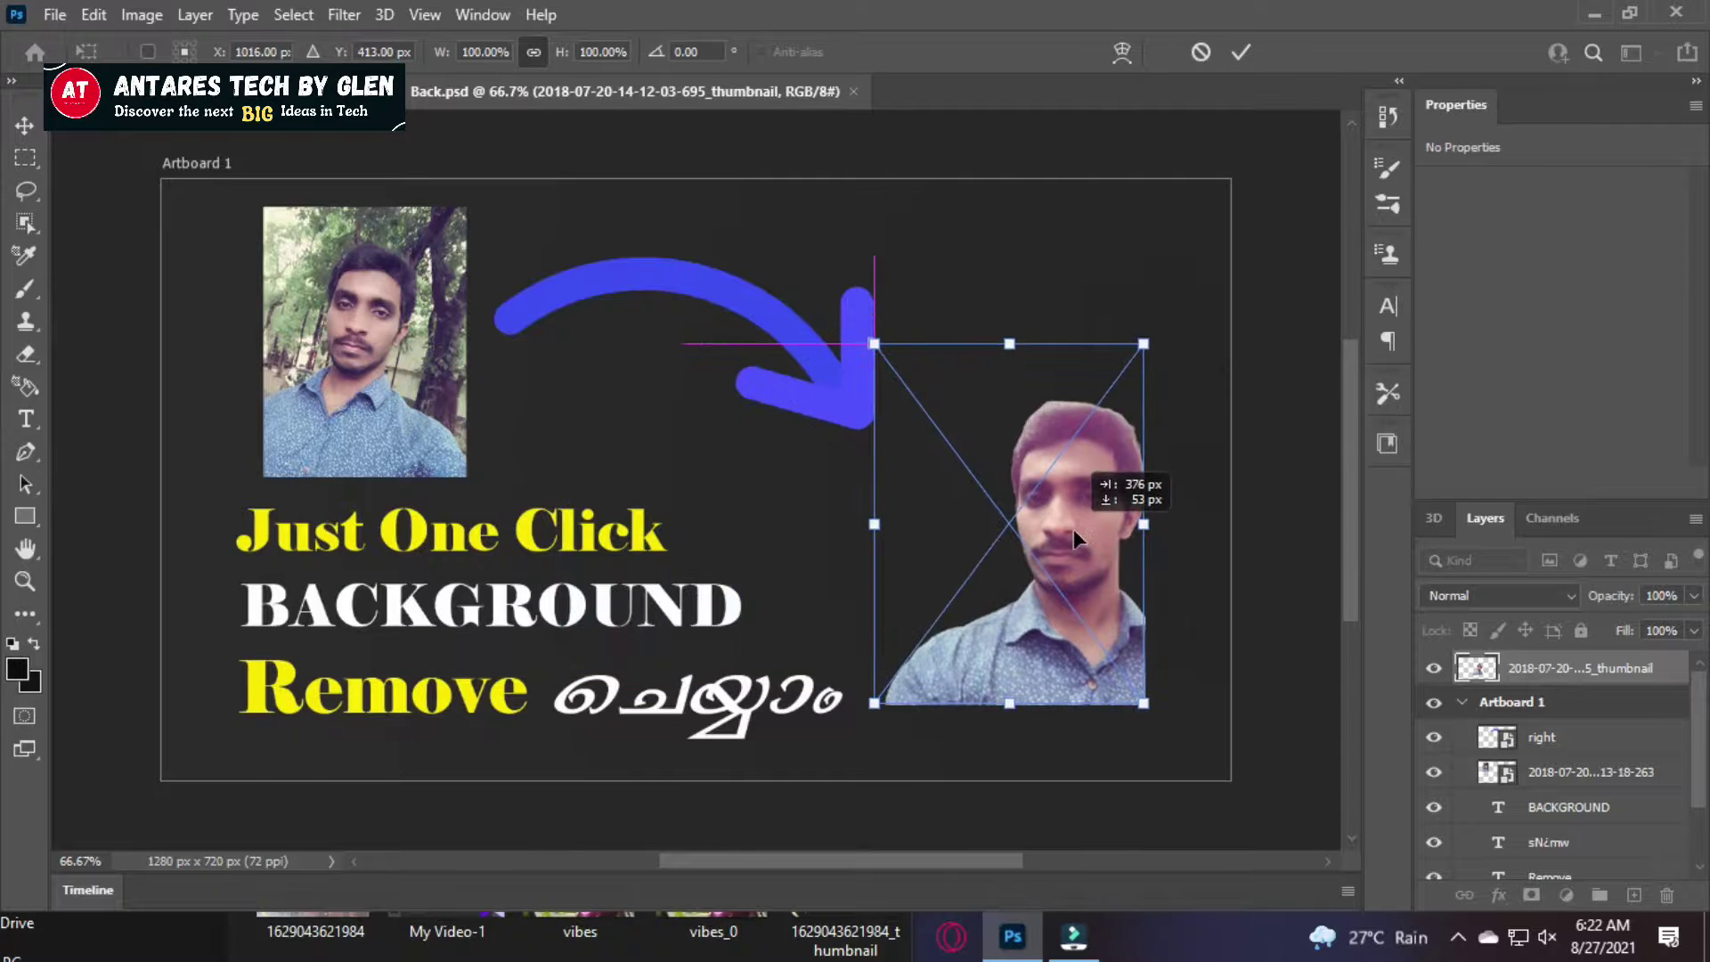
# Enlarge the portrait cutout to about 437 × 512 px, position it at about X 746, Y 48 px, commit the placement and deselect it.
pyautogui.moveTo(1146, 346); pyautogui.dragTo(1186, 305)
pyautogui.moveTo(866, 706); pyautogui.dragTo(850, 735)
pyautogui.moveTo(1001, 550); pyautogui.dragTo(931, 453)
pyautogui.moveTo(1102, 639); pyautogui.dragTo(1158, 711)
pyautogui.moveTo(1012, 648); pyautogui.dragTo(1002, 580)
pyautogui.click(1242, 56)
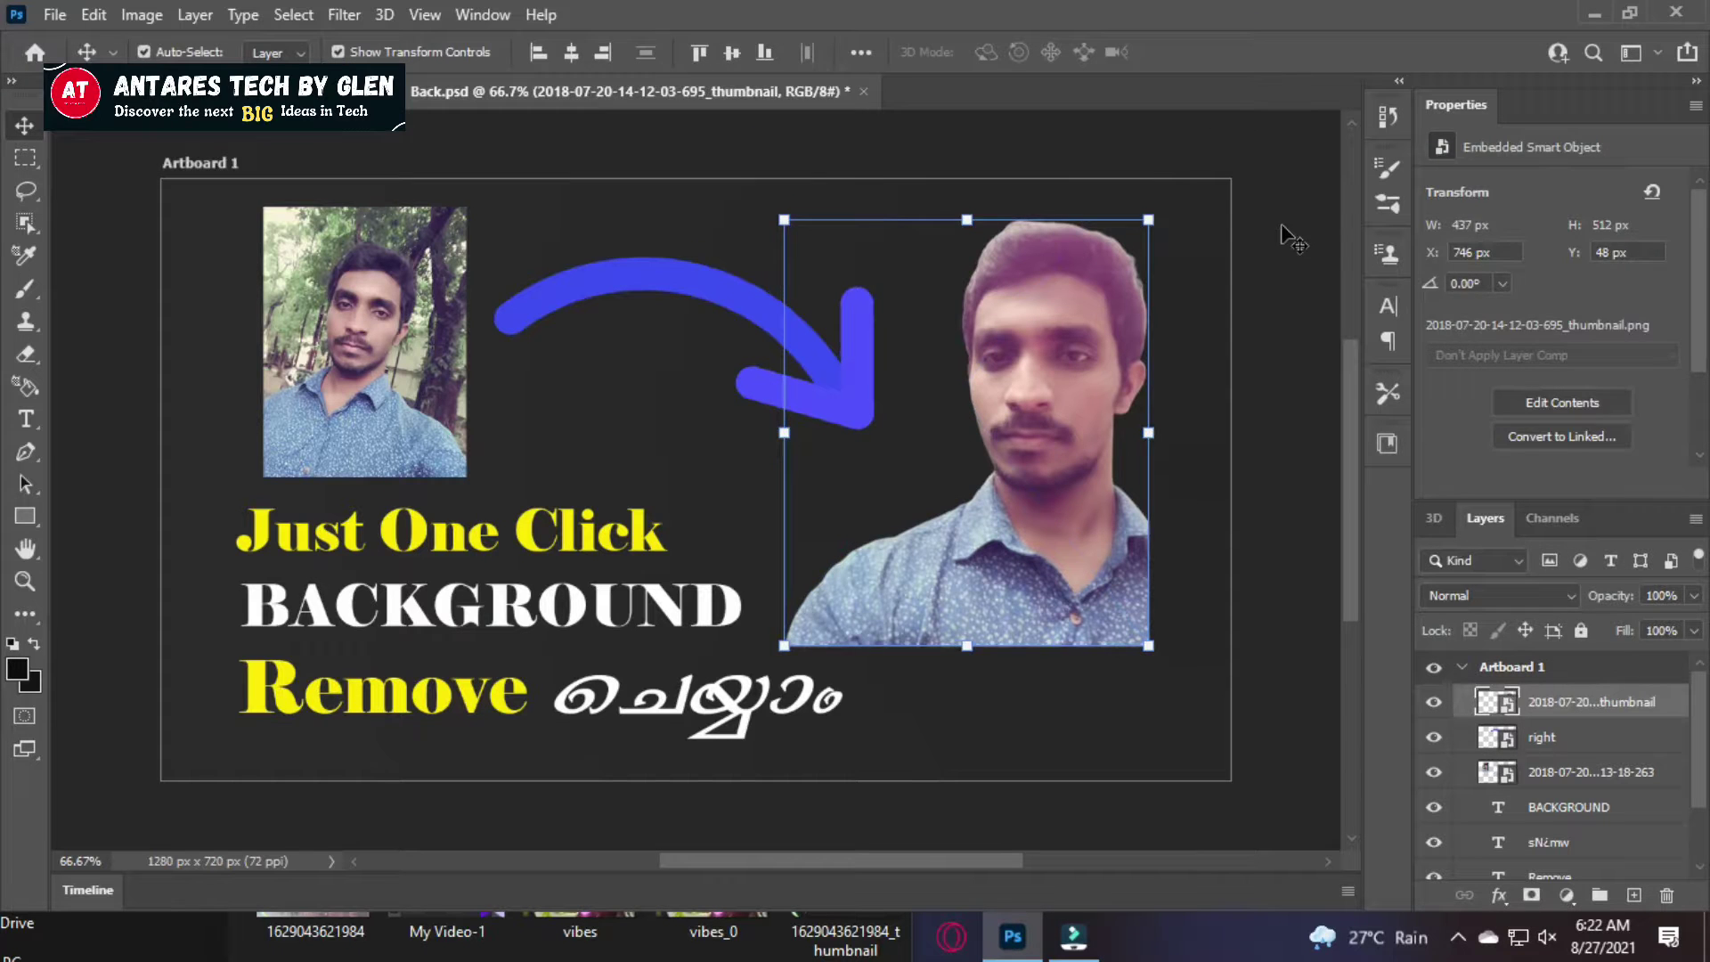
pyautogui.click(1287, 236)
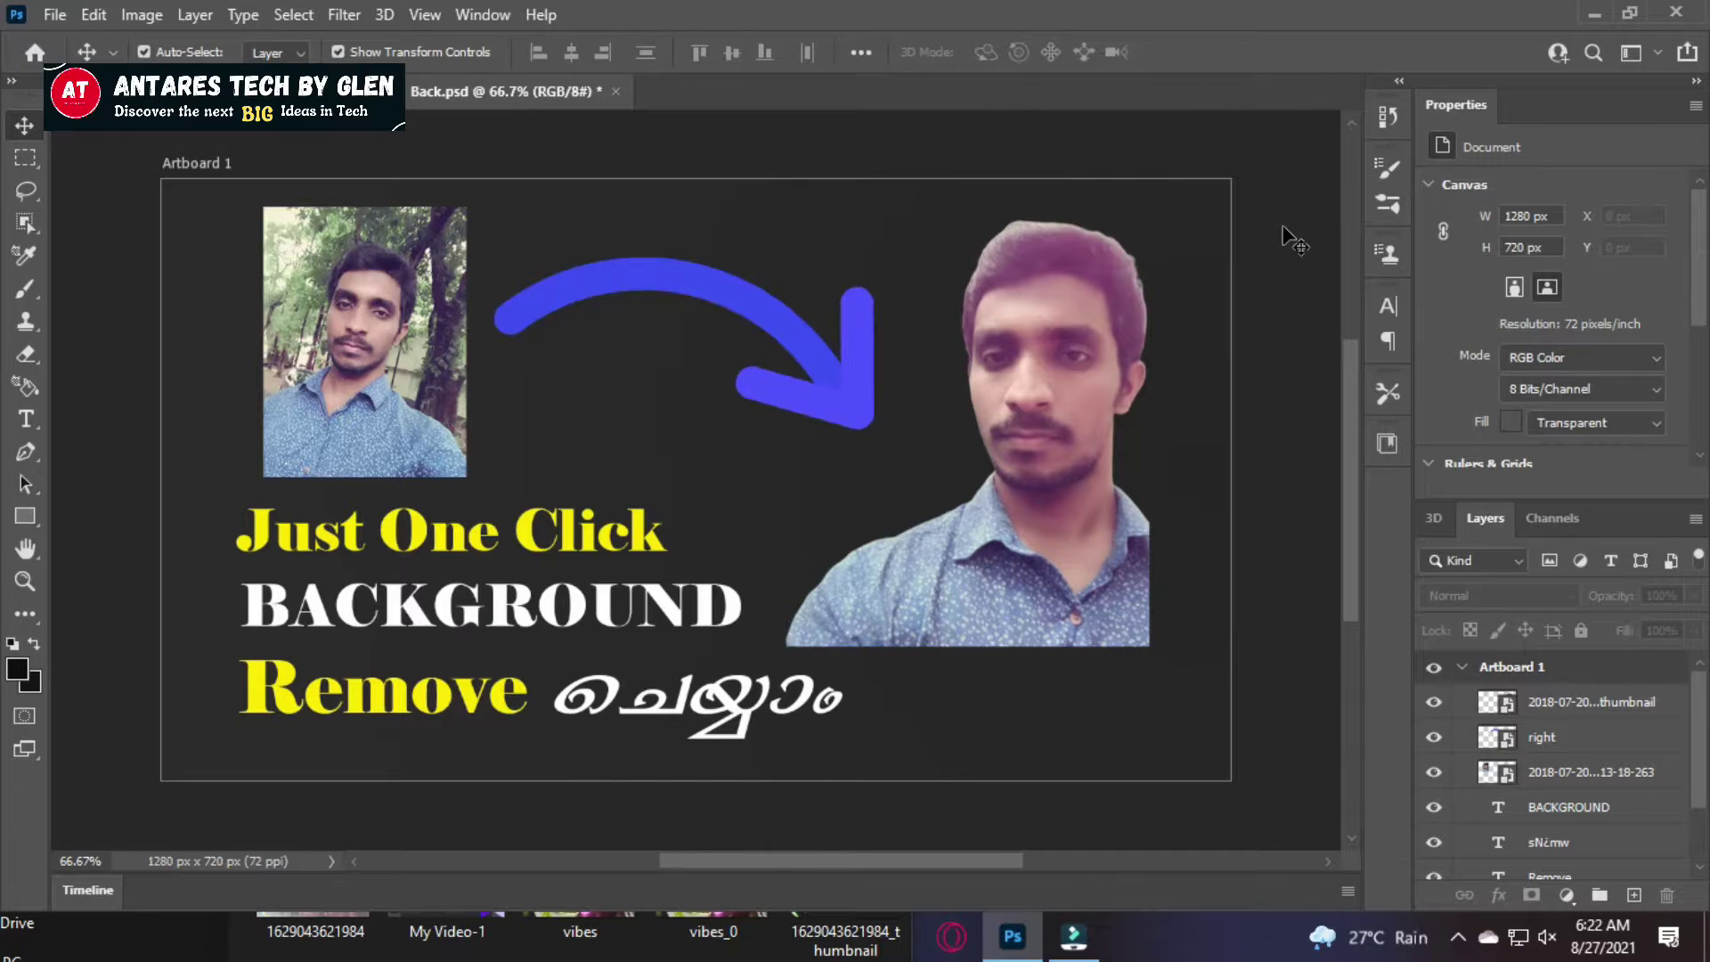